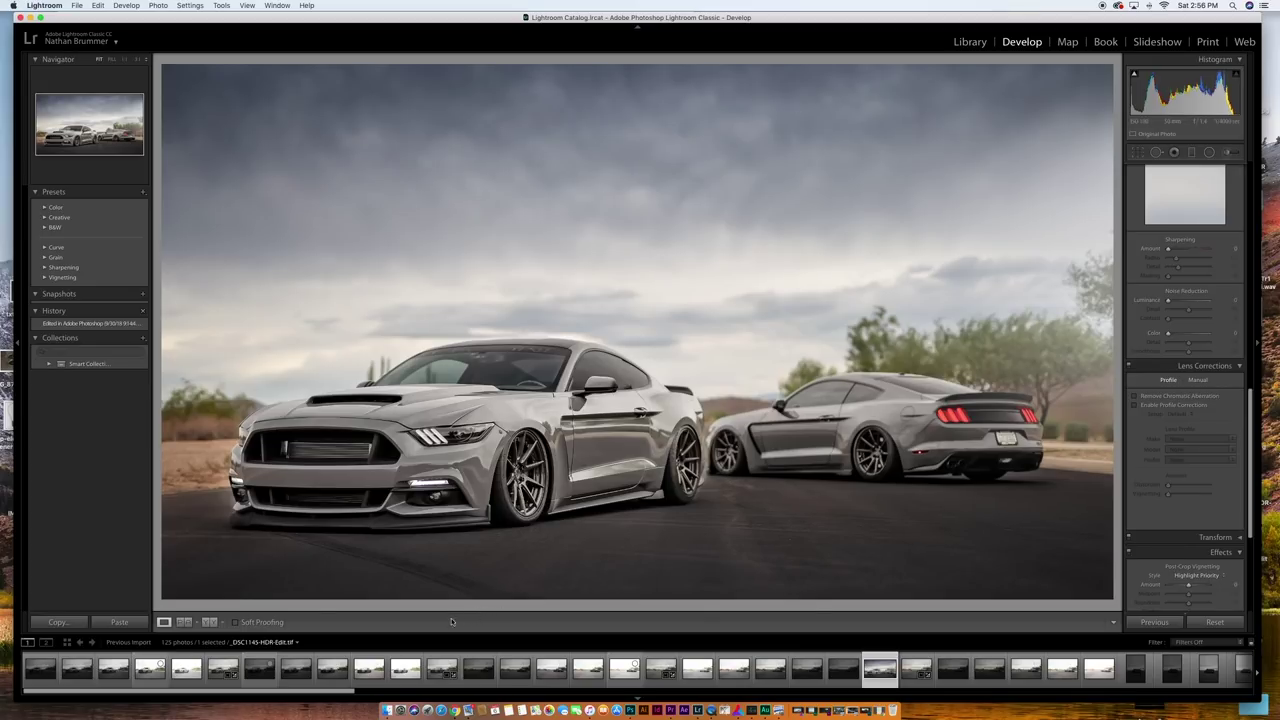
Step: Look through the bracketed exposures of the front-facing car in both lighting sets, from the darkest to the brightest frames
left_click(48, 672)
left_click(80, 677)
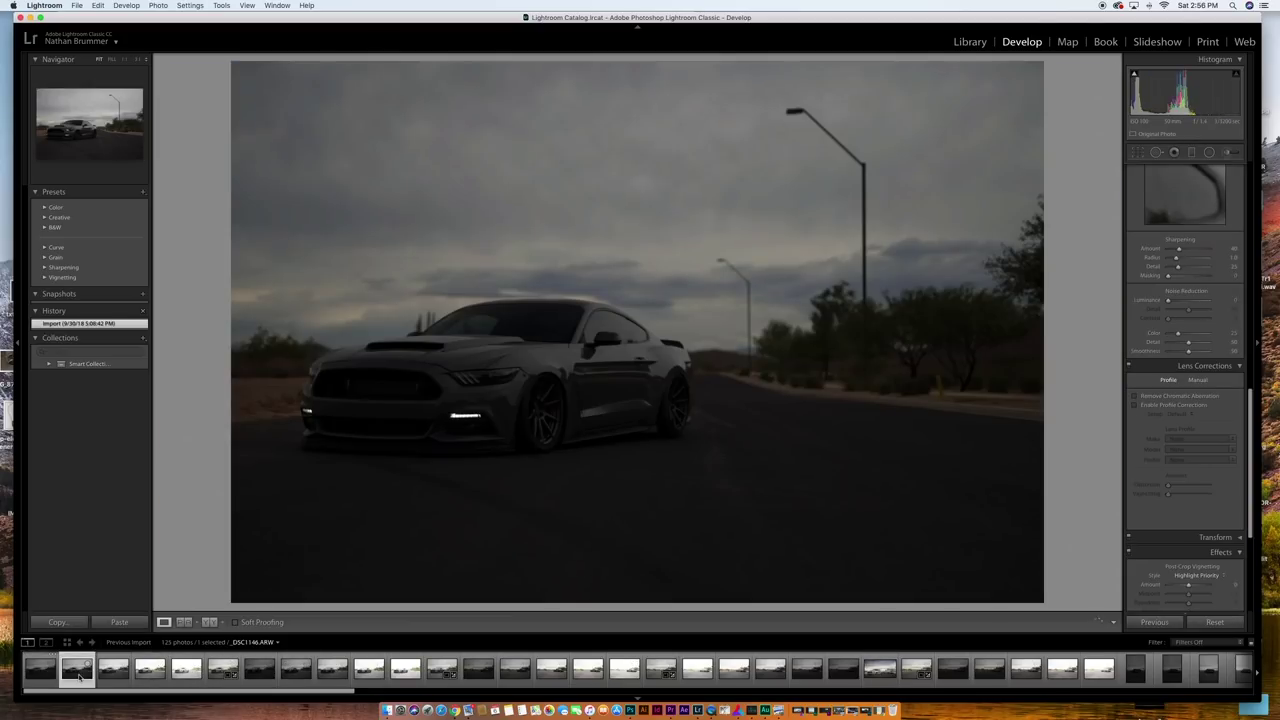
key("Right")
key("Right")
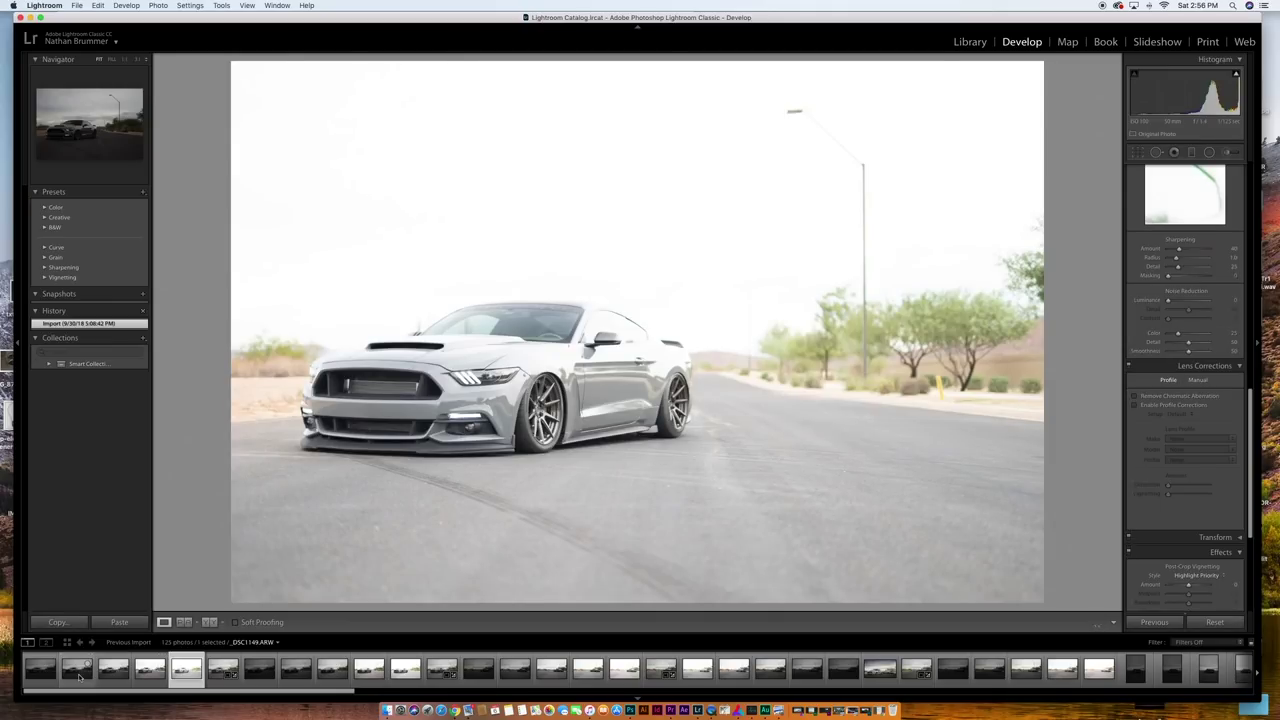
key("Right")
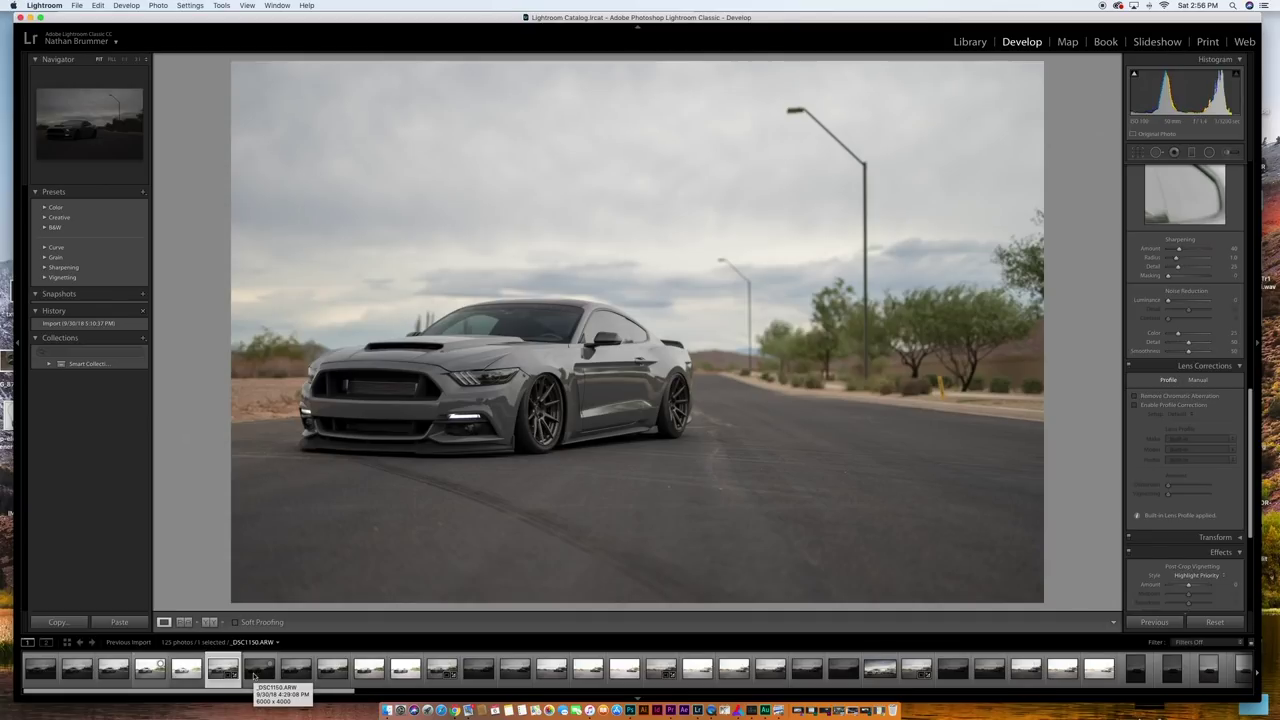
left_click(334, 673)
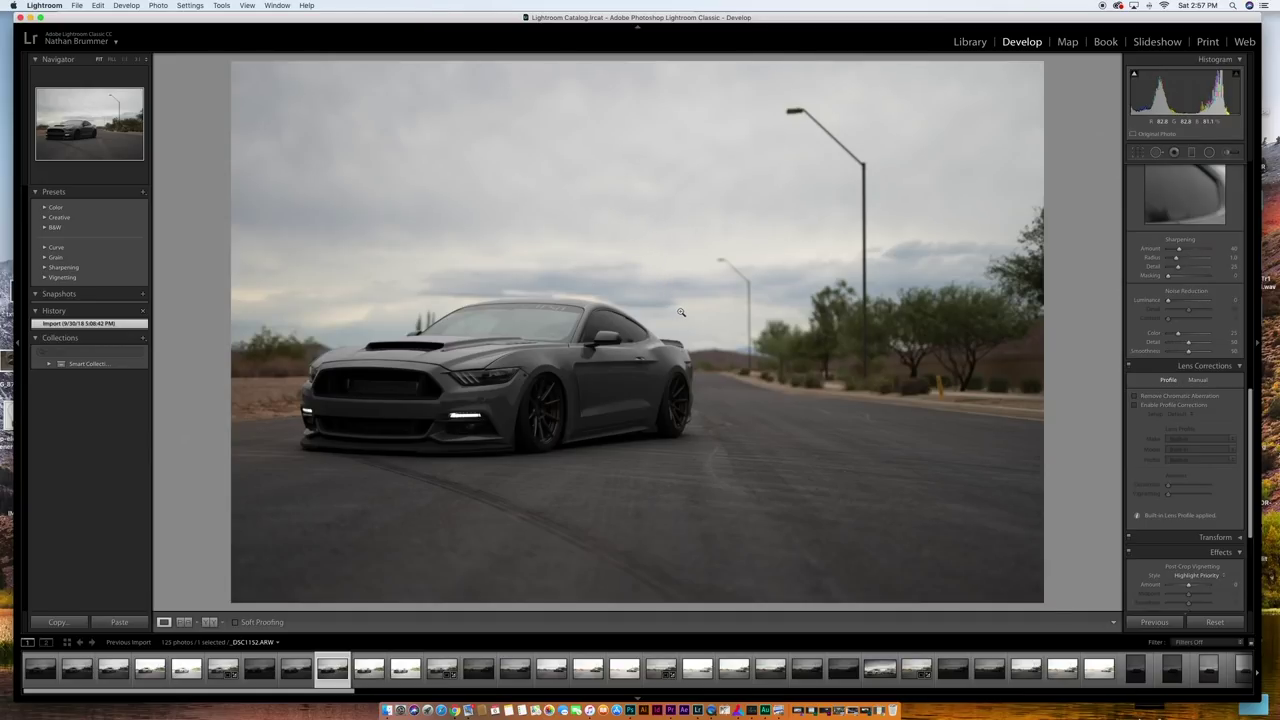
left_click(296, 670)
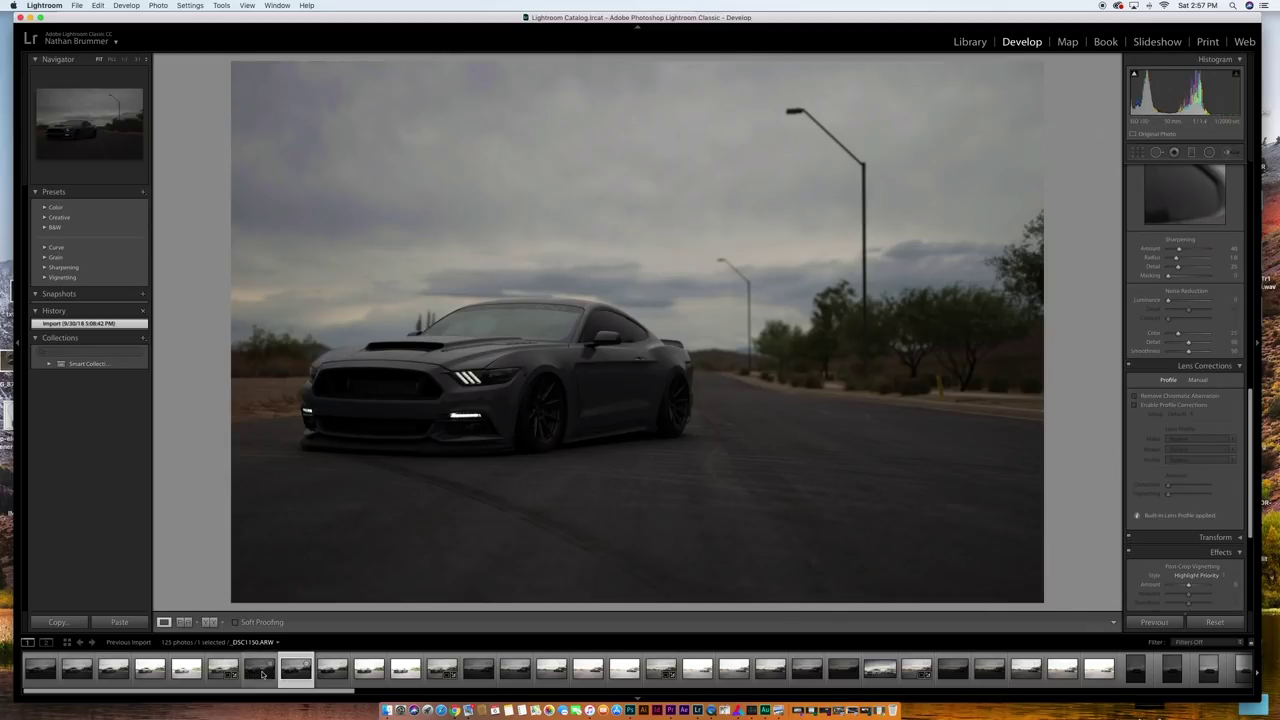
left_click(260, 672)
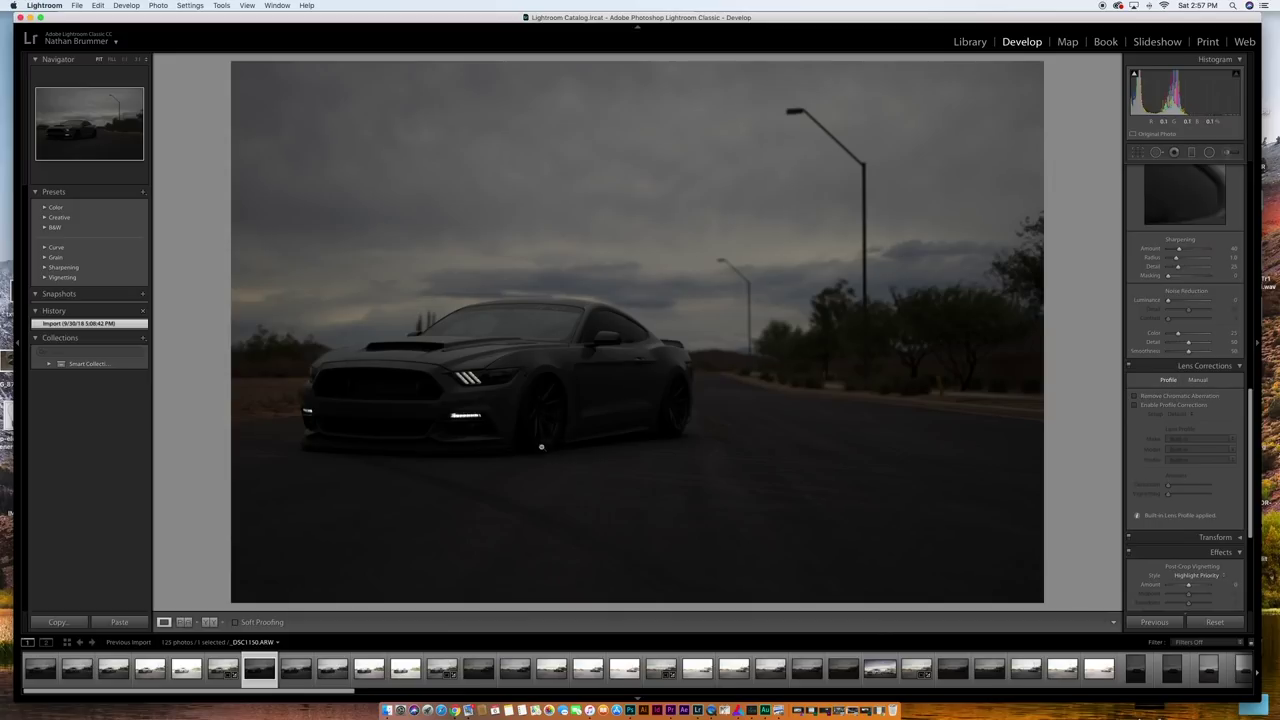
left_click(405, 672)
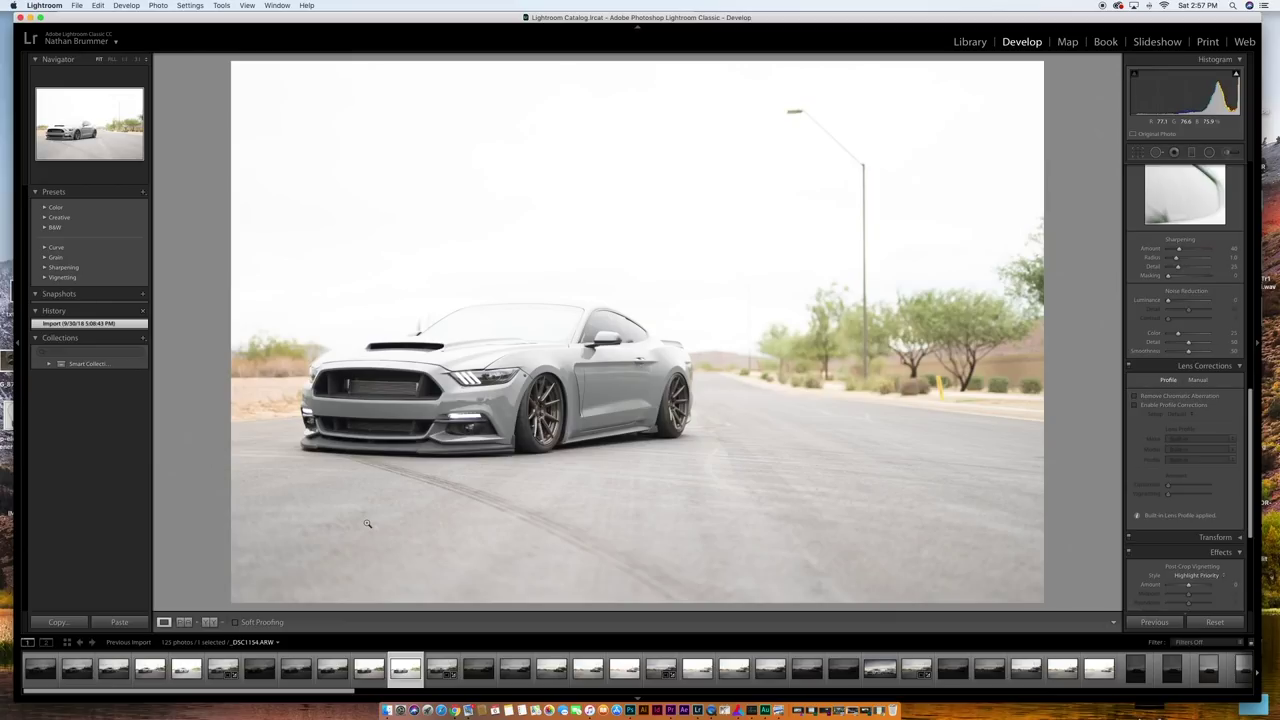
Step: Compare the HDR merges of the front-facing and rear-facing car with the finished composite _DSC1145-HDR-Edit.tif
left_click(229, 672)
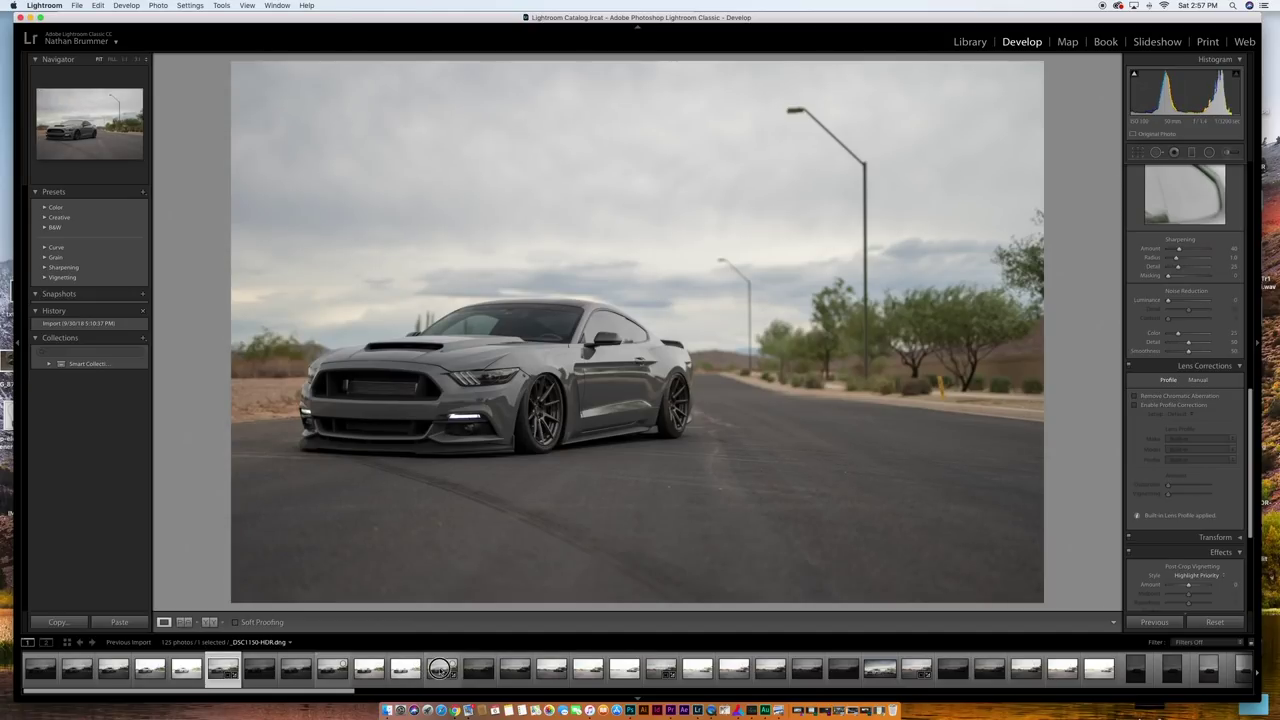
left_click(442, 668)
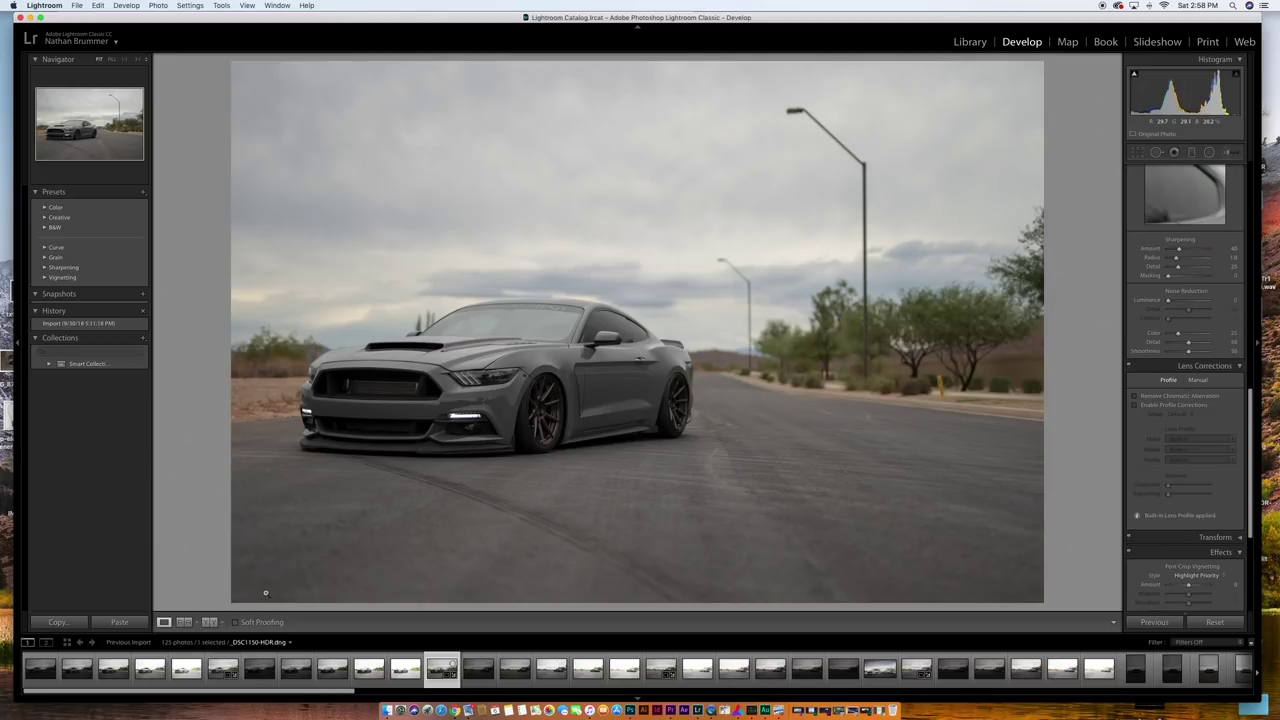
left_click(222, 668)
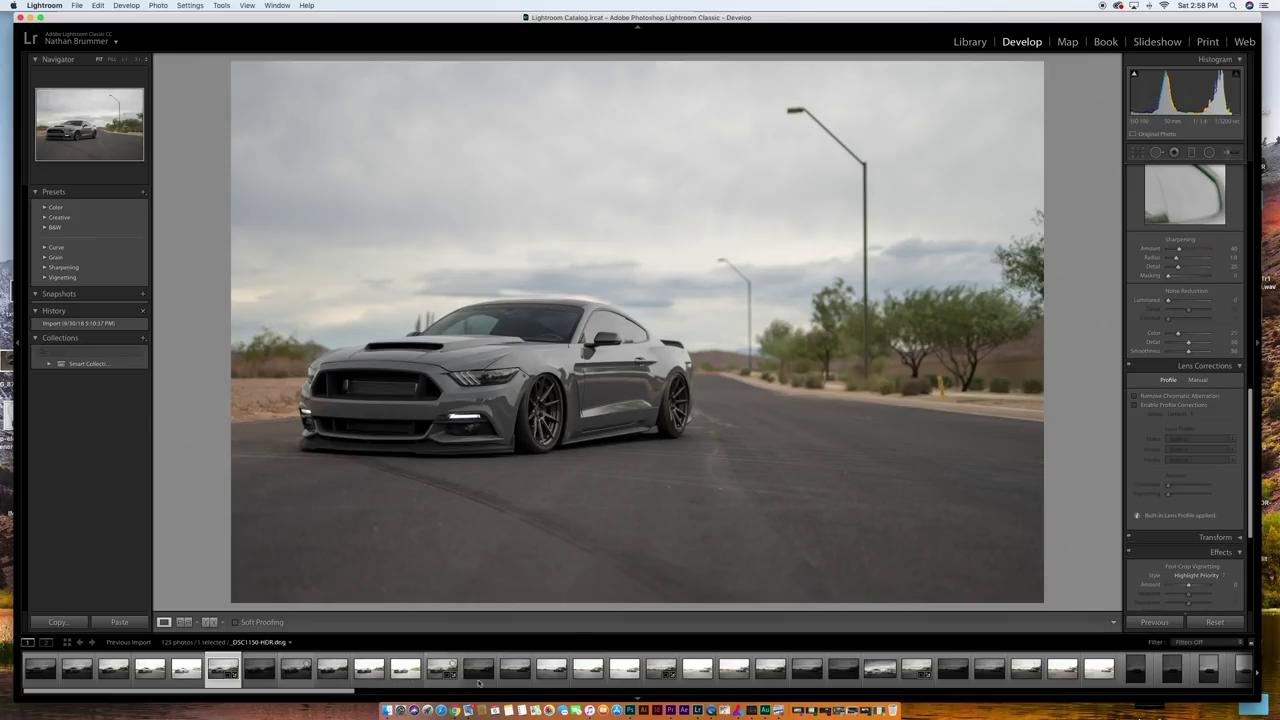
left_click(551, 673)
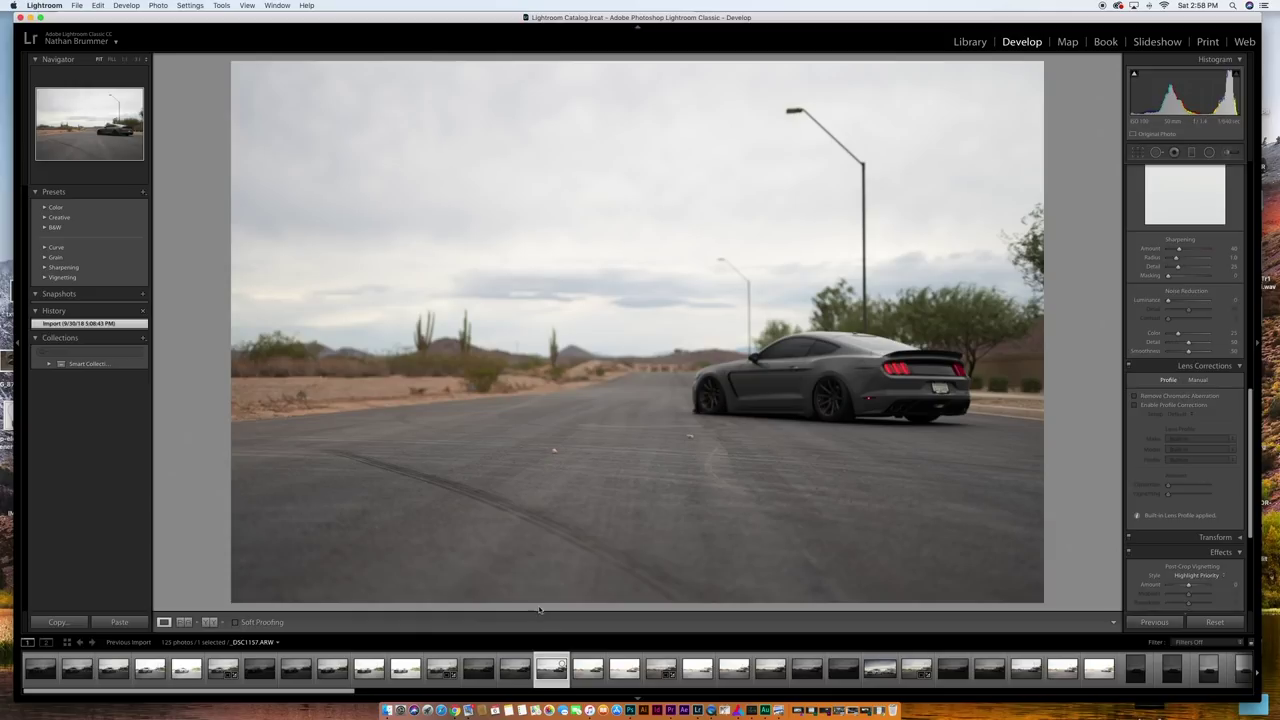
left_click(437, 675)
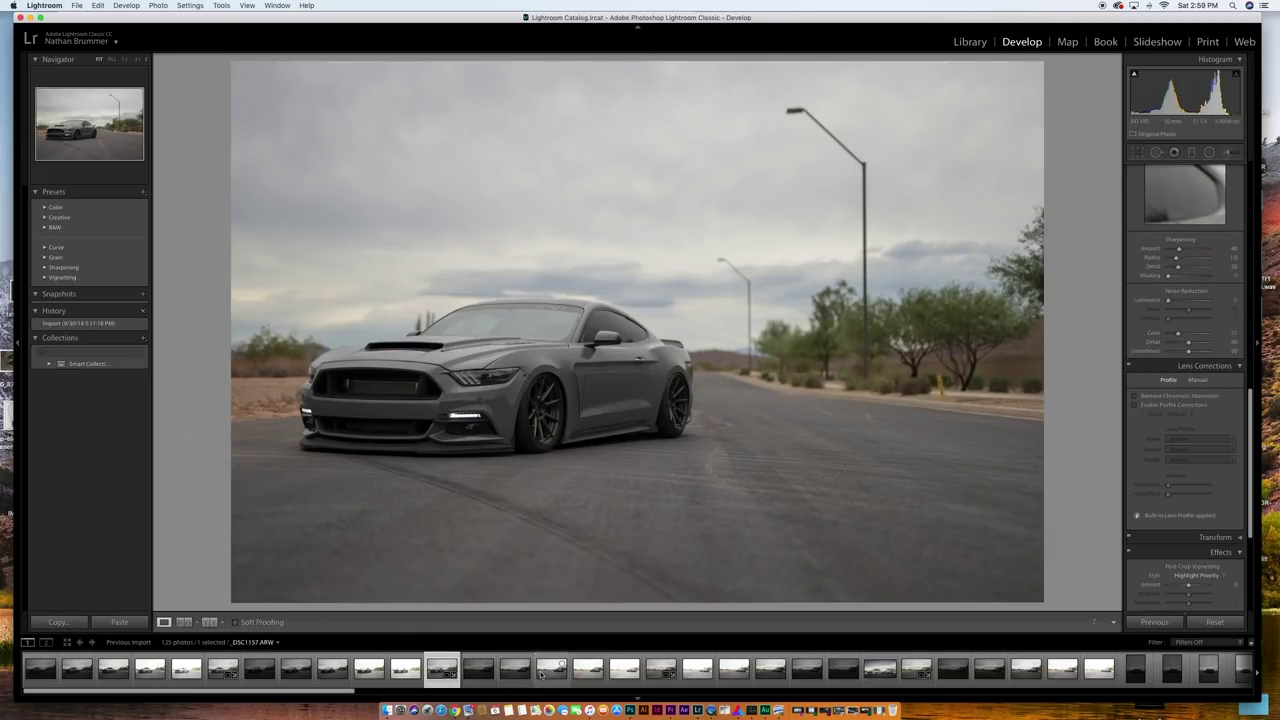
left_click(555, 671)
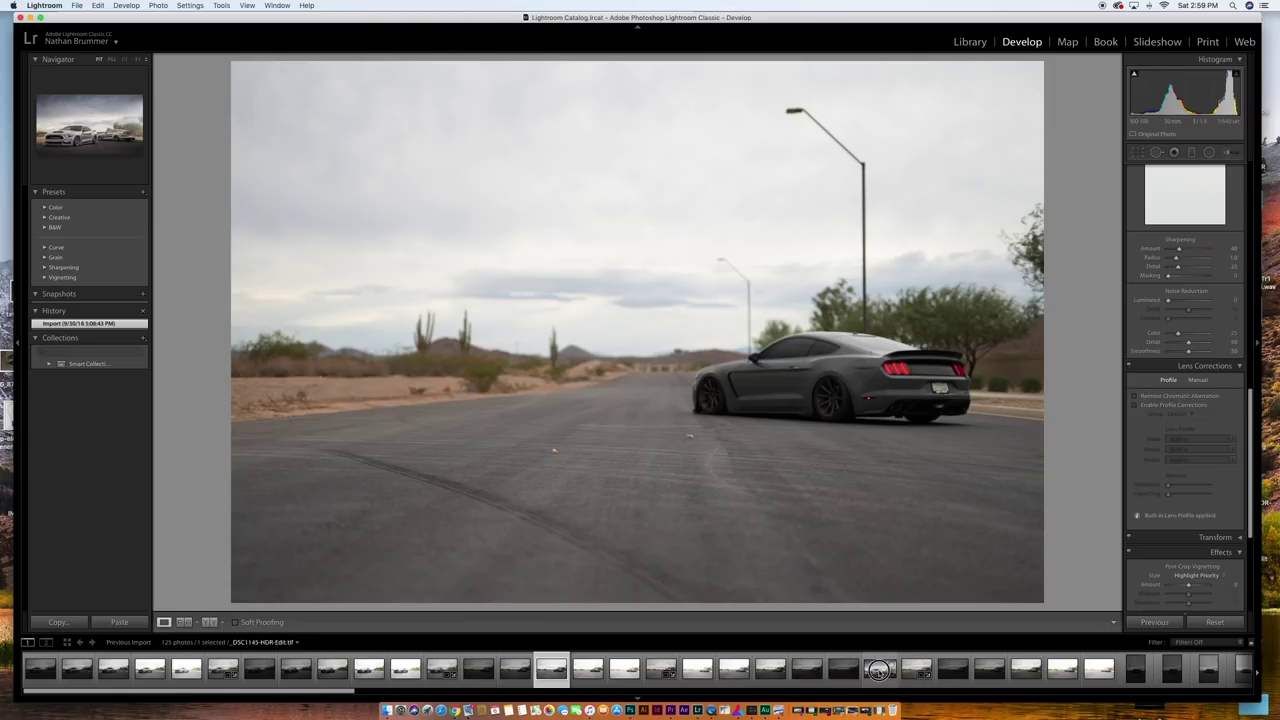
left_click(878, 670)
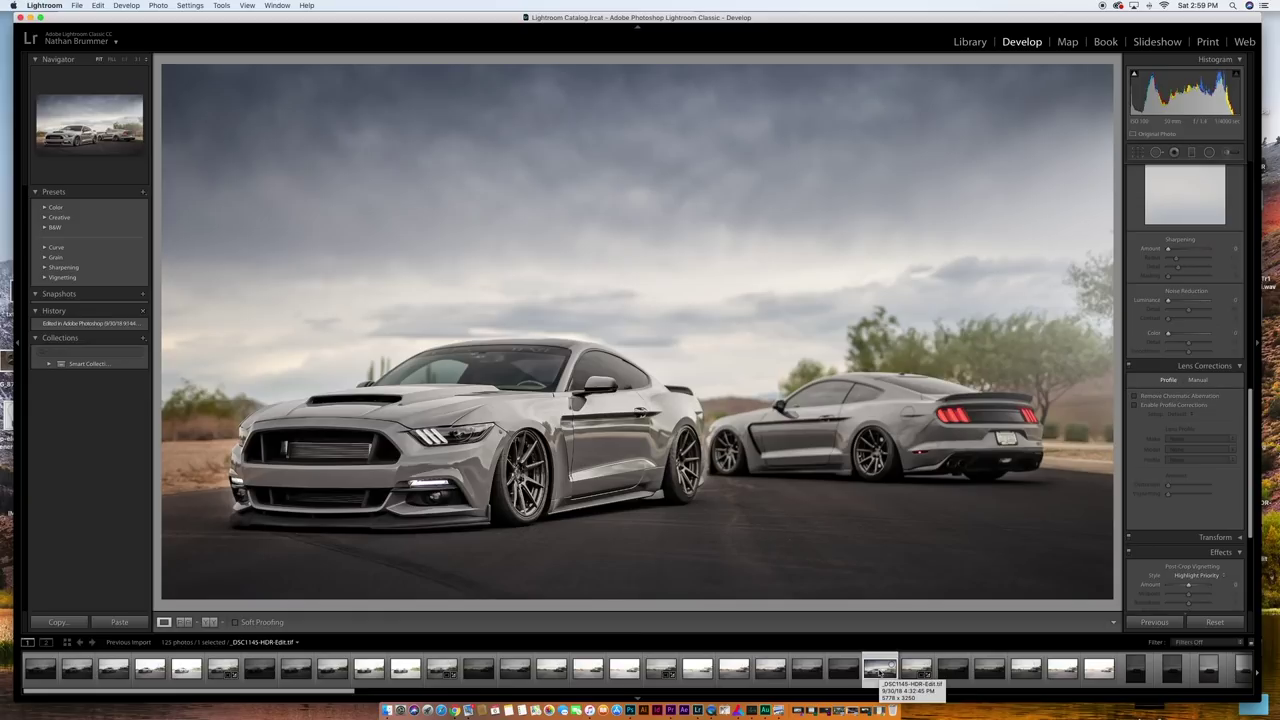
left_click(664, 668)
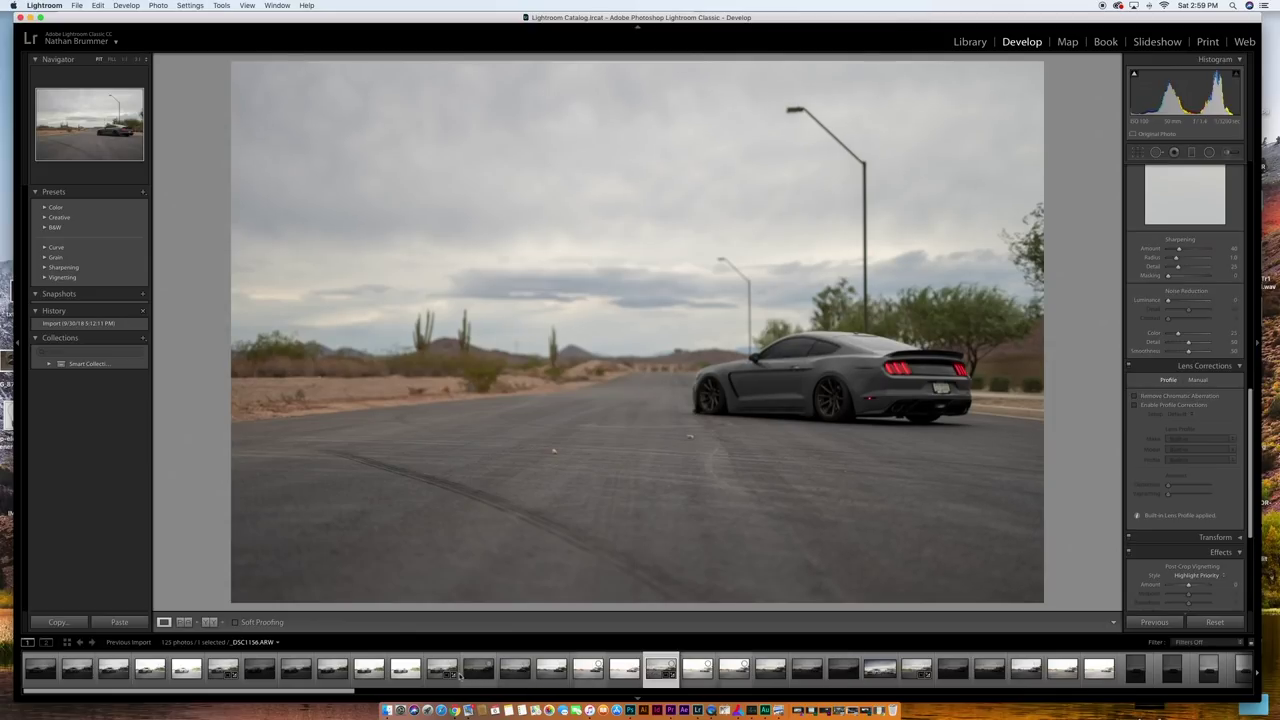
left_click(912, 668)
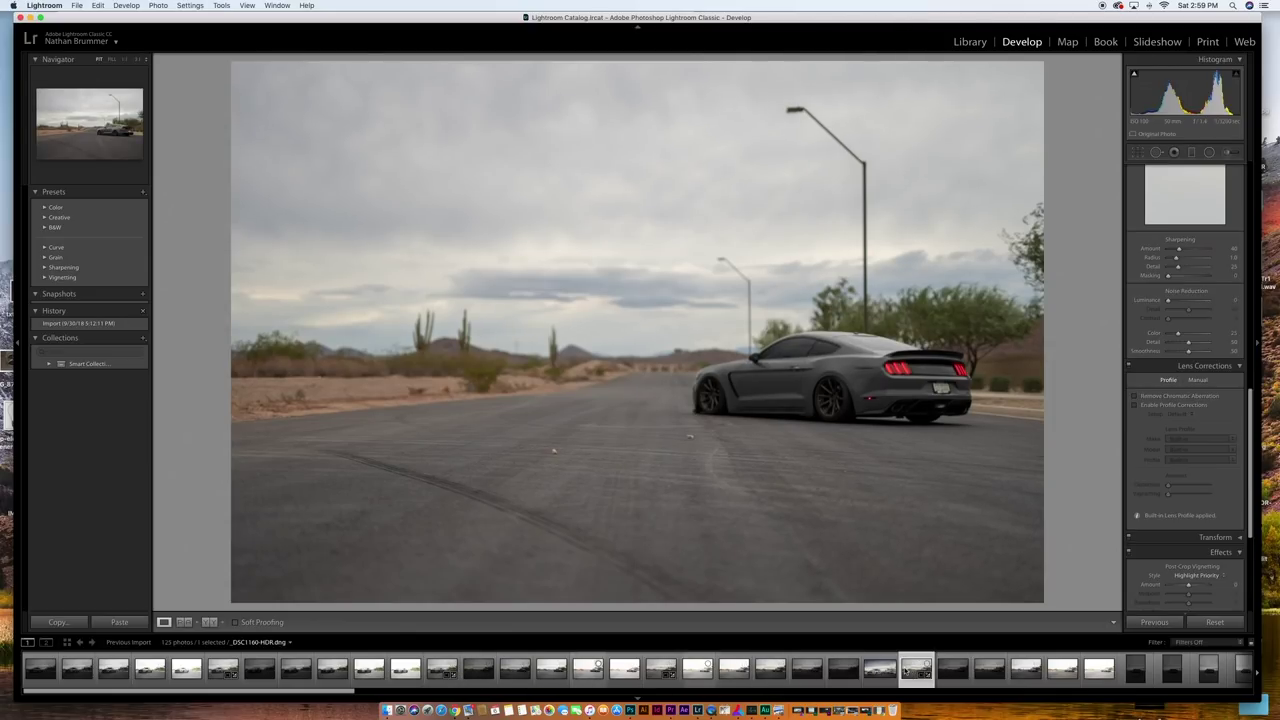
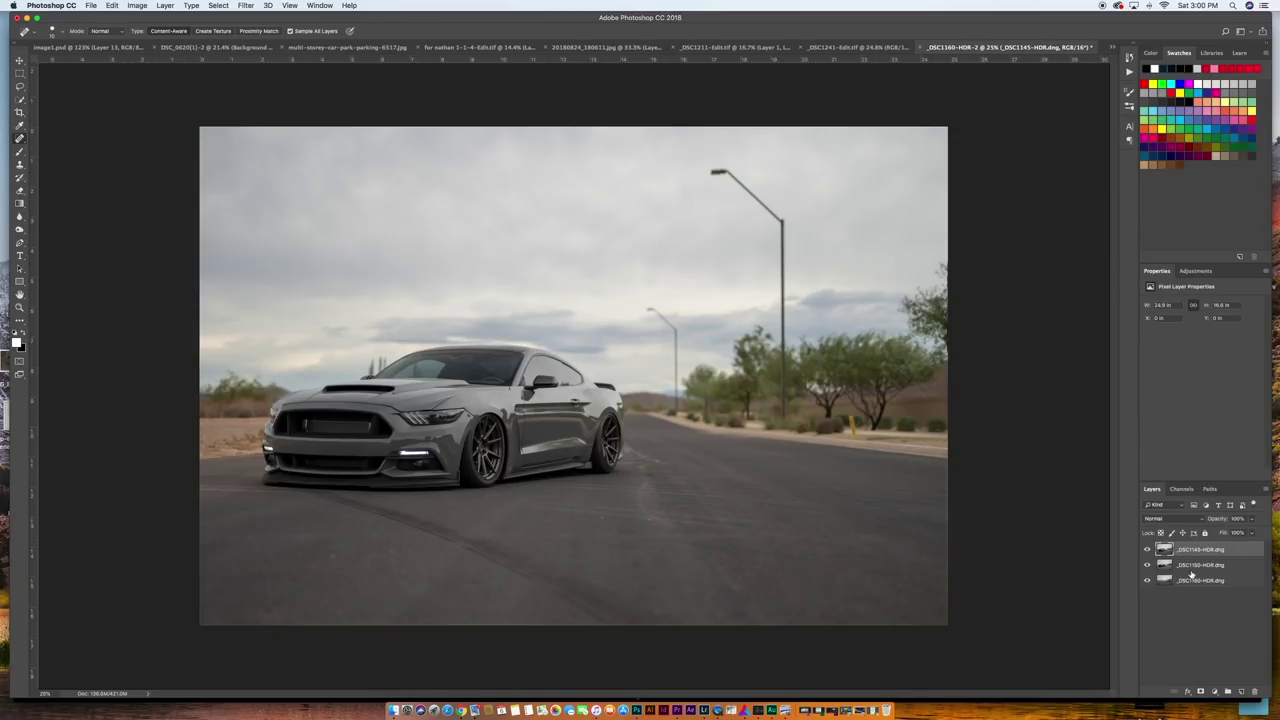
Step: Toggle the visibility of the _DSC1145-HDR.dng layer repeatedly to check its alignment with the layer beneath
left_click(1147, 550)
left_click(1147, 550)
left_click(1147, 550)
left_click(1147, 550)
left_click(1147, 550)
left_click(1147, 550)
left_click(1147, 550)
left_click(1147, 550)
left_click(1147, 550)
left_click(1147, 550)
Step: Set the blend mode of the _DSC1145-HDR.dng layer to Difference
left_click(1203, 519)
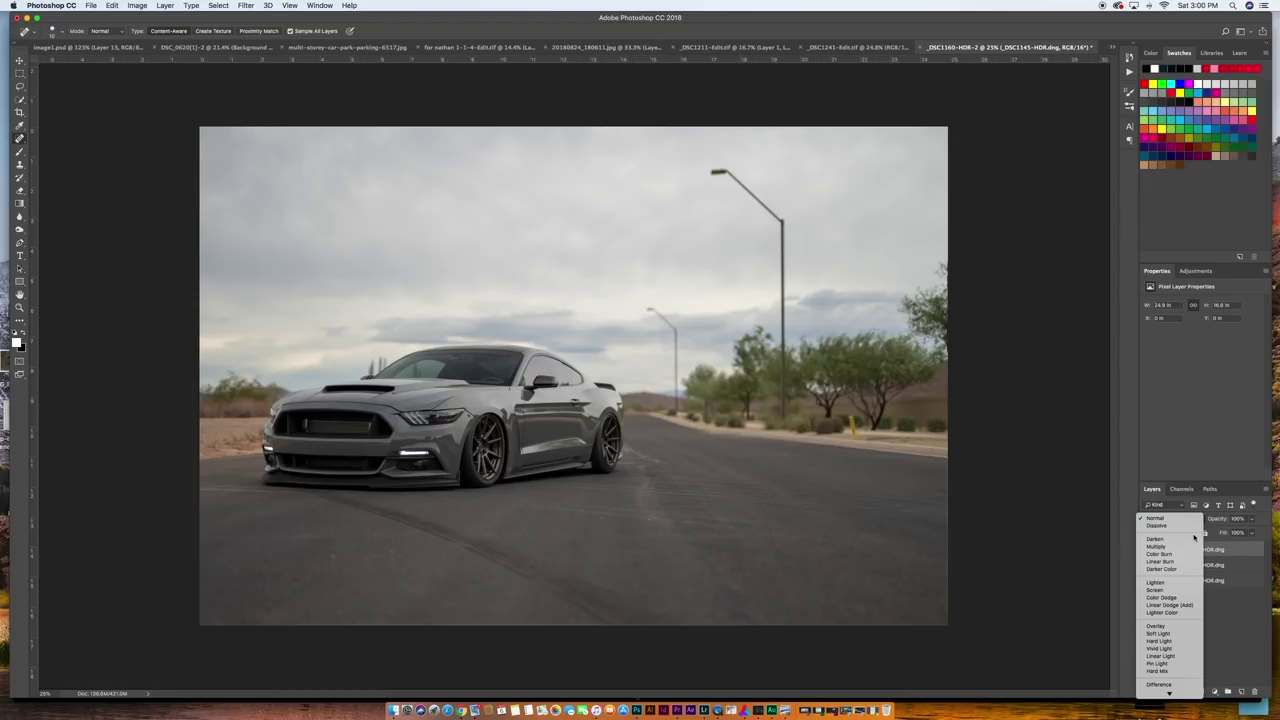
scroll(1188, 635, "down", 3)
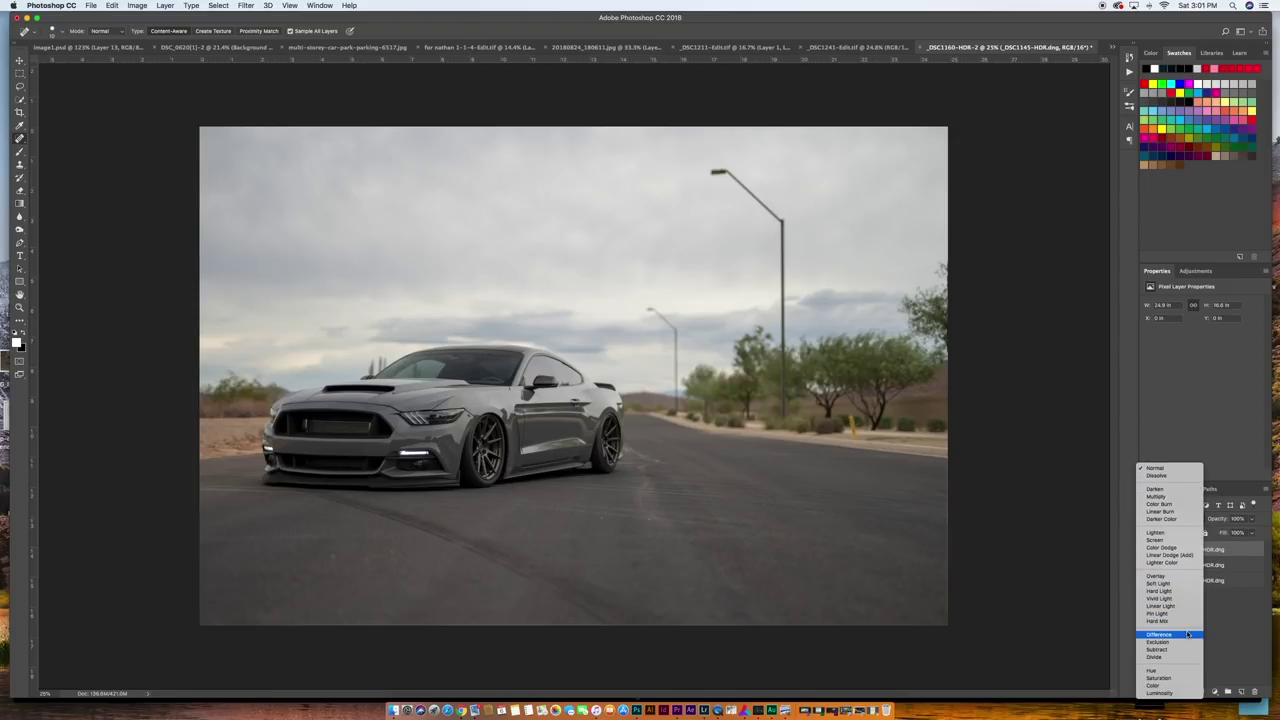
left_click(1157, 636)
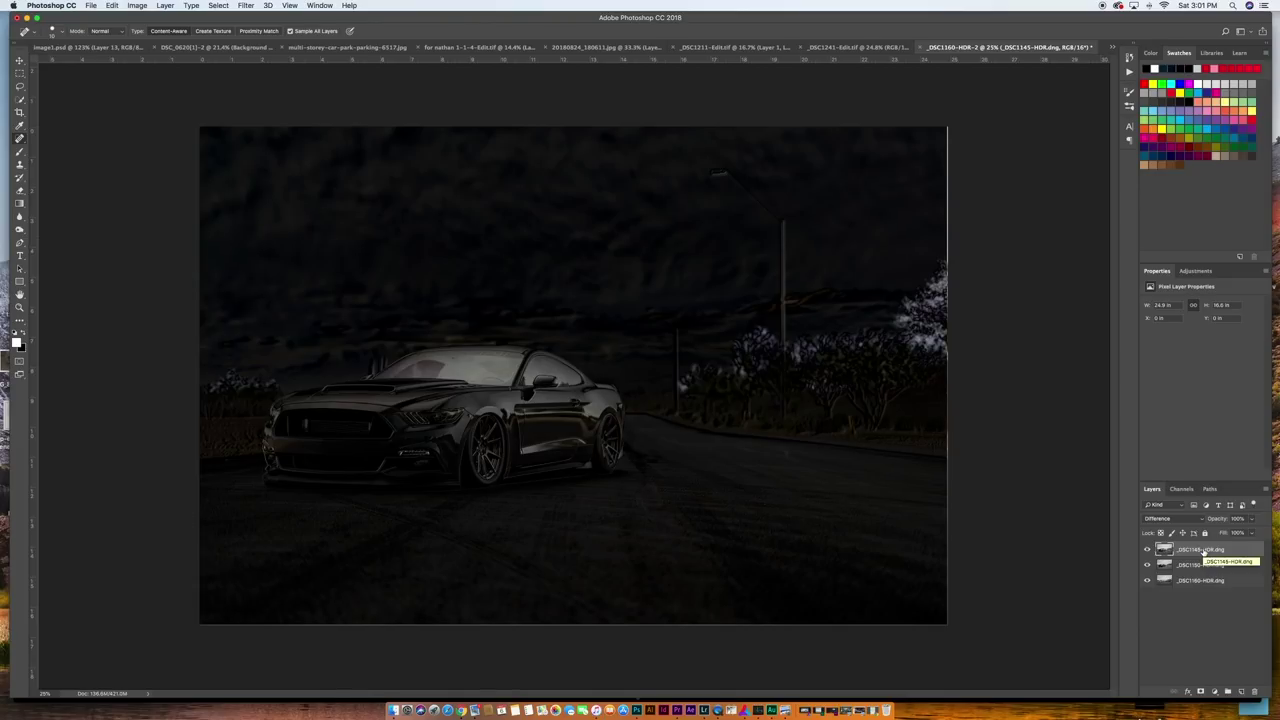
Step: Nudge the _DSC1145-HDR.dng layer horizontally to X 0.02 in so its lamp posts line up with the layer beneath
key("v")
key("Left")
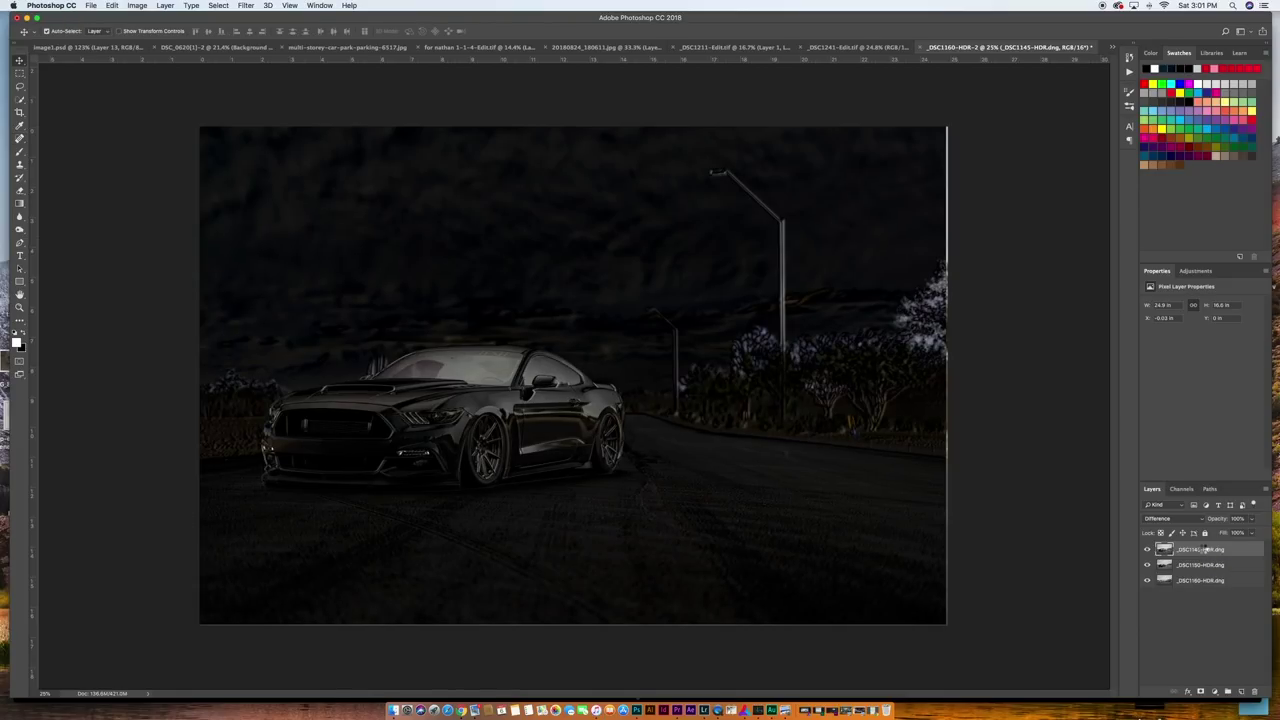
key("Right")
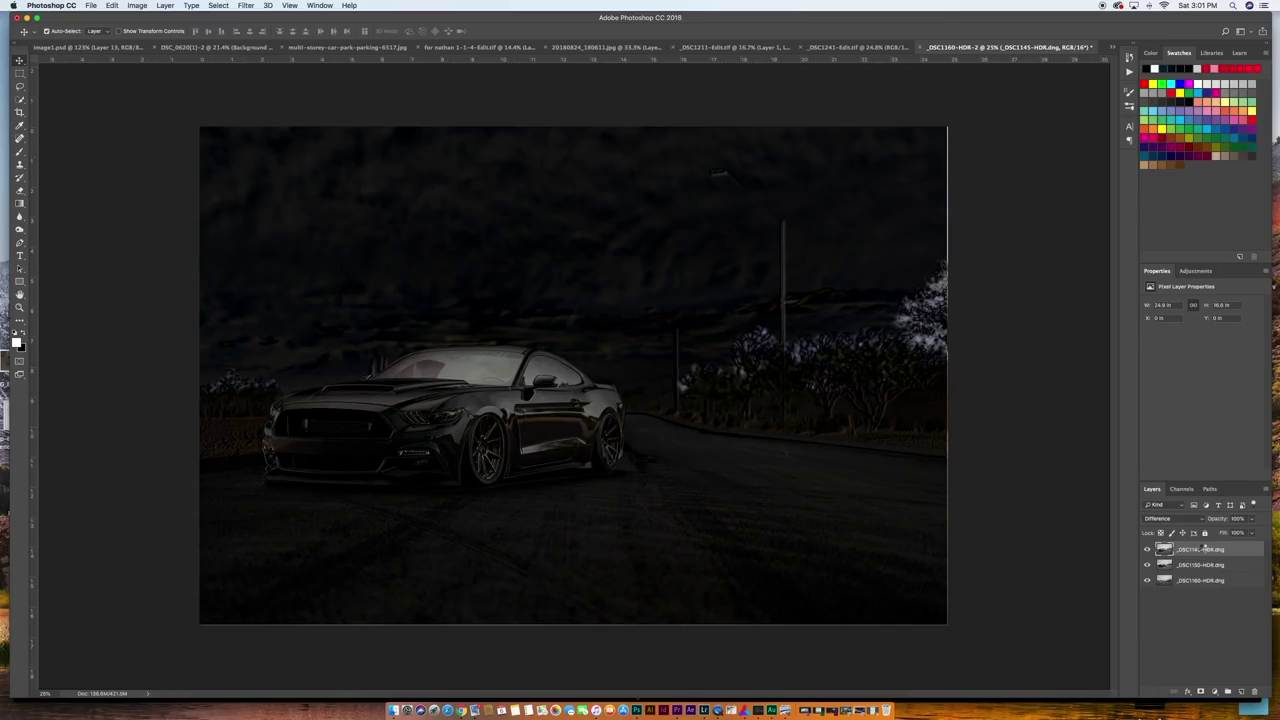
key("Right")
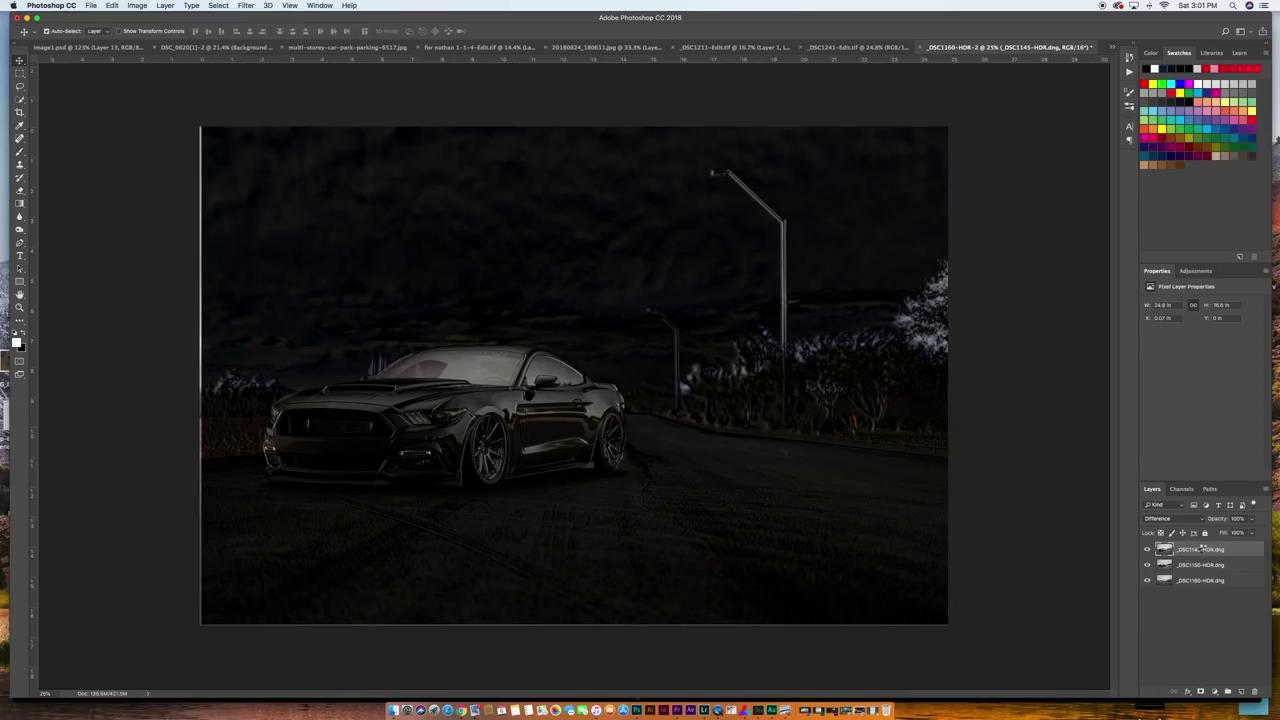
key("Right")
key("Left")
key("Left")
key("Left")
key("Left")
key("Left")
key("Left")
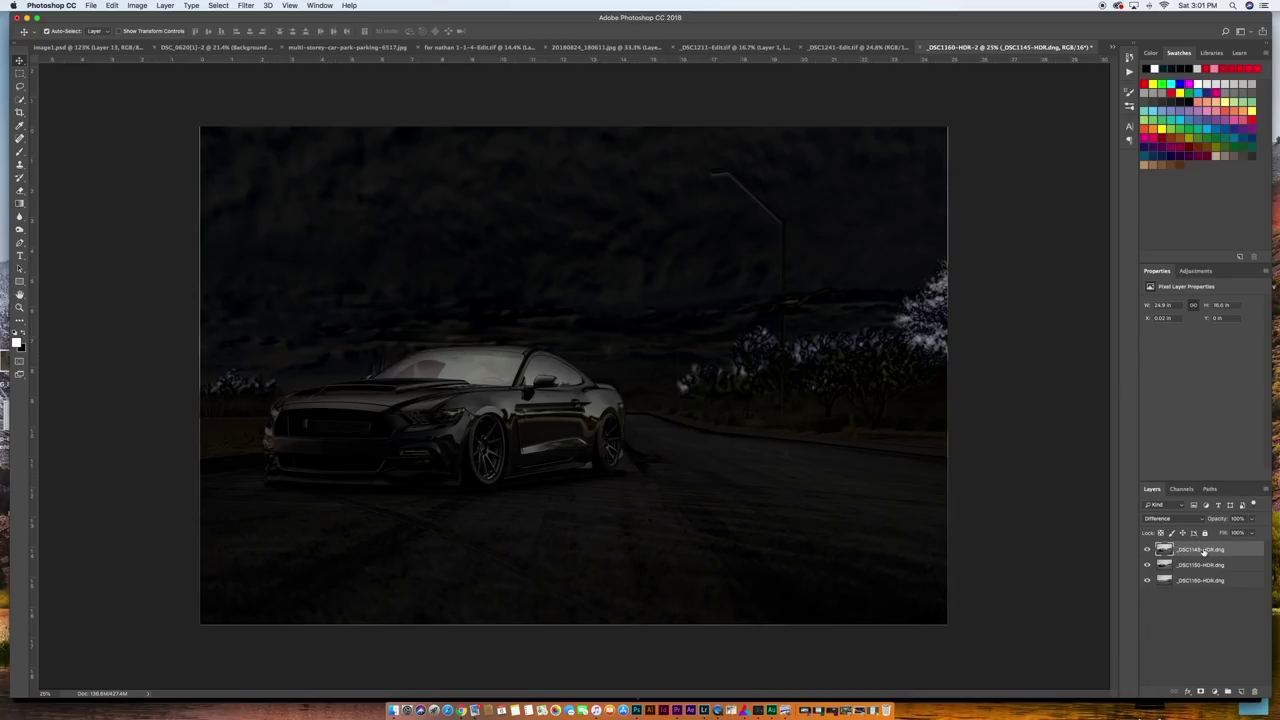
Step: Hide the _DSC1145-HDR.dng layer and set the _DSC1150-HDR.dng layer's blend mode to Difference
left_click(1147, 550)
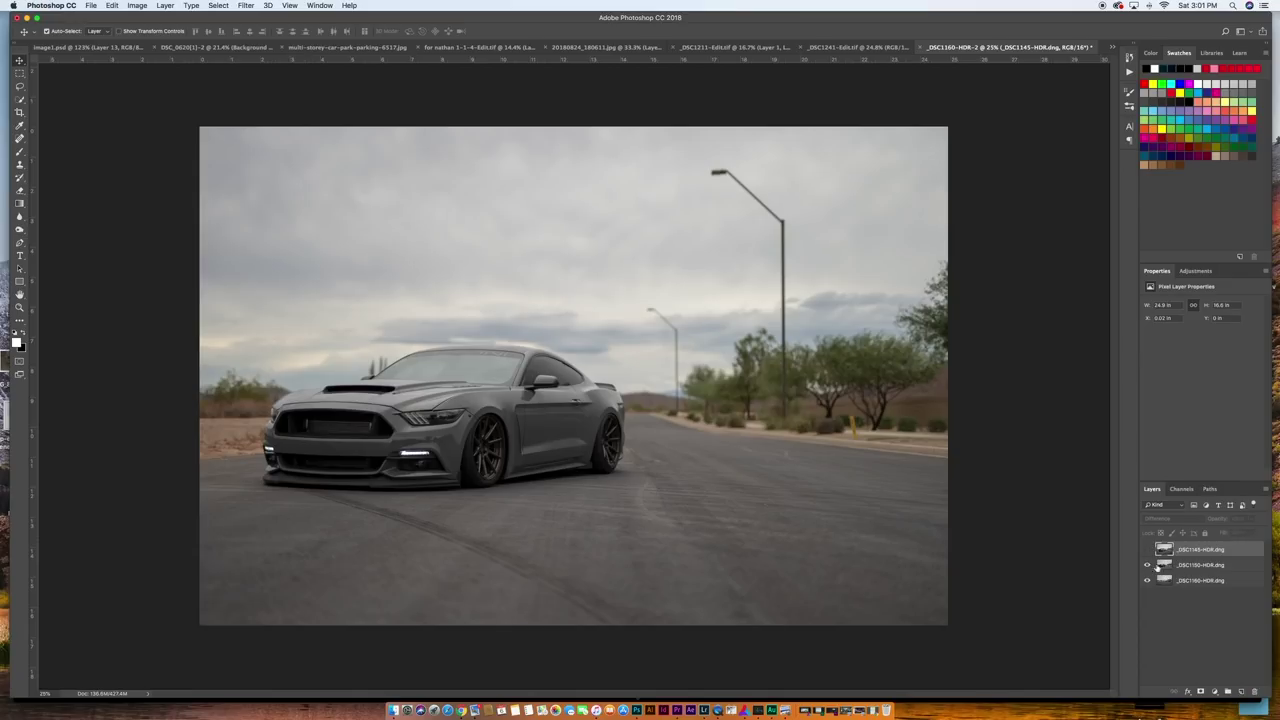
left_click(1196, 566)
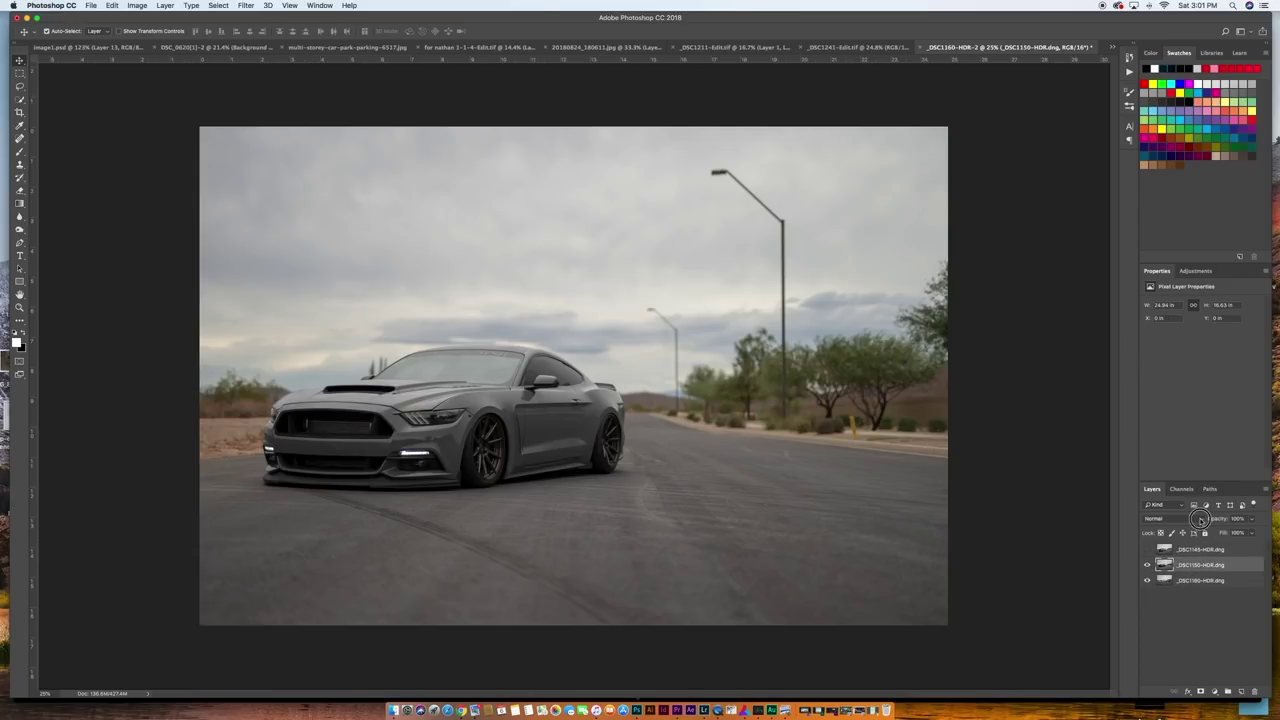
left_click(1200, 519)
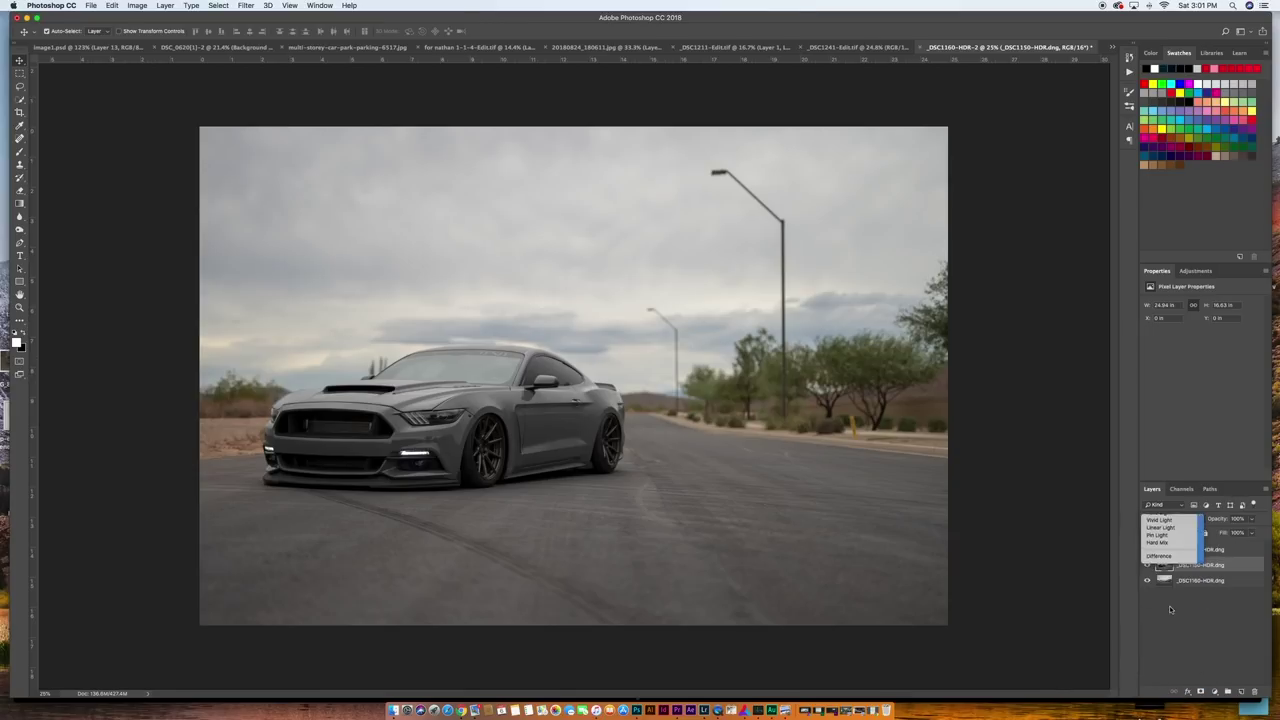
left_click(1162, 589)
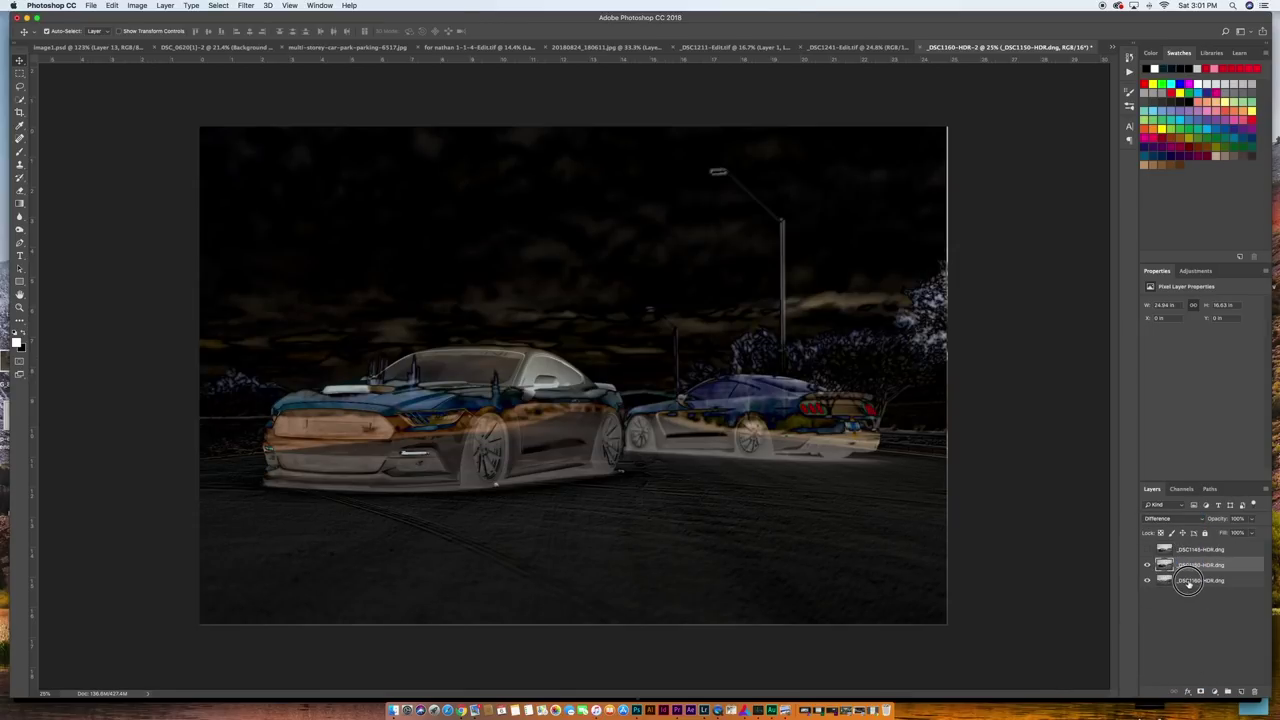
Step: Shift the _DSC1160-HDR.dng layer to X 0.05 in and Y 0.05 in to align it with the layer above
left_click(1189, 582)
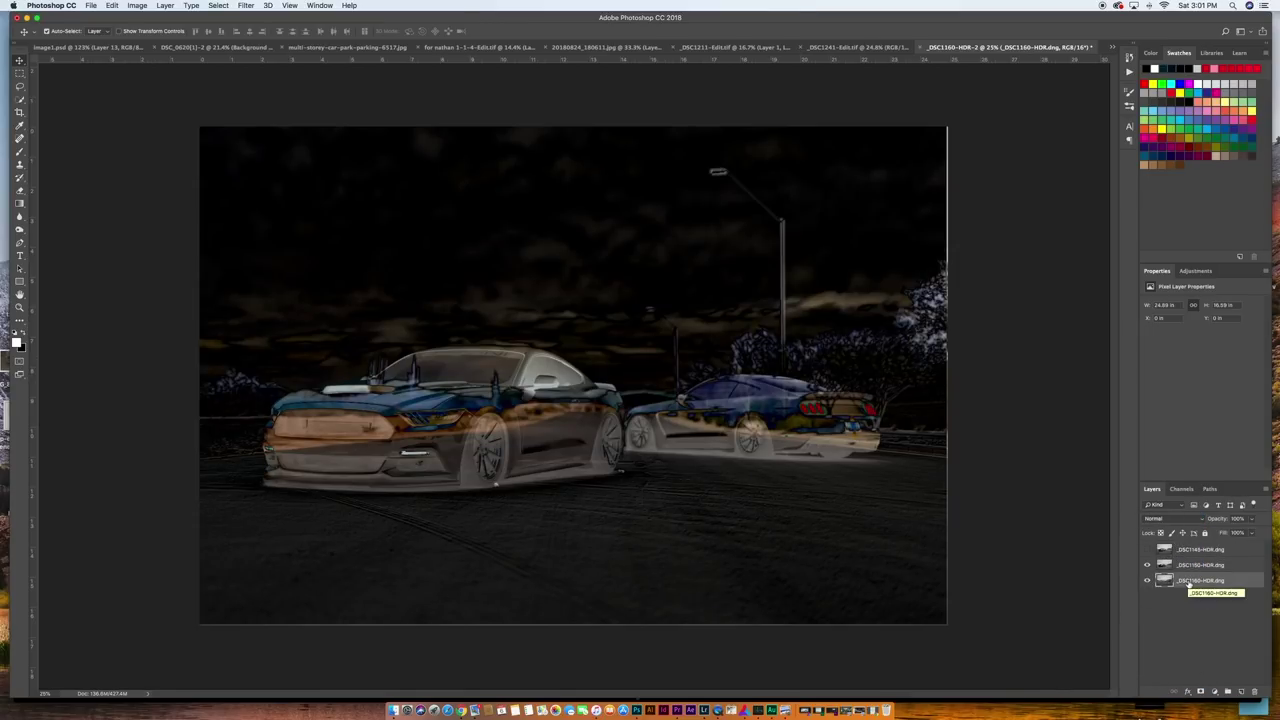
left_click_drag(901, 490, 903, 491)
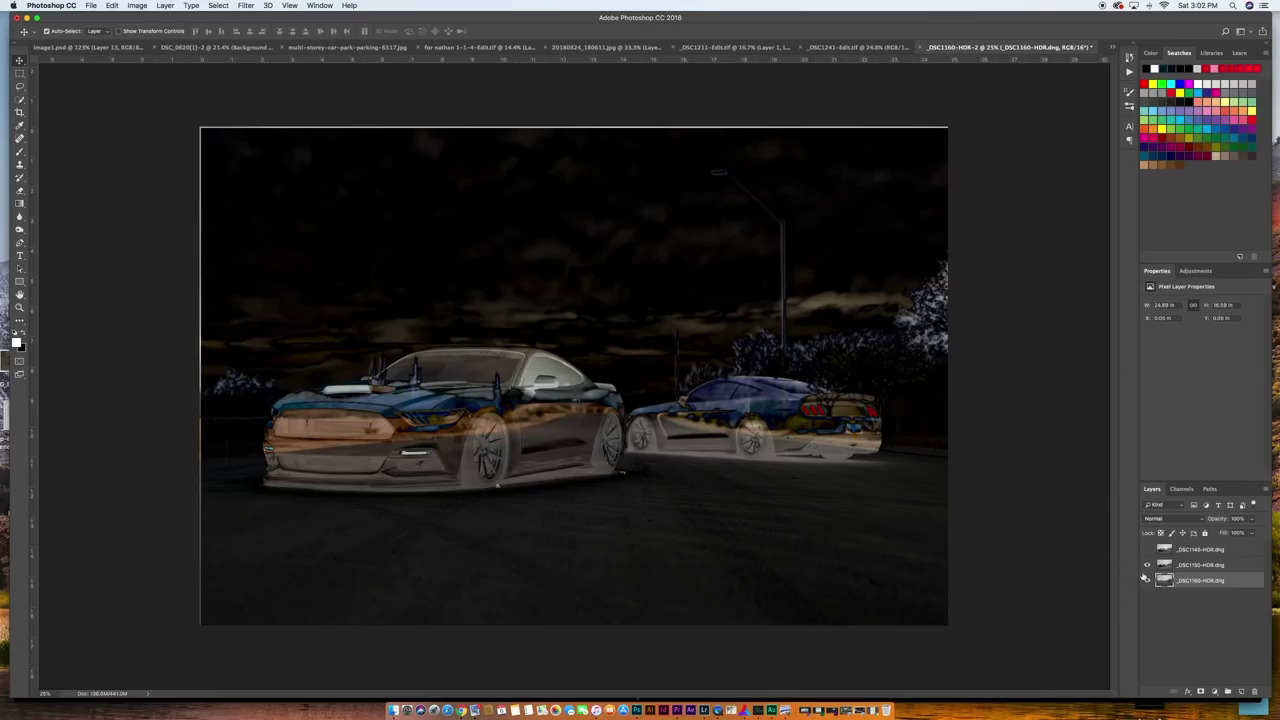
Step: Return the _DSC1150-HDR.dng layer to Normal blending, then select the _DSC1145-HDR.dng layer and make it visible again
left_click(1185, 564)
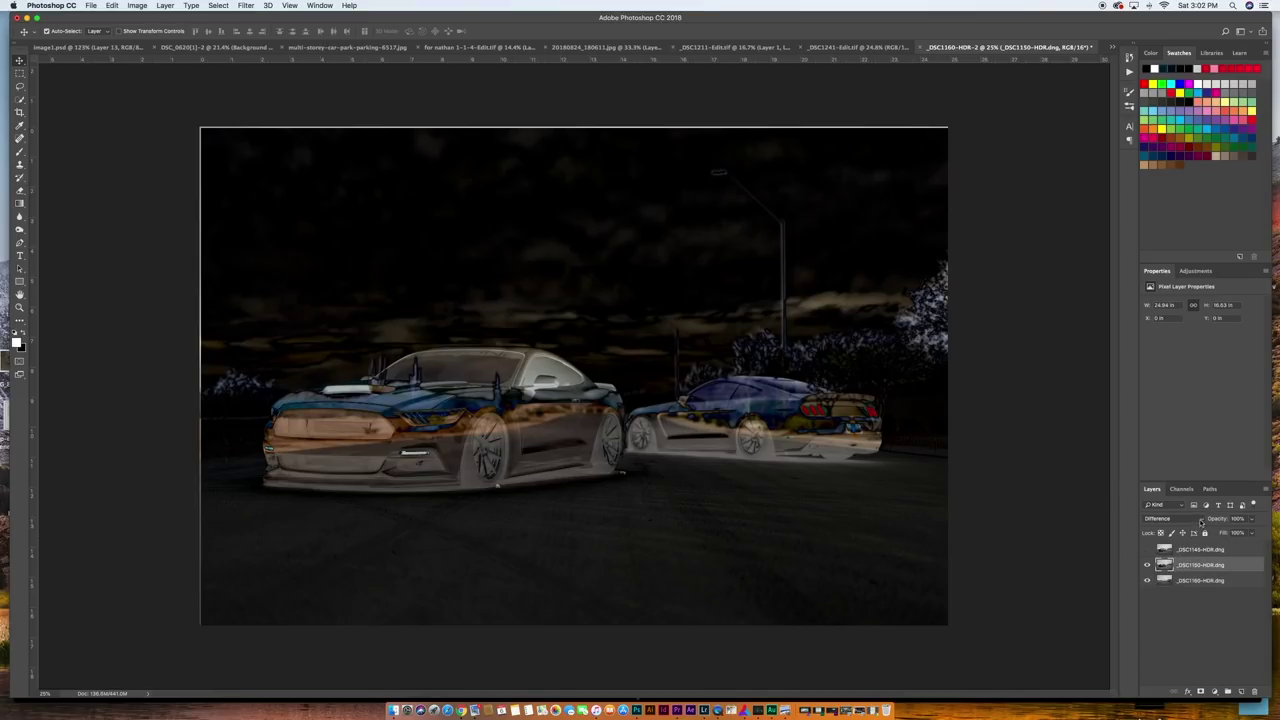
left_click(1200, 520)
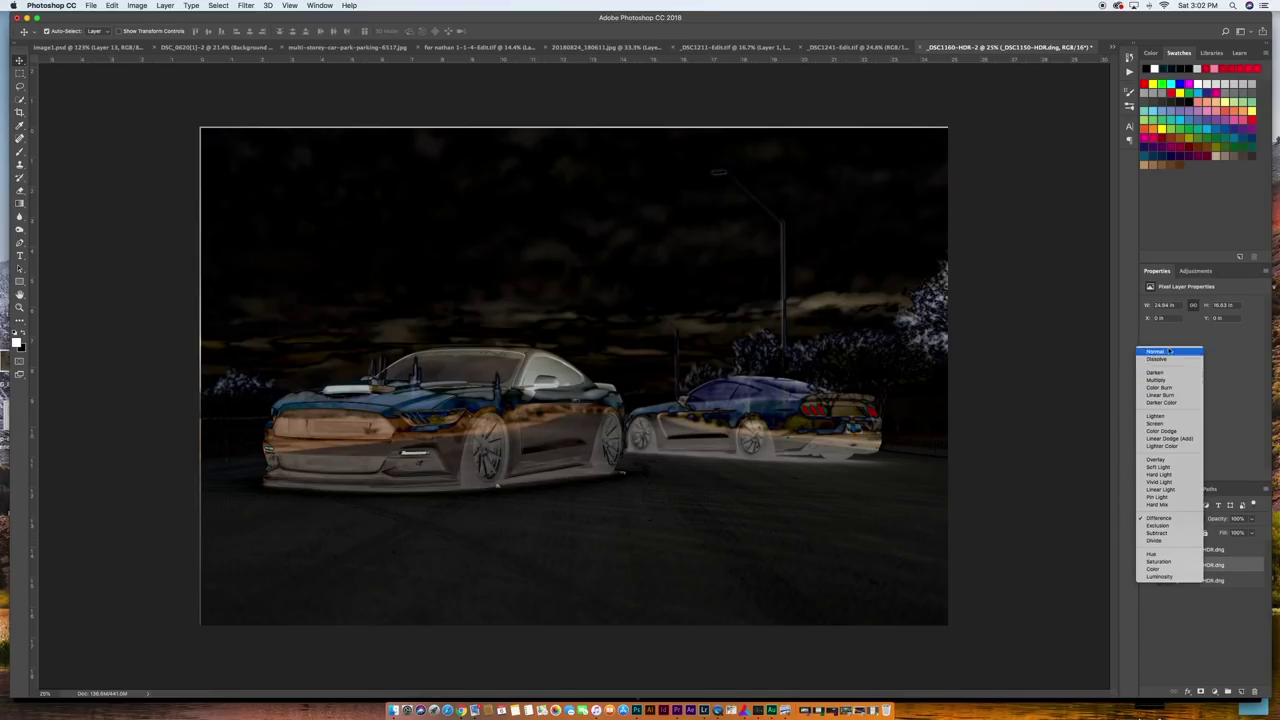
key("Escape")
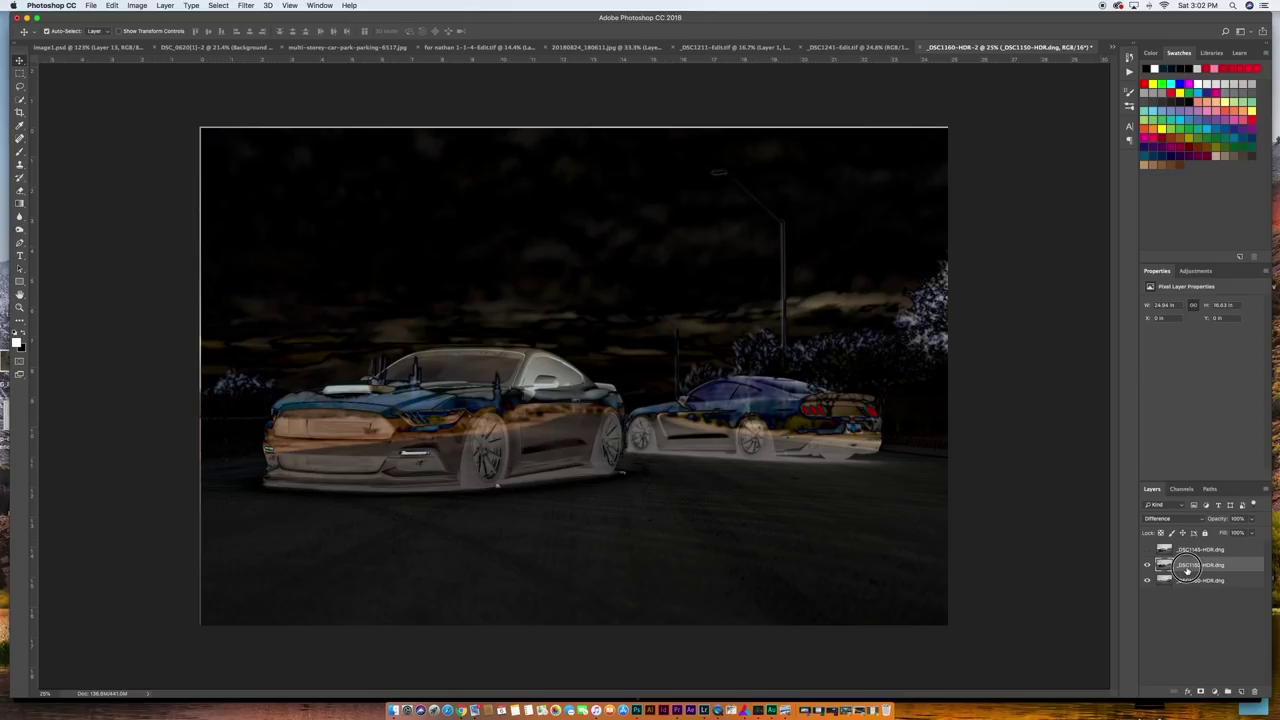
left_click(1190, 520)
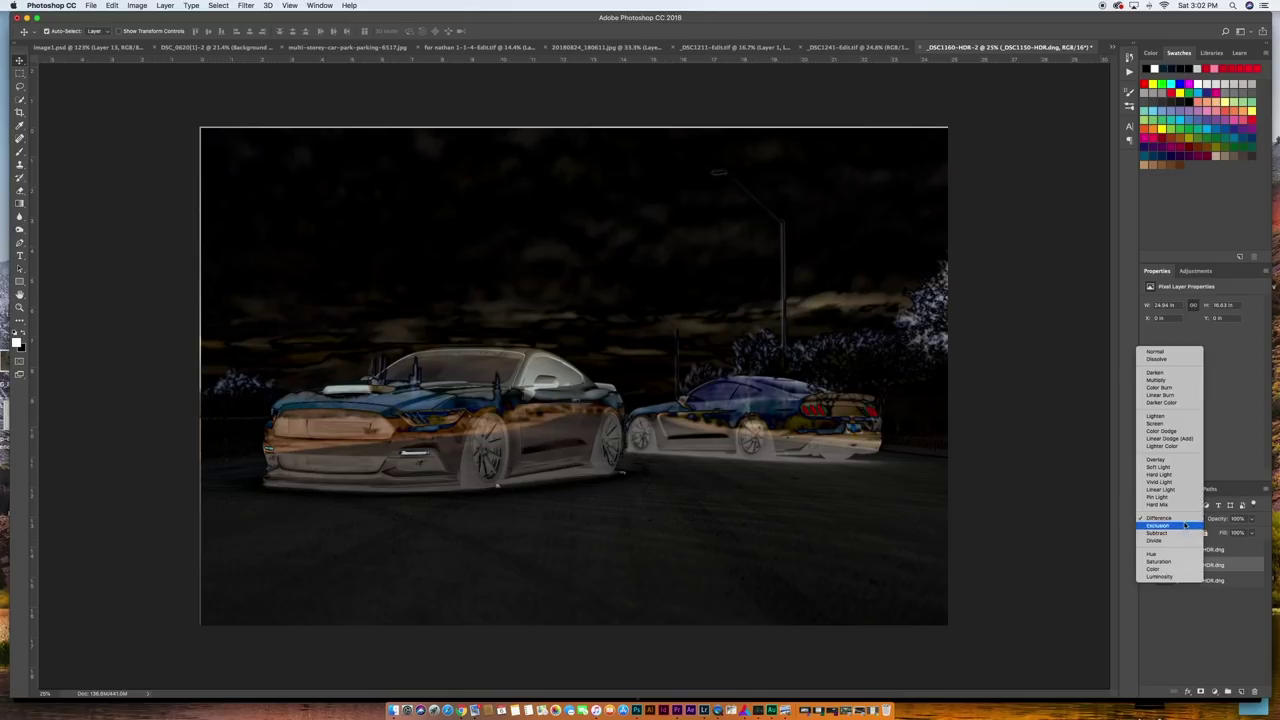
left_click(1165, 350)
left_click(1186, 553)
left_click(1148, 550)
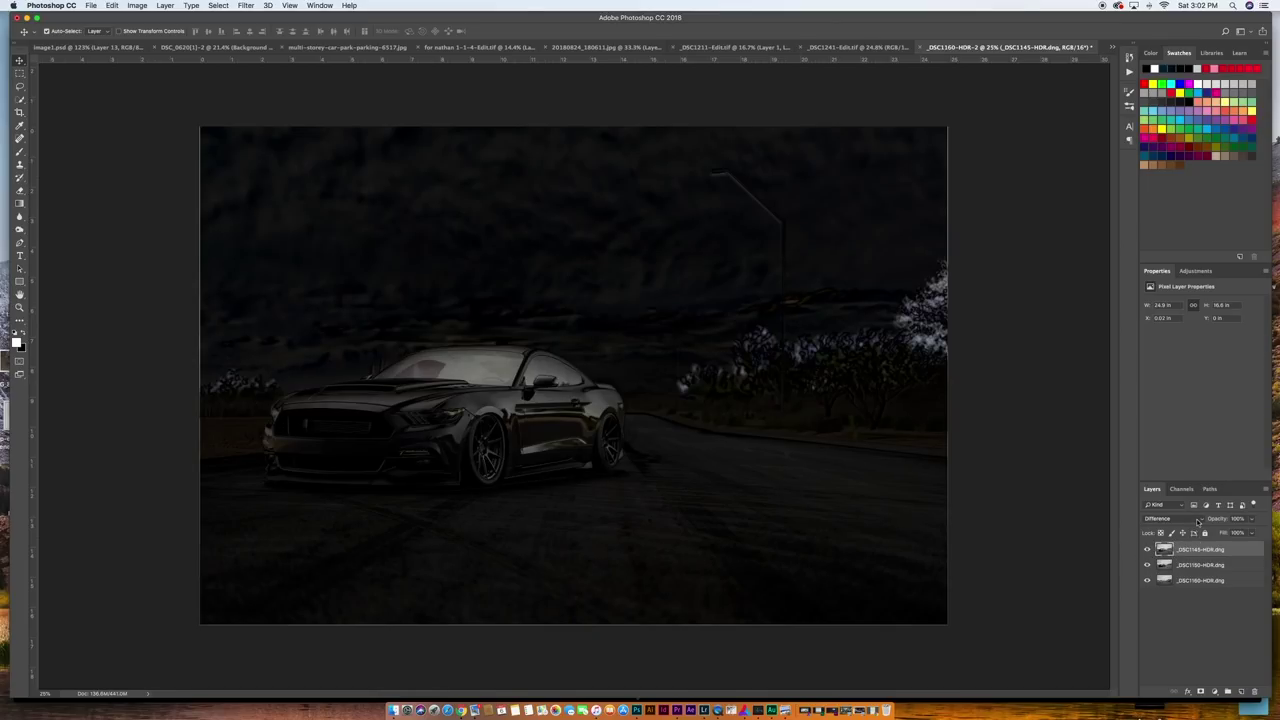
Step: Return the _DSC1145-HDR.dng layer to Normal blending and move the _DSC1150-HDR.dng layer to the top of the stack
left_click(1198, 521)
left_click(1165, 350)
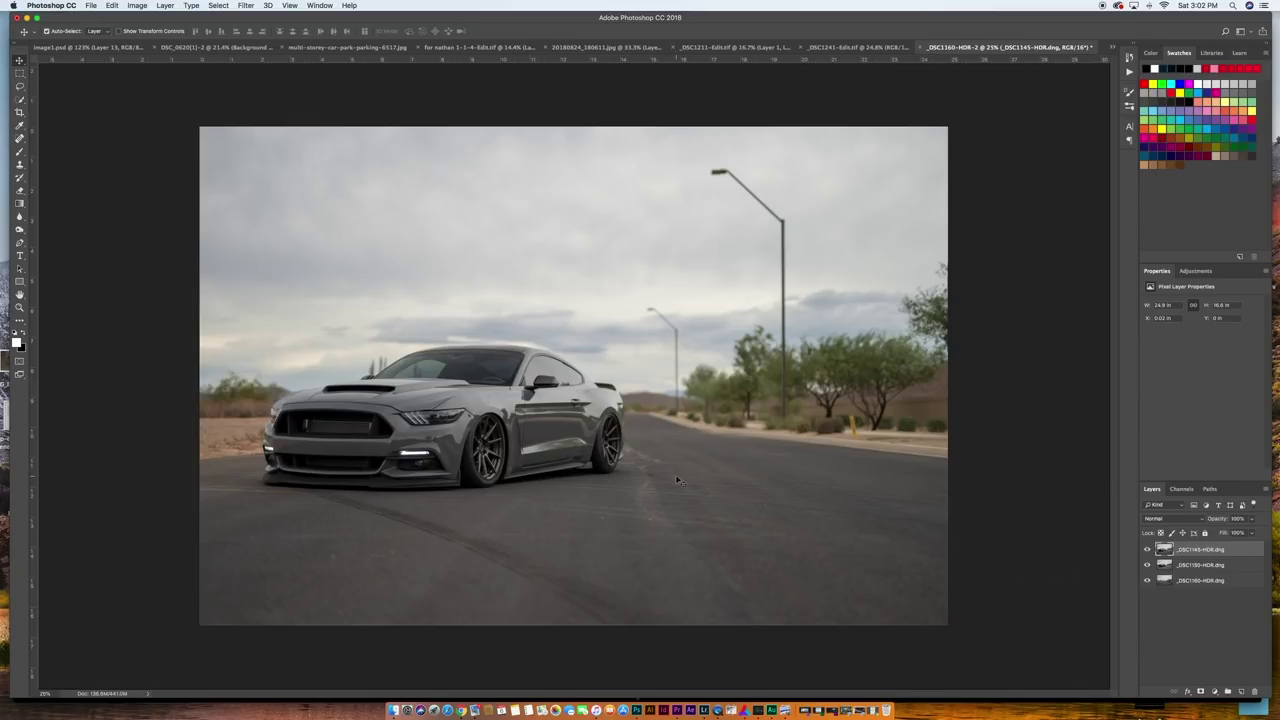
left_click(1188, 566)
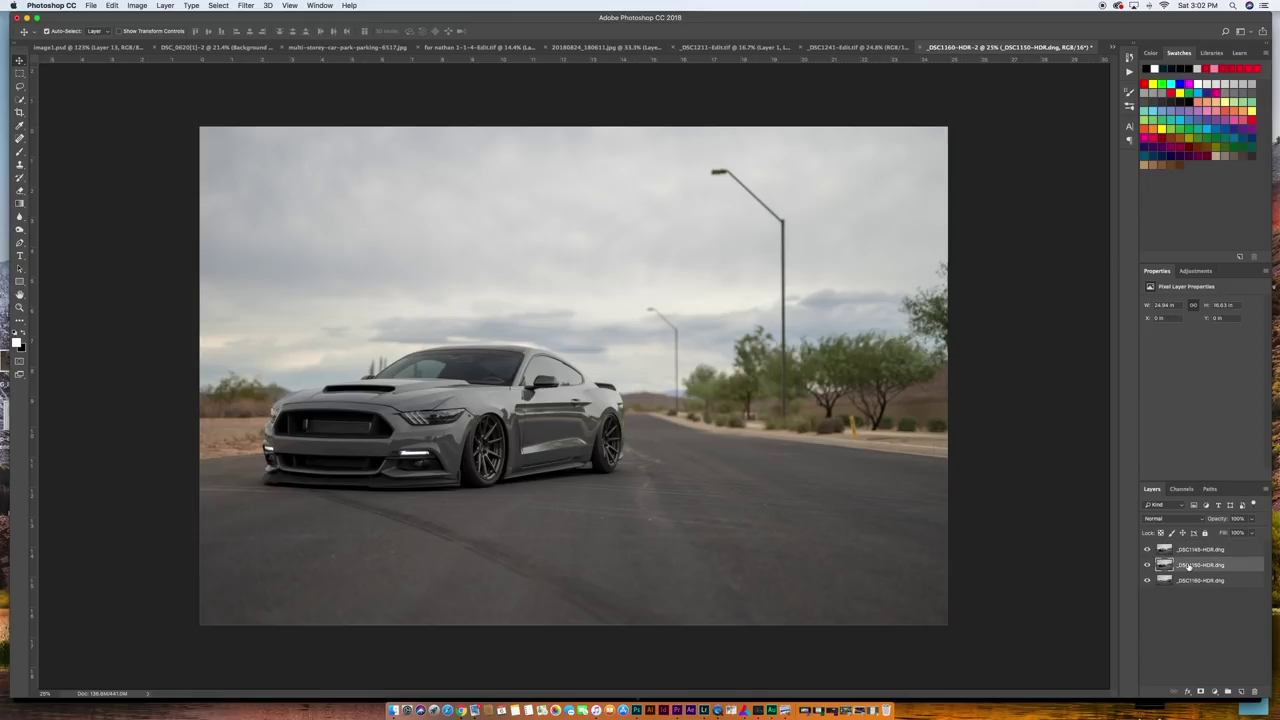
left_click(1147, 550)
left_click(1147, 550)
left_click_drag(1200, 574, 1197, 545)
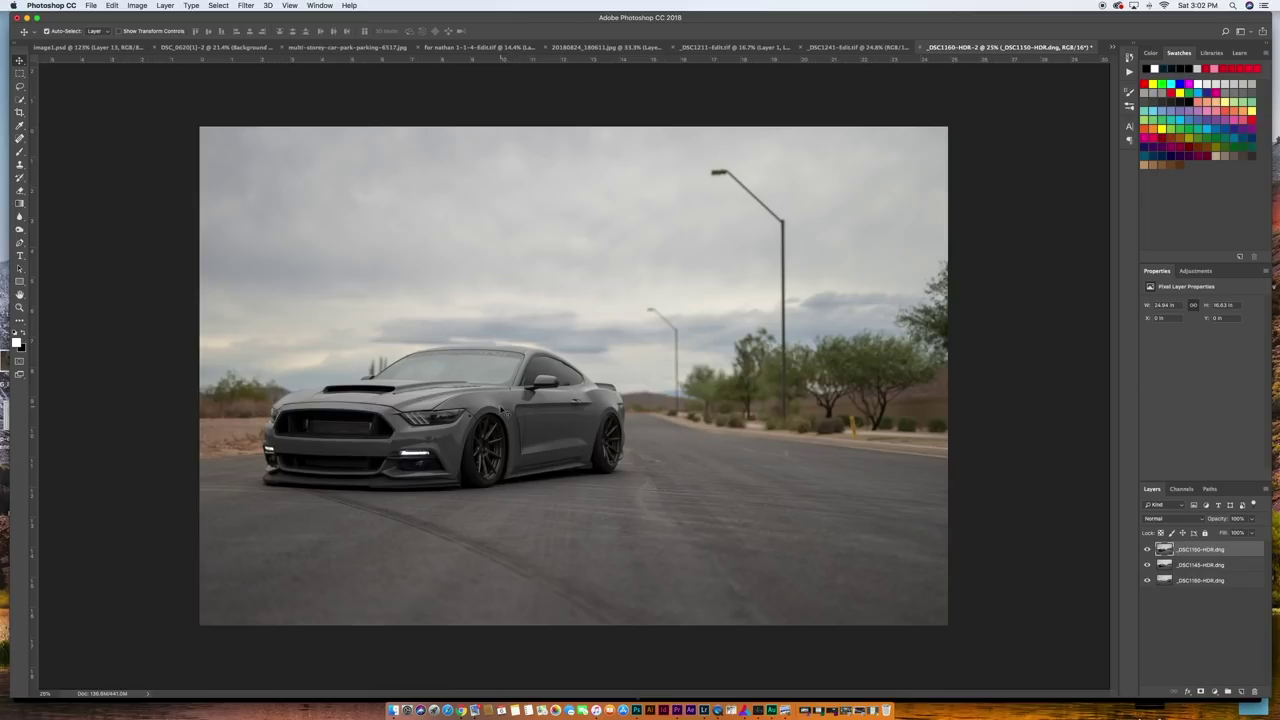
Step: Compare the reflections on the car in the _DSC1150-HDR.dng layer with the layer beneath by toggling its visibility
left_click(1147, 549)
left_click(1147, 549)
left_click(1147, 549)
left_click(1147, 549)
left_click(1147, 549)
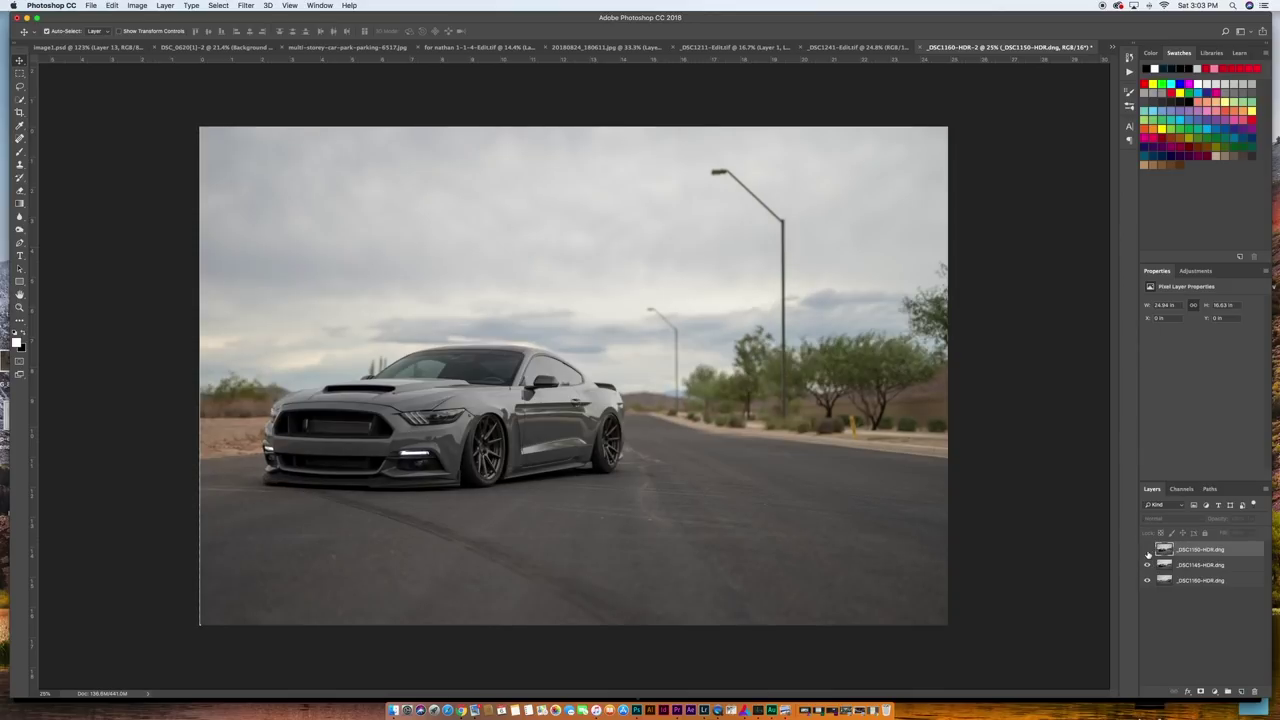
left_click(1147, 549)
left_click(1147, 549)
left_click(1147, 549)
left_click(1147, 549)
left_click(1147, 549)
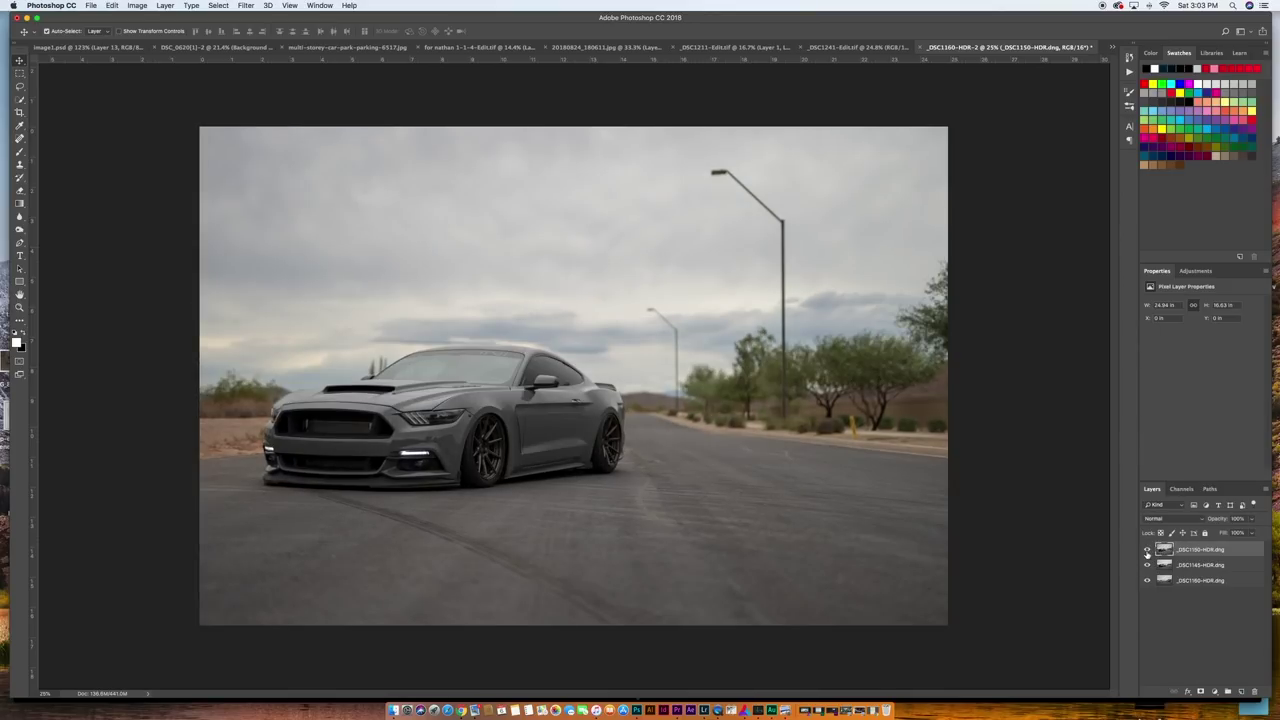
left_click(1147, 549)
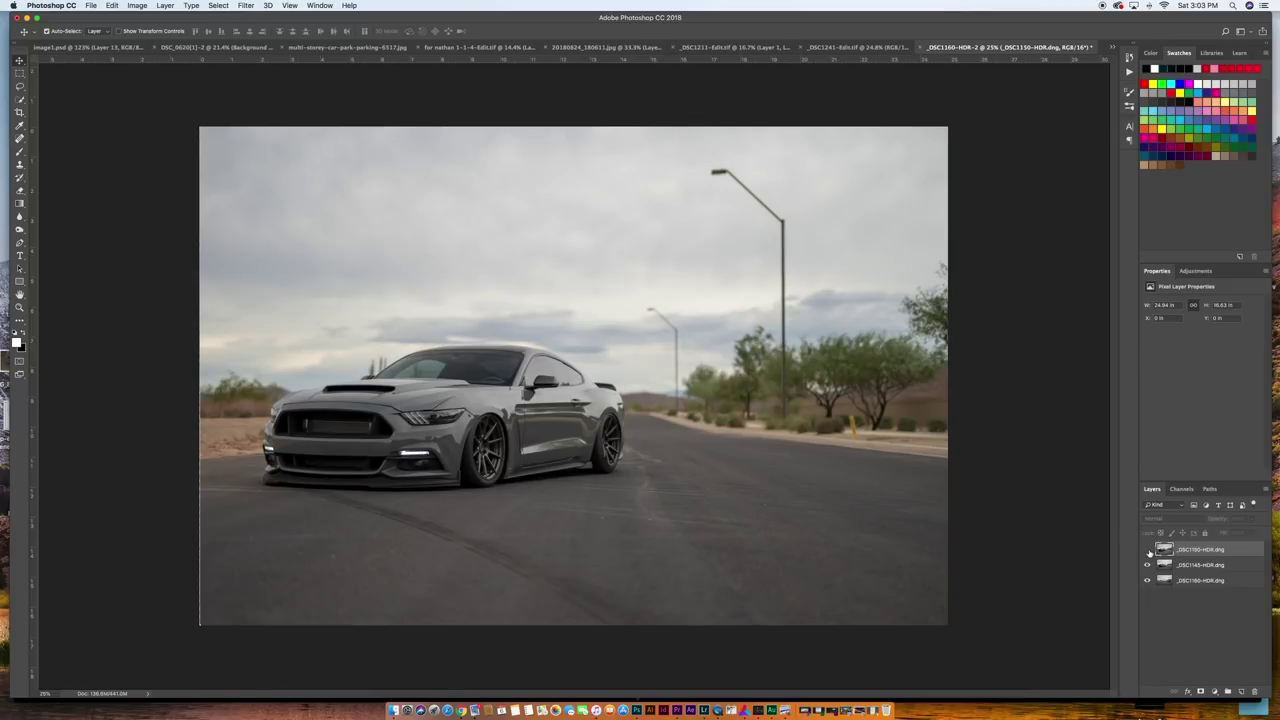
left_click(1147, 549)
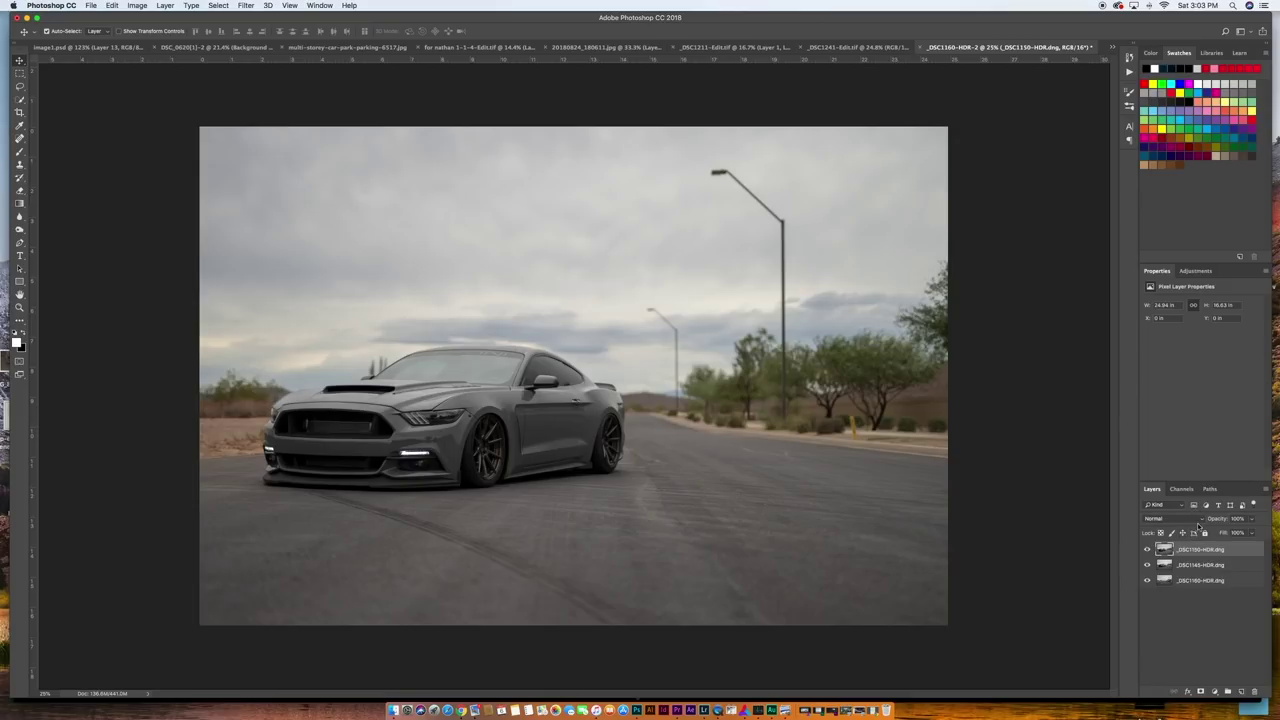
Step: Add a black layer mask to the _DSC1150-HDR.dng layer and set up a much smaller Brush with white as the foreground color
left_click(1200, 692, "alt")
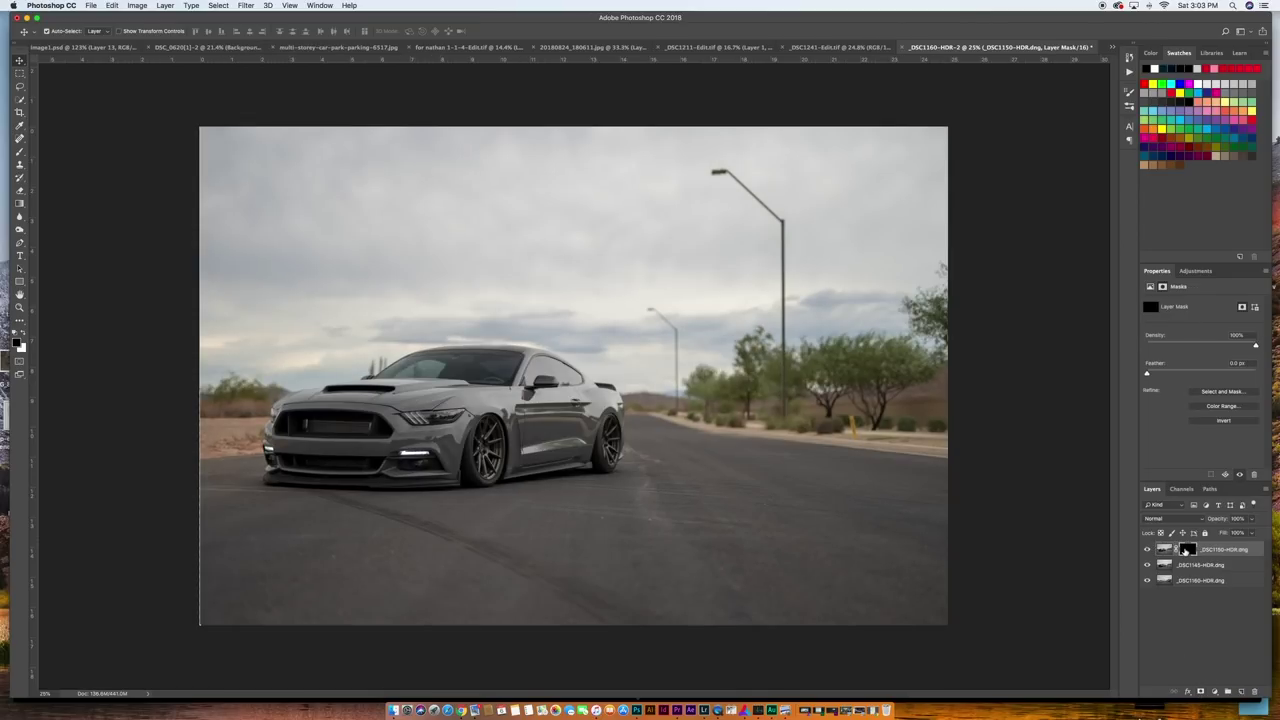
left_click(19, 151)
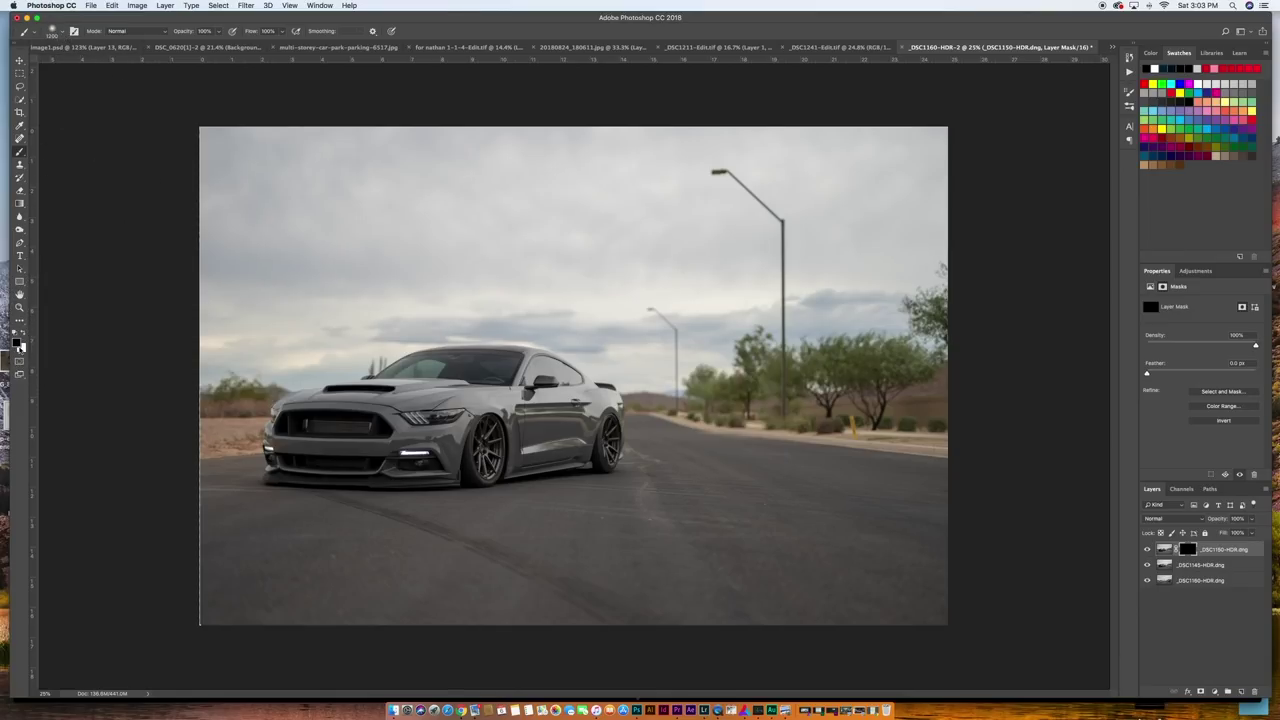
left_click(25, 335)
key("bracketleft")
key("bracketleft")
key("bracketleft")
key("bracketleft")
key("bracketleft")
key("bracketleft")
key("bracketleft")
key("bracketleft")
key("bracketleft")
key("bracketleft")
key("bracketleft")
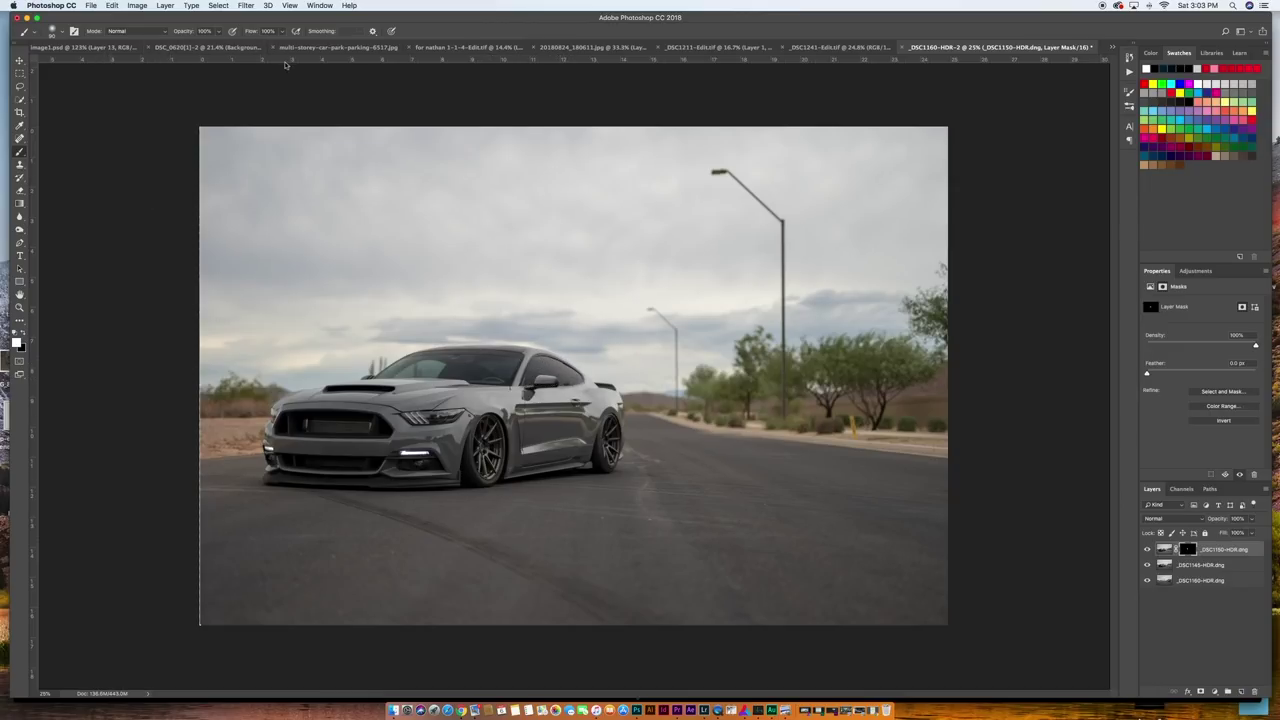
Step: Lower the brush flow to 22% and paint white on the _DSC1150-HDR.dng mask over the front car's side, checking the result against the hidden layer
left_click(249, 31)
left_click(214, 31)
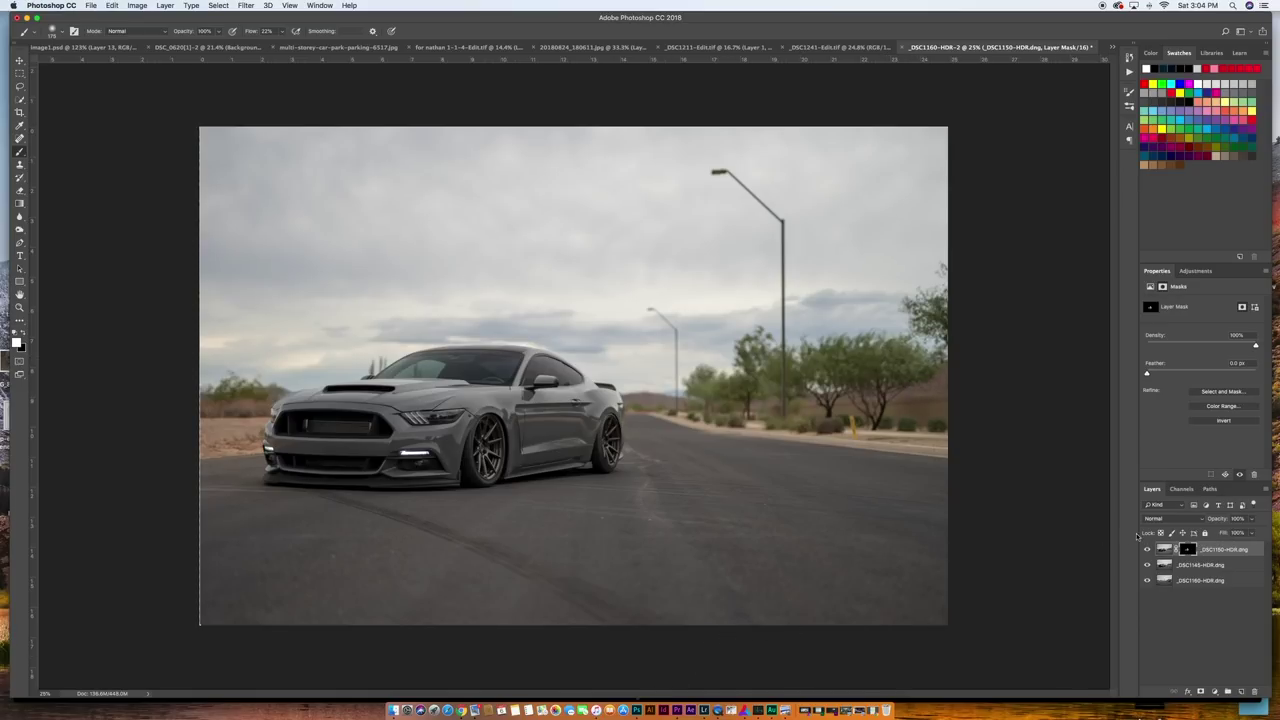
left_click(1147, 550)
left_click(1147, 550)
left_click(1147, 550)
left_click(1147, 550)
Step: Move the _DSC1160-HDR.dng layer to the top of the stack and hide its content with a black layer mask
left_click(1187, 581)
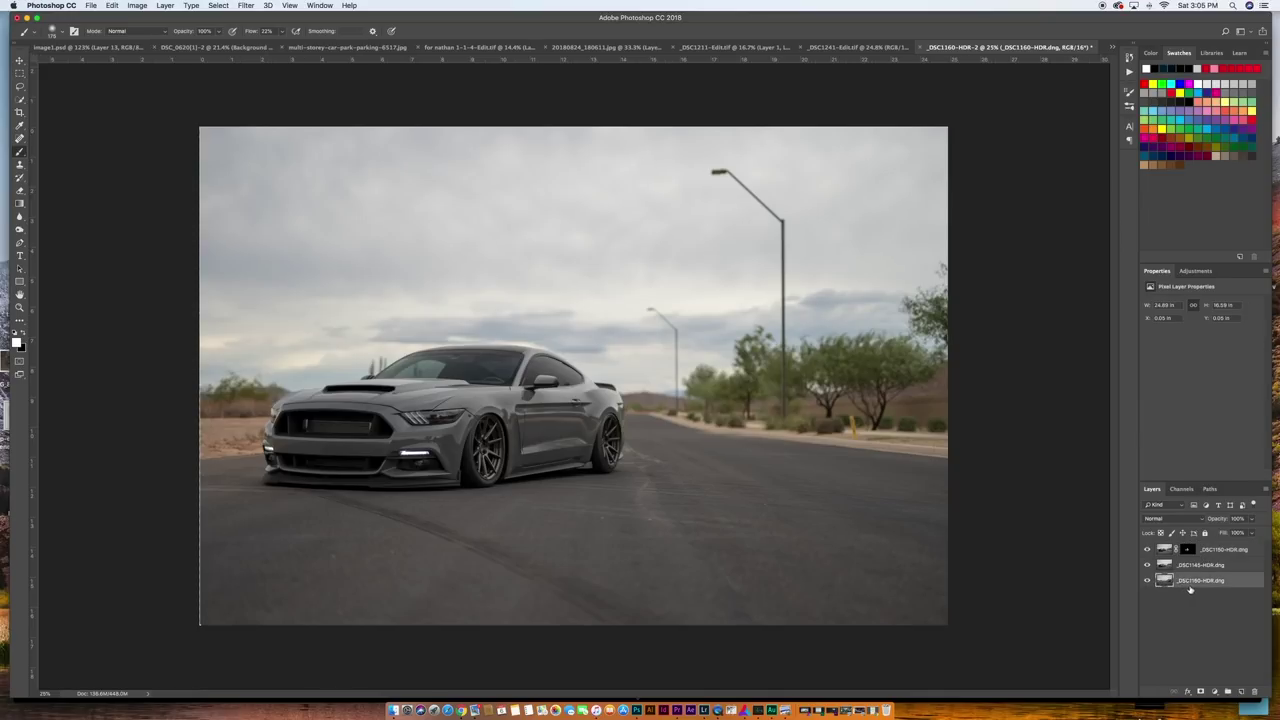
left_click_drag(1189, 586, 1191, 549)
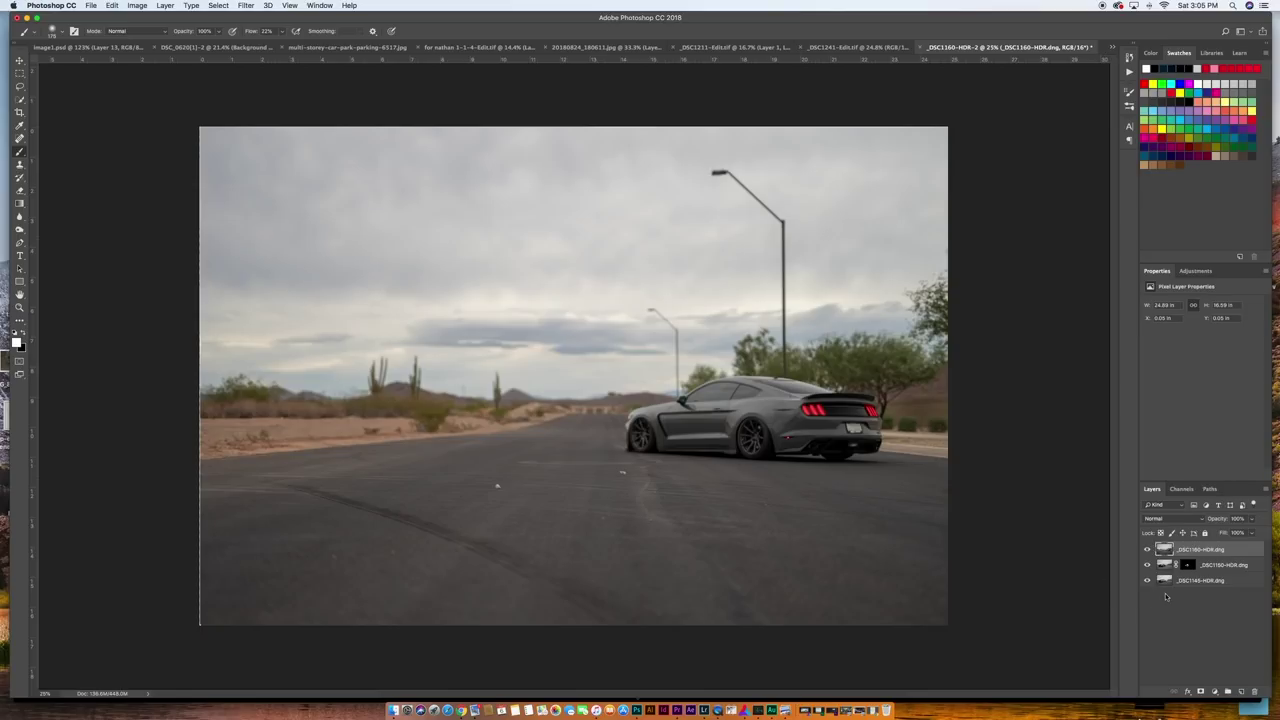
left_click(1201, 692, "alt")
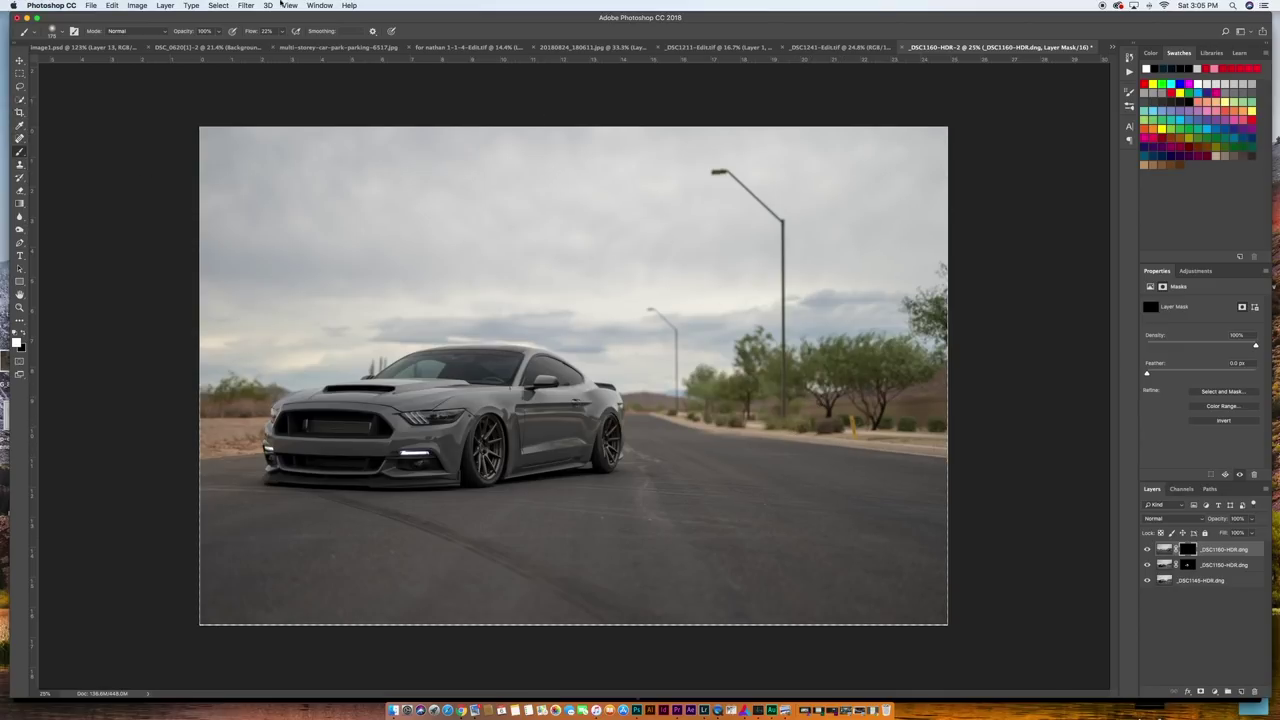
Step: Paint white on the _DSC1160-HDR.dng mask with a larger brush at 100% flow to reveal the second Mustang
mouse_move(252, 30)
left_mouse_down()
mouse_move(285, 30)
mouse_move(271, 58)
mouse_move(272, 30)
mouse_move(295, 30)
left_mouse_up()
key("bracketright")
key("bracketright")
key("bracketright")
mouse_move(806, 449)
left_mouse_down()
mouse_move(779, 428)
mouse_move(827, 419)
mouse_move(843, 430)
mouse_move(786, 409)
mouse_move(759, 422)
mouse_move(830, 432)
left_mouse_up()
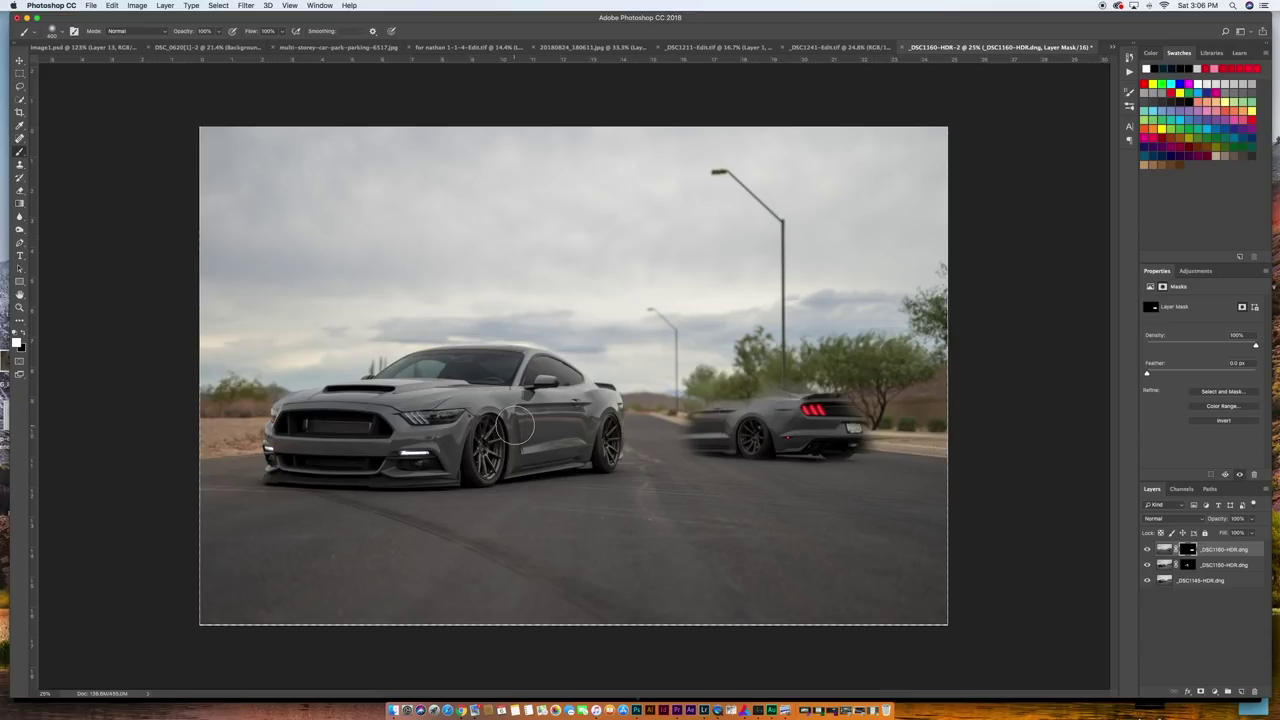
key("bracketright")
key("bracketright")
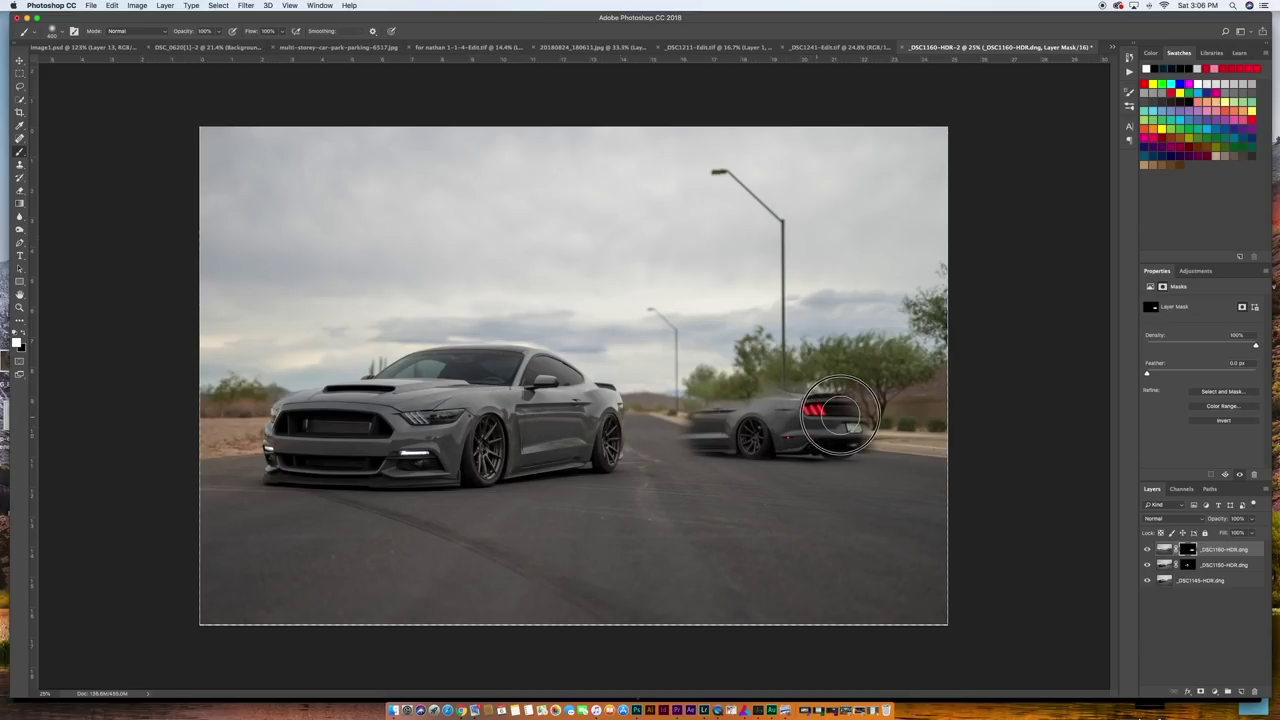
mouse_move(857, 422)
left_mouse_down()
mouse_move(845, 425)
mouse_move(860, 425)
mouse_move(858, 440)
mouse_move(643, 424)
mouse_move(700, 392)
mouse_move(860, 423)
mouse_move(735, 418)
left_mouse_up()
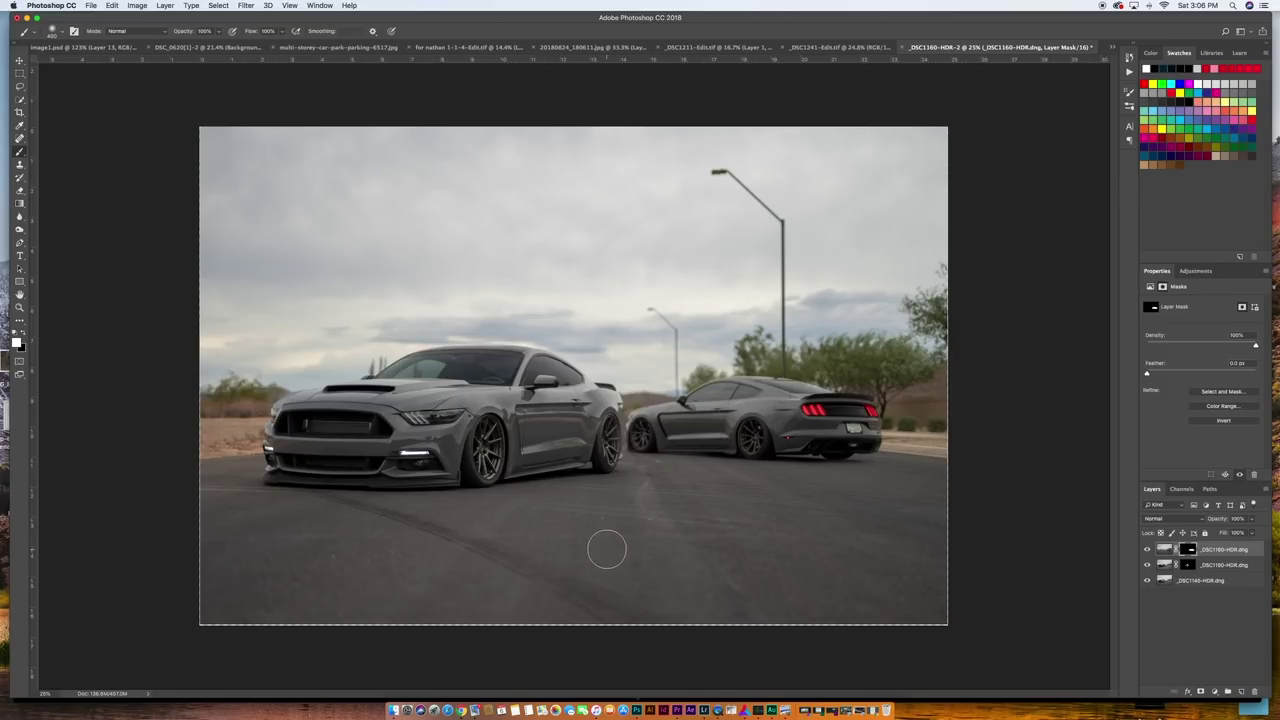
Step: Refine the _DSC1160-HDR.dng mask by painting white around the second Mustang's body and the pavement near it
mouse_move(652, 508)
left_mouse_down()
mouse_move(628, 500)
mouse_move(648, 458)
mouse_move(728, 474)
mouse_move(730, 520)
left_mouse_up()
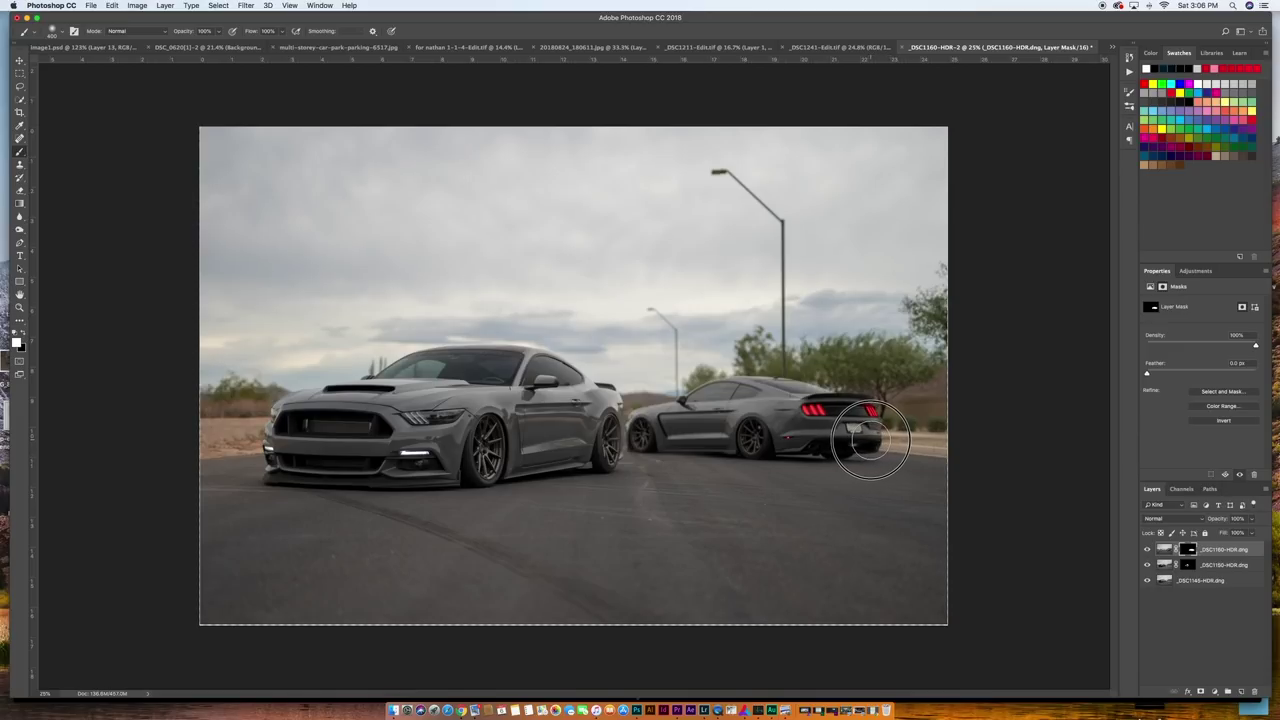
key("bracketright")
key("bracketright")
key("bracketright")
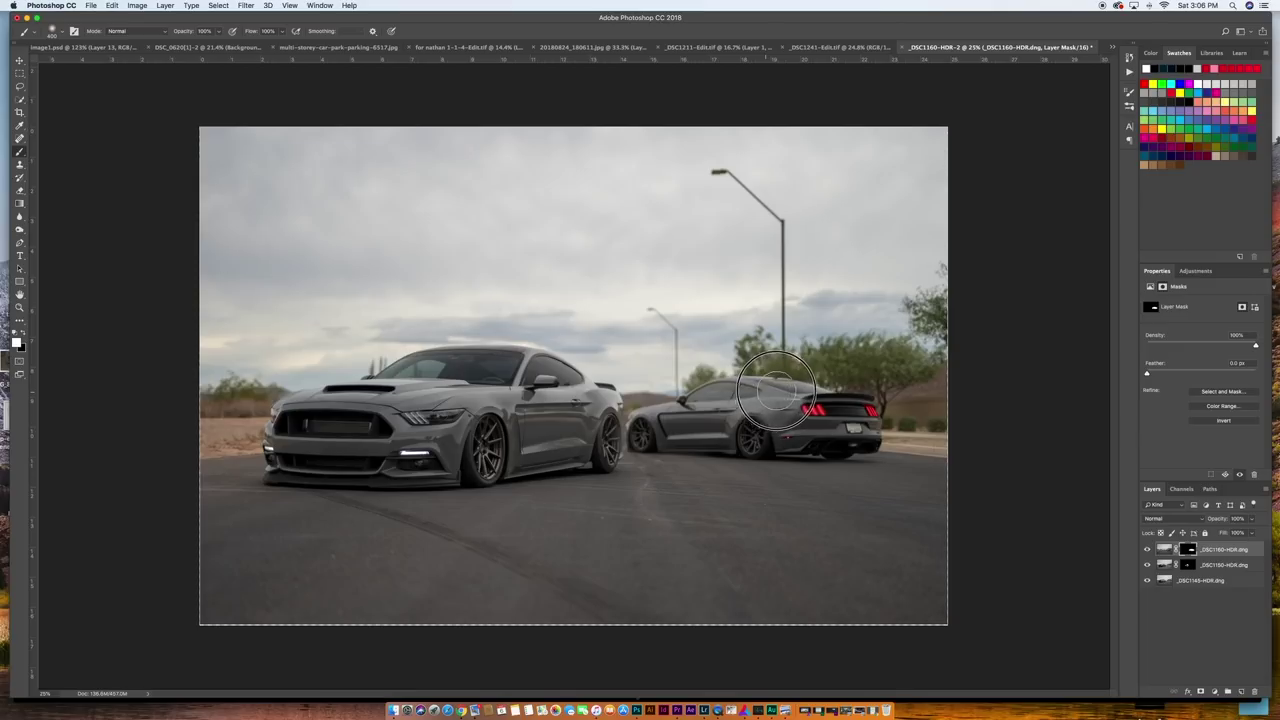
mouse_move(643, 425)
left_mouse_down()
mouse_move(632, 430)
mouse_move(746, 437)
left_mouse_up()
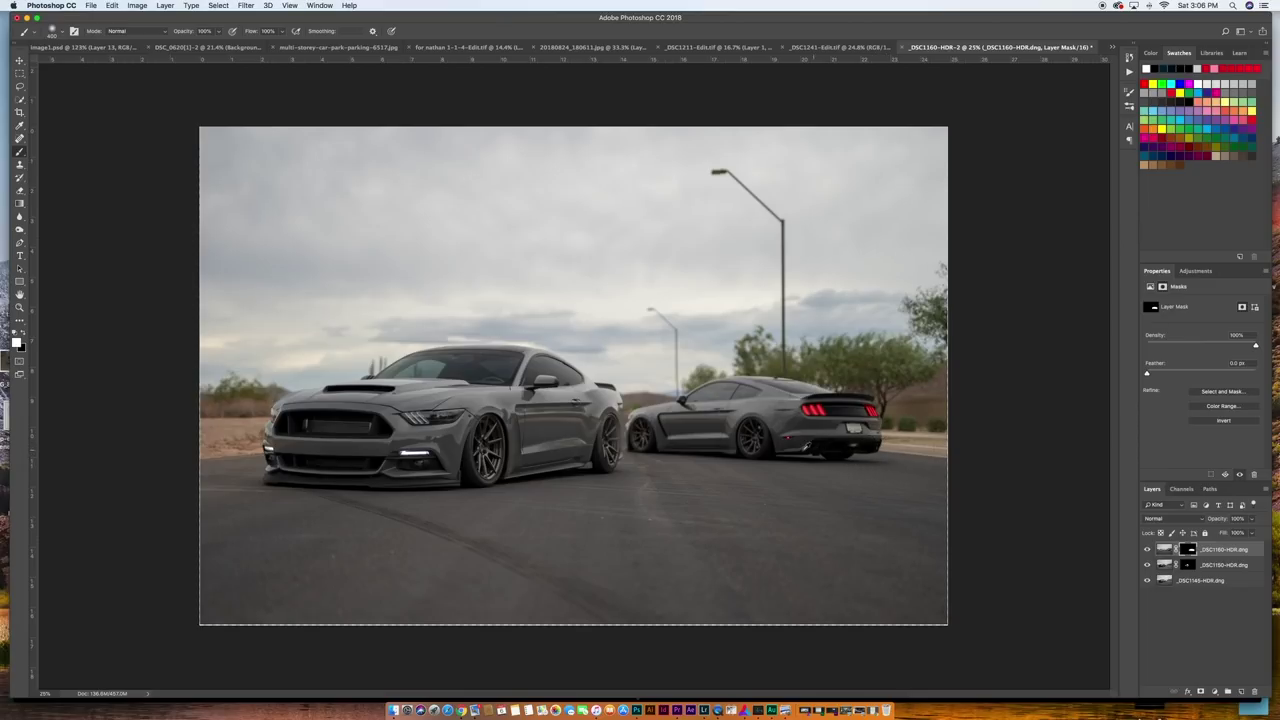
Step: Paint black on the _DSC1160-HDR.dng mask with a small brush to restore the front car's rear wheel and rear bumper edge
scroll(677, 400, "up", 3)
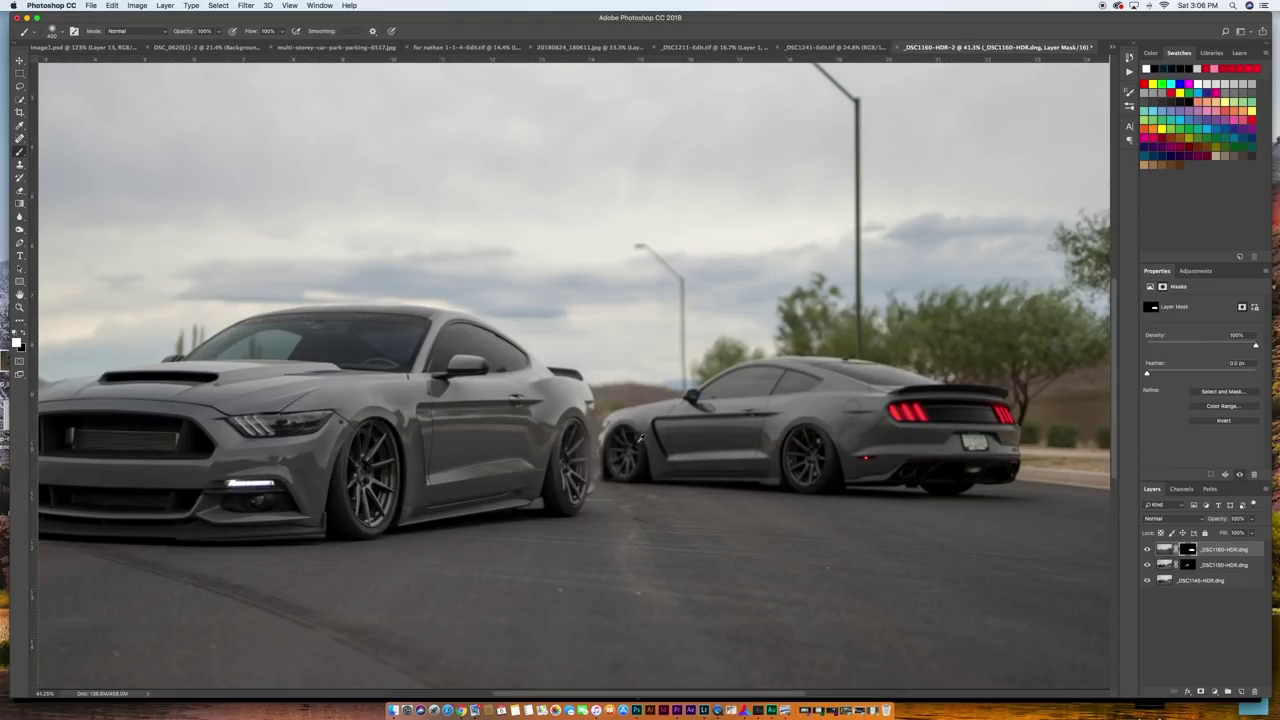
scroll(634, 443, "up", 6)
scroll(634, 443, "down", 3)
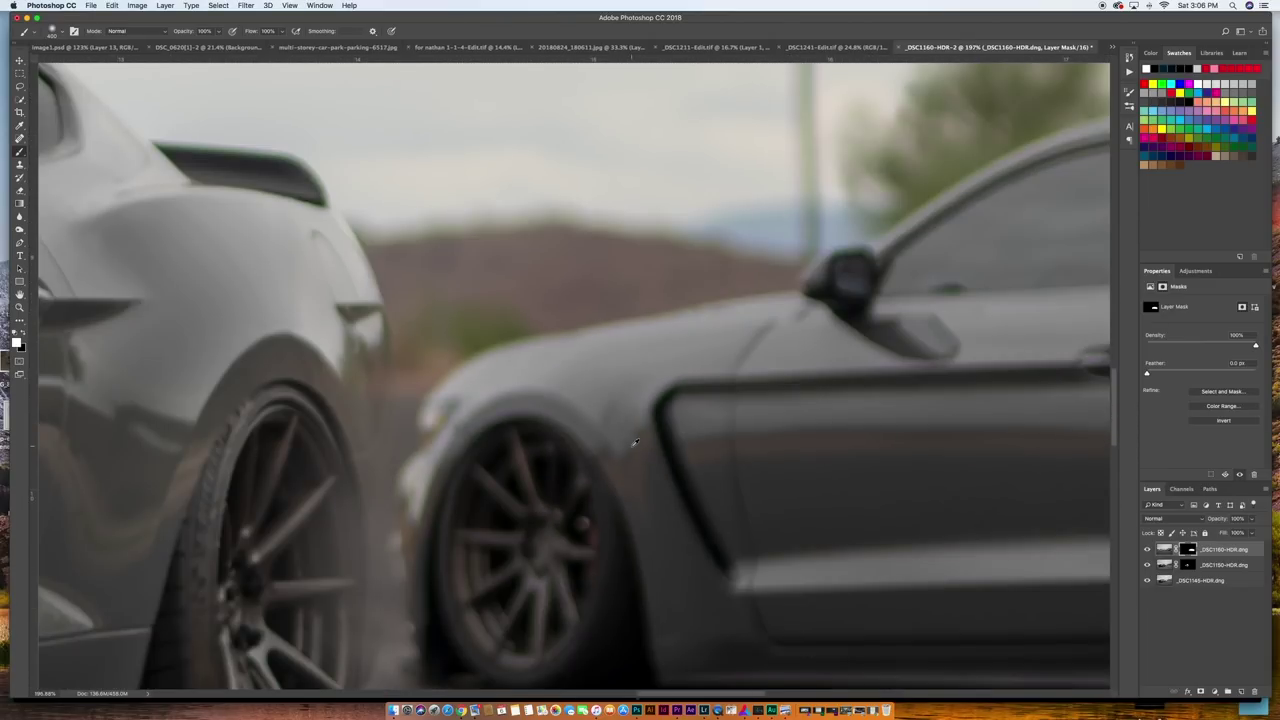
key("bracketleft")
key("bracketleft")
key("bracketleft")
key("bracketleft")
key("bracketleft")
key("bracketleft")
key("bracketleft")
key("bracketleft")
key("bracketleft")
key("bracketleft")
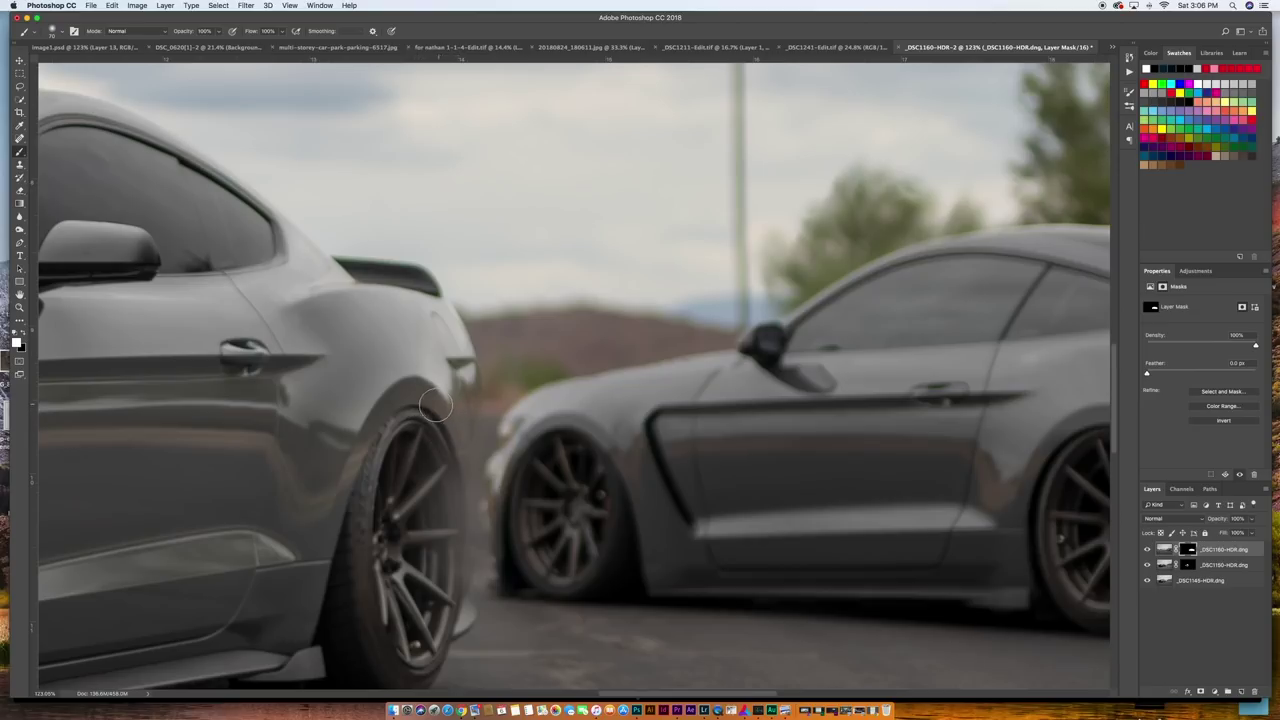
key("x")
key("bracketright")
key("bracketright")
key("bracketright")
mouse_move(452, 415)
left_mouse_down()
mouse_move(453, 617)
mouse_move(418, 666)
mouse_move(389, 604)
mouse_move(388, 537)
mouse_move(407, 464)
mouse_move(416, 447)
mouse_move(434, 460)
mouse_move(456, 433)
mouse_move(462, 396)
mouse_move(443, 332)
mouse_move(398, 299)
mouse_move(428, 451)
mouse_move(371, 450)
mouse_move(385, 568)
left_mouse_up()
key("[")
key("[")
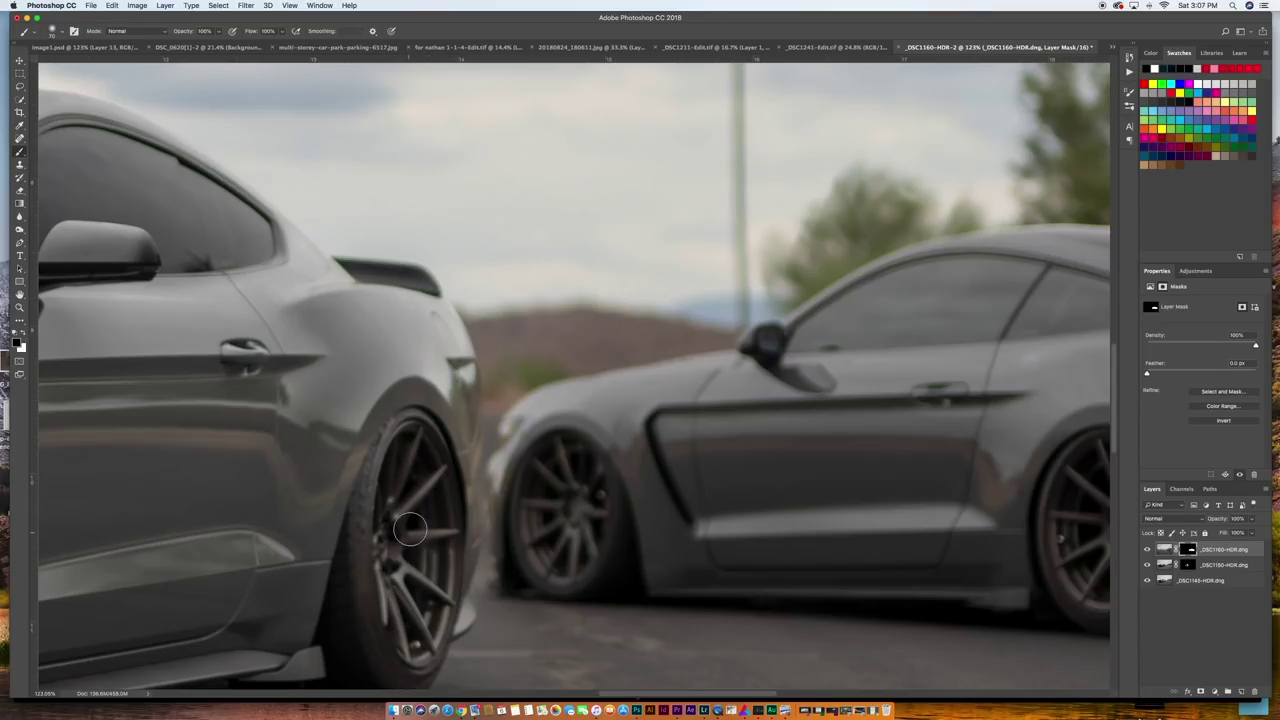
Step: Review the whole composite with and without the masked _DSC1160-HDR.dng layer
scroll(443, 521, "down", 10)
scroll(443, 521, "up", 2)
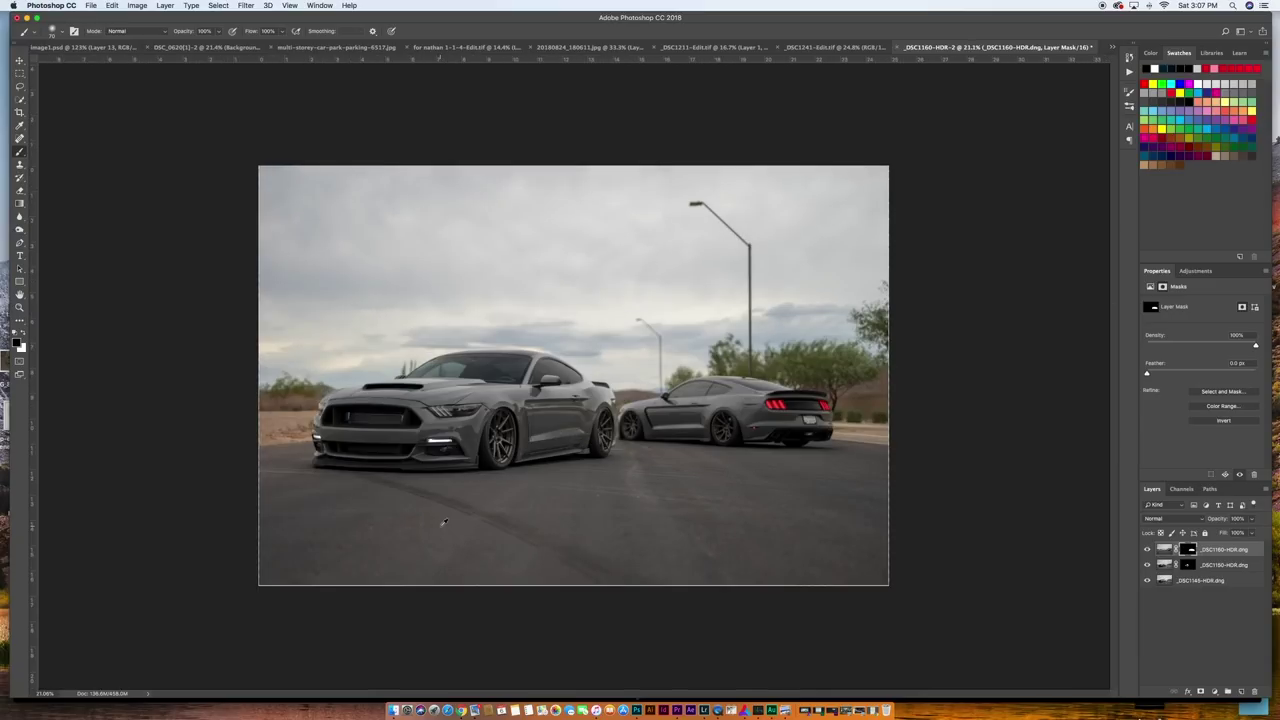
left_click(1147, 550)
left_click(1147, 550)
left_click(1146, 551)
left_click(1146, 551)
left_click(1146, 551)
left_click(1146, 551)
left_click(1146, 551)
left_click(1146, 551)
left_click(1146, 551)
left_click(1146, 551)
Step: Stamp all visible layers into a new top layer and open it in the Camera Raw Filter
key("alt+shift+super+e")
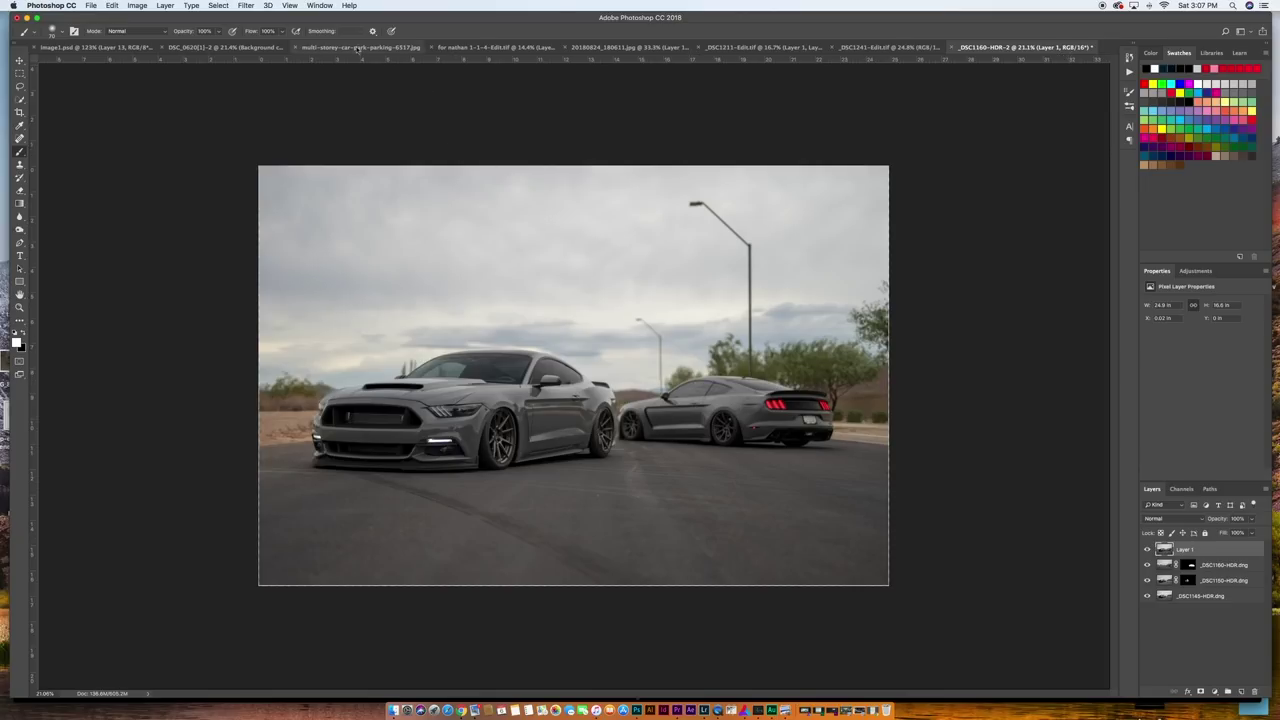
left_click(246, 6)
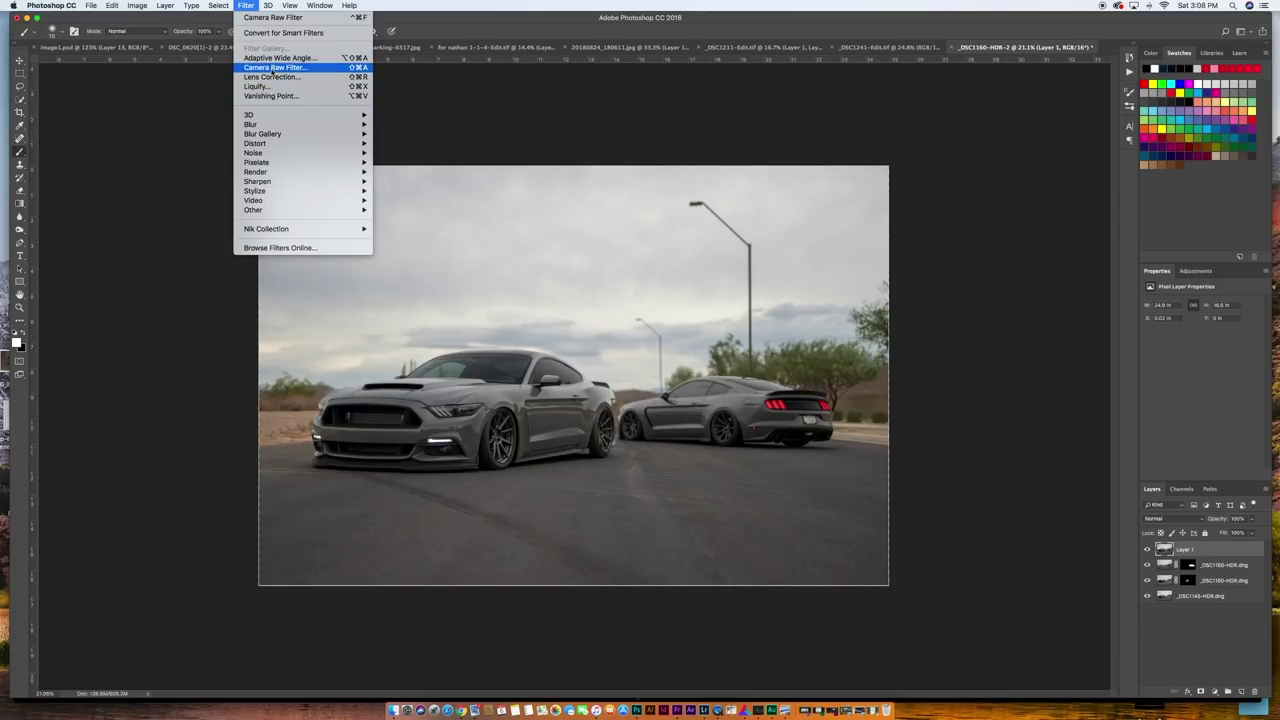
left_click(272, 68)
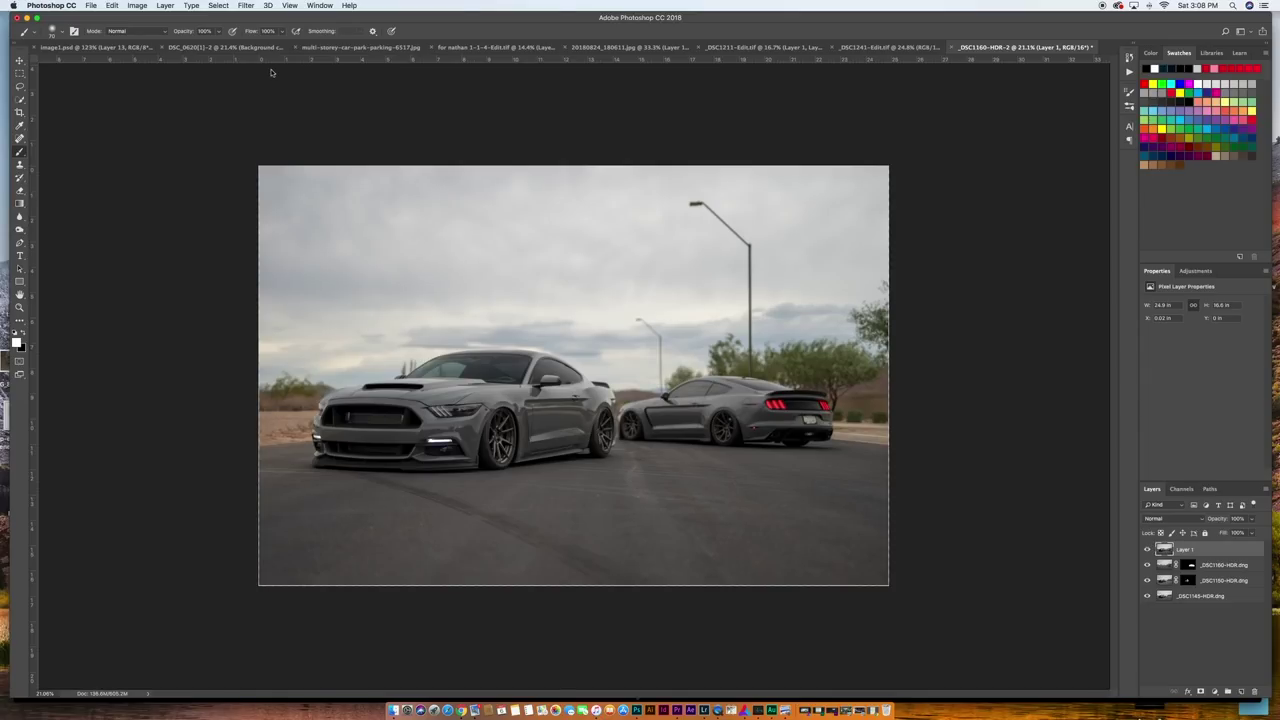
key("super+shift+a")
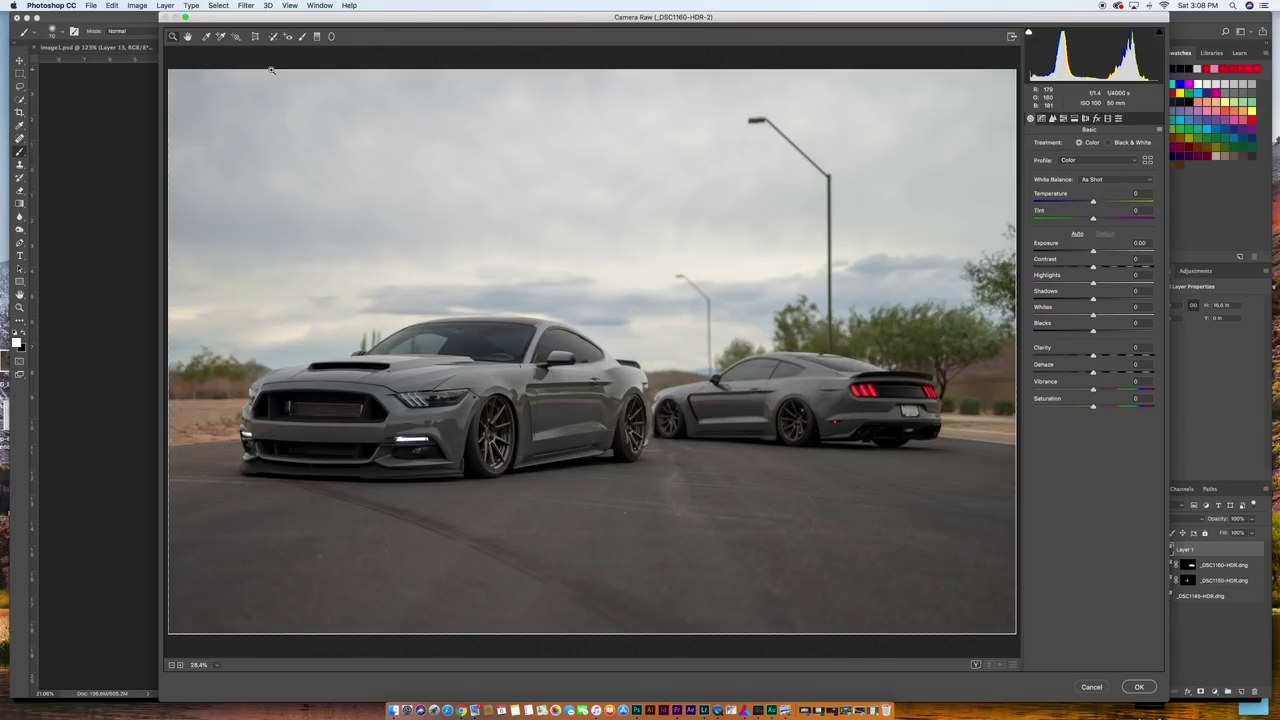
Step: Darken the sky with a graduated filter down to the horizon, setting Exposure -1.75, Highlights -17, Clarity +10, Saturation 0 and Temperature -5
left_click(317, 37)
left_click_drag(620, 60, 620, 343)
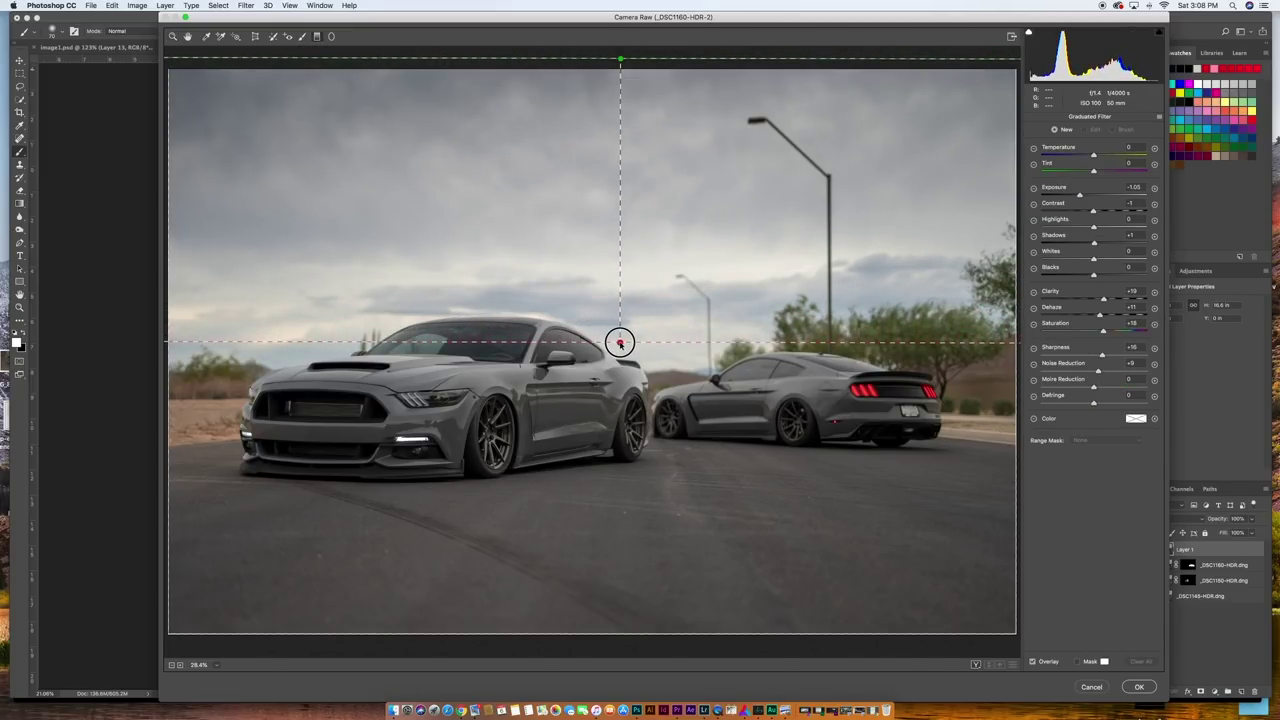
left_click_drag(1080, 195, 1084, 229)
left_click_drag(1104, 333, 1100, 300)
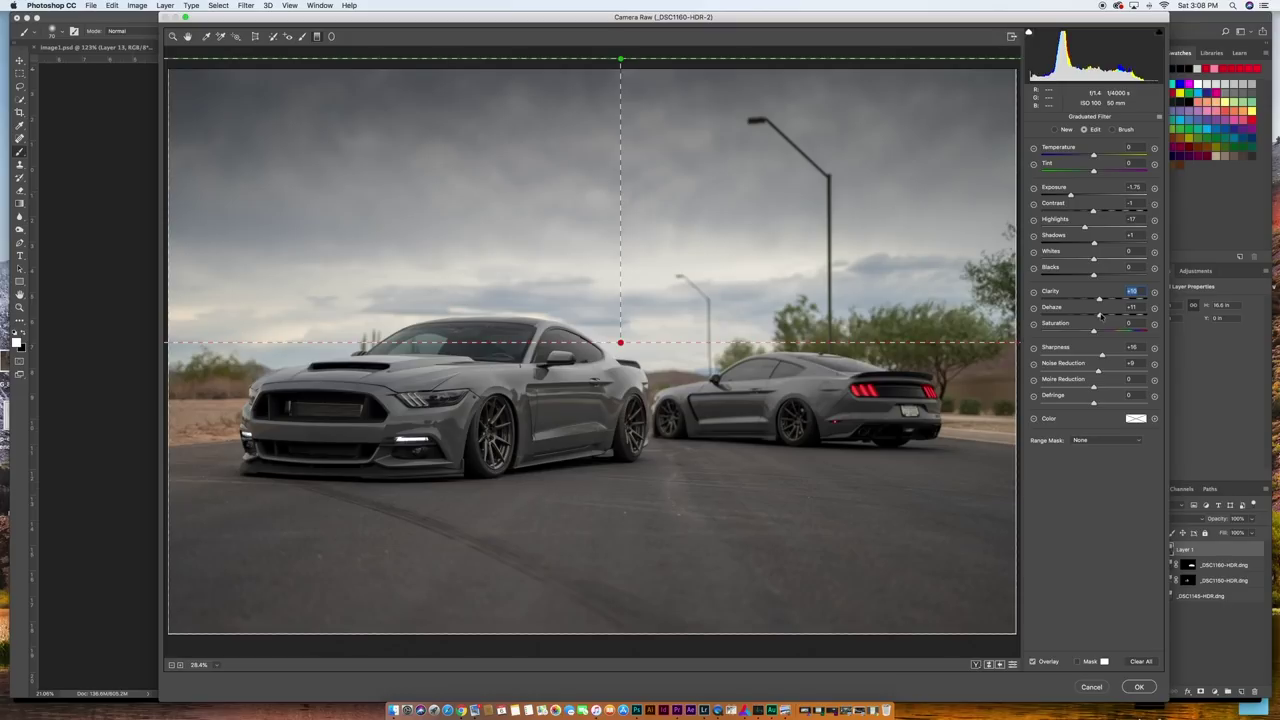
left_click_drag(1094, 156, 1091, 156)
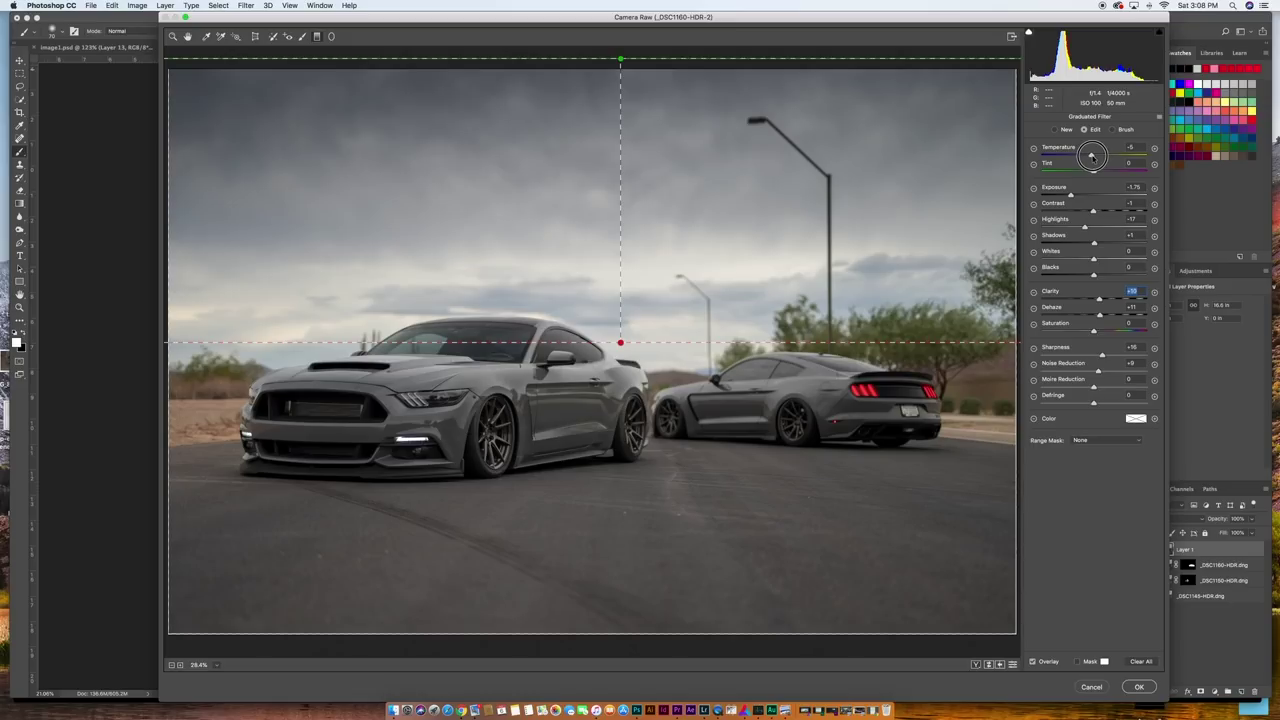
Step: Add a second graduated filter from the image's lower edge up to the cars, with only Exposure changed, to -1.50
left_click(317, 37)
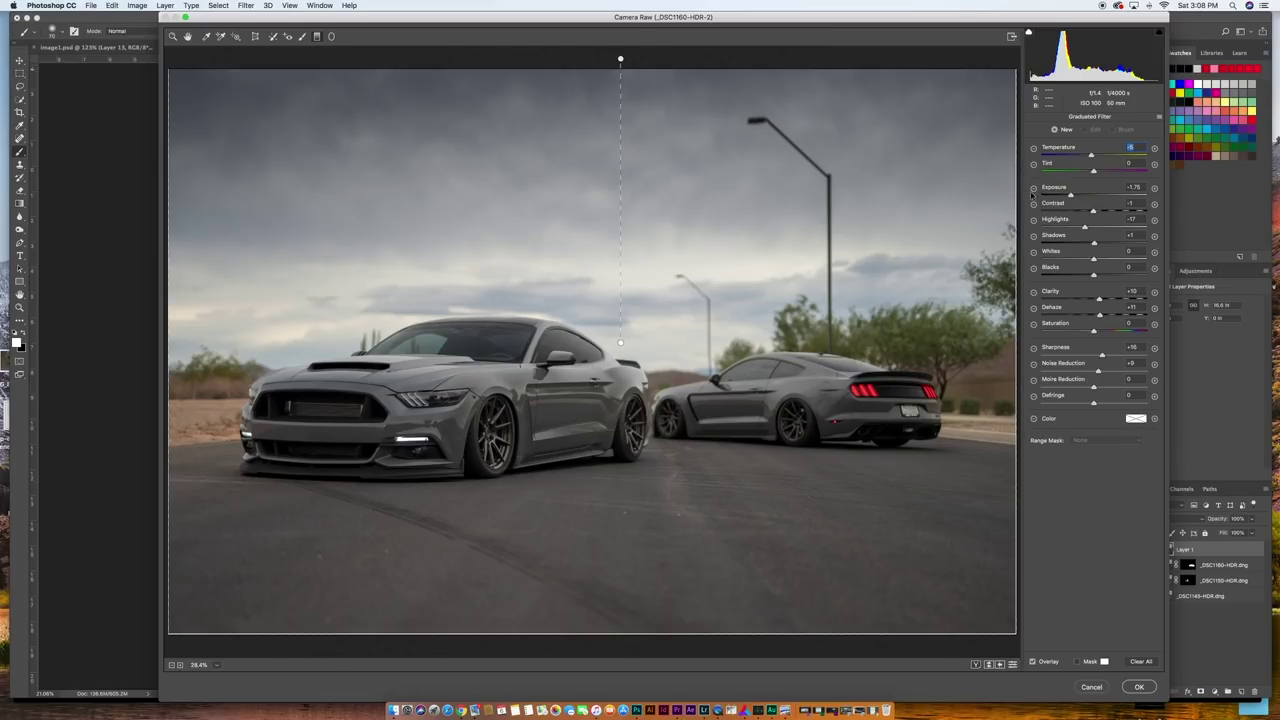
left_click(1033, 188)
left_click_drag(642, 650, 641, 433)
left_click_drag(1083, 192, 1074, 196)
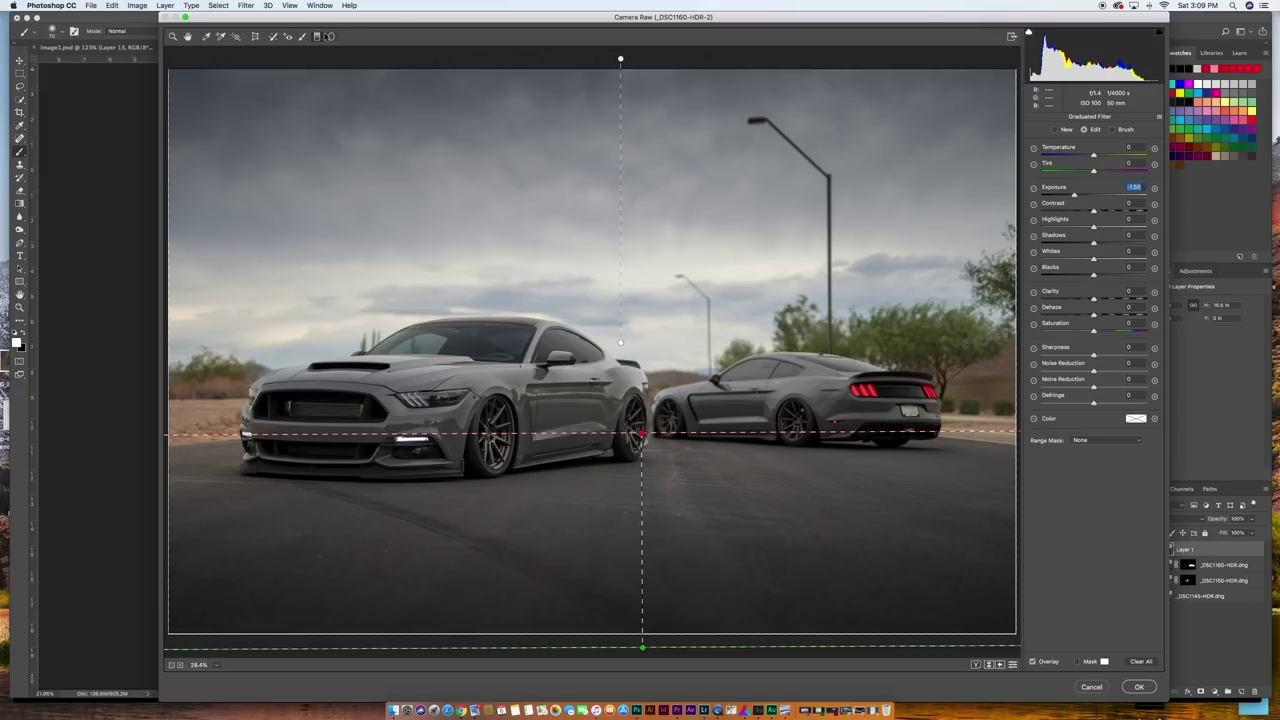
Step: Add a radial filter around the front Mustang with Exposure +0.15, Shadows +13 and Clarity +10, affecting the inside
left_click(332, 37)
left_click_drag(459, 424, 629, 503)
left_click_drag(566, 446, 569, 431)
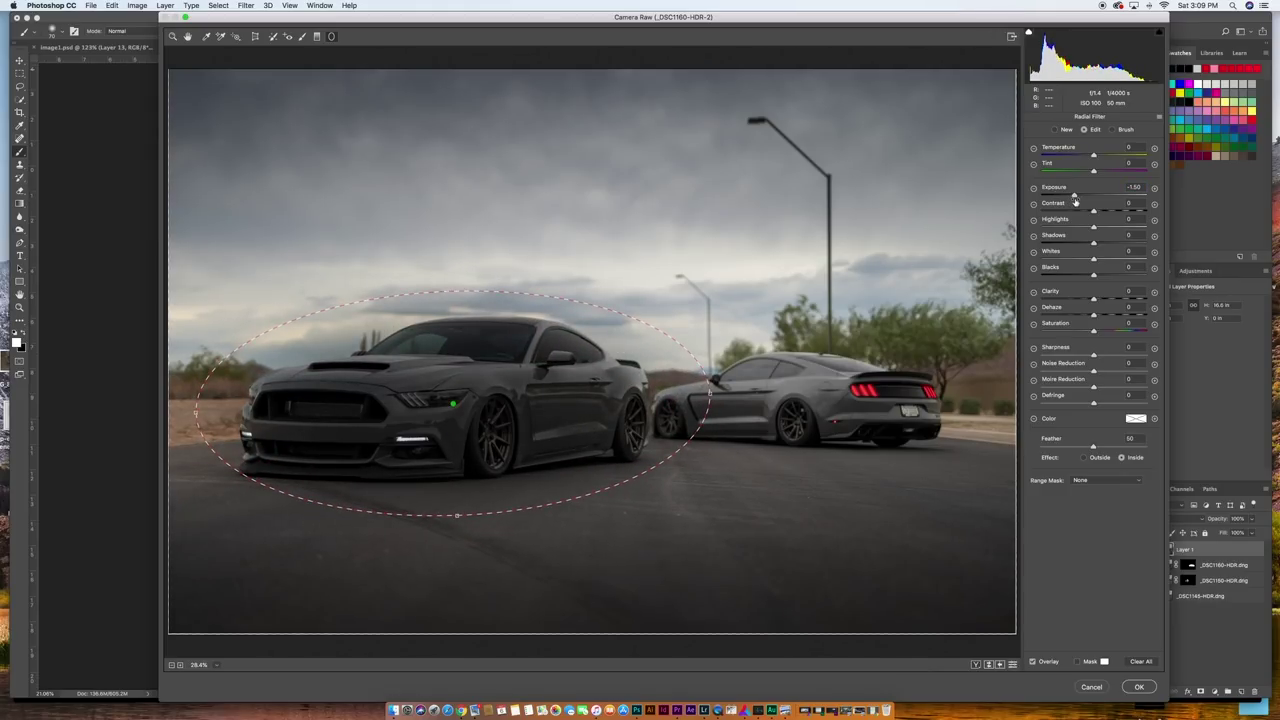
left_click_drag(1075, 197, 1096, 195)
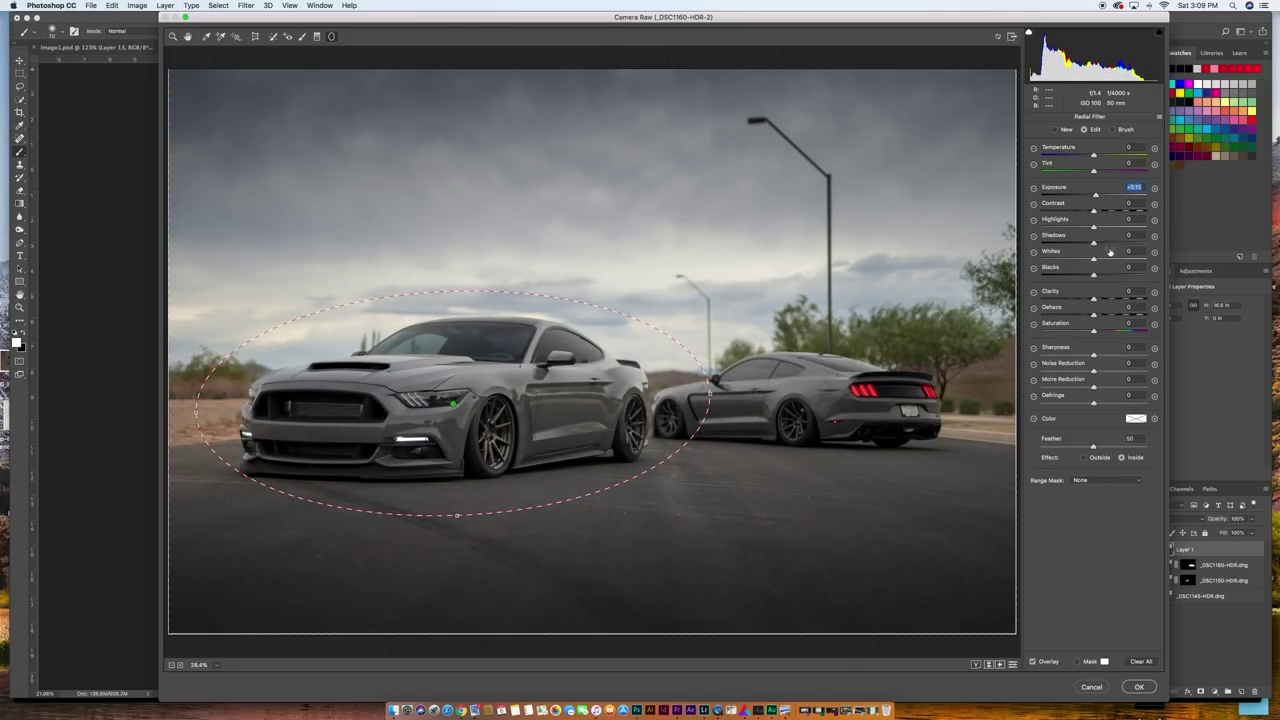
left_click_drag(1093, 244, 1099, 242)
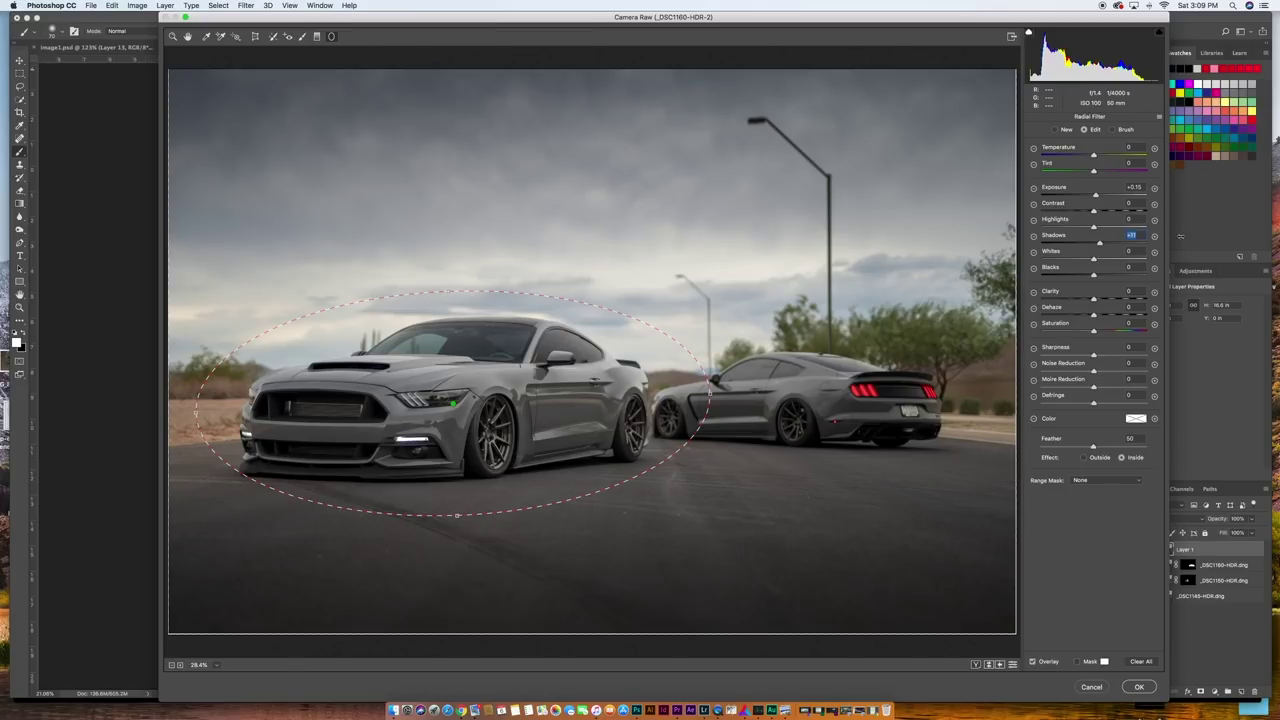
left_click_drag(1103, 244, 1105, 244)
left_click_drag(1093, 299, 1099, 300)
Step: Add a second radial filter around the rear Mustang and fine-tune its tonal settings, starting from Exposure +0.15, Shadows +13 and Clarity +10
left_click_drag(763, 401, 859, 411)
left_click_drag(792, 356, 792, 343)
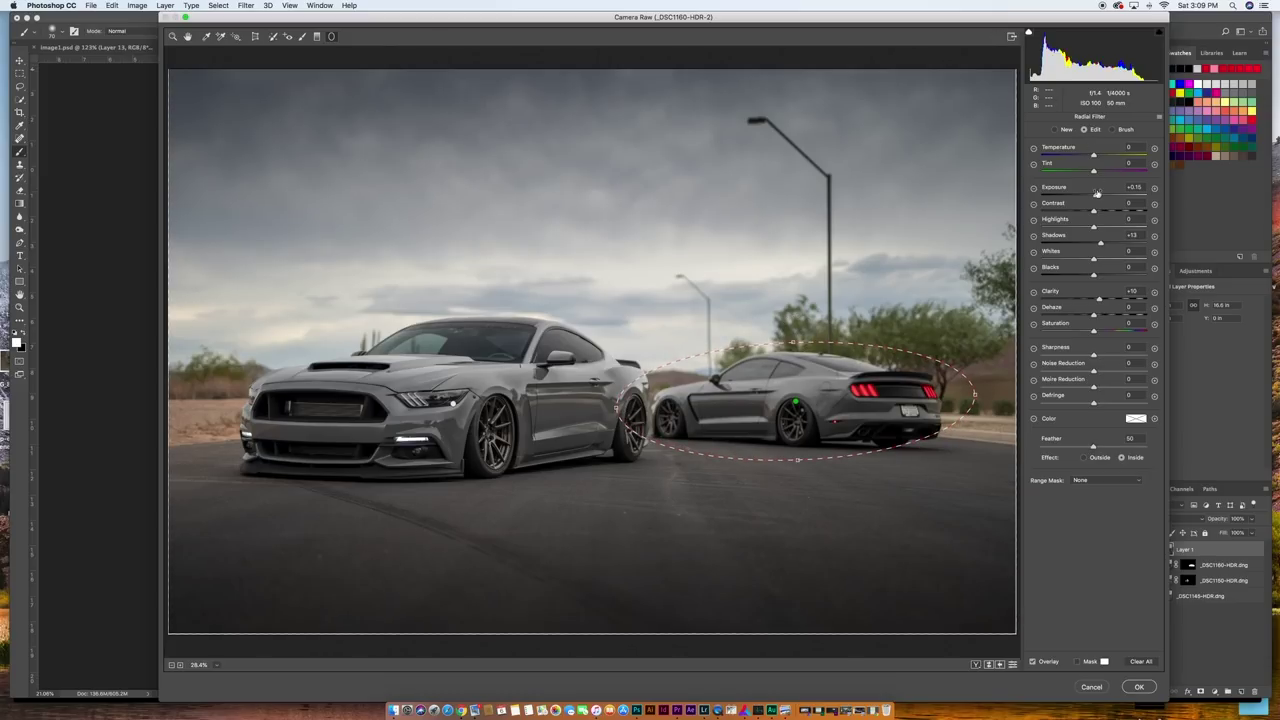
left_click_drag(1100, 243, 1099, 210)
left_click(173, 37)
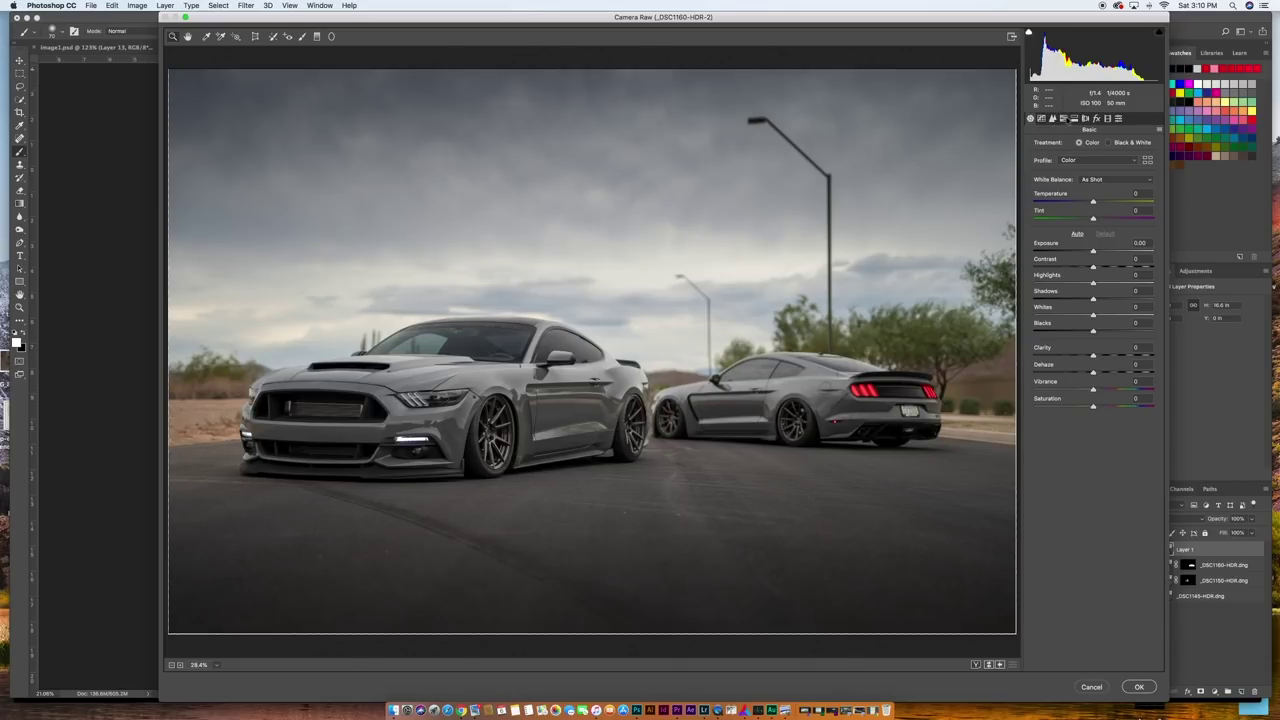
Step: In the HSL adjustments, raise the Reds saturation to +22 and slightly lower the Reds luminance
left_click(1063, 118)
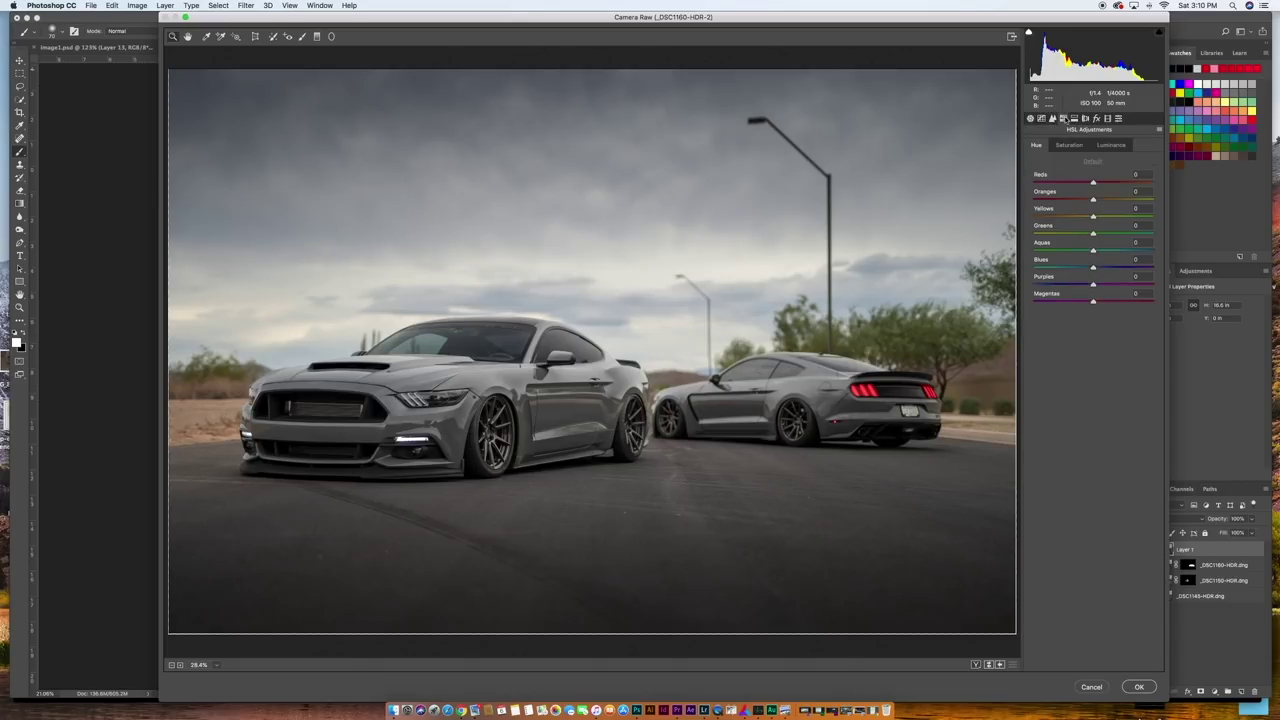
left_click(1069, 145)
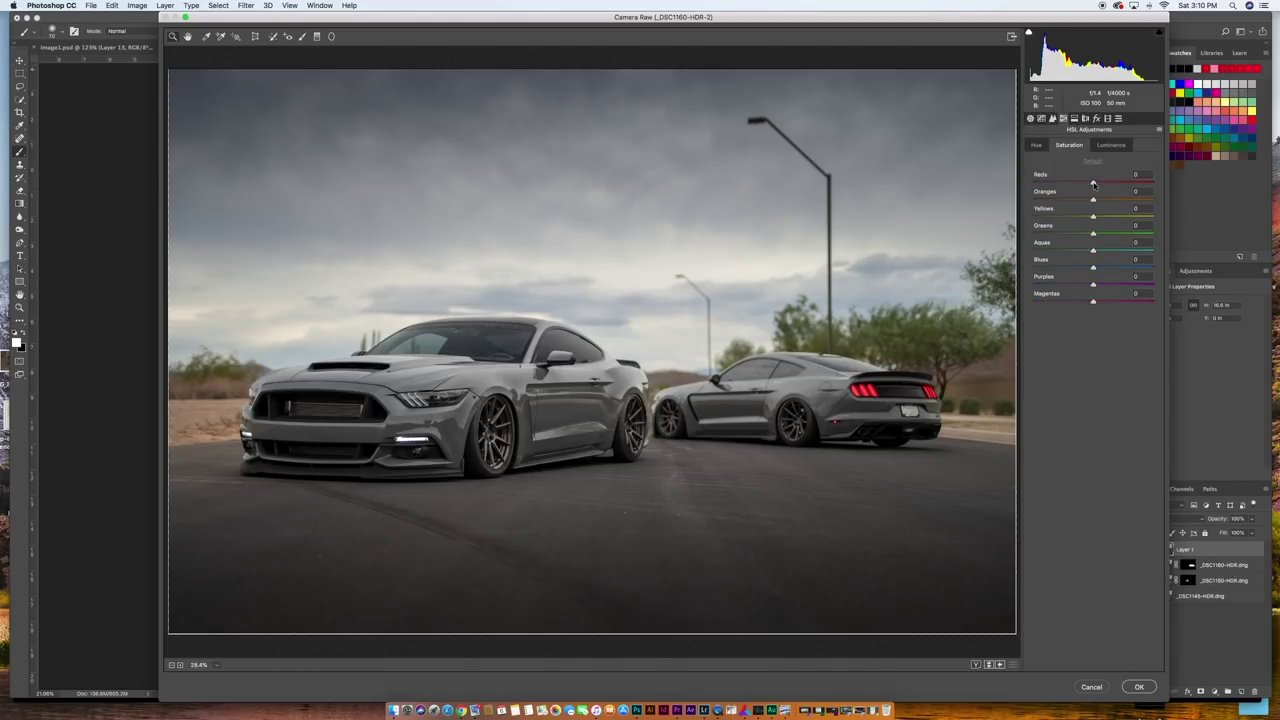
left_click_drag(1093, 184, 1110, 184)
left_click(1110, 145)
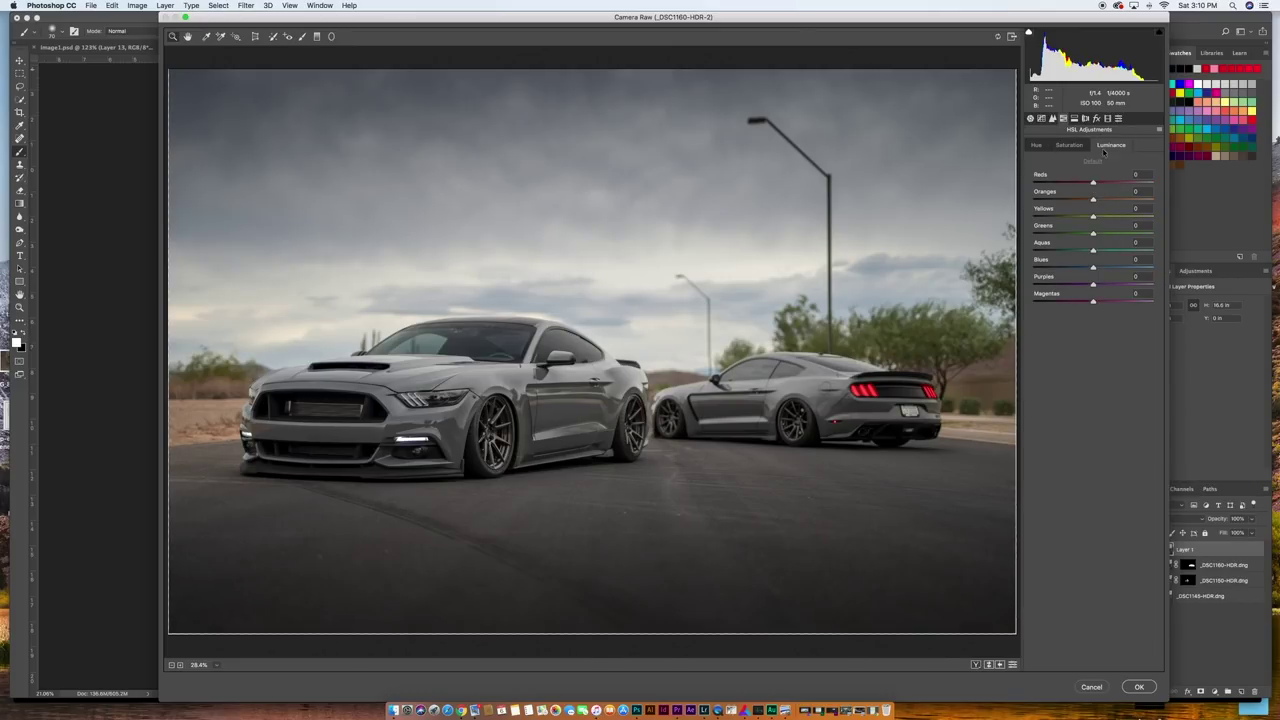
left_click_drag(1091, 184, 1087, 184)
Step: Slightly adjust the Greens and Yellows saturation and apply the Camera Raw filter to the merged layer
left_click(1069, 146)
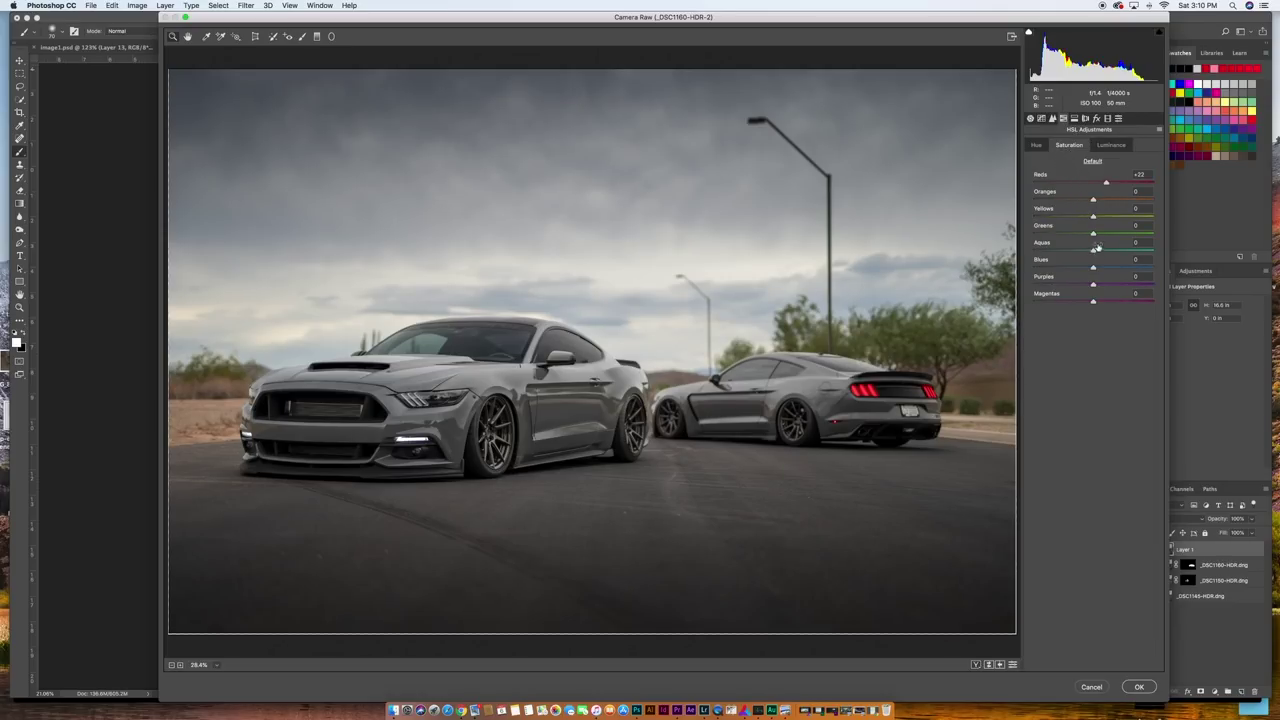
mouse_move(1093, 234)
left_mouse_down()
mouse_move(1108, 235)
mouse_move(1099, 219)
left_mouse_up()
left_click(1031, 118)
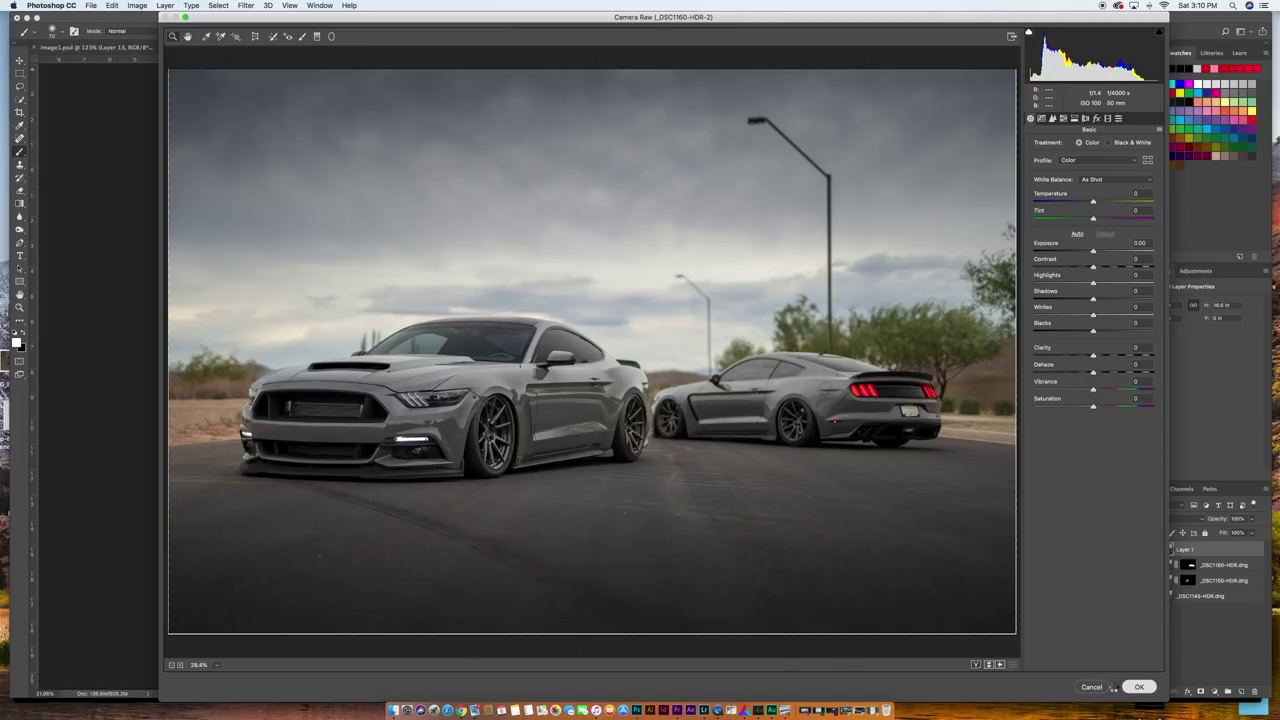
key("Return")
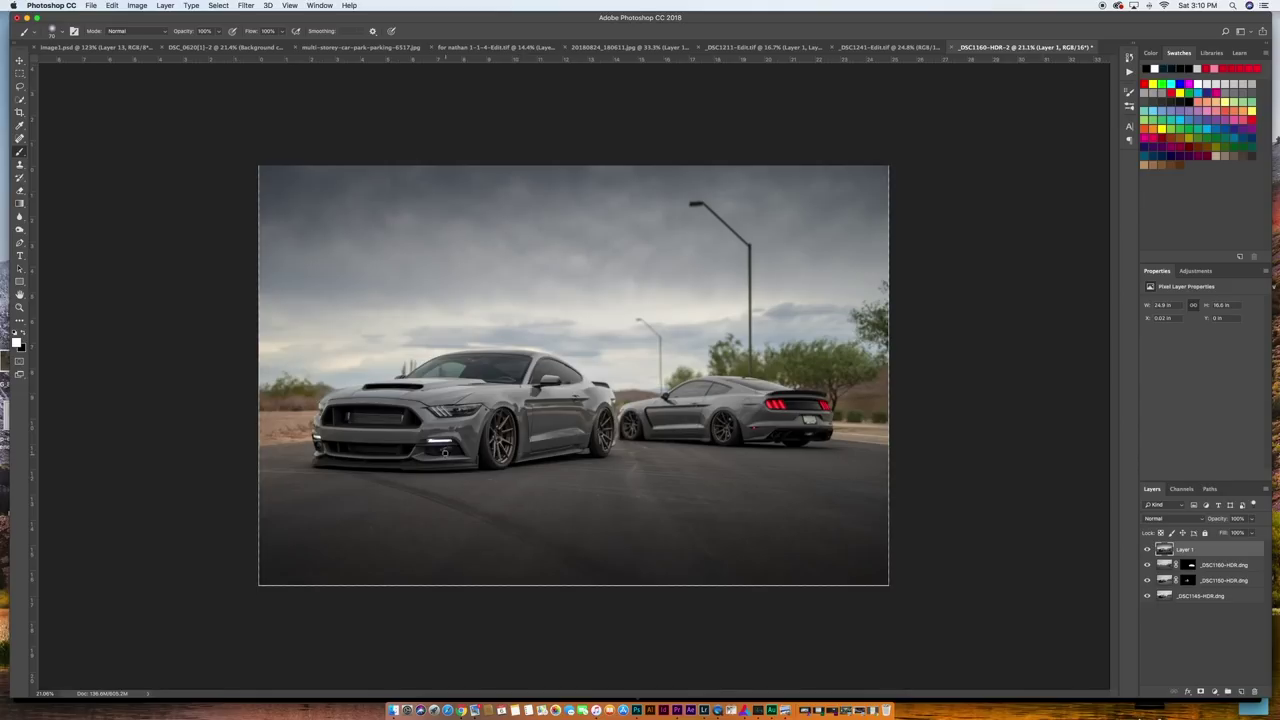
Step: Create a new layer and paint the three slanted light bars in the front car's headlight solid white
scroll(409, 409, "up", 8)
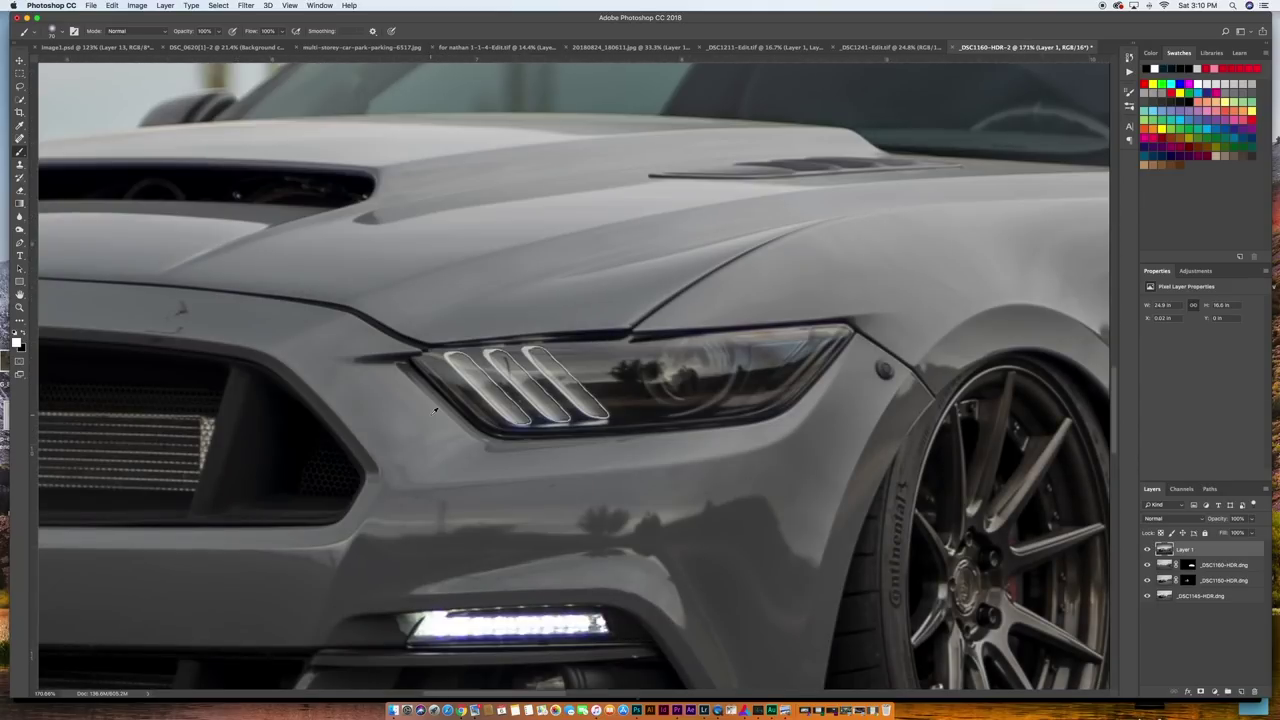
scroll(430, 418, "right", 2)
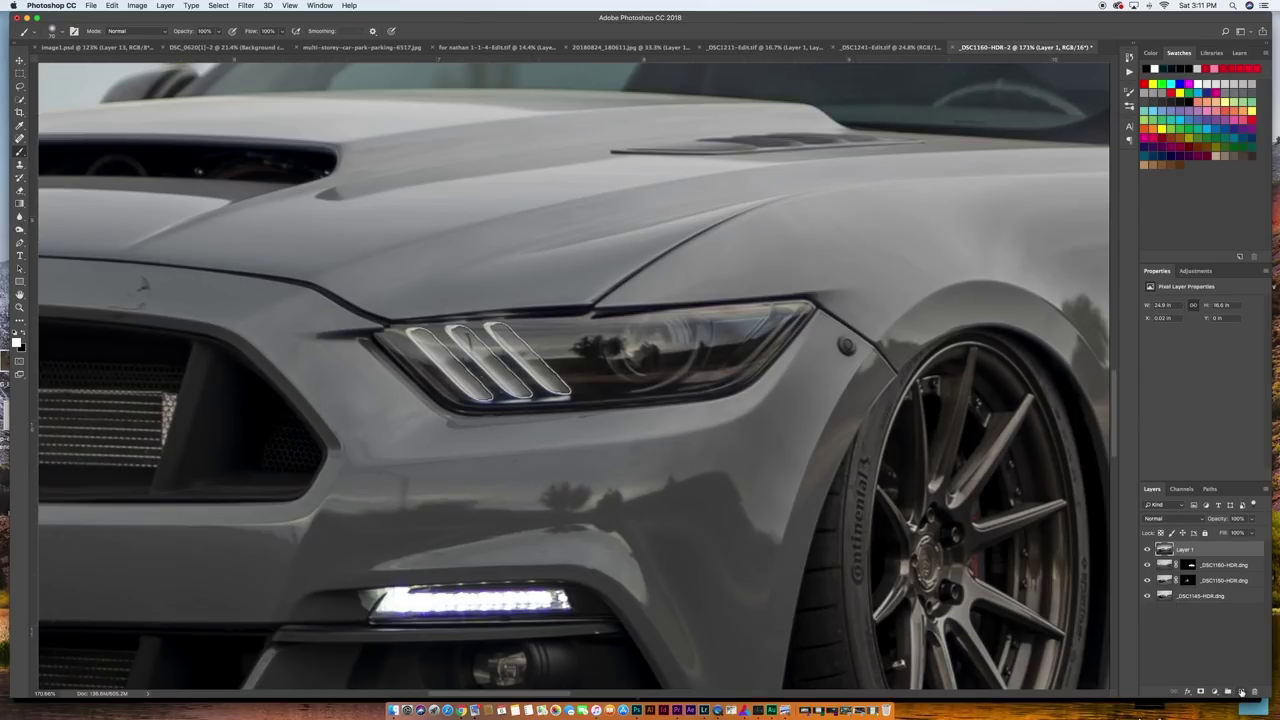
left_click(1241, 691)
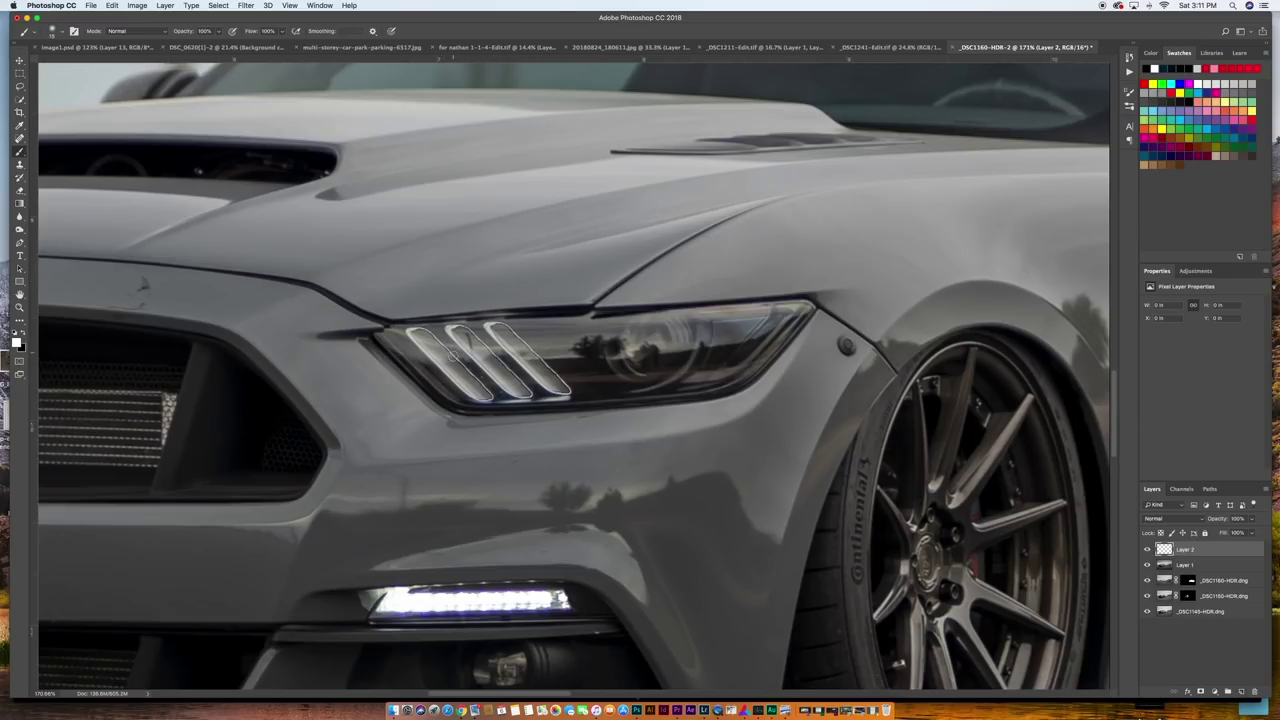
mouse_move(450, 366)
left_mouse_down()
mouse_move(411, 336)
mouse_move(480, 396)
mouse_move(420, 334)
mouse_move(493, 370)
mouse_move(464, 332)
mouse_move(525, 391)
left_mouse_up()
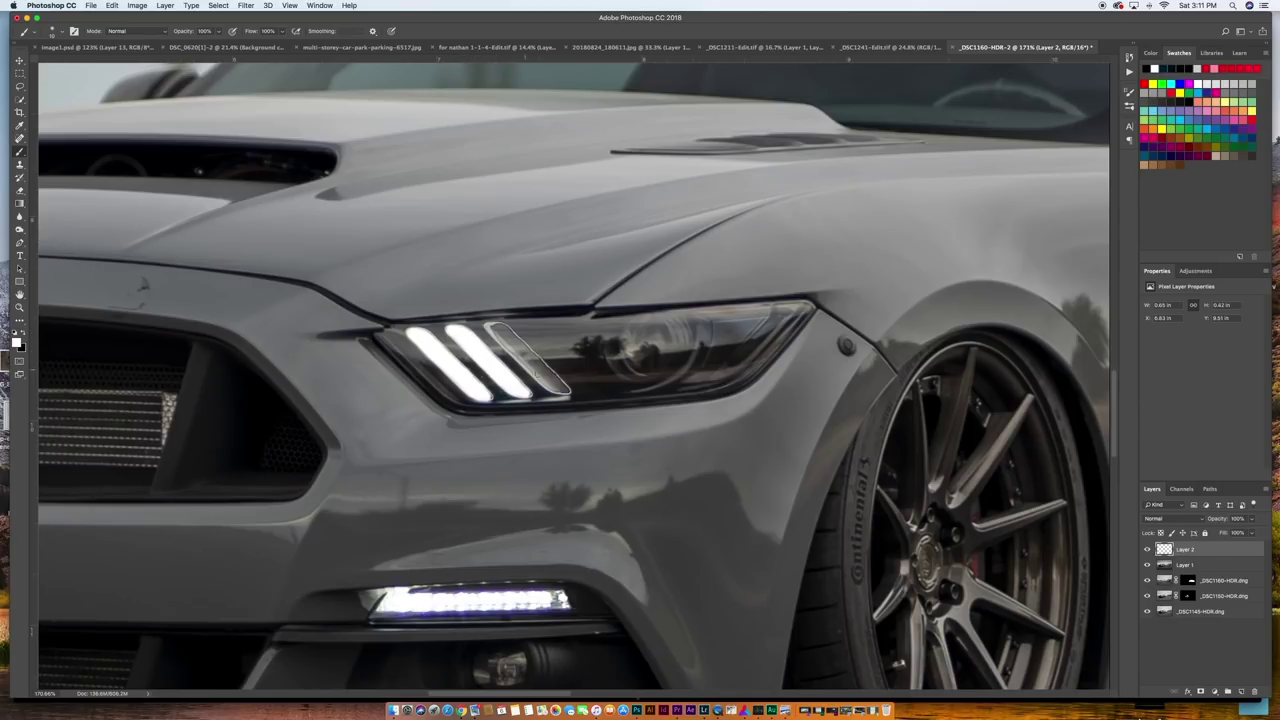
mouse_move(510, 350)
left_mouse_down()
mouse_move(500, 340)
mouse_move(548, 386)
left_mouse_up()
left_click_drag(557, 390, 486, 307)
Step: Apply the Add Noise filter to the painted light-bar layer with an amount of 0.1% and Uniform distribution
scroll(486, 307, "down", 5)
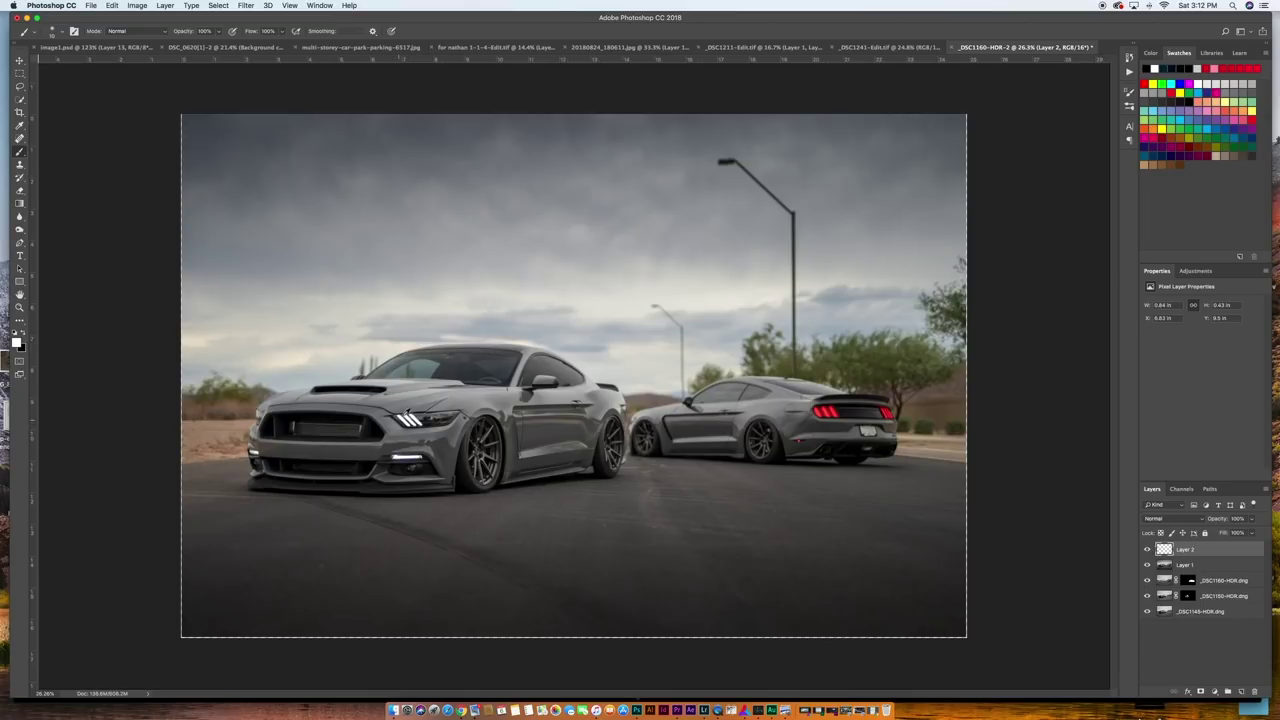
scroll(408, 418, "up", 5)
scroll(405, 413, "down", 2)
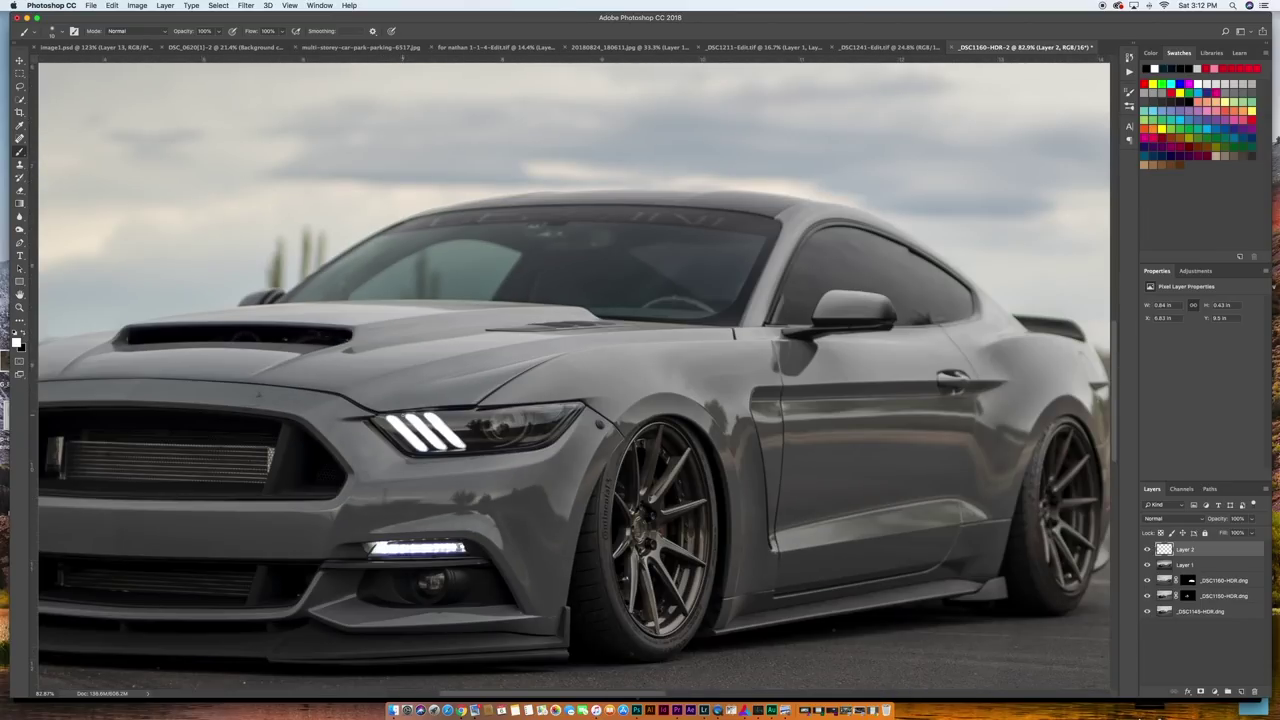
left_click(244, 6)
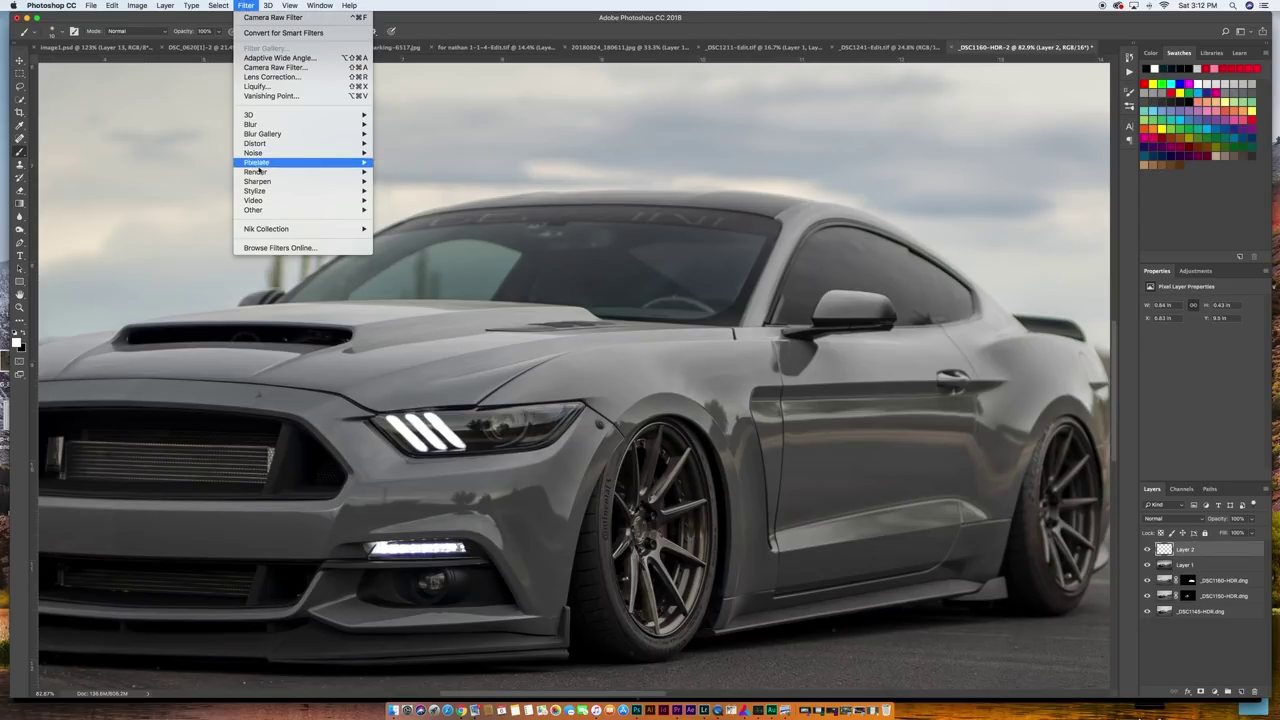
mouse_move(262, 148)
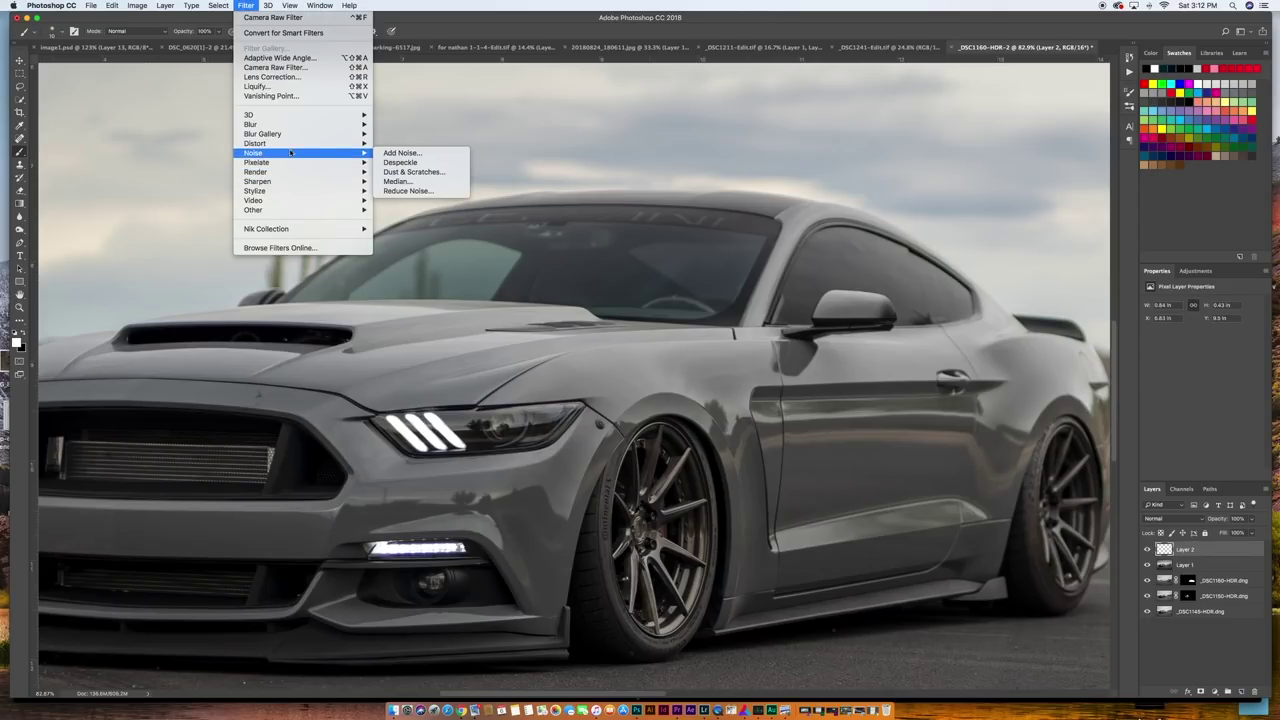
left_click(402, 152)
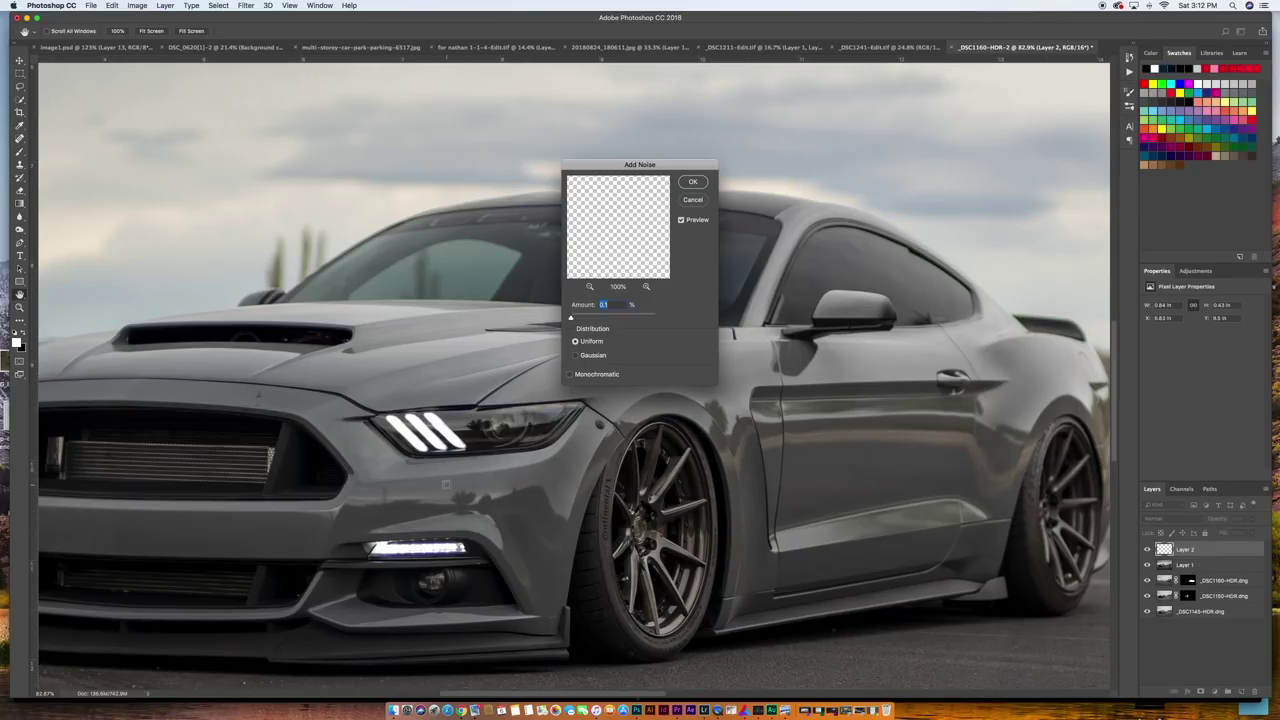
scroll(447, 485, "up", 5)
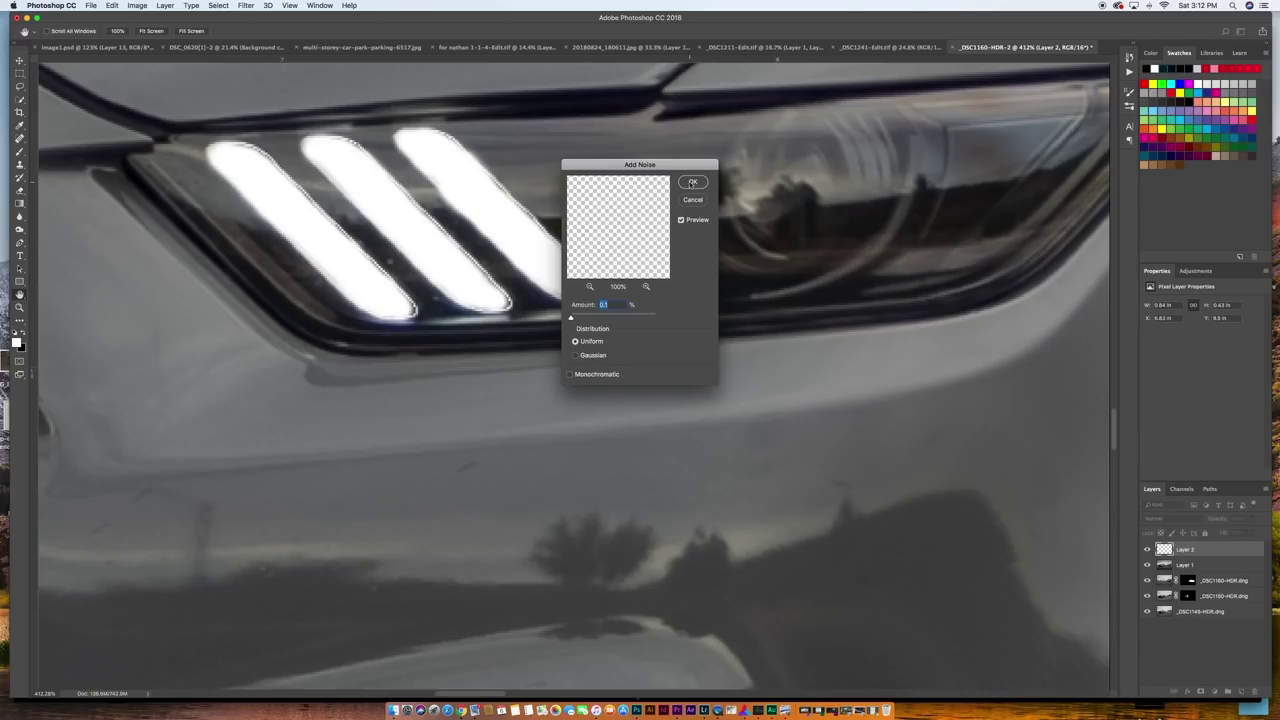
left_click(692, 183)
key("b")
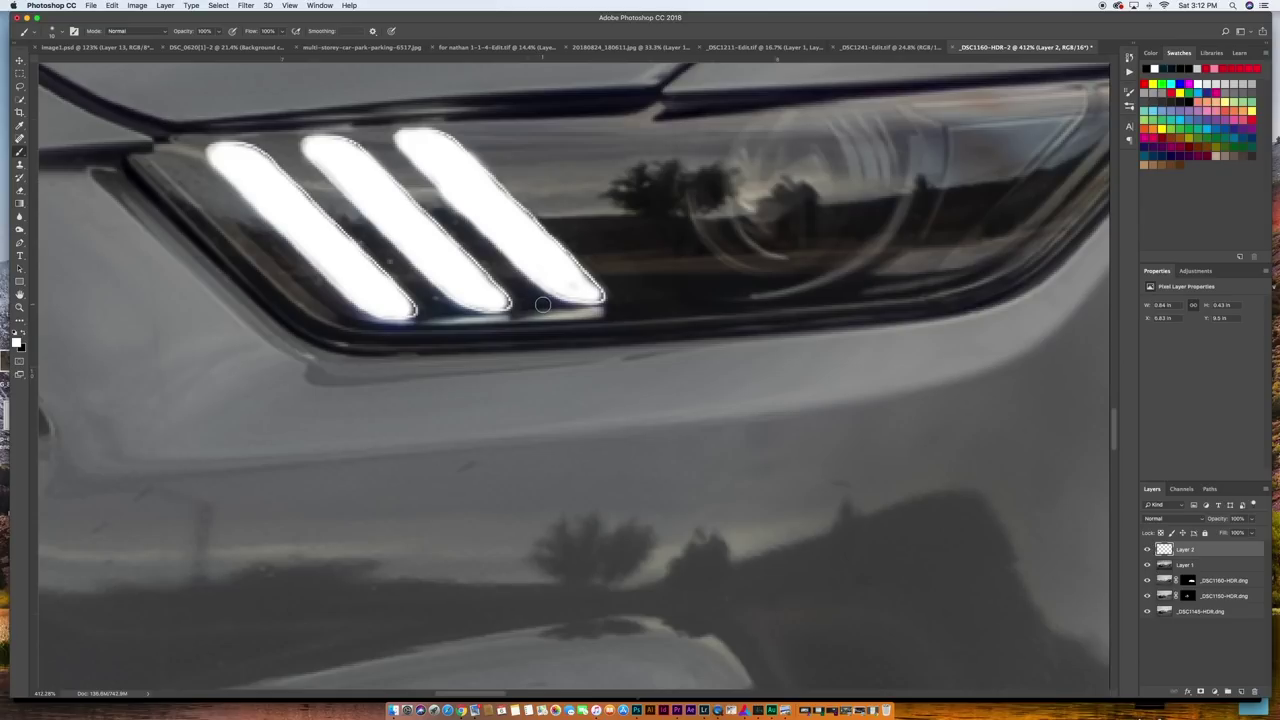
Step: Try the Color blend mode on the painted light-bar layer, and settle on Screen
scroll(543, 299, "down", 5)
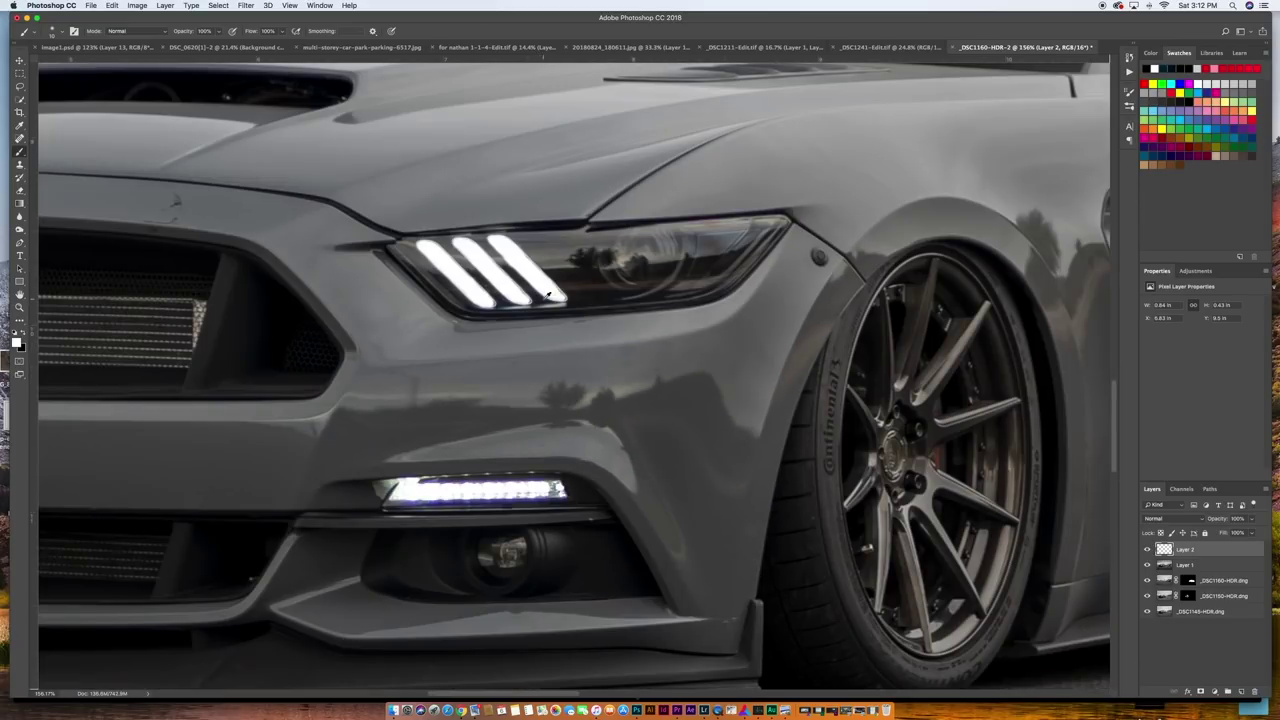
left_click(1170, 519)
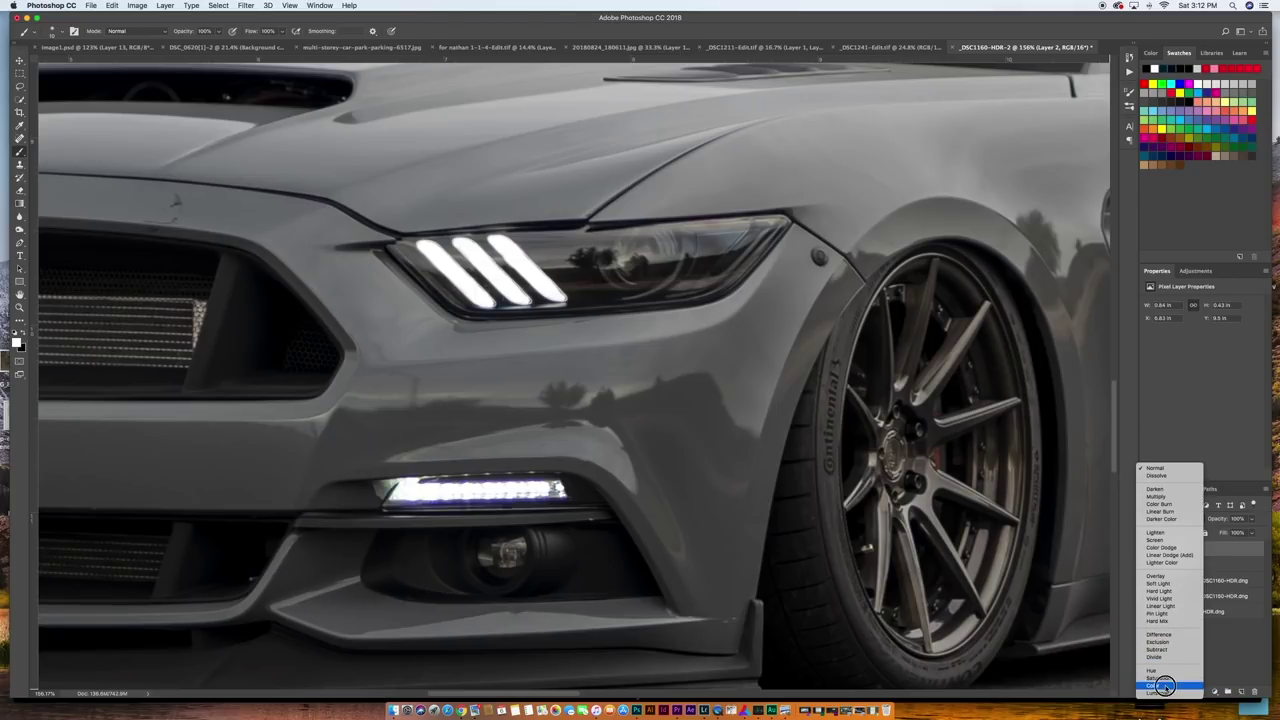
left_click(1162, 680)
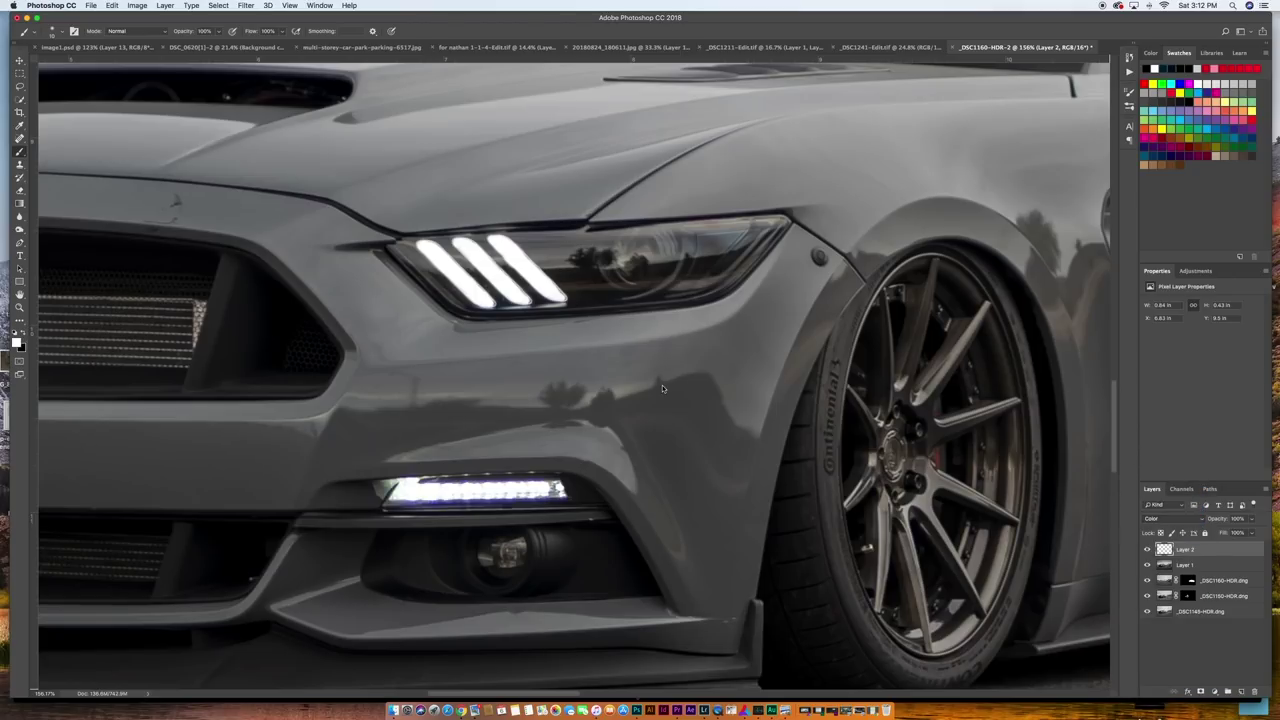
left_click(1202, 519)
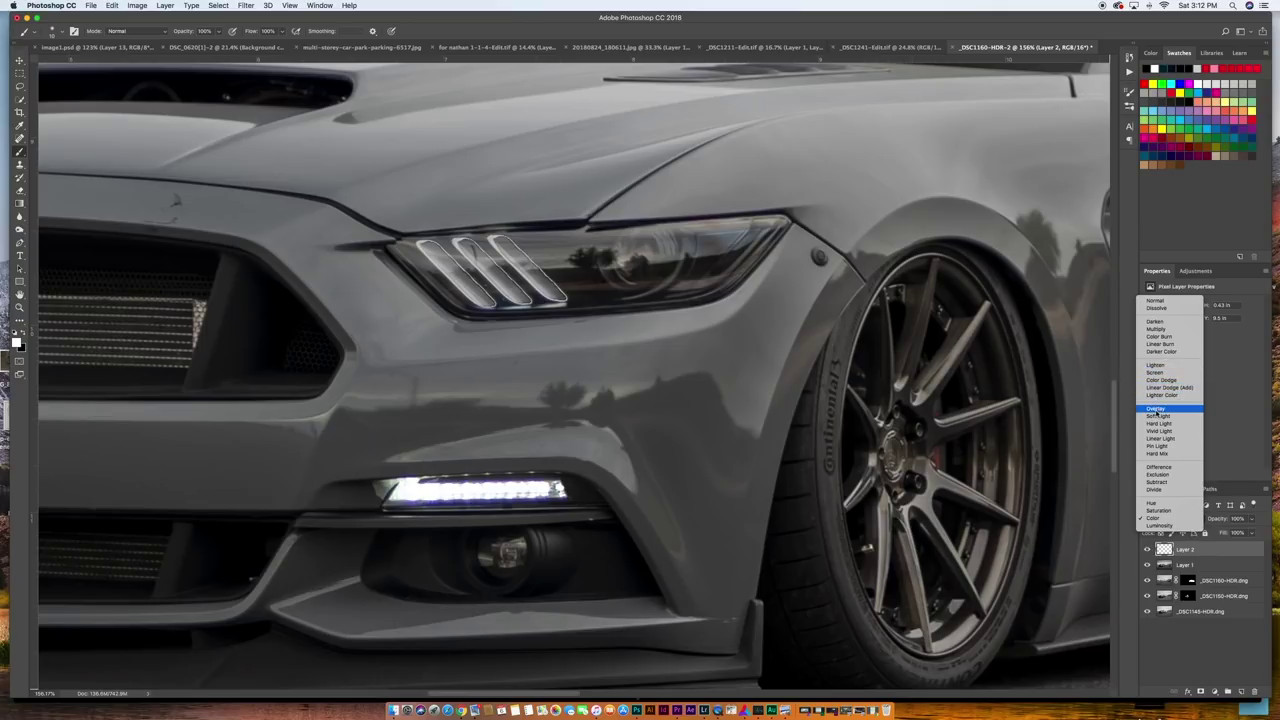
left_click(1153, 373)
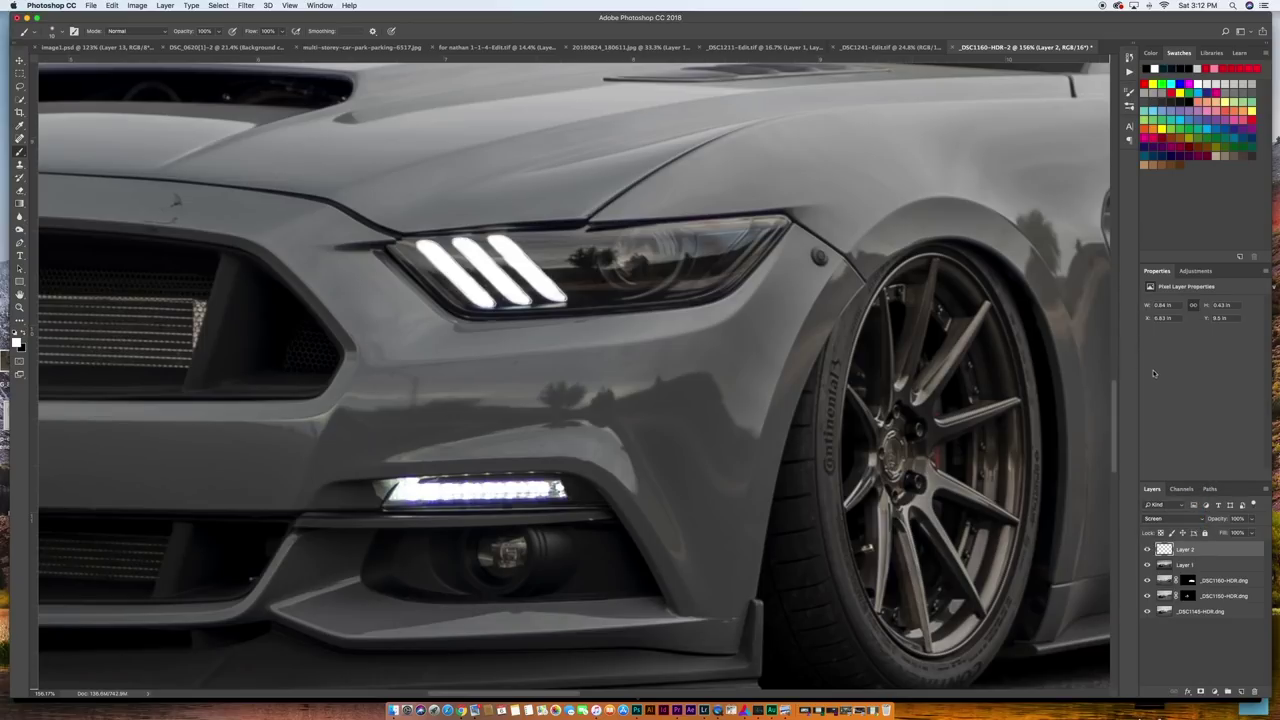
Step: Enlarge the brush and paint white over the rough outer edge of the headlight bar nearest the lens
scroll(463, 272, "up", 5)
scroll(463, 272, "down", 5)
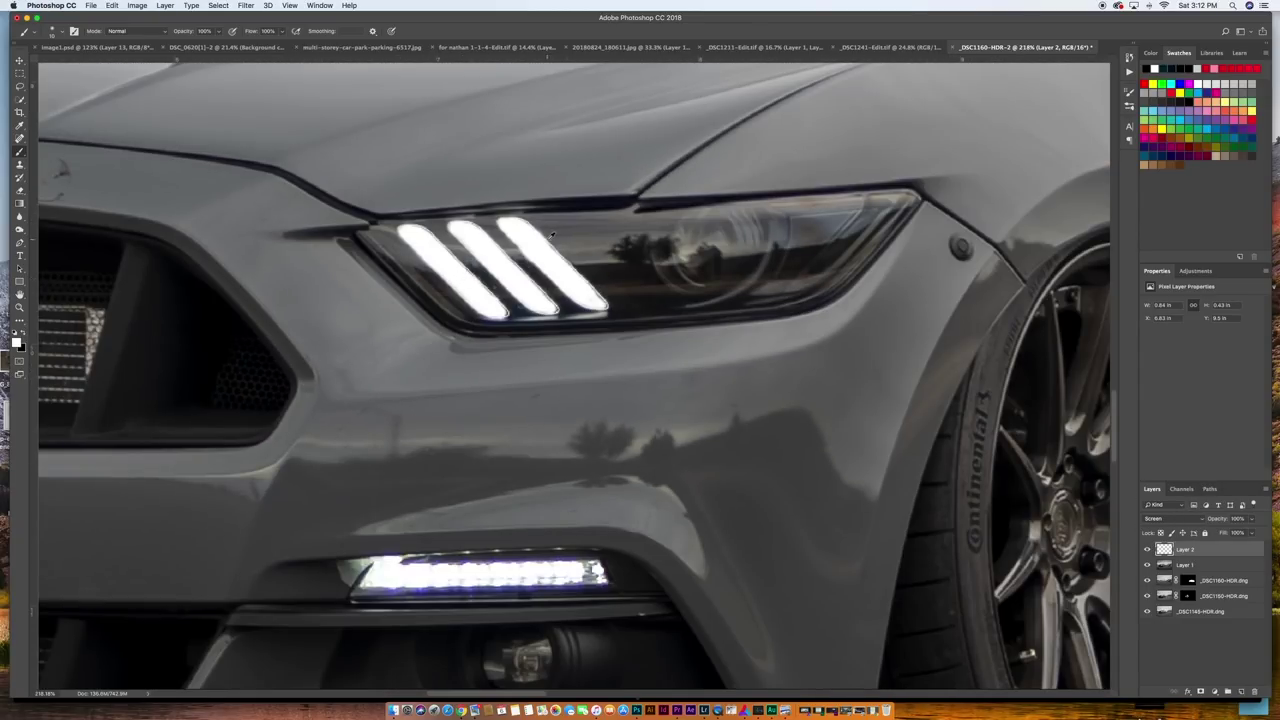
scroll(551, 234, "up", 4)
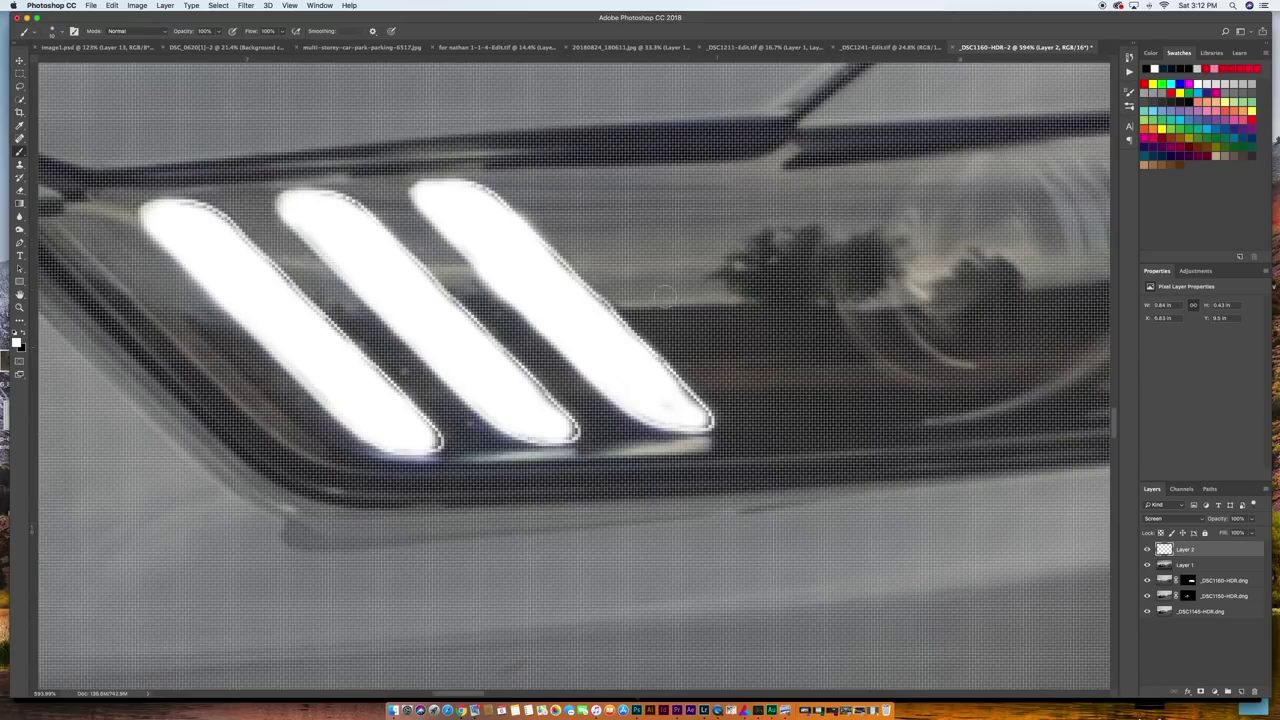
key("bracketright")
key("bracketright")
key("bracketright")
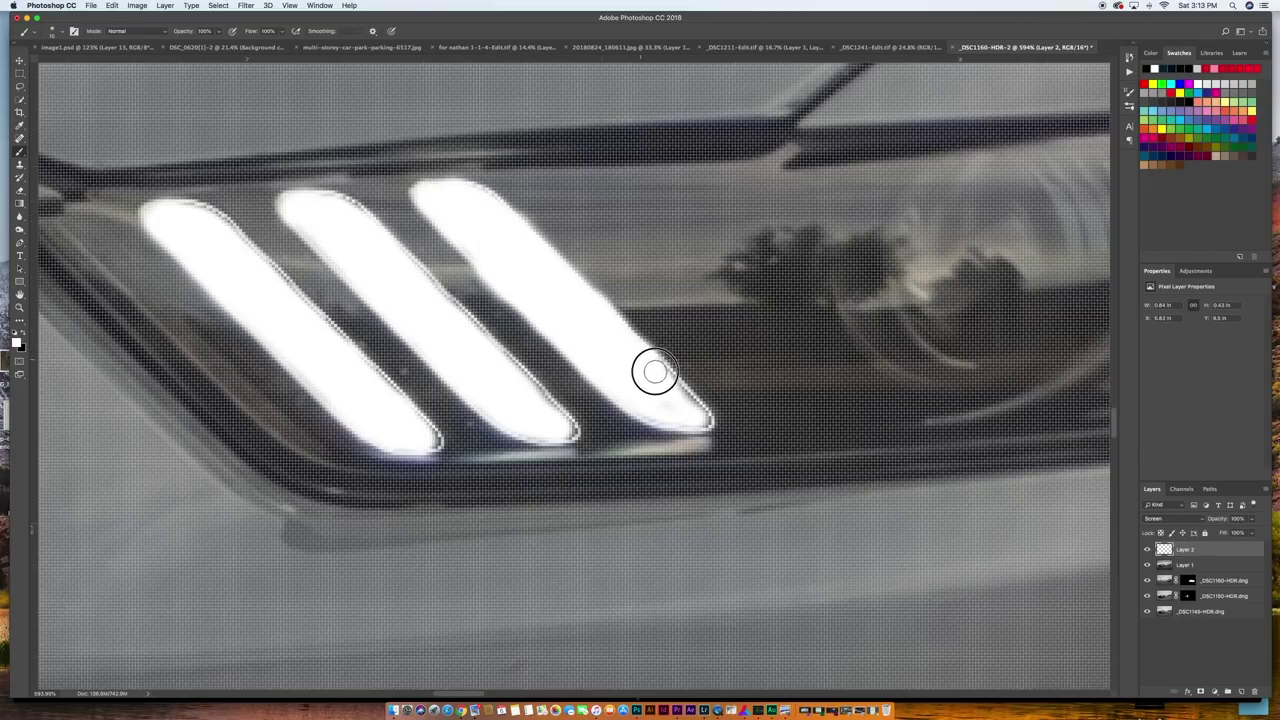
mouse_move(698, 418)
left_mouse_down()
mouse_move(636, 395)
mouse_move(468, 229)
left_mouse_up()
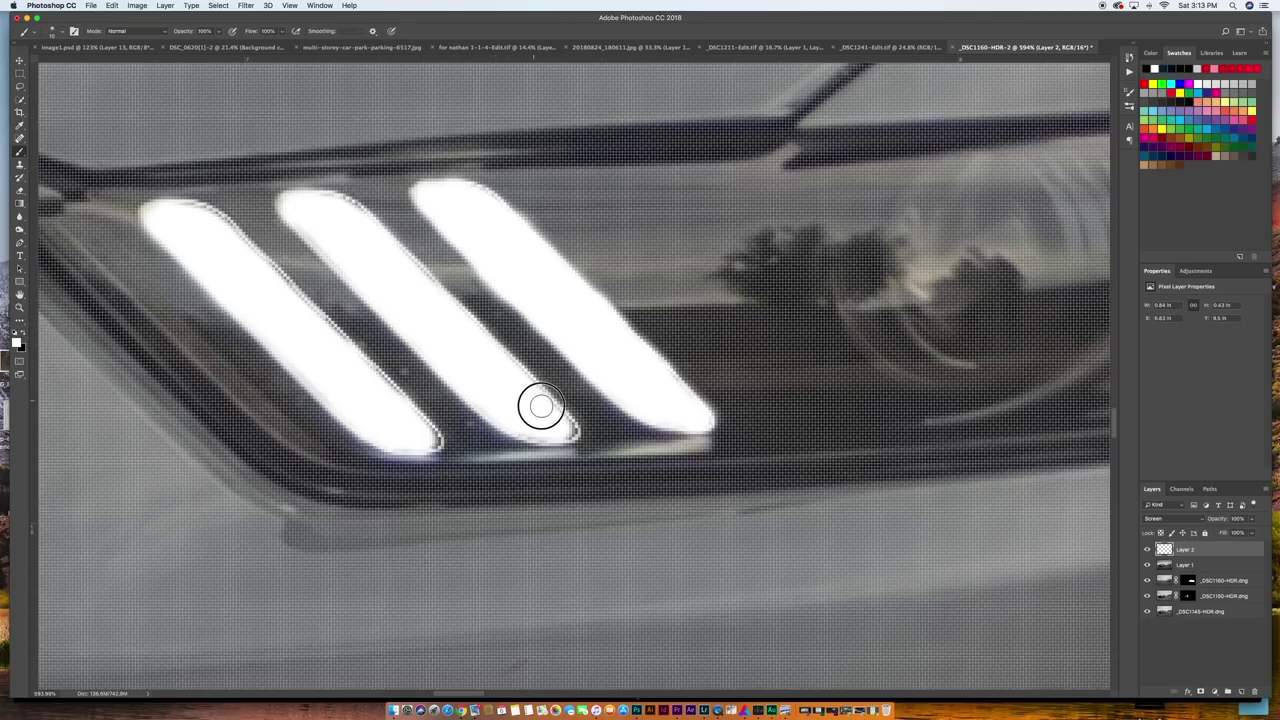
Step: Clean up the edges of the middle bar and the bar nearest the grille with white paint, adjusting the brush size to fit
key("bracketleft")
key("bracketleft")
key("bracketleft")
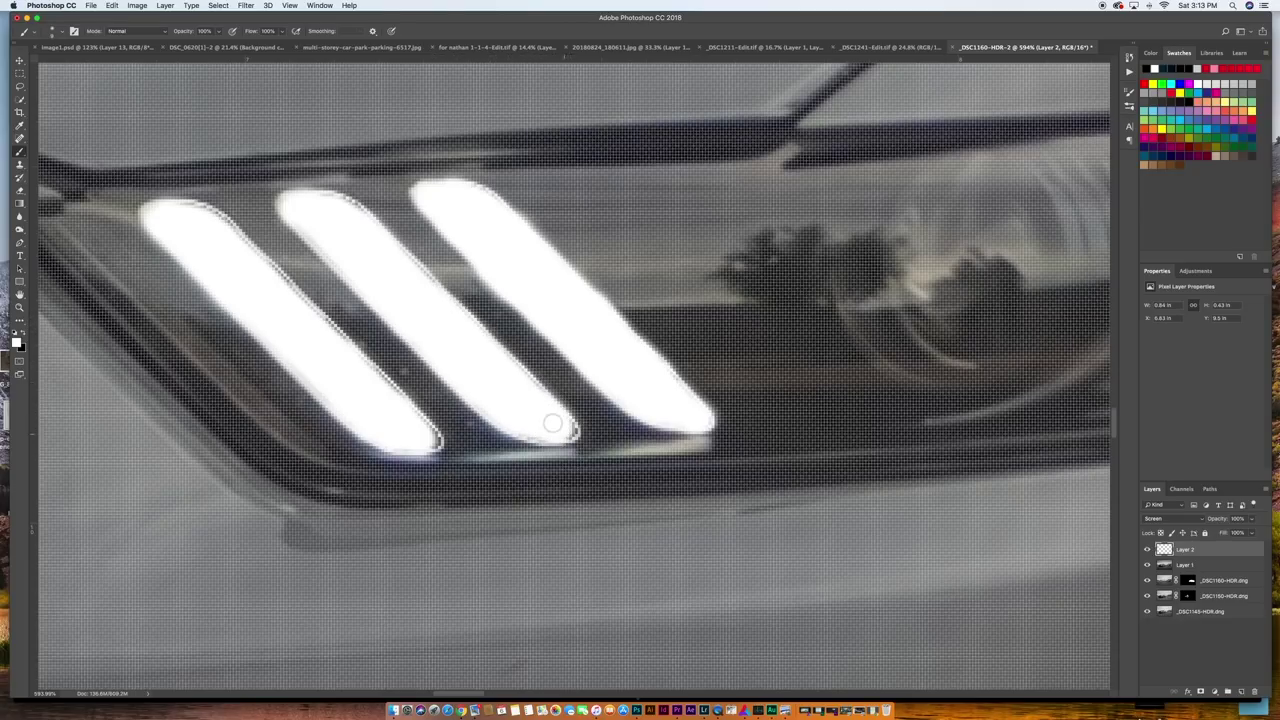
key("bracketright")
key("bracketright")
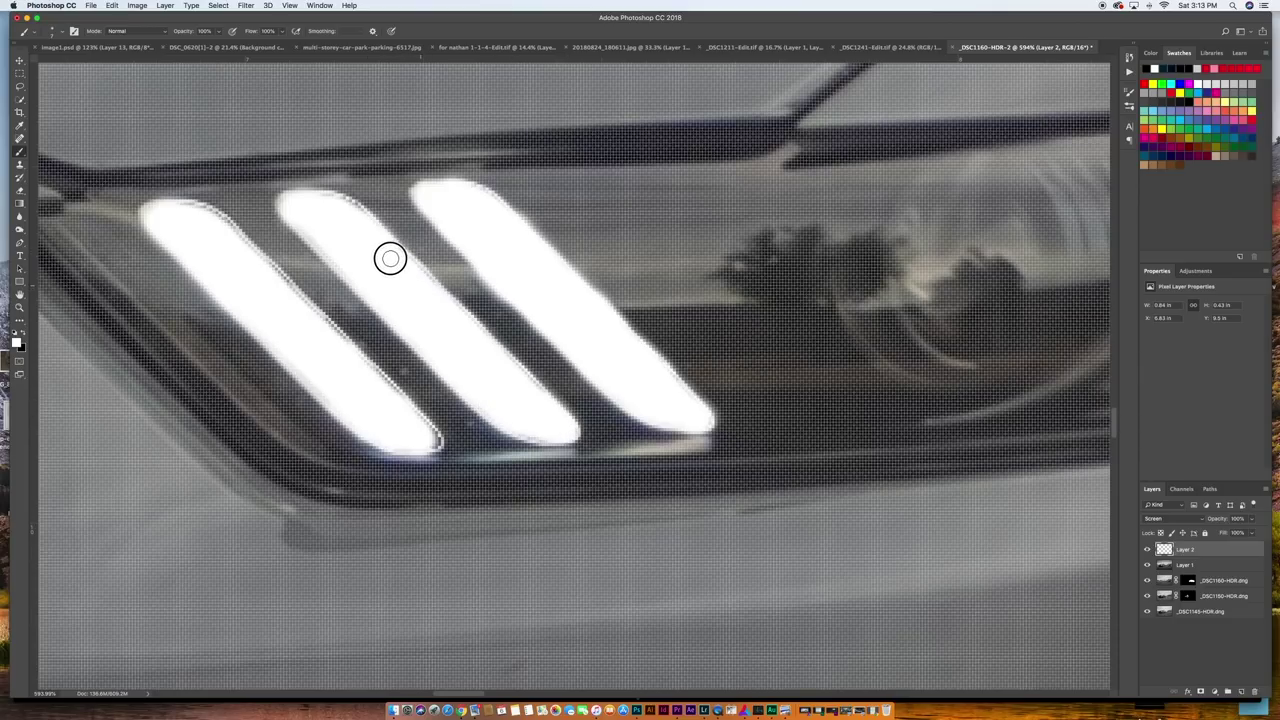
key("bracketleft")
key("bracketleft")
key("bracketright")
key("bracketright")
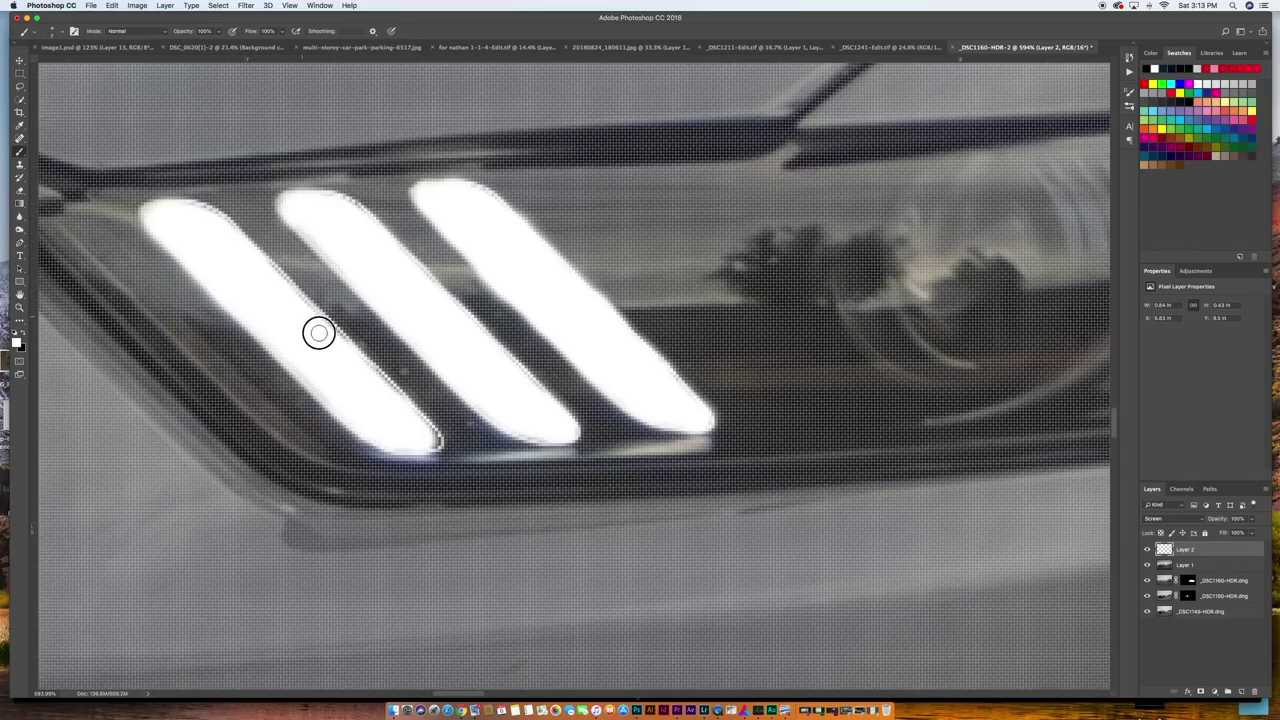
mouse_move(394, 404)
left_mouse_down()
mouse_move(426, 434)
mouse_move(408, 397)
left_mouse_up()
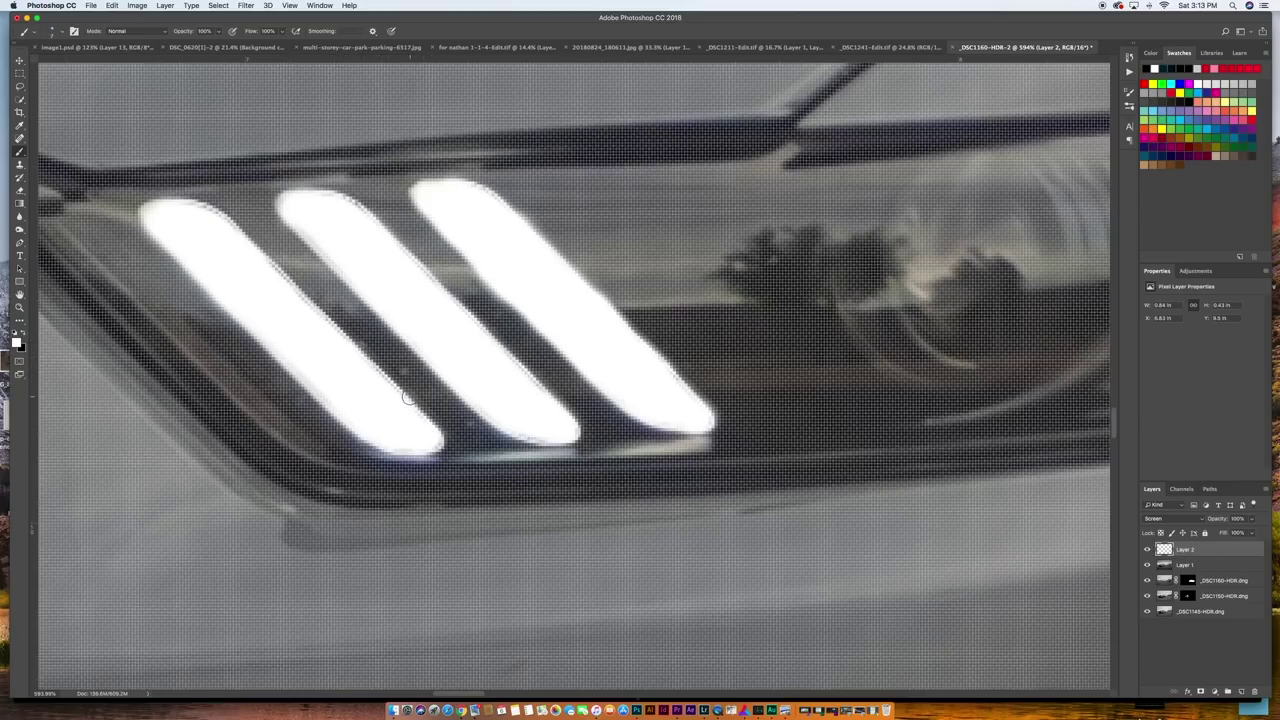
Step: Slightly lower the opacity of the painted light-bar layer and compare the image with that layer hidden and shown
key("super+0")
scroll(426, 351, "down", 3)
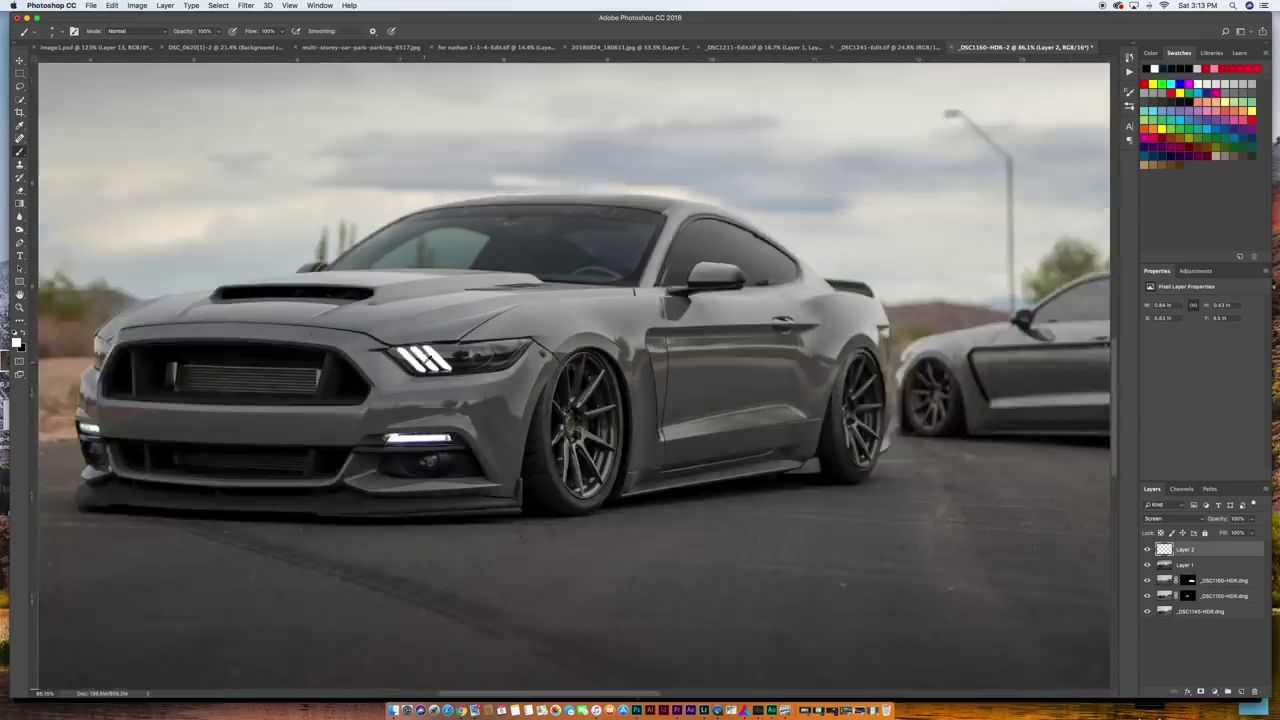
left_click_drag(1223, 524, 1211, 520)
left_click(1147, 550)
left_click(1147, 550)
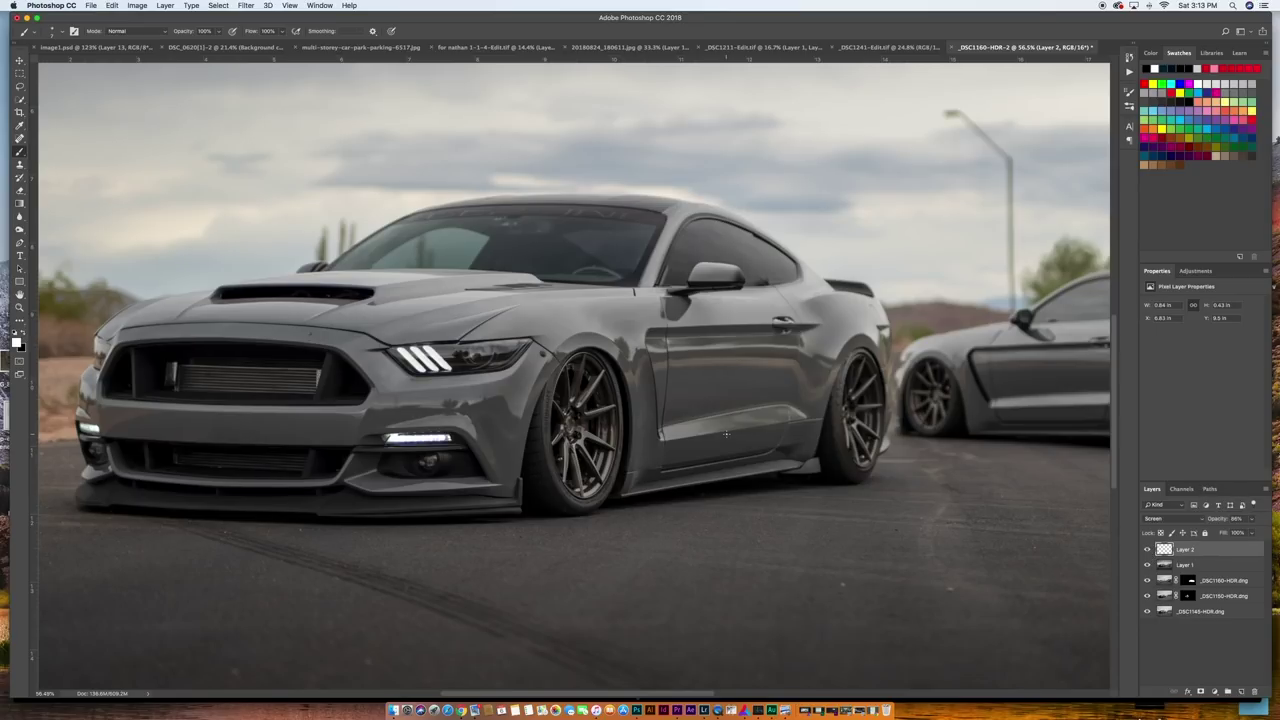
key("super+minus")
key("super+minus")
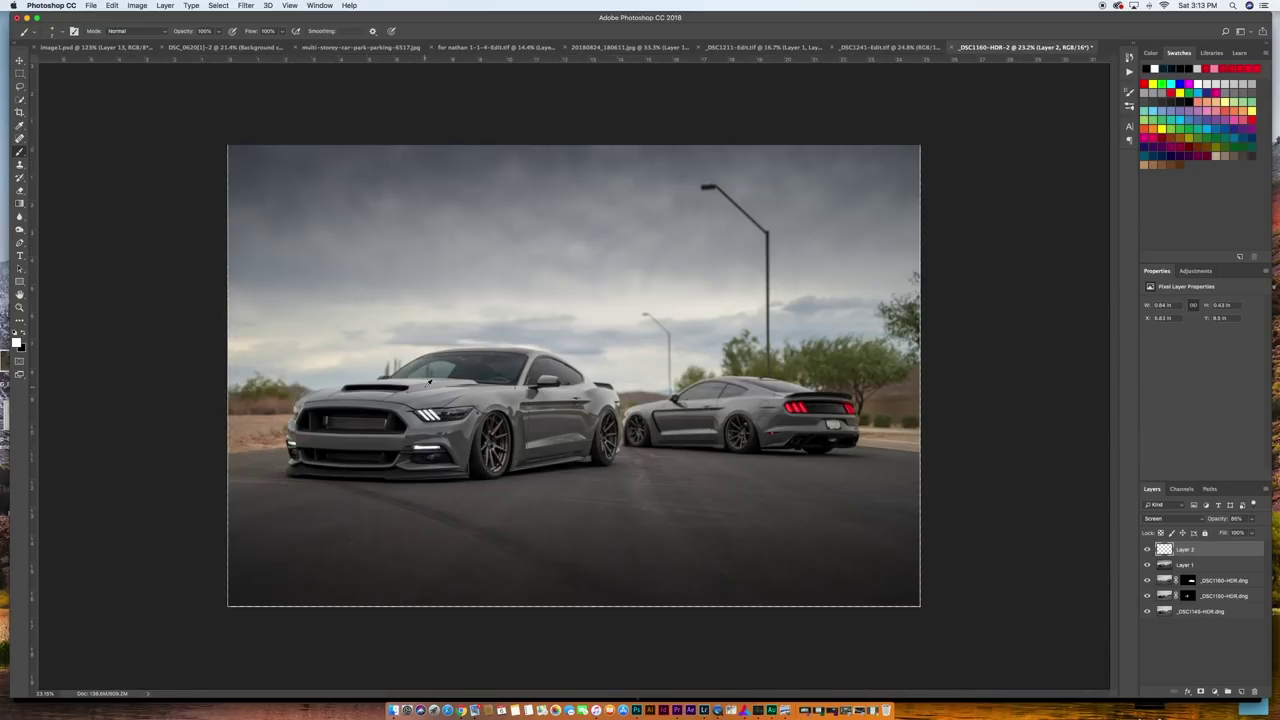
key("super+0")
Step: Duplicate Layer 1 and clone sky over the tall lamp post just above the trees and the base of the distant post
left_click(1185, 566)
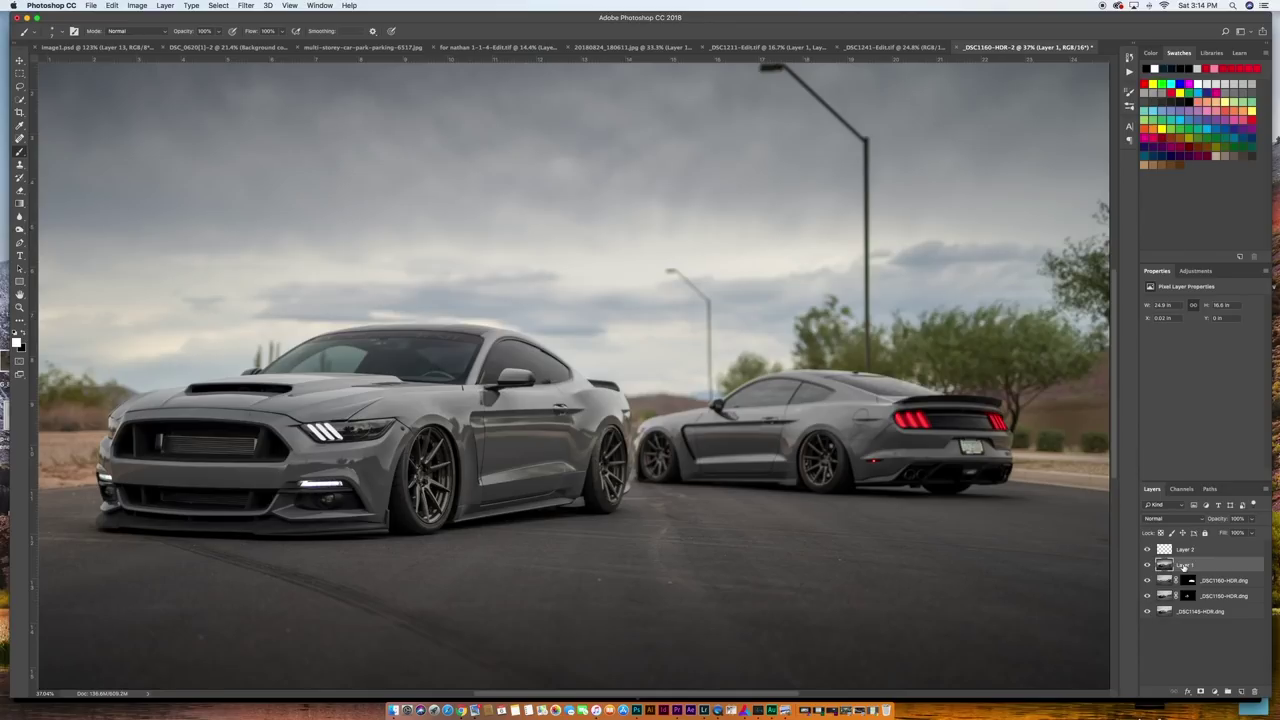
key("super+j")
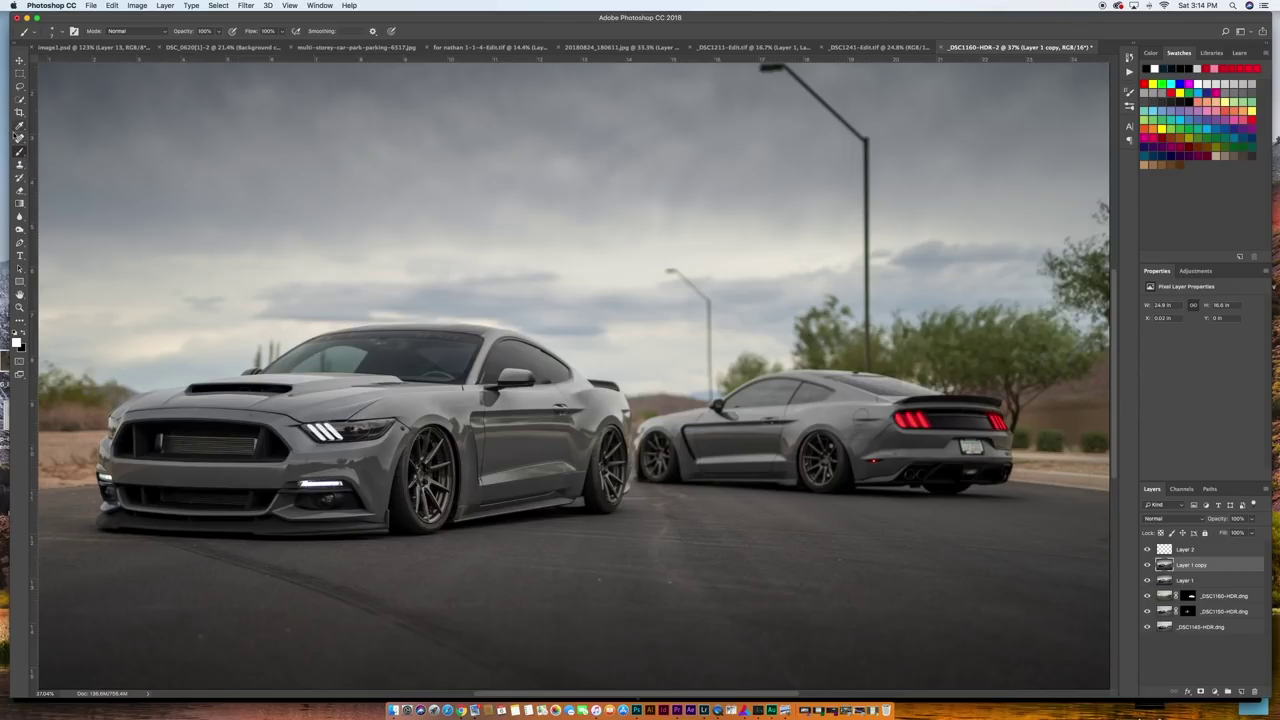
left_click(19, 164)
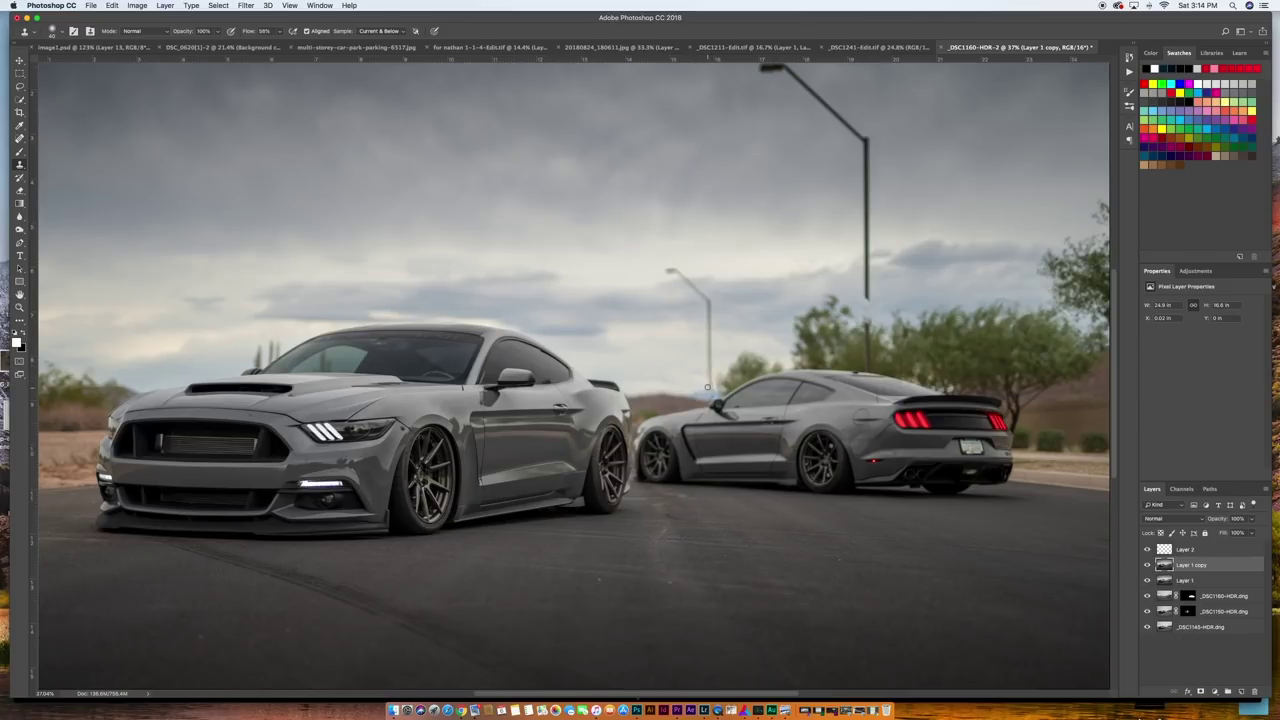
left_click(699, 384, "alt")
scroll(838, 305, "right", 2)
scroll(838, 305, "up", 2)
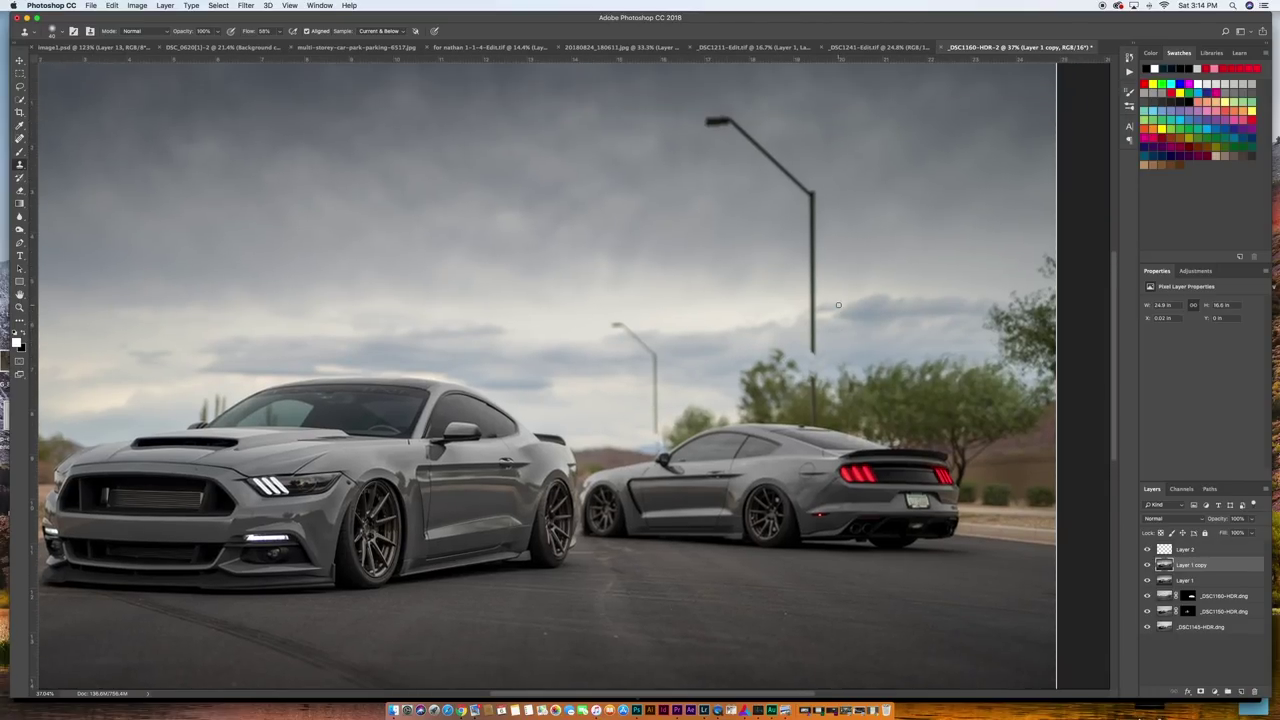
Step: Select the tall lamp post with the Lasso, replace it with a Content-Aware fill and clear the selection
left_click(19, 87)
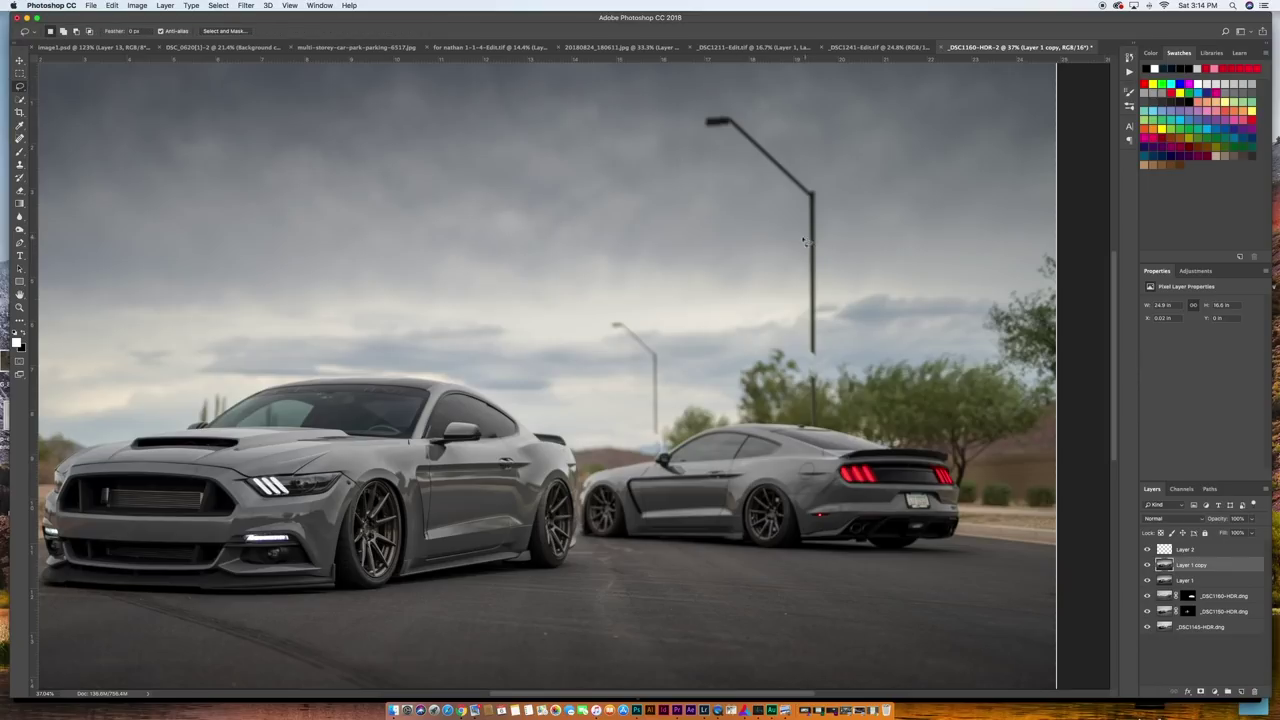
mouse_move(804, 209)
left_mouse_down()
mouse_move(817, 357)
mouse_move(820, 190)
mouse_move(732, 109)
mouse_move(703, 117)
mouse_move(812, 195)
left_mouse_up()
left_click(112, 6)
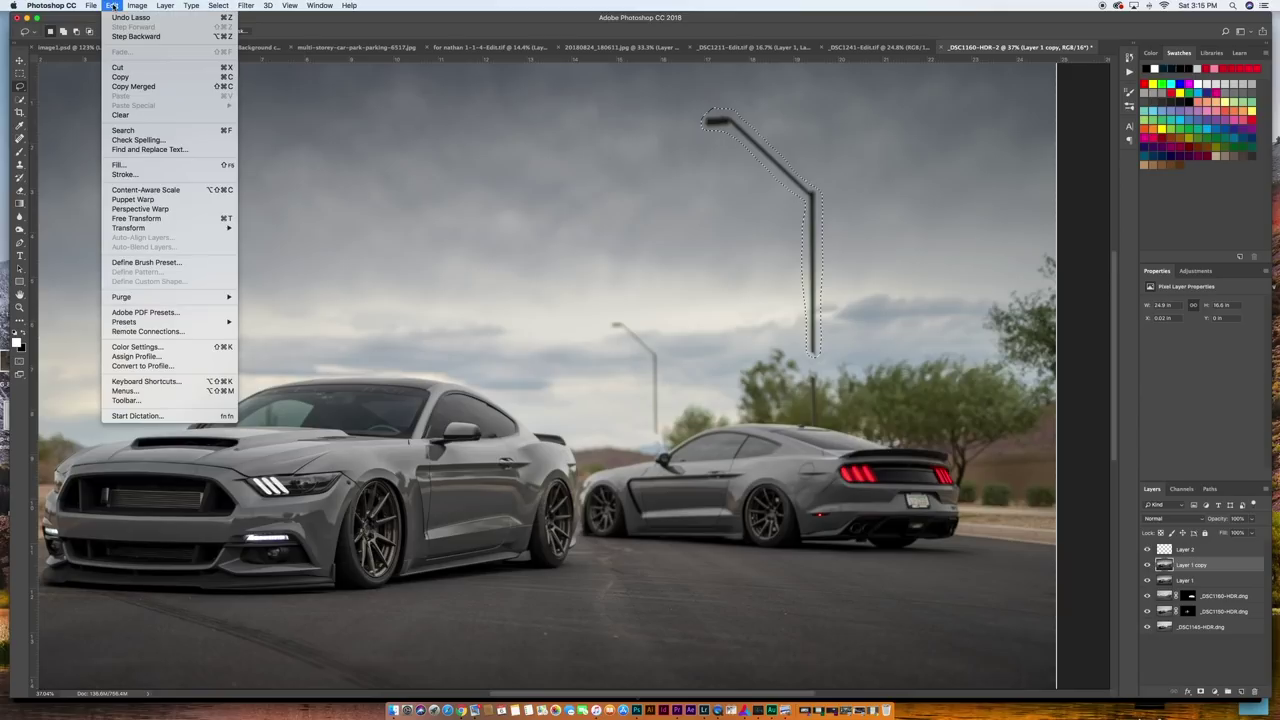
left_click(126, 164)
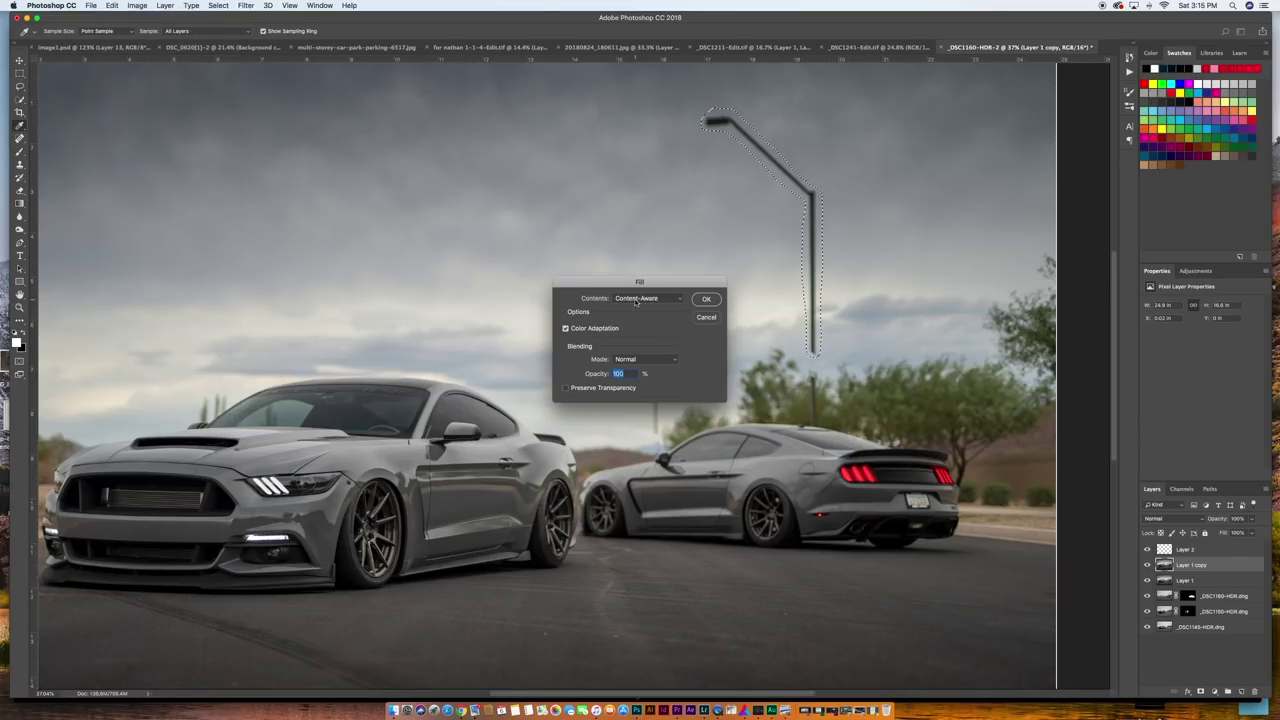
left_click(706, 299)
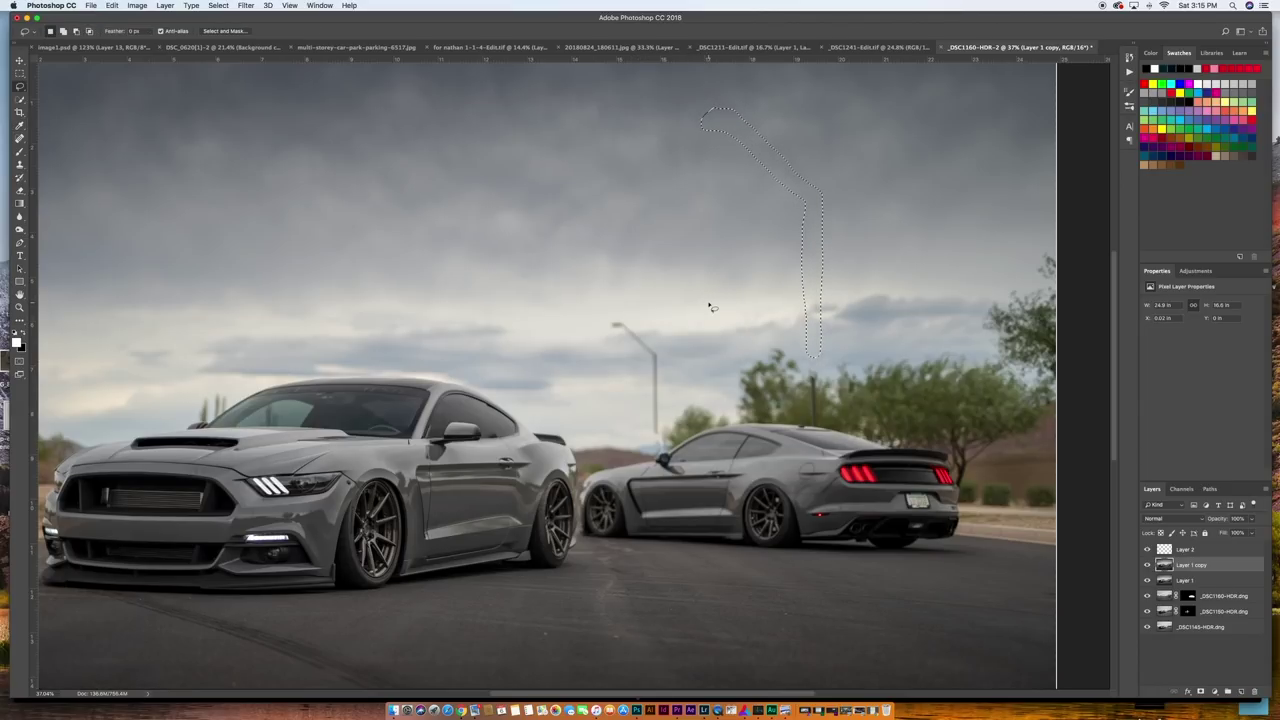
key("super+d")
Step: Lasso the smaller lamp post between the cars and replace it with a Content-Aware fill
mouse_move(607, 331)
left_mouse_down()
mouse_move(641, 356)
mouse_move(657, 438)
mouse_move(652, 342)
mouse_move(607, 322)
left_mouse_up()
left_click(106, 5)
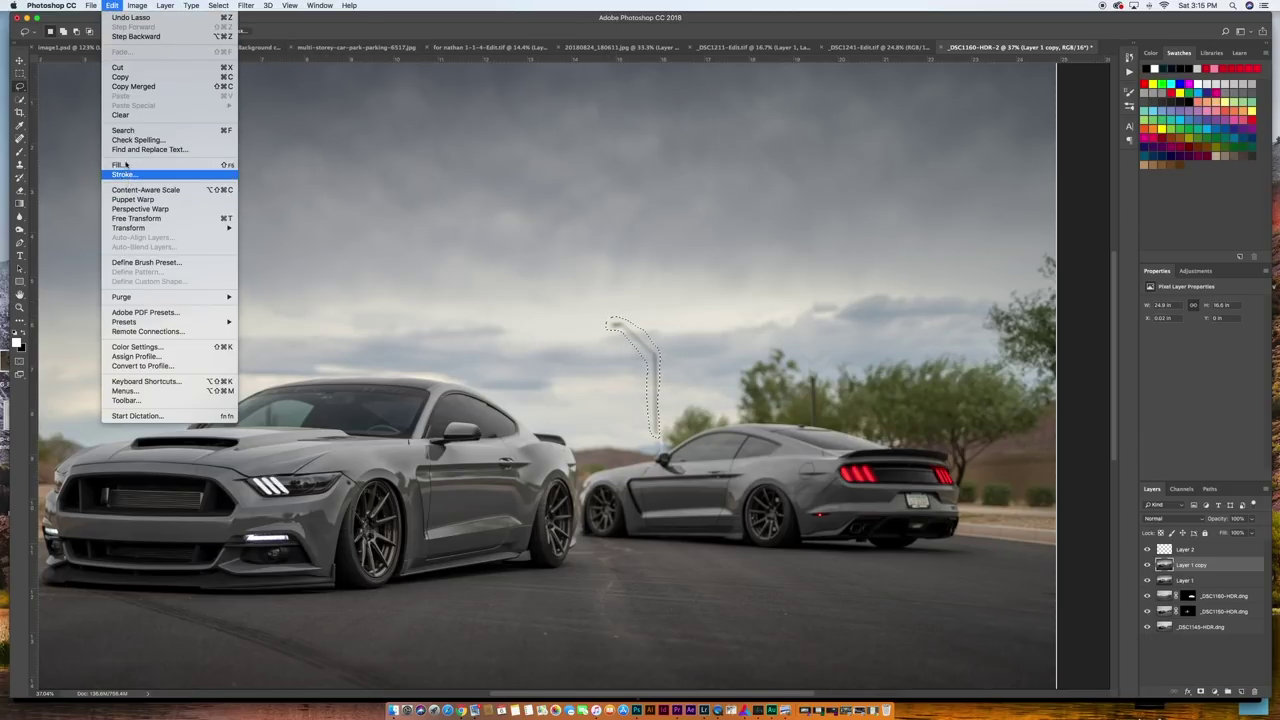
left_click(120, 165)
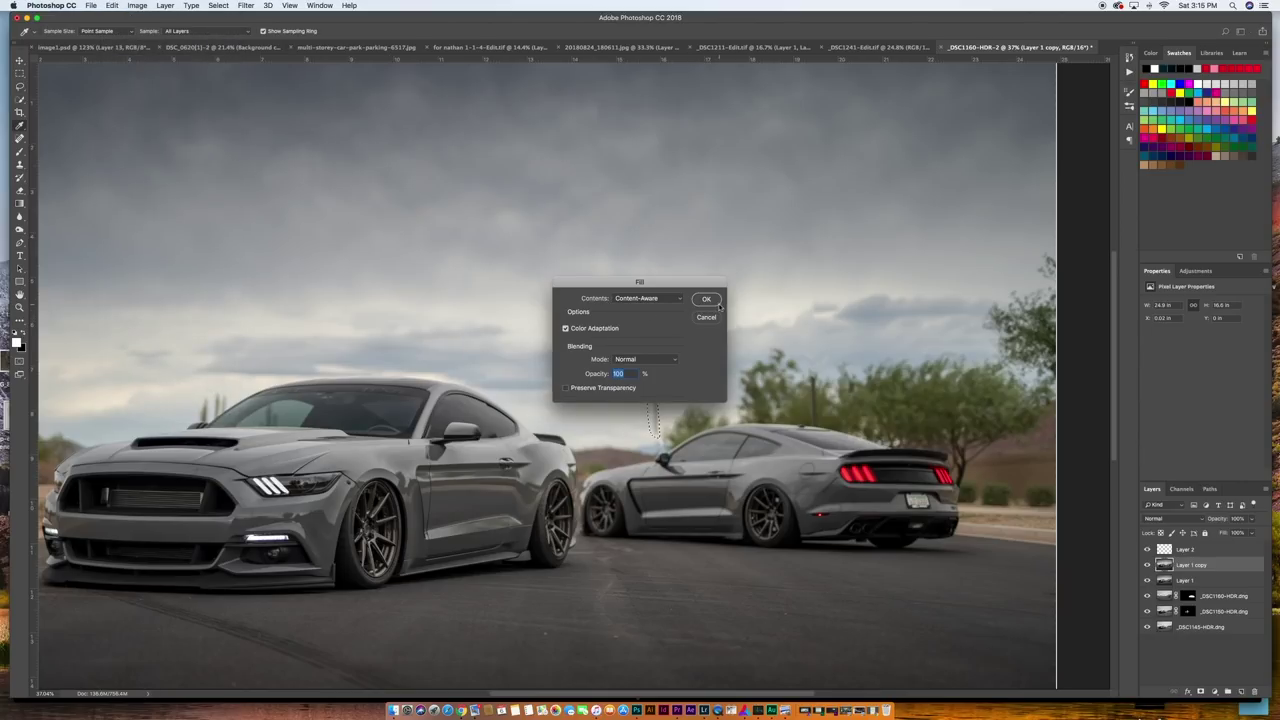
left_click(708, 300)
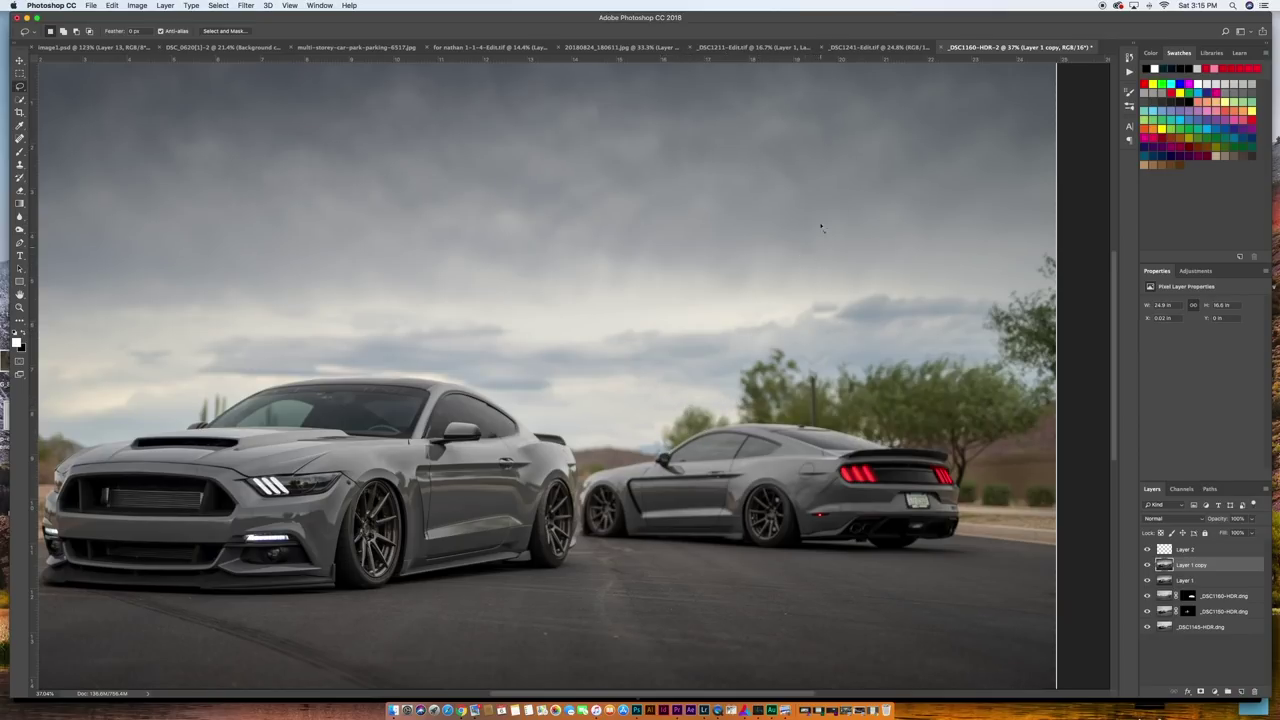
Step: Patch the sky where the tall lamp post stood and the leftover pole stub in the trees with the Patch tool
left_click_drag(14, 137, 62, 160)
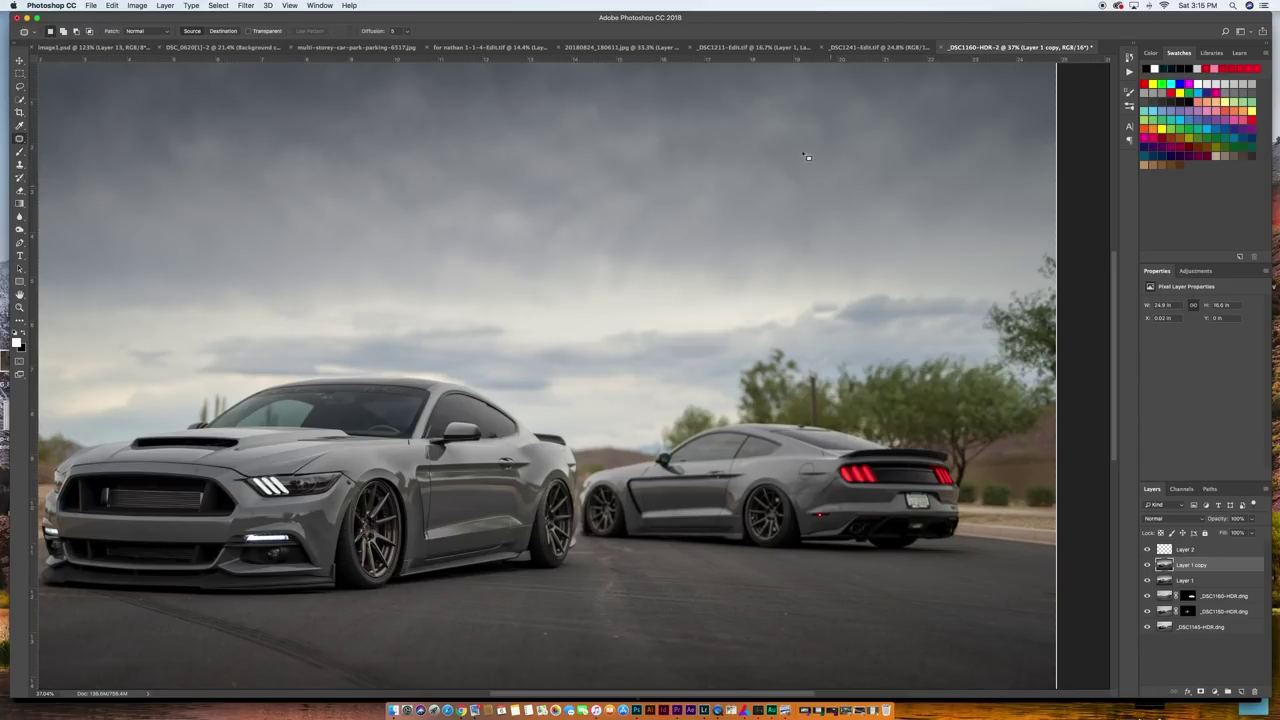
mouse_move(794, 166)
left_mouse_down()
mouse_move(746, 149)
mouse_move(774, 200)
mouse_move(790, 165)
mouse_move(857, 234)
left_mouse_up()
key("ctrl+d")
mouse_move(806, 346)
left_mouse_down()
mouse_move(803, 366)
mouse_move(823, 349)
mouse_move(846, 356)
left_mouse_up()
Step: Clone Stamp over the remains of the small lamp post beside the rear car's mirror, adjusting the brush size to fit
left_click(19, 165)
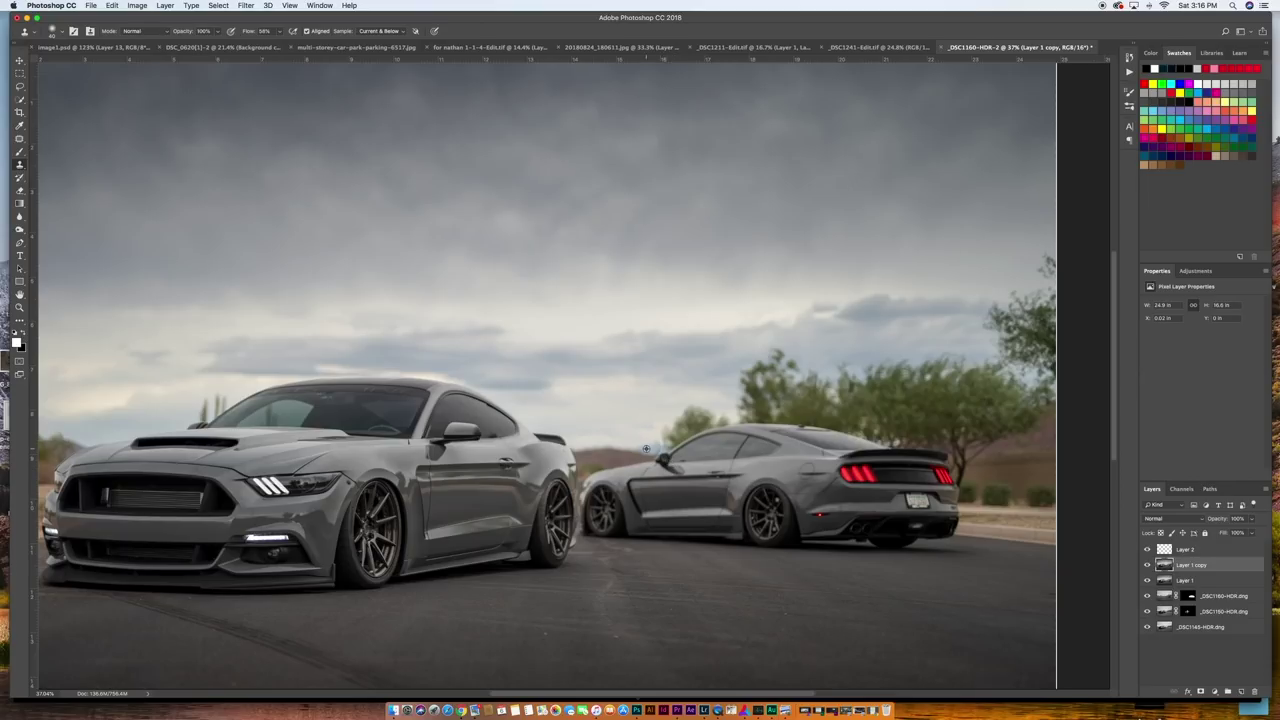
scroll(646, 449, "up", 5)
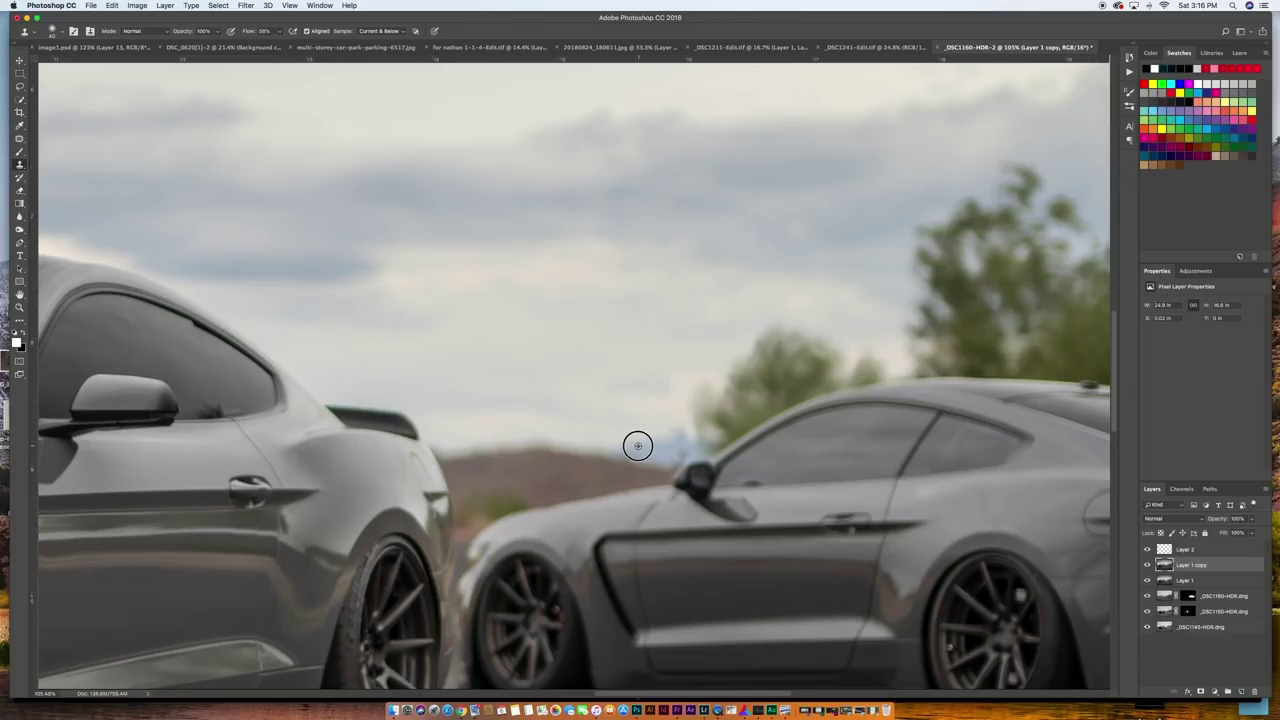
key("bracketright")
key("bracketright")
mouse_move(677, 432)
left_mouse_down()
mouse_move(669, 395)
mouse_move(680, 429)
left_mouse_up()
key("bracketright")
key("bracketright")
key("bracketleft")
key("bracketleft")
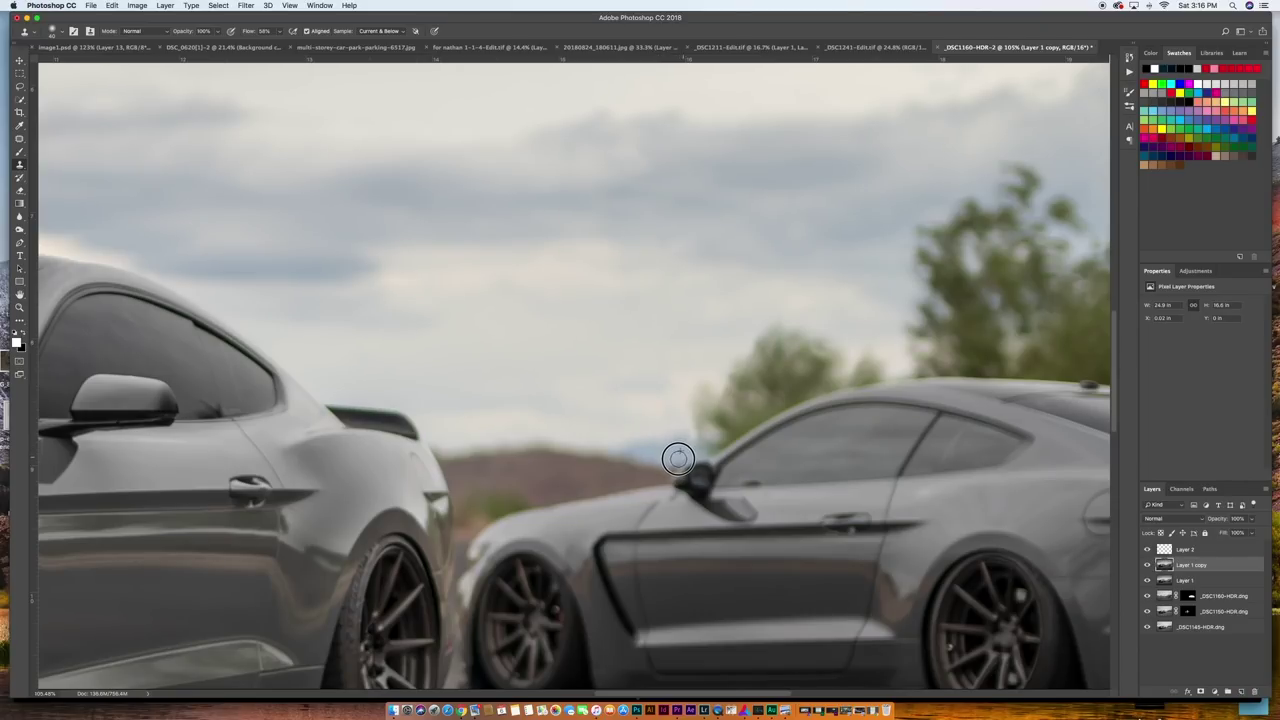
Step: Check the whole composite and compare it with the retouched Layer 1 copy hidden and shown
key("super+minus")
key("super+minus")
key("super+minus")
key("super+minus")
key("super+minus")
key("super+minus")
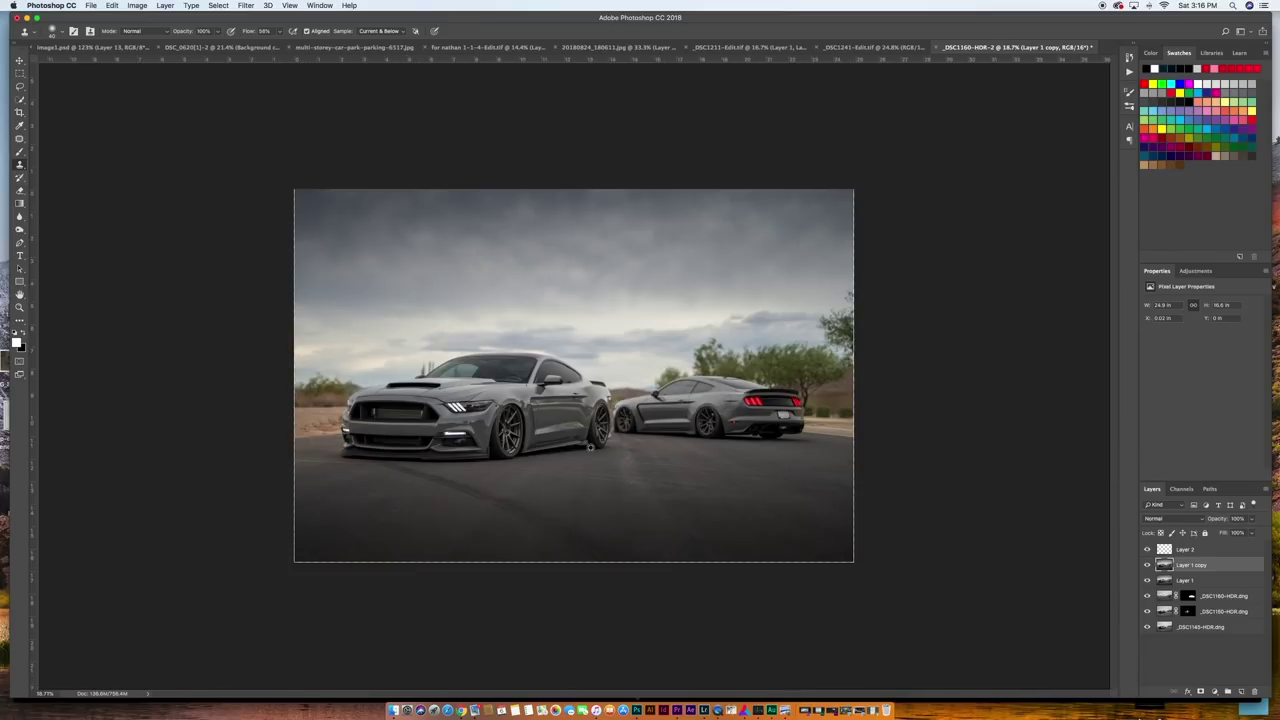
scroll(574, 375, "up", 3)
scroll(574, 375, "down", 2)
scroll(433, 417, "up", 2)
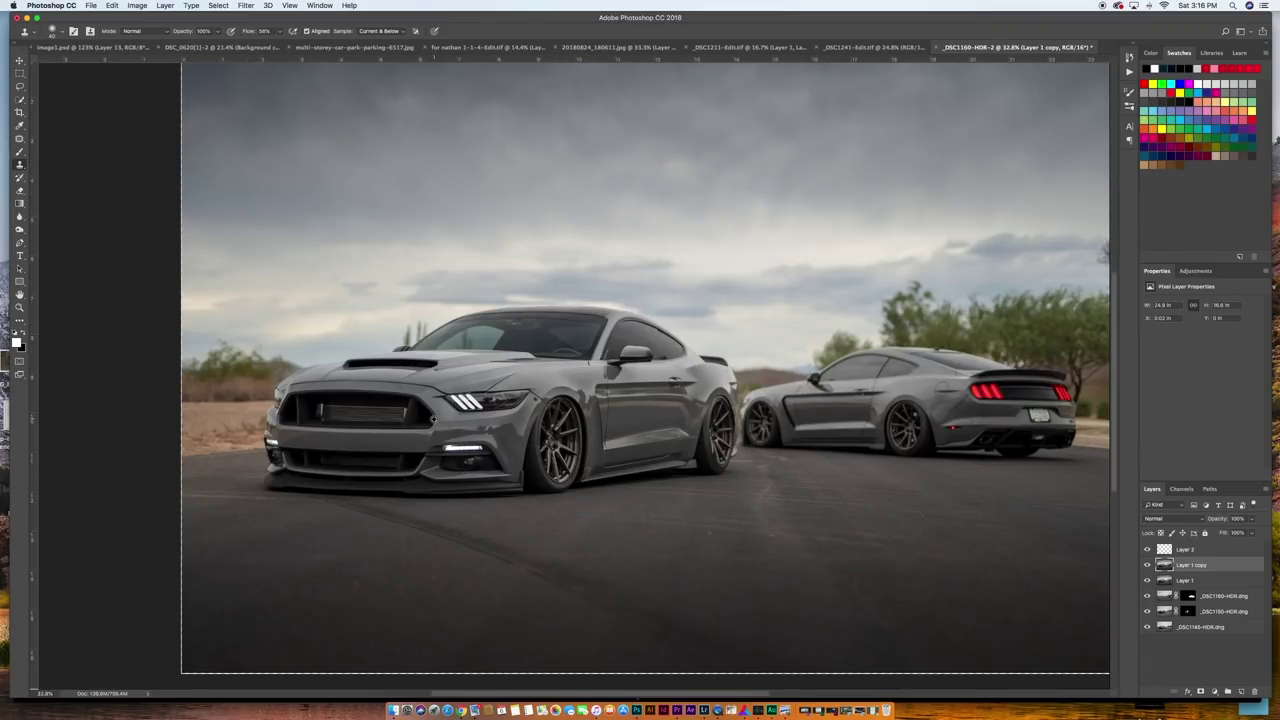
scroll(433, 417, "down", 2)
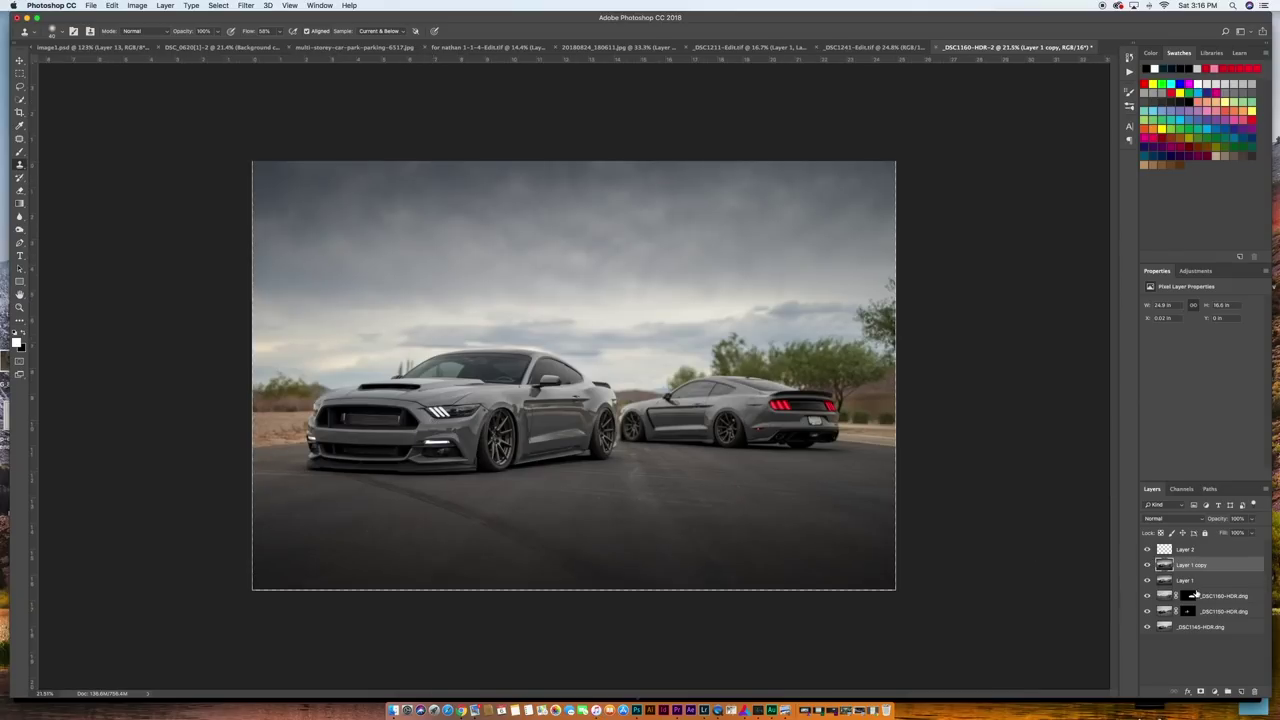
left_click(1147, 566)
left_click(1147, 566)
left_click(1147, 566)
left_click(1147, 566)
scroll(634, 517, "down", 2)
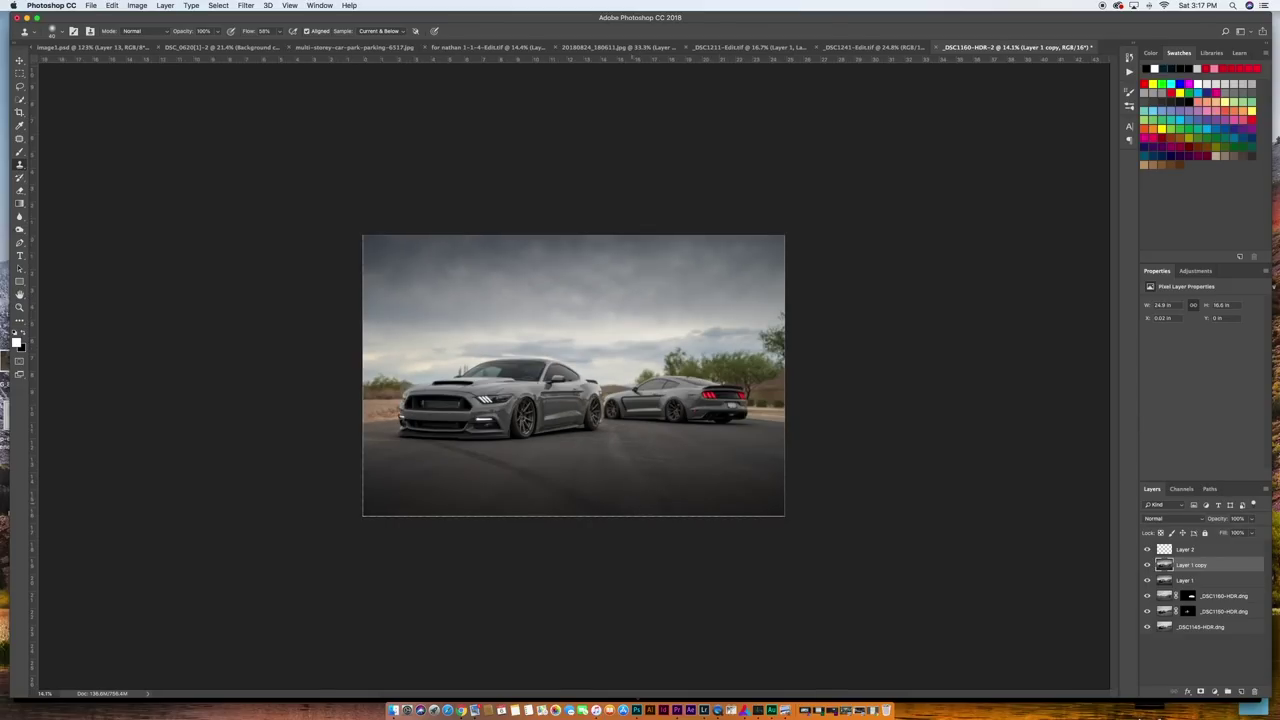
Step: Remove the bright specks from the asphalt in front of the rear car with the Spot Healing Brush
scroll(601, 477, "up", 3)
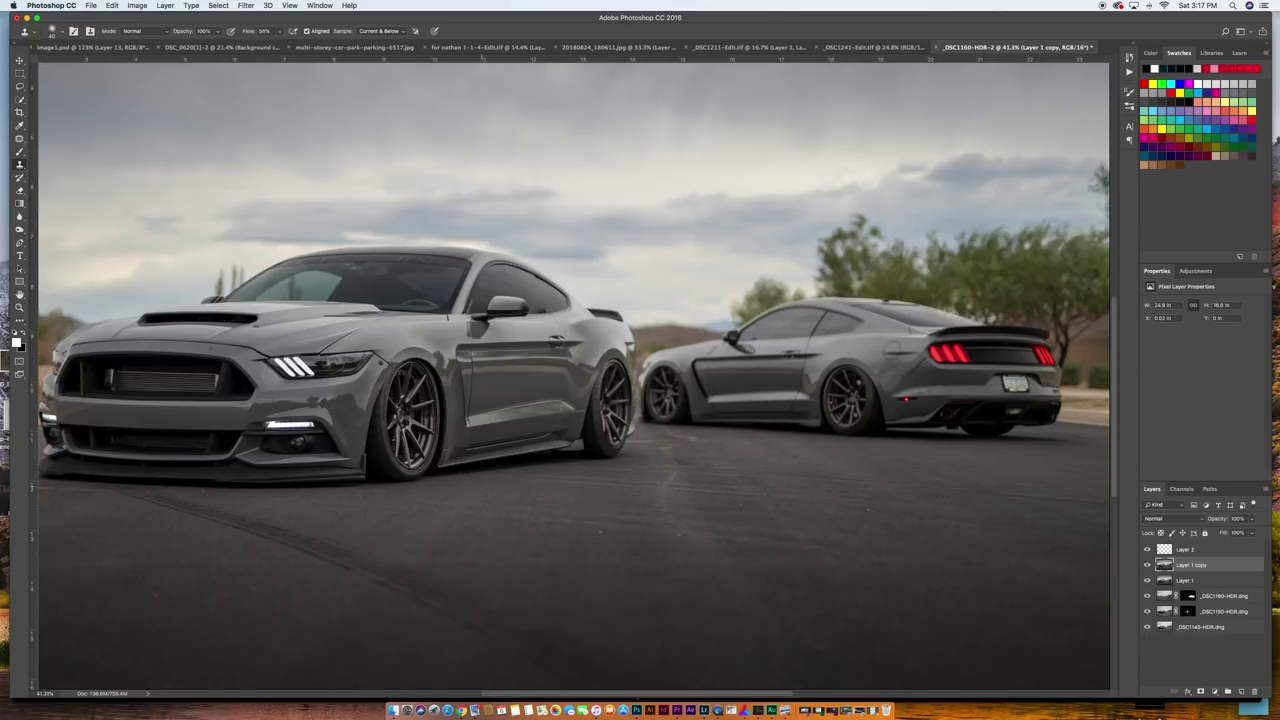
left_click(18, 139)
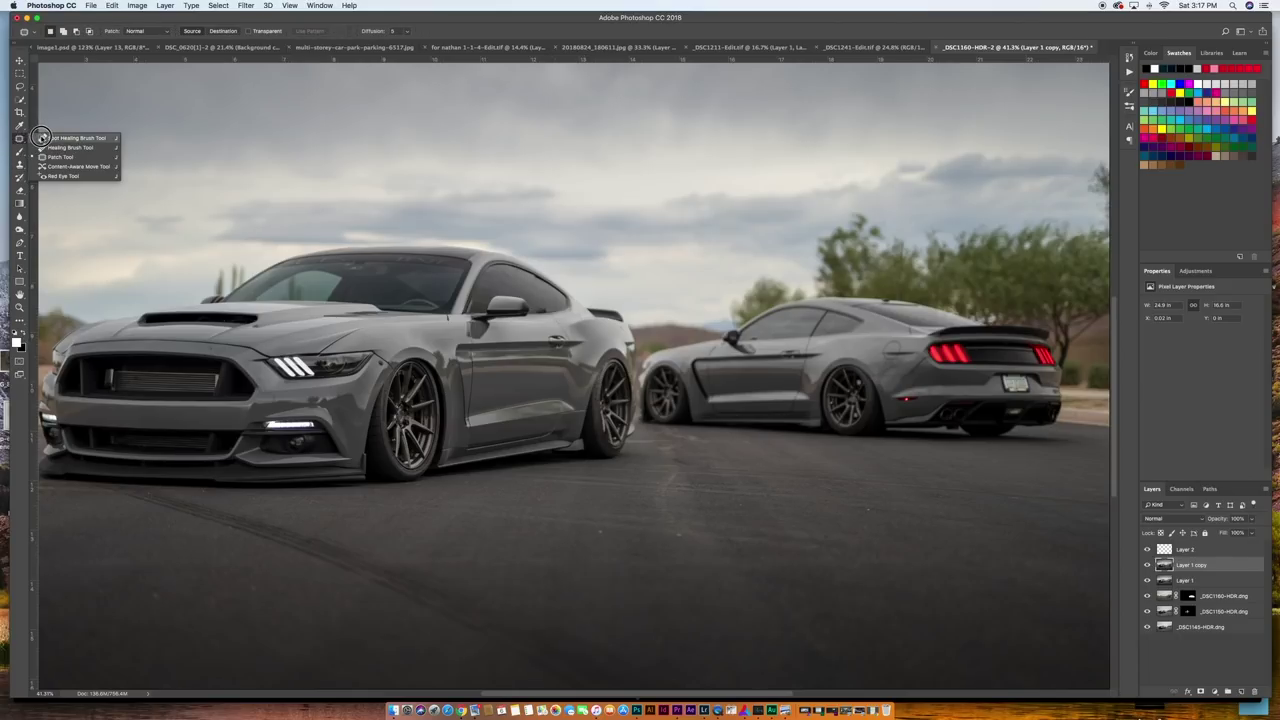
left_click(72, 138)
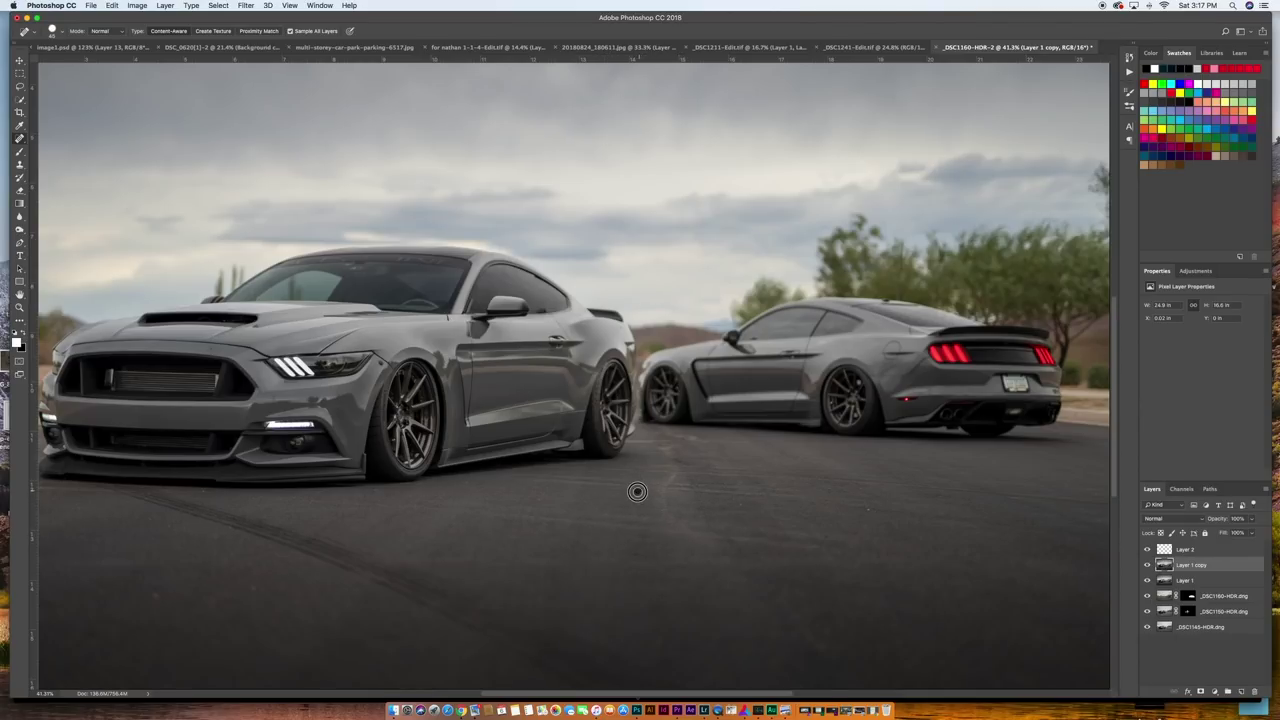
left_click(20, 139)
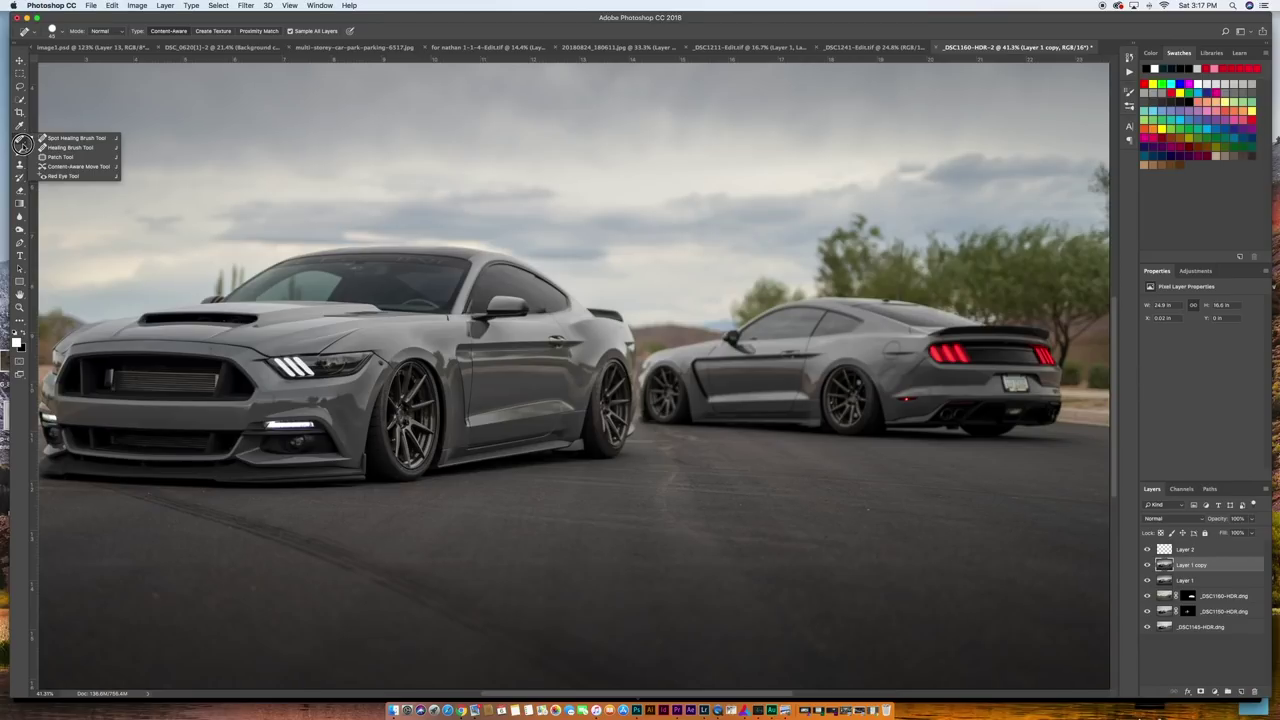
left_click(867, 509)
key("bracketleft")
key("bracketleft")
left_click(741, 505)
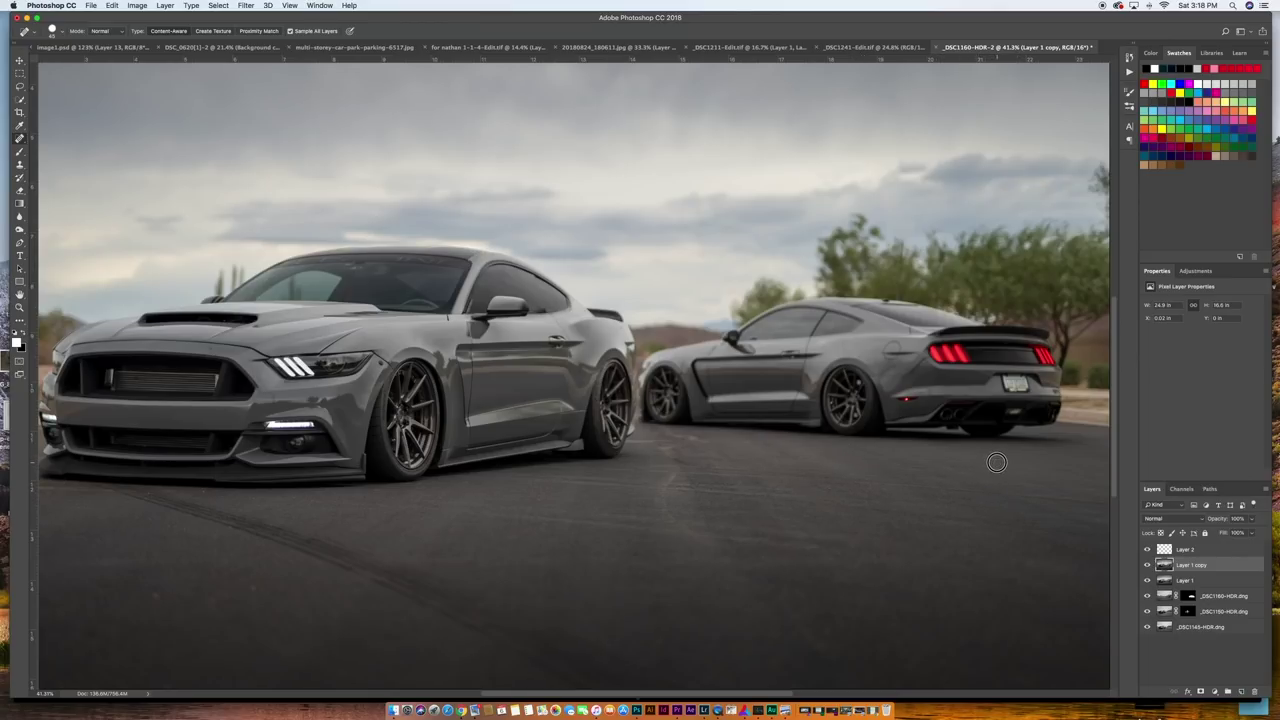
Step: Heal the light streaks in the asphalt between the two cars and a spot beside the front car's near front wheel
left_click_drag(750, 440, 674, 440)
left_click(661, 433)
left_click_drag(662, 460, 665, 508)
left_click_drag(668, 488, 646, 504)
scroll(530, 480, "left", 5)
scroll(530, 480, "down", 3)
left_click(530, 408)
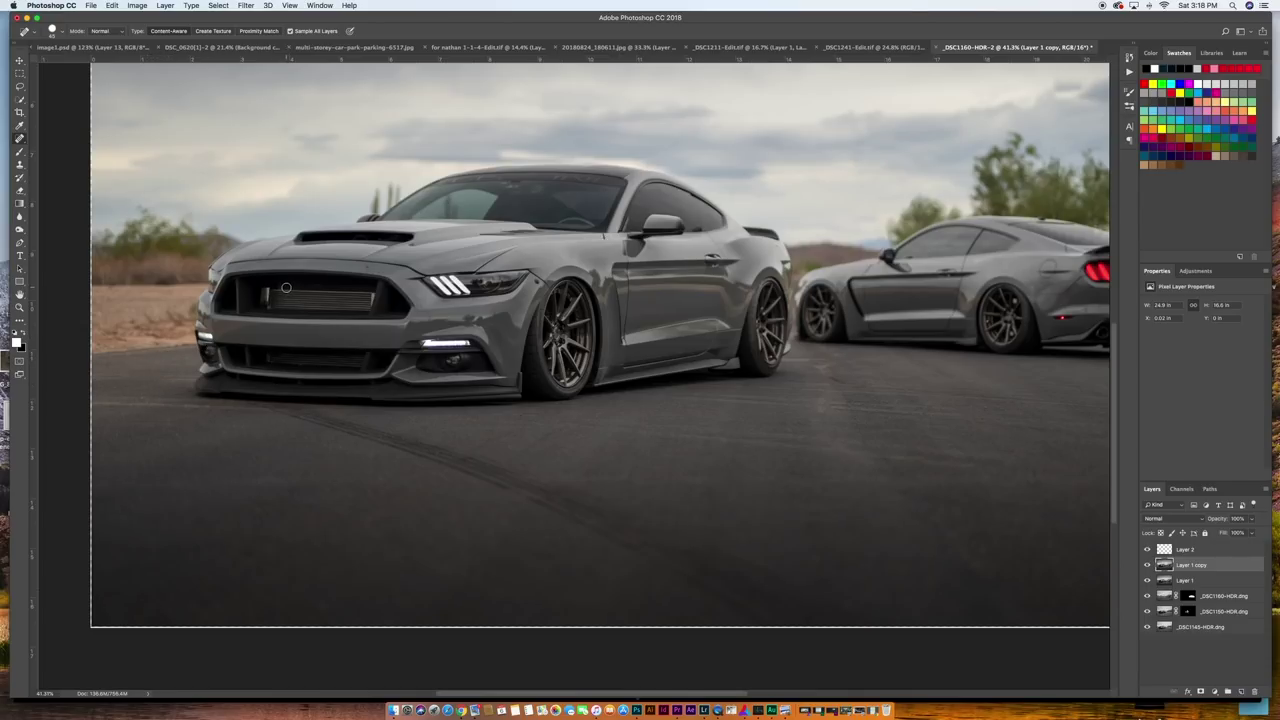
Step: Shrink the Spot Healing Brush and heal the dark marks on the front car's bumper above the upper grille
scroll(300, 333, "up", 3)
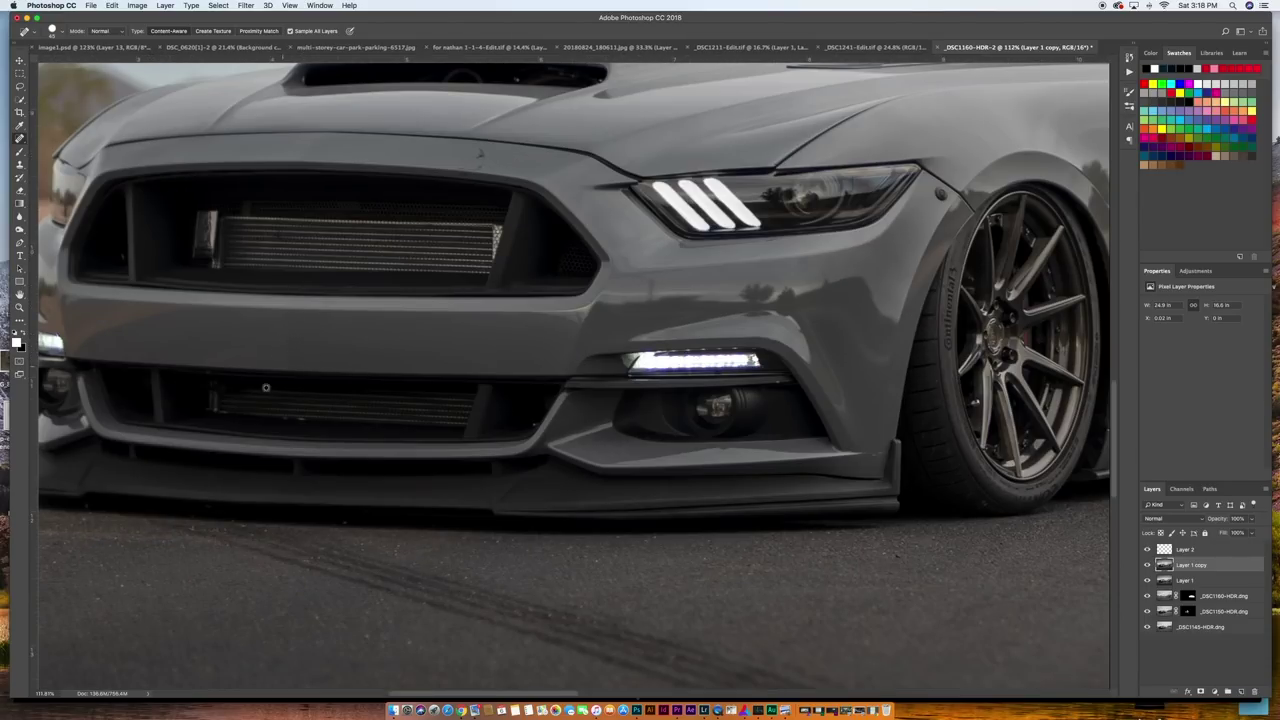
scroll(245, 430, "up", 2)
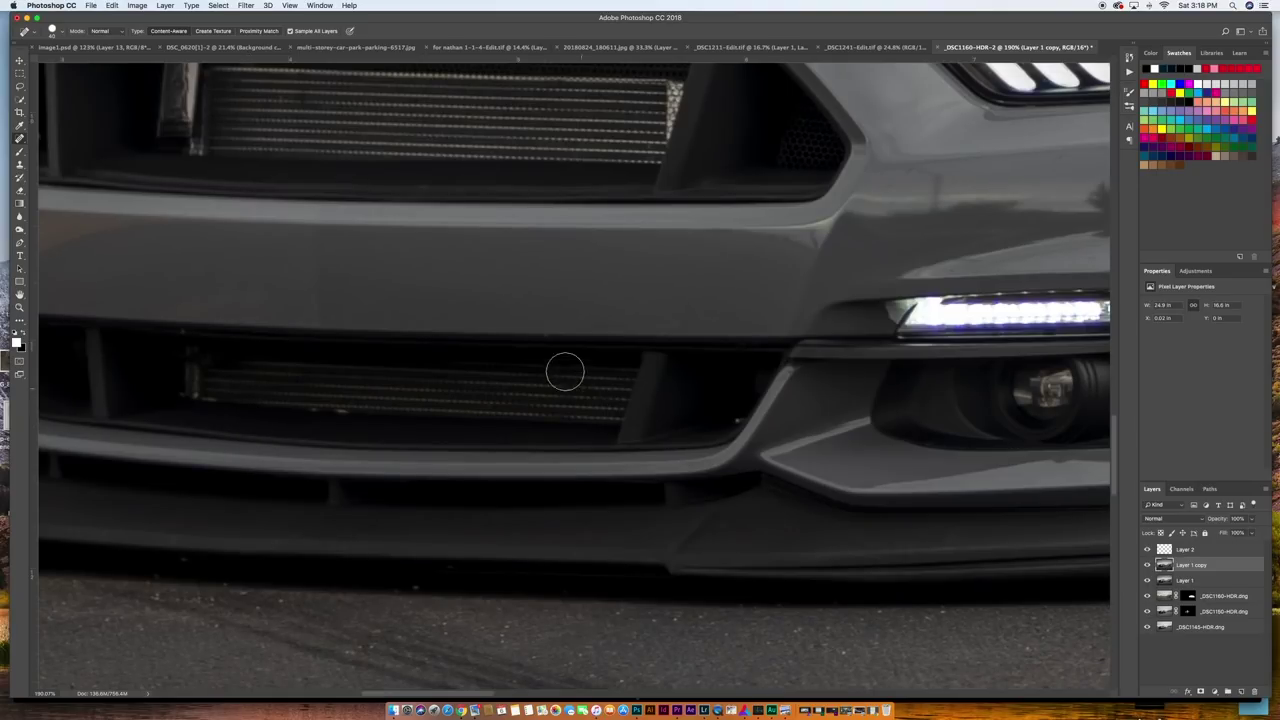
key("bracketleft")
key("bracketleft")
key("bracketleft")
key("bracketleft")
scroll(695, 398, "up", 5)
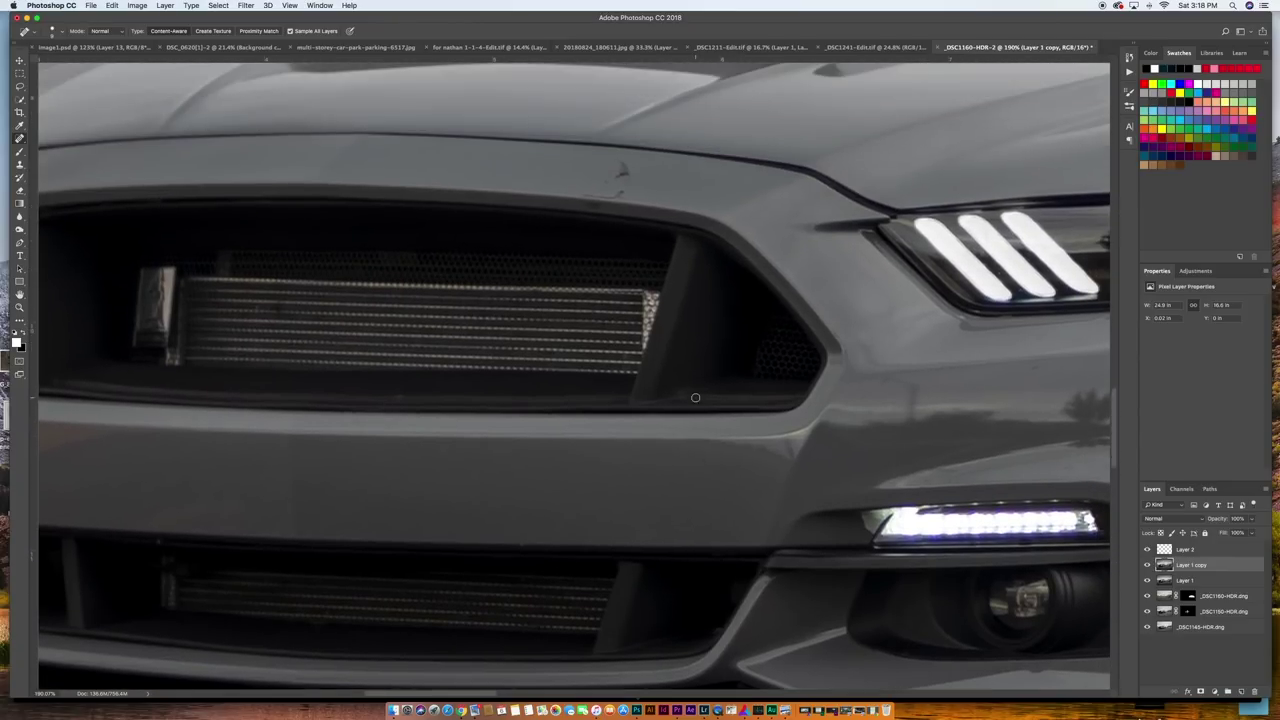
scroll(635, 405, "up", 1)
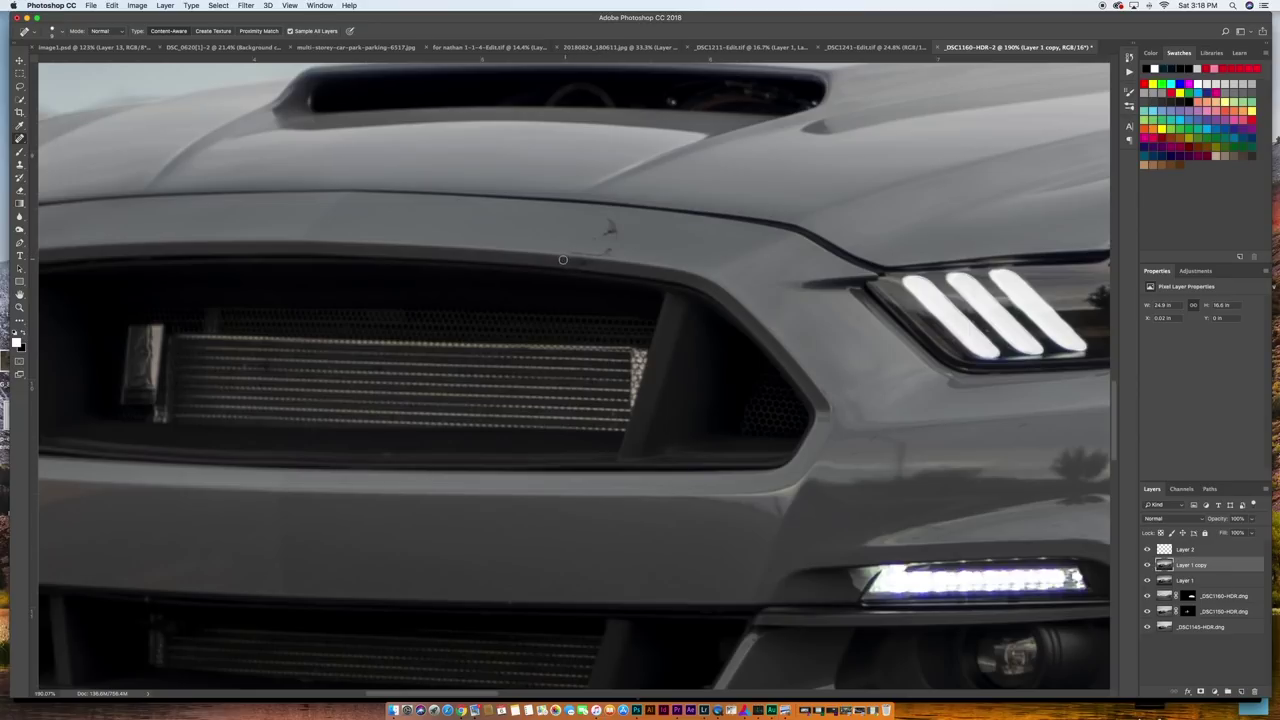
mouse_move(568, 252)
left_mouse_down()
mouse_move(612, 249)
mouse_move(610, 226)
mouse_move(604, 238)
left_mouse_up()
left_click(610, 252)
Step: Heal the thin vertical reflection and the tree reflection on the front car's bumper below the headlight
scroll(506, 289, "right", 5)
scroll(506, 289, "down", 1)
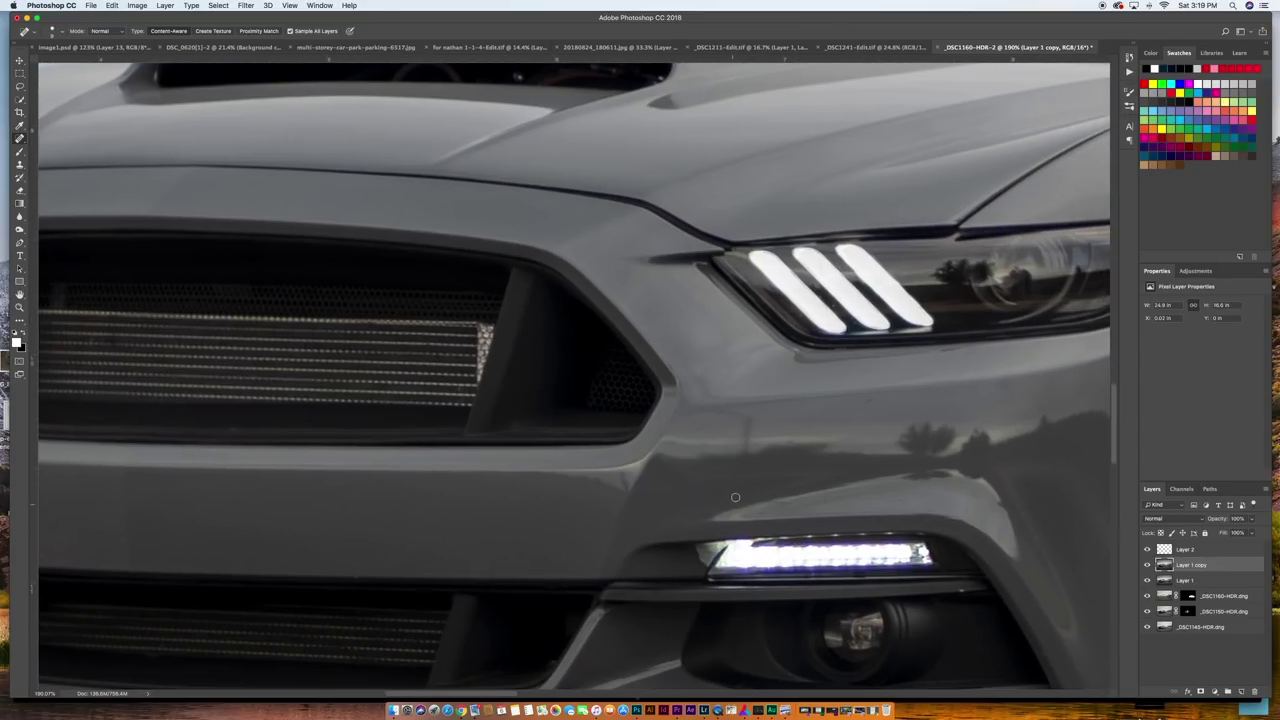
mouse_move(713, 413)
left_mouse_down()
mouse_move(747, 439)
mouse_move(729, 436)
mouse_move(728, 505)
left_mouse_up()
scroll(700, 445, "right", 5)
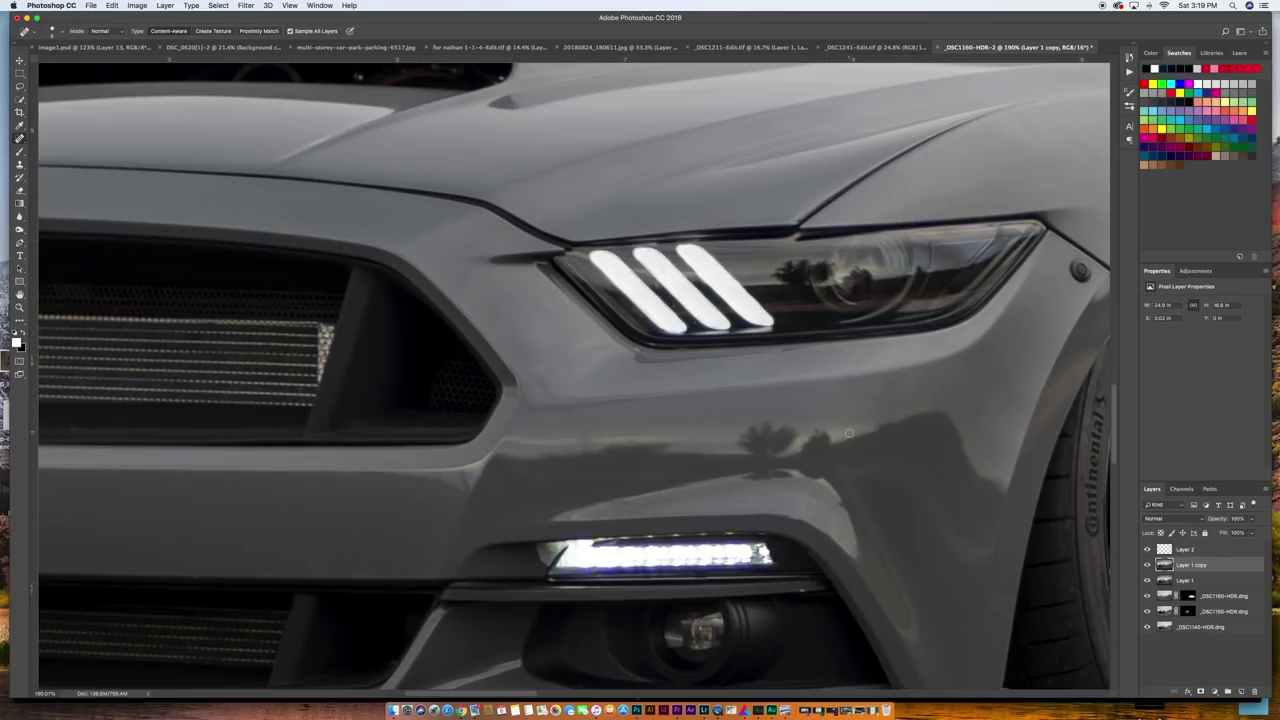
mouse_move(747, 429)
left_mouse_down()
mouse_move(789, 443)
mouse_move(744, 447)
mouse_move(789, 447)
mouse_move(794, 433)
mouse_move(750, 446)
left_mouse_up()
left_click(748, 445)
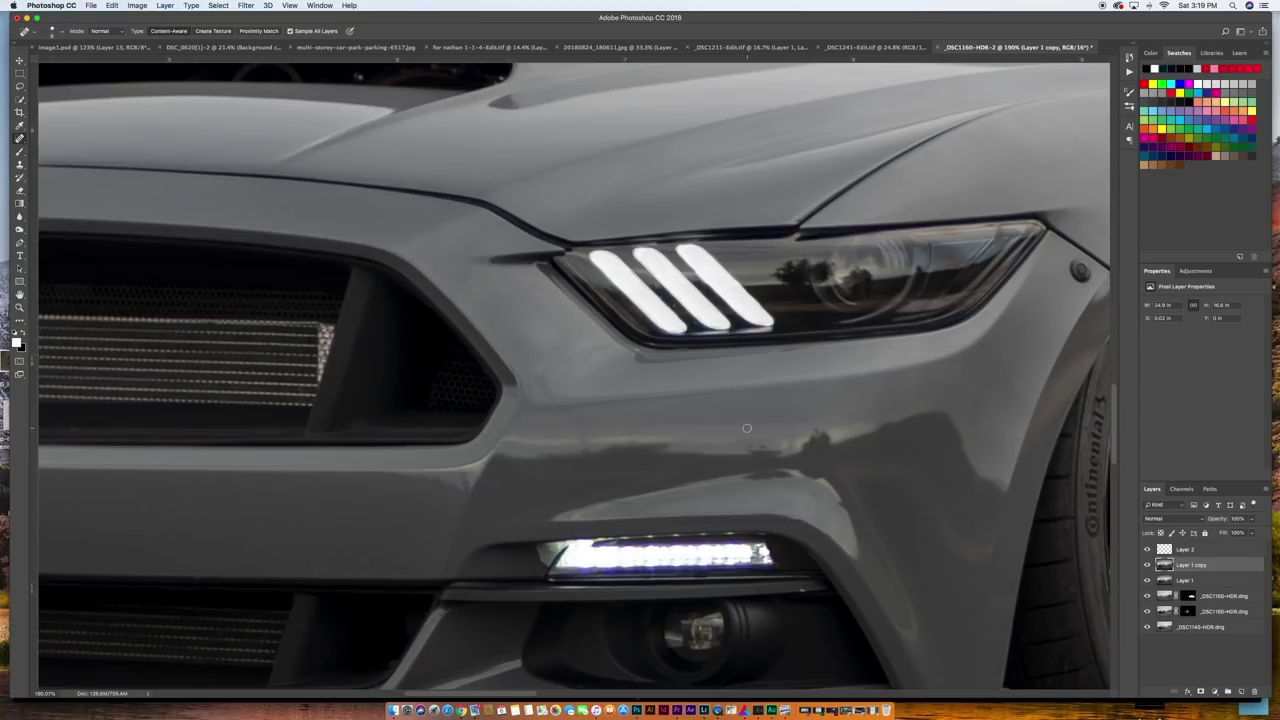
Step: Shrink the Clone Stamp and retouch the dark reflection on the front car's bumper below the headlight
left_click(19, 164)
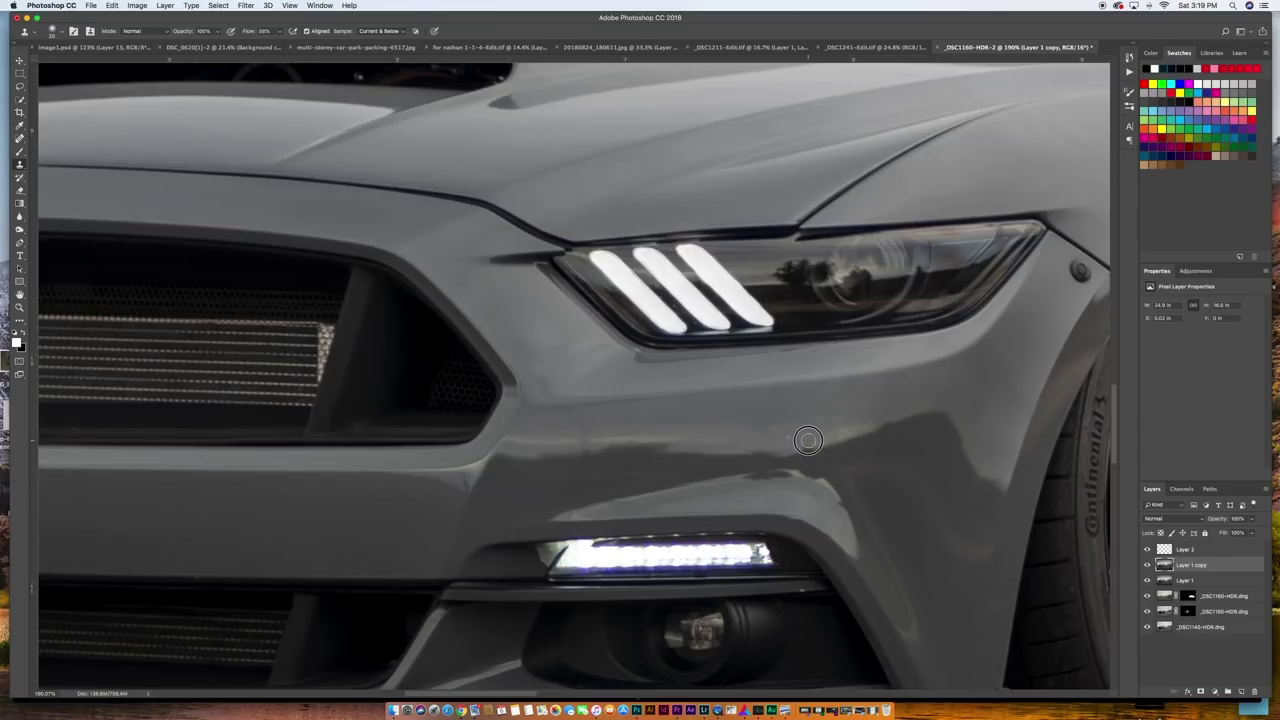
key("[")
key("[")
mouse_move(785, 476)
left_mouse_down()
mouse_move(750, 484)
mouse_move(785, 500)
left_mouse_up()
Step: Check the front car's wheel, door and window areas, and clone over the mark on the windshield above the steering wheel
scroll(713, 417, "right", 5)
scroll(713, 417, "right", 15)
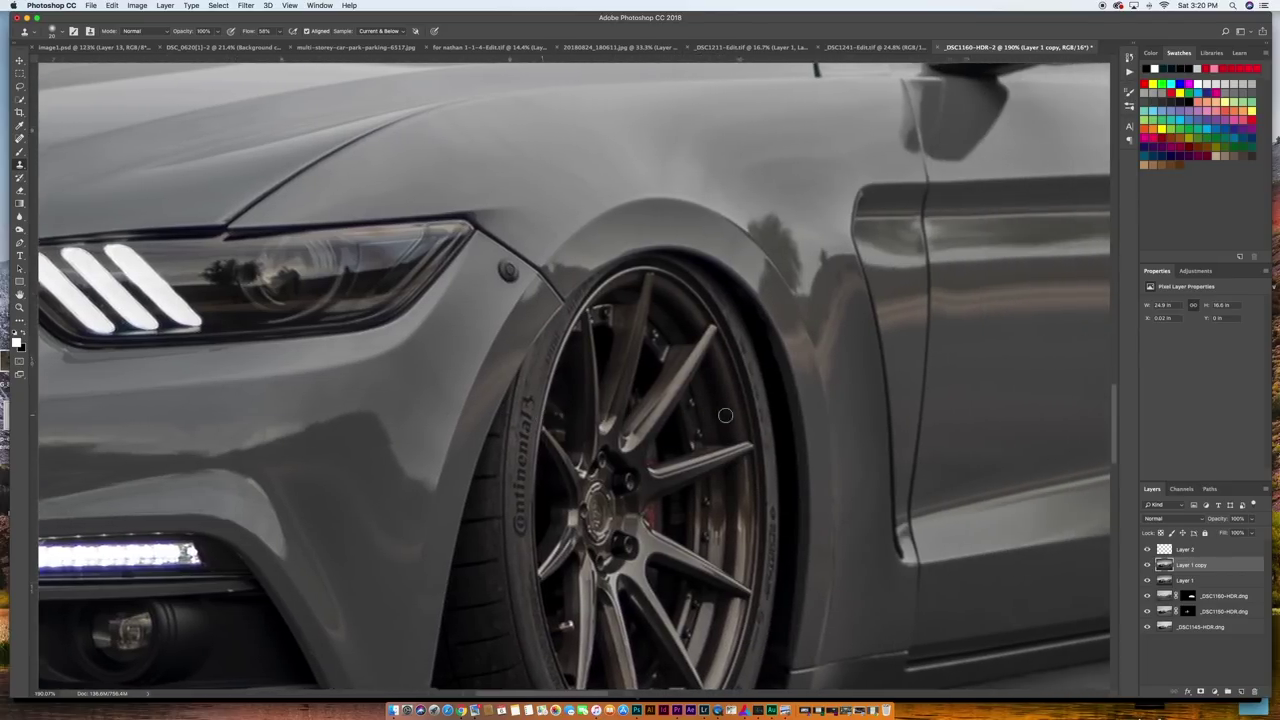
scroll(725, 415, "down", 5)
scroll(725, 415, "right", 4)
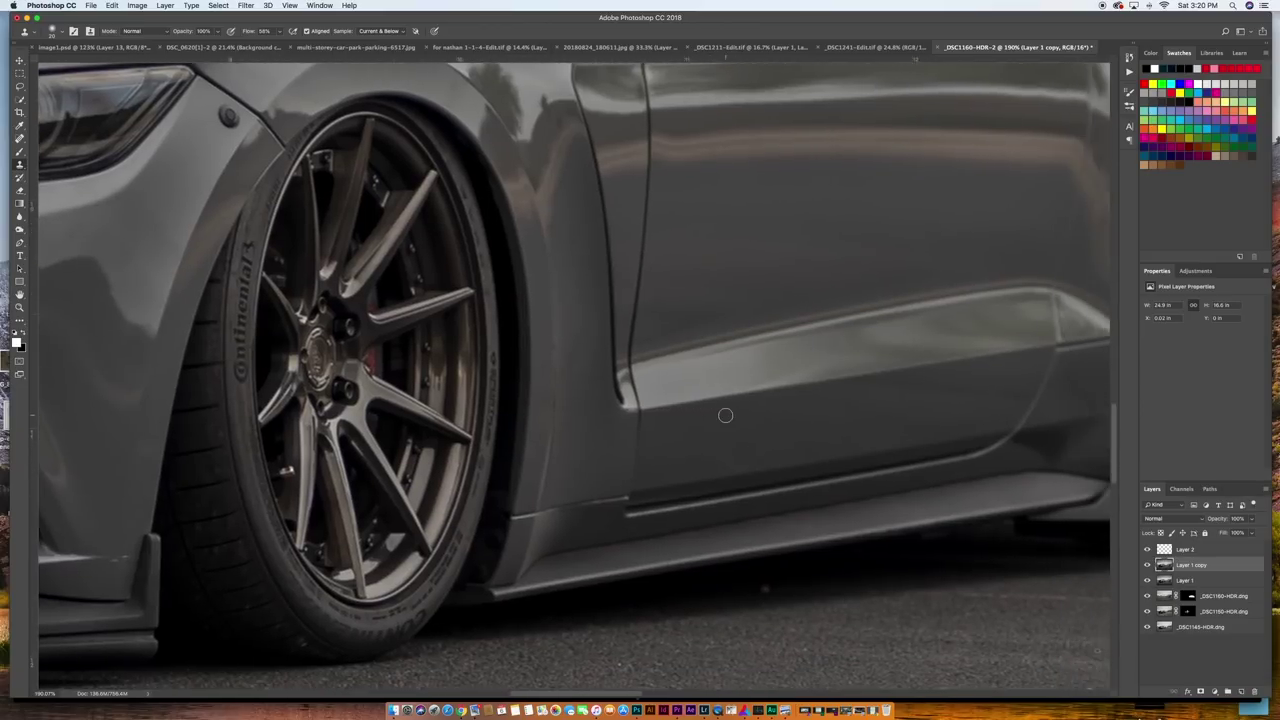
scroll(725, 415, "right", 3)
scroll(725, 415, "up", 10)
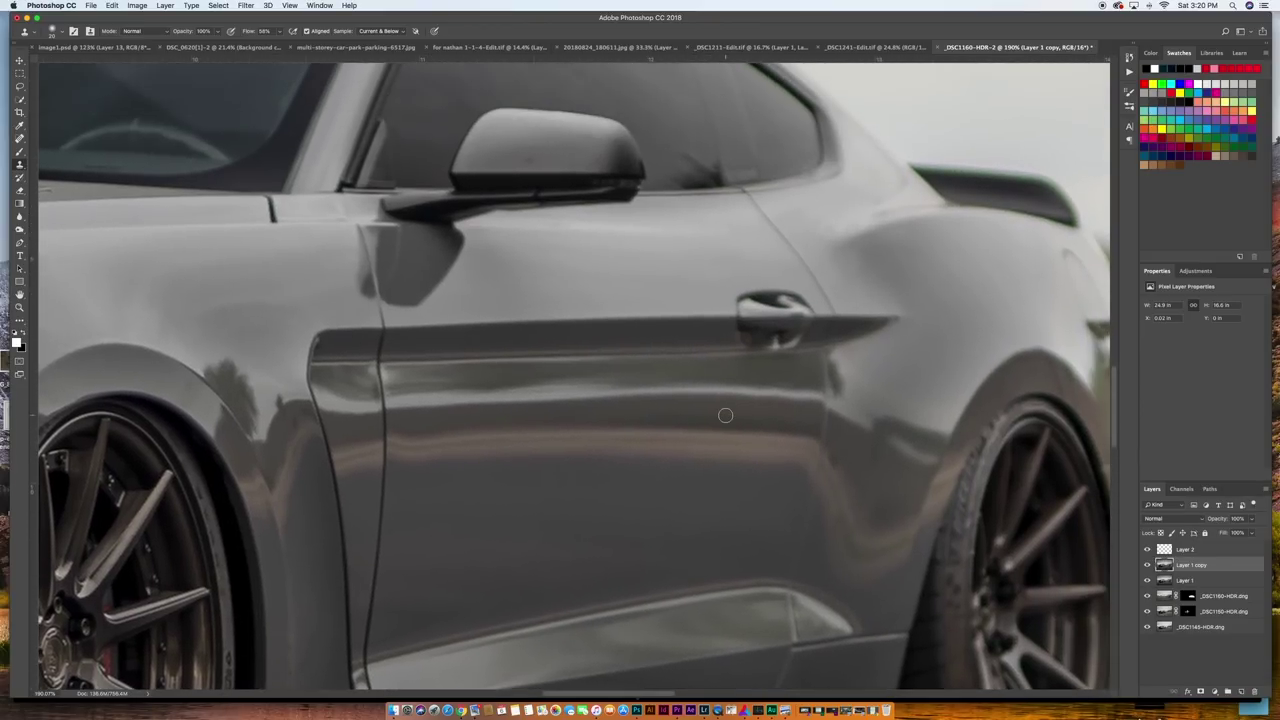
scroll(725, 415, "up", 4)
scroll(725, 415, "left", 12)
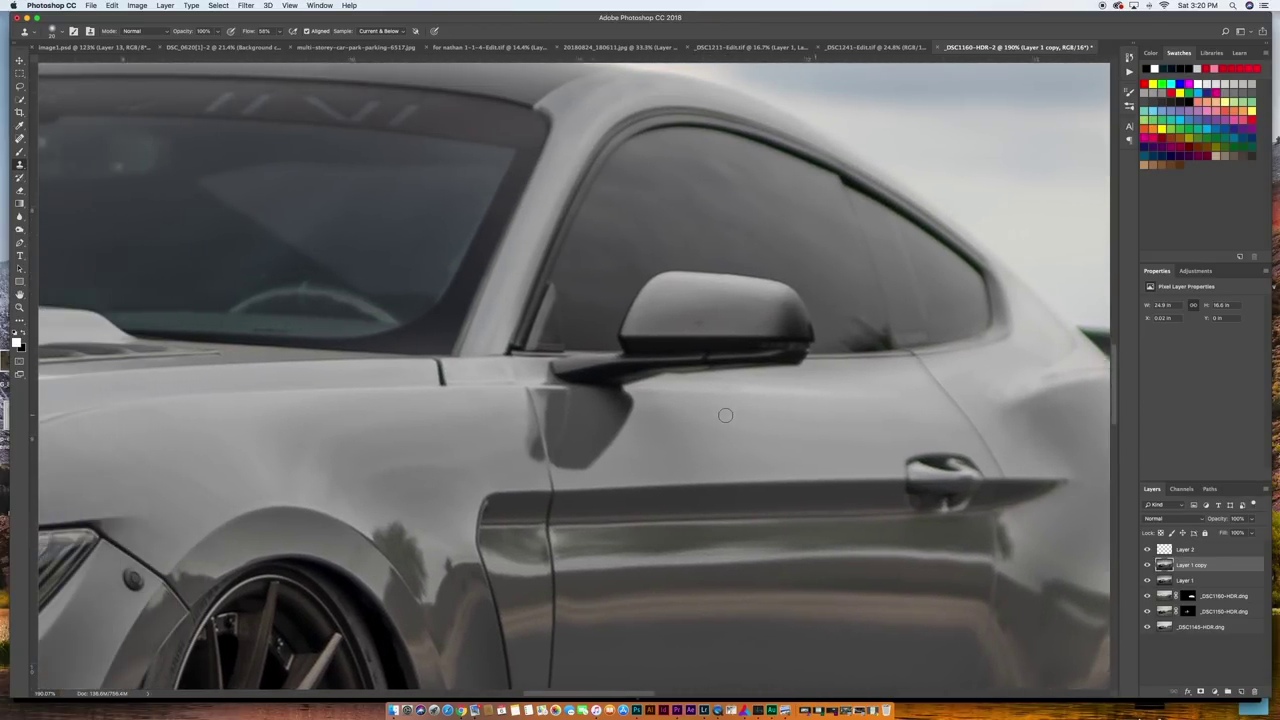
scroll(725, 415, "left", 6)
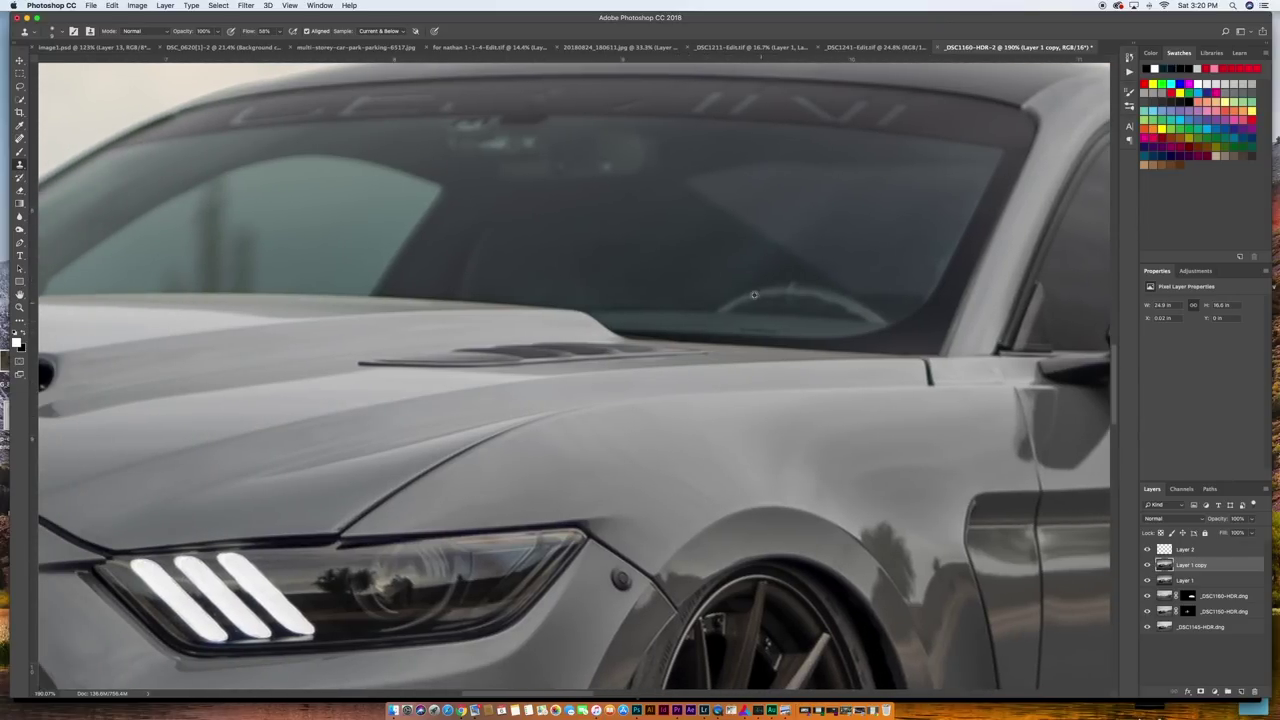
left_click_drag(744, 266, 740, 261)
Step: Stamp all visible layers into a new layer above Layer 2 and save the document
scroll(733, 261, "down", 5)
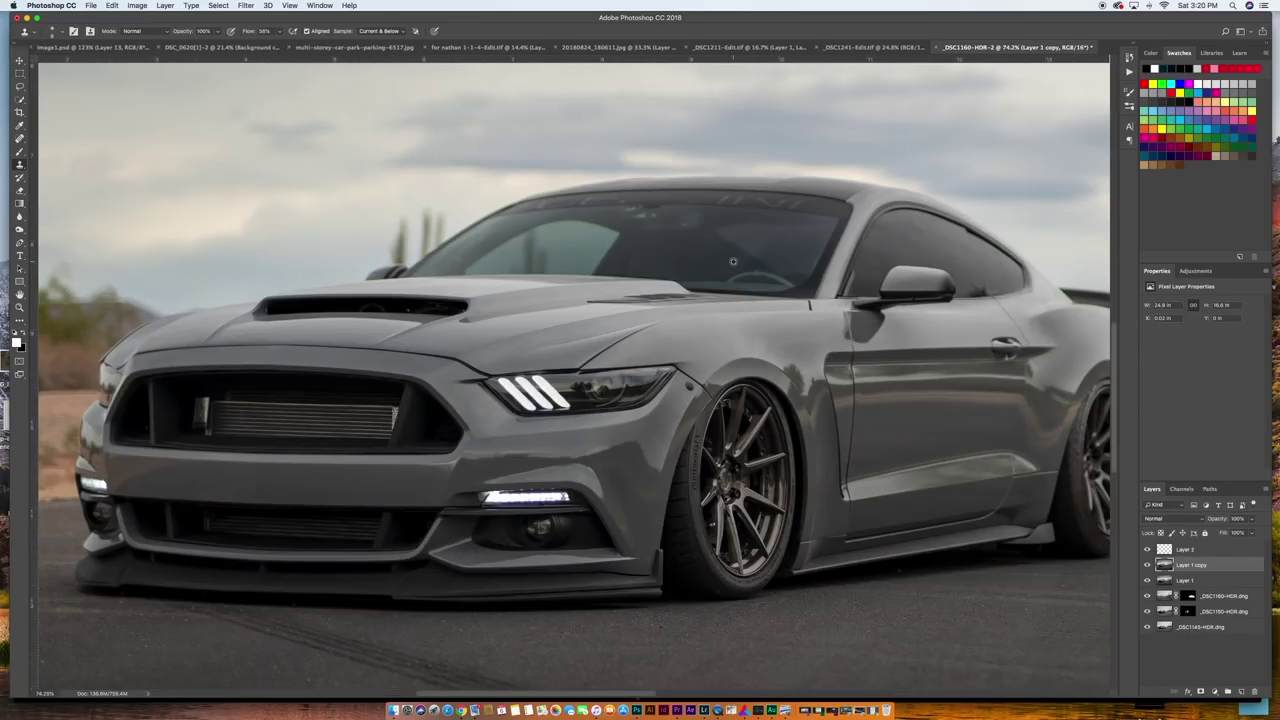
scroll(733, 261, "down", 3)
scroll(733, 261, "right", 8)
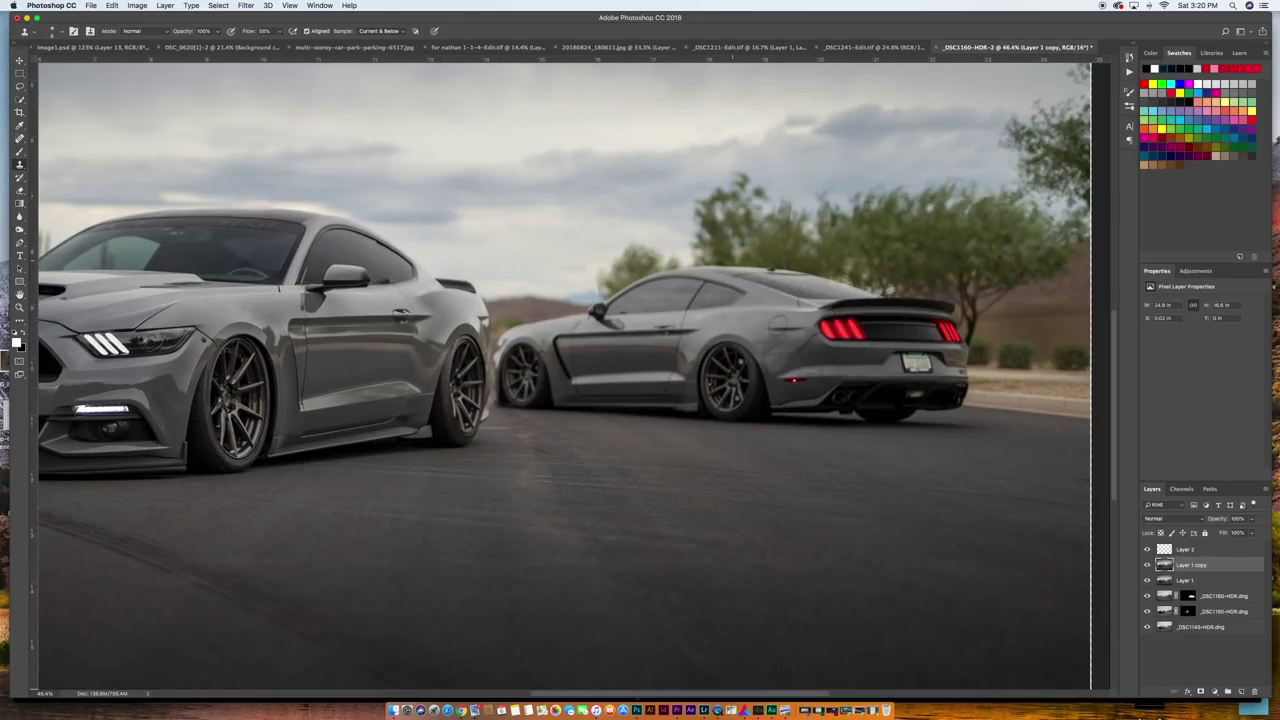
scroll(732, 261, "down", 2)
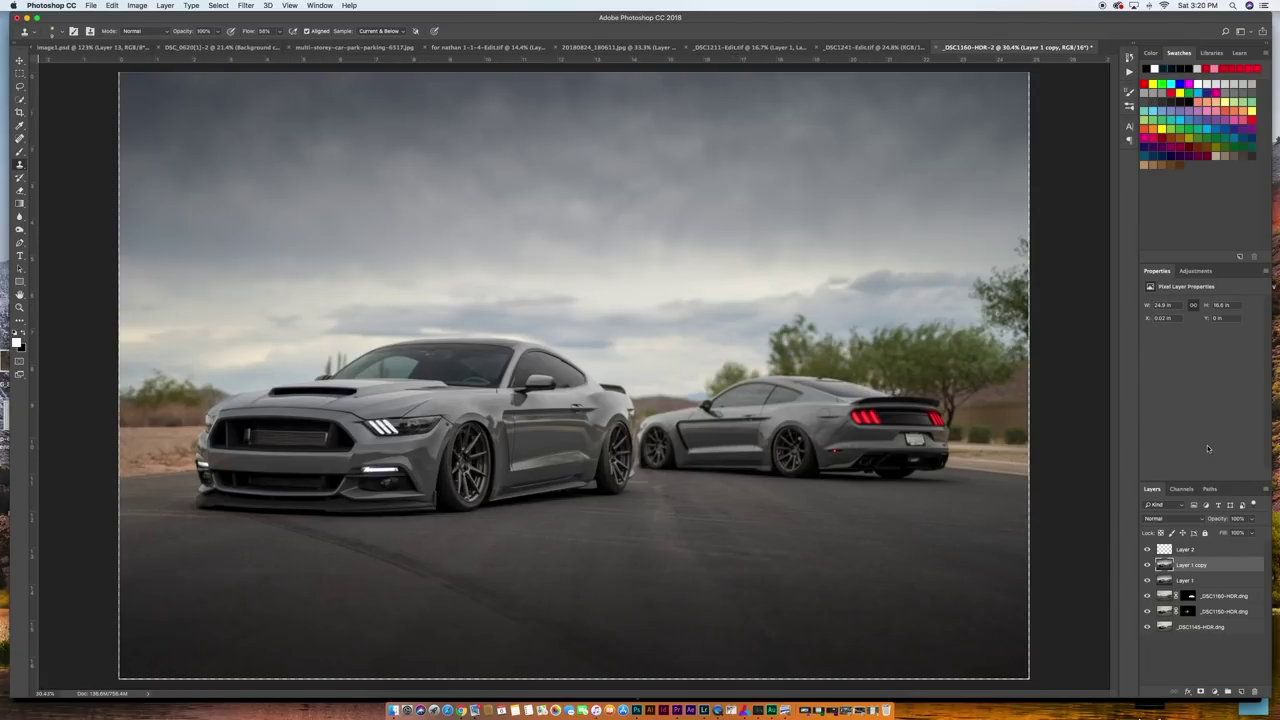
left_click(1222, 550)
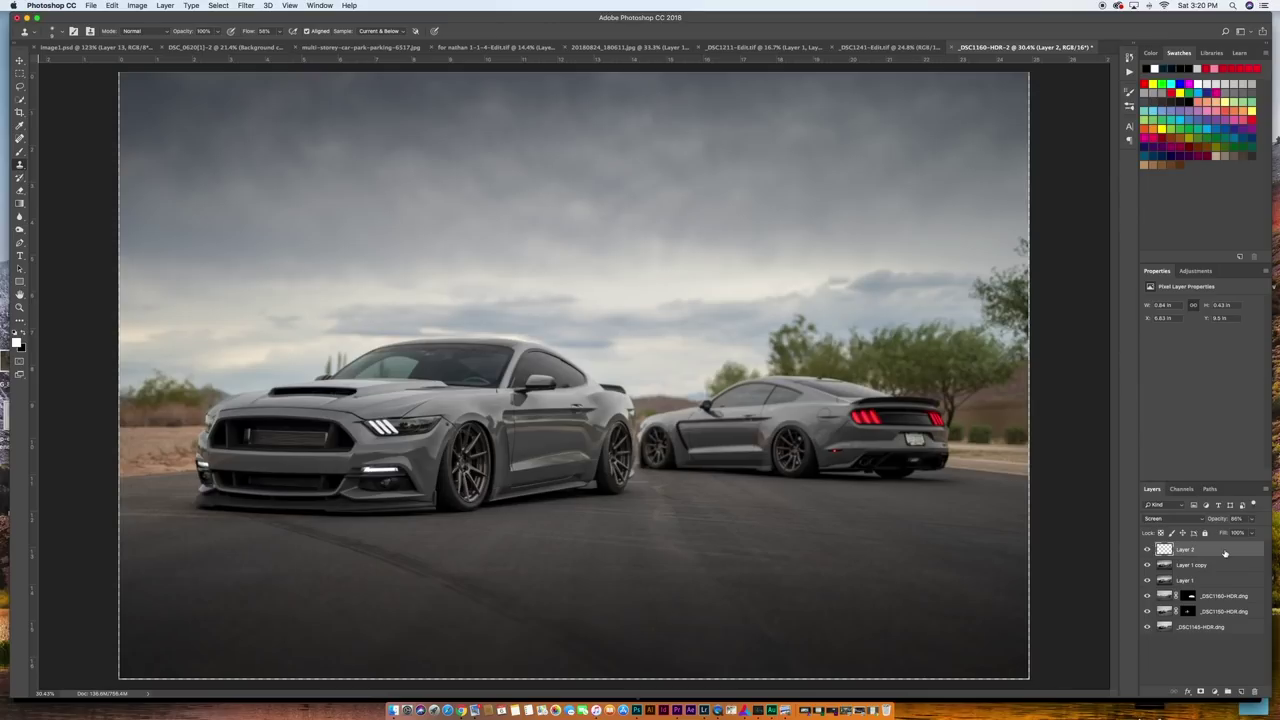
key("super+alt+shift+e")
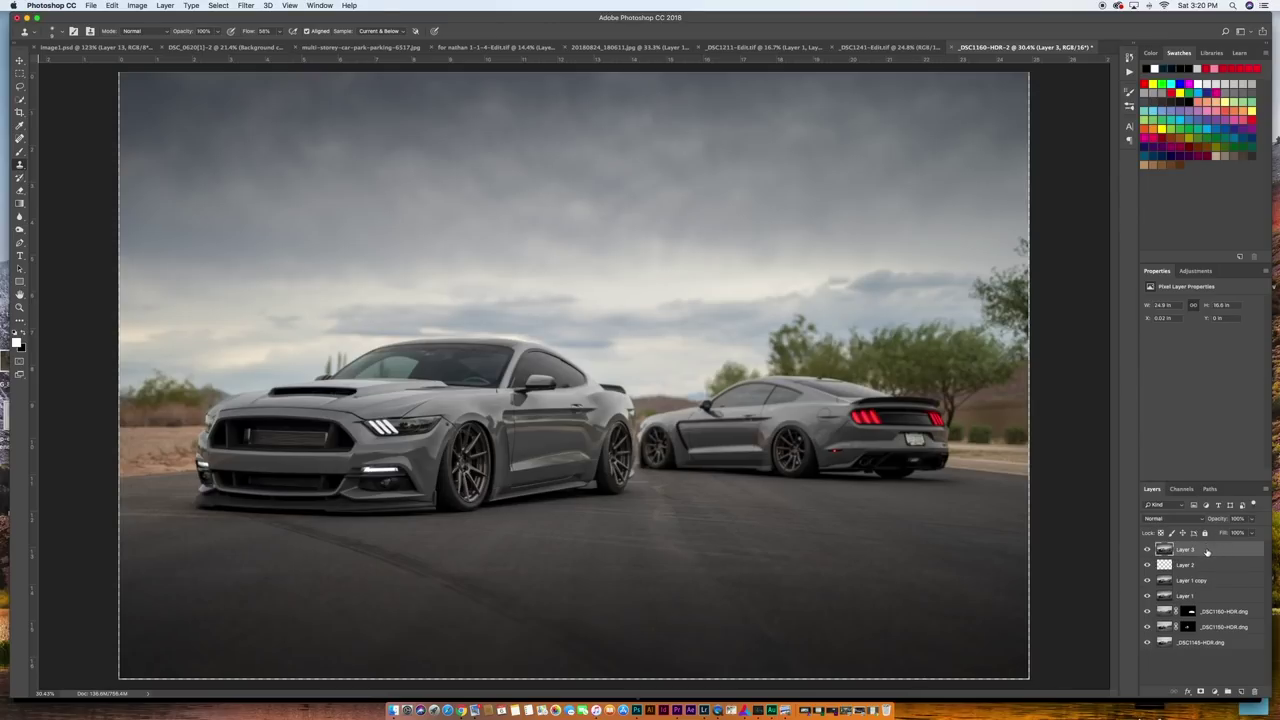
key("super+s")
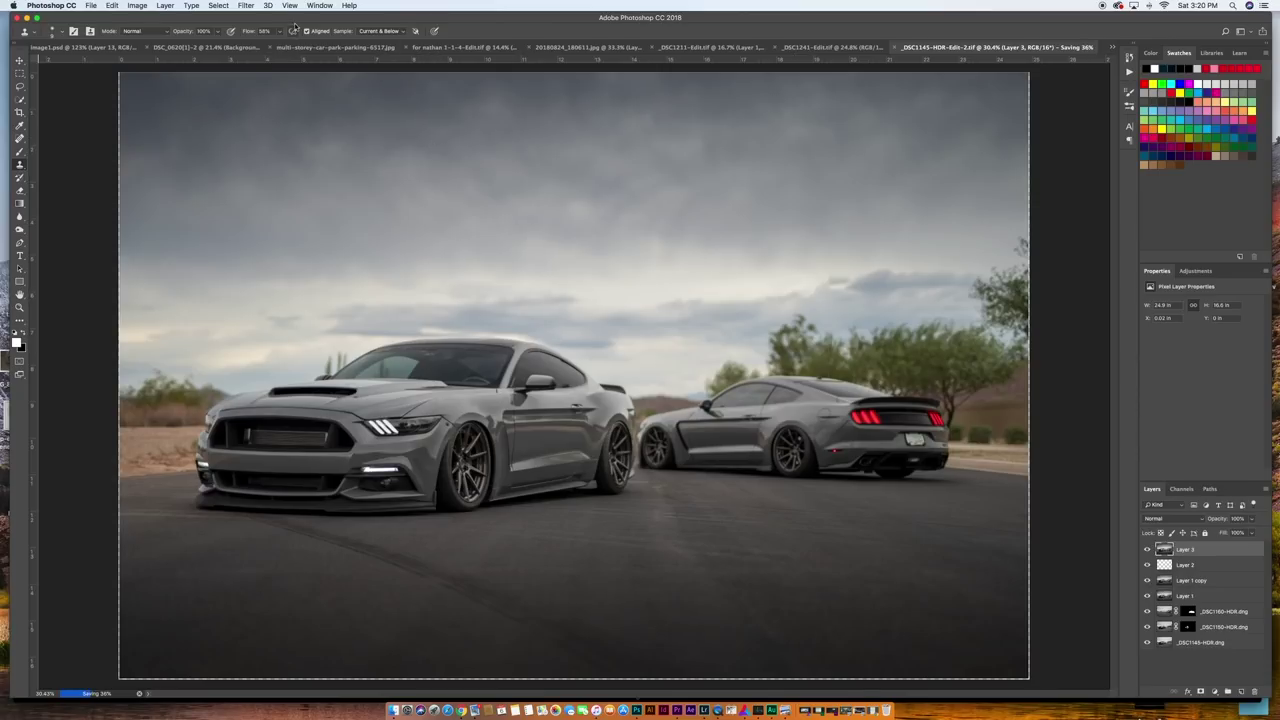
Step: Apply Color Efex Pro 4's White Neutralizer to the merged layer, sampling the front car's grey body as the neutral colour
left_click(256, 8)
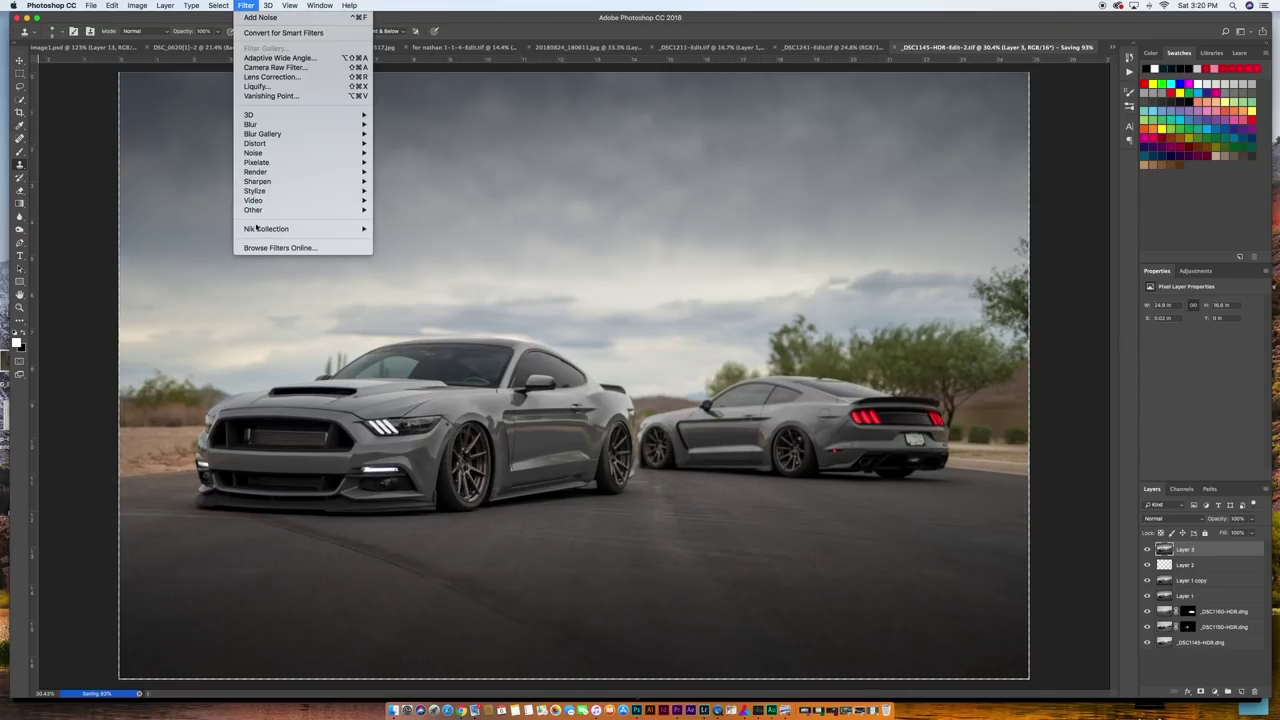
mouse_move(256, 228)
left_click(407, 239)
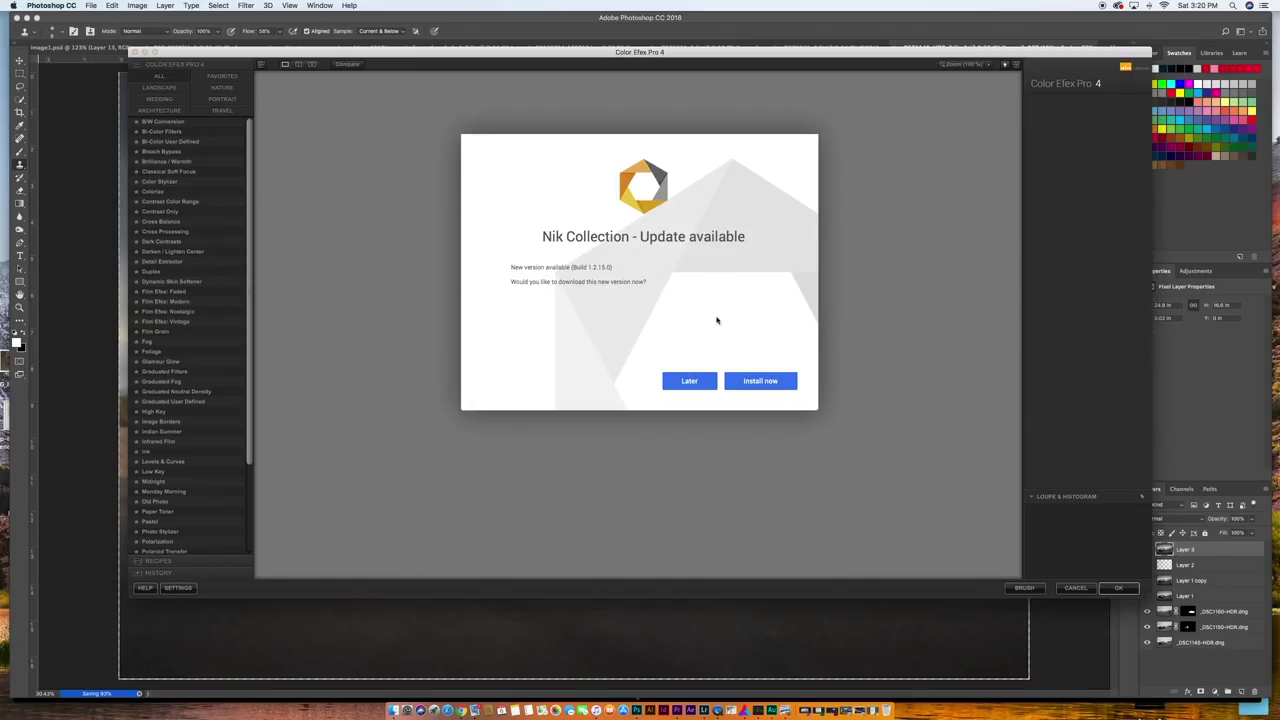
left_click(690, 382)
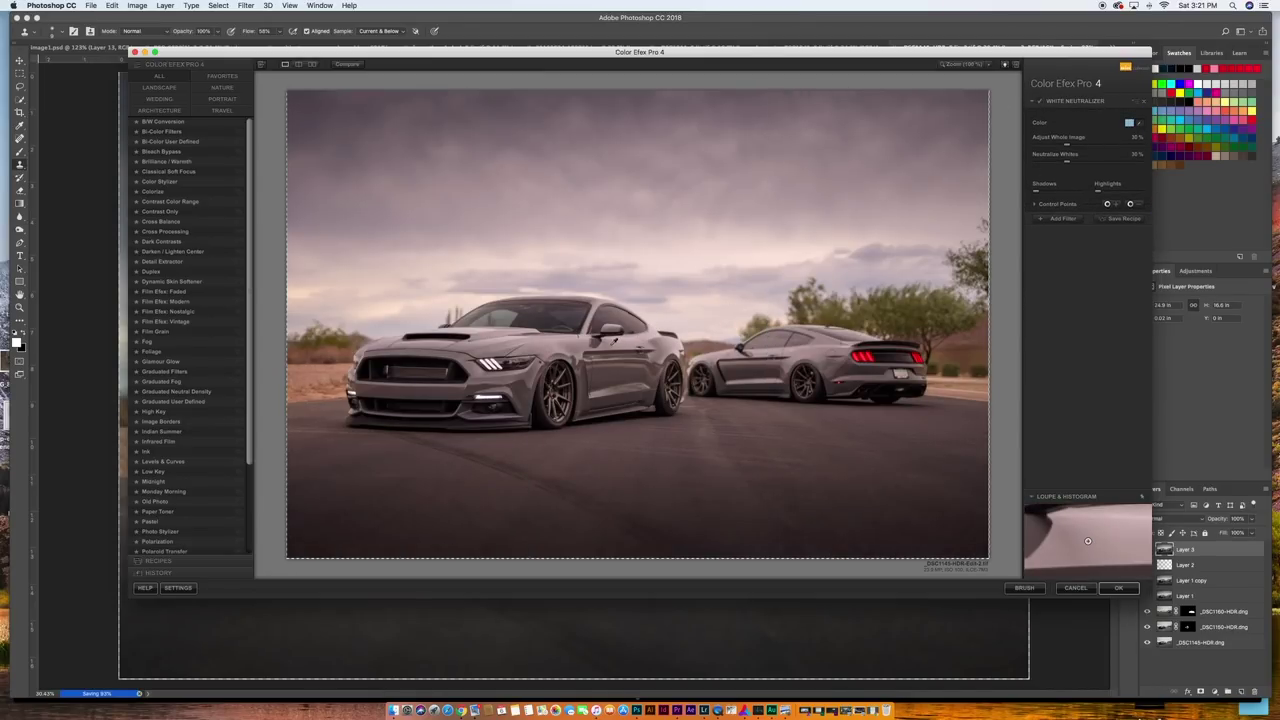
left_click(563, 341)
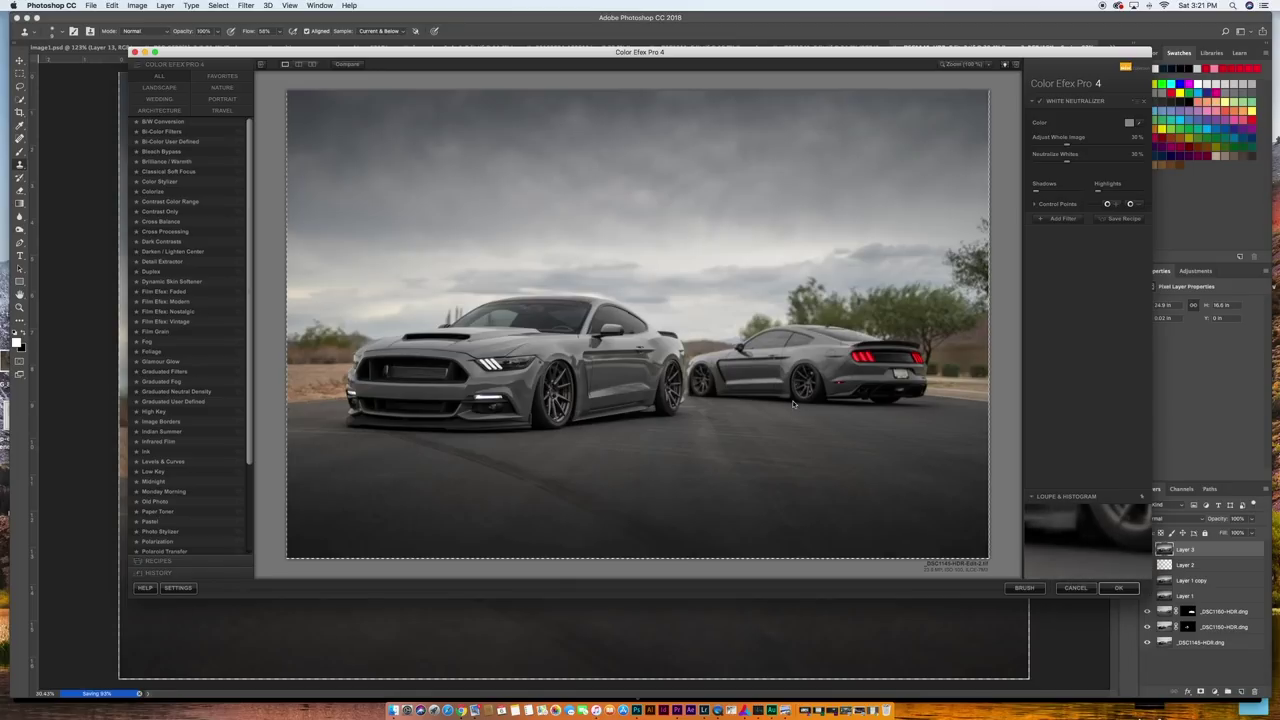
left_click(1116, 589)
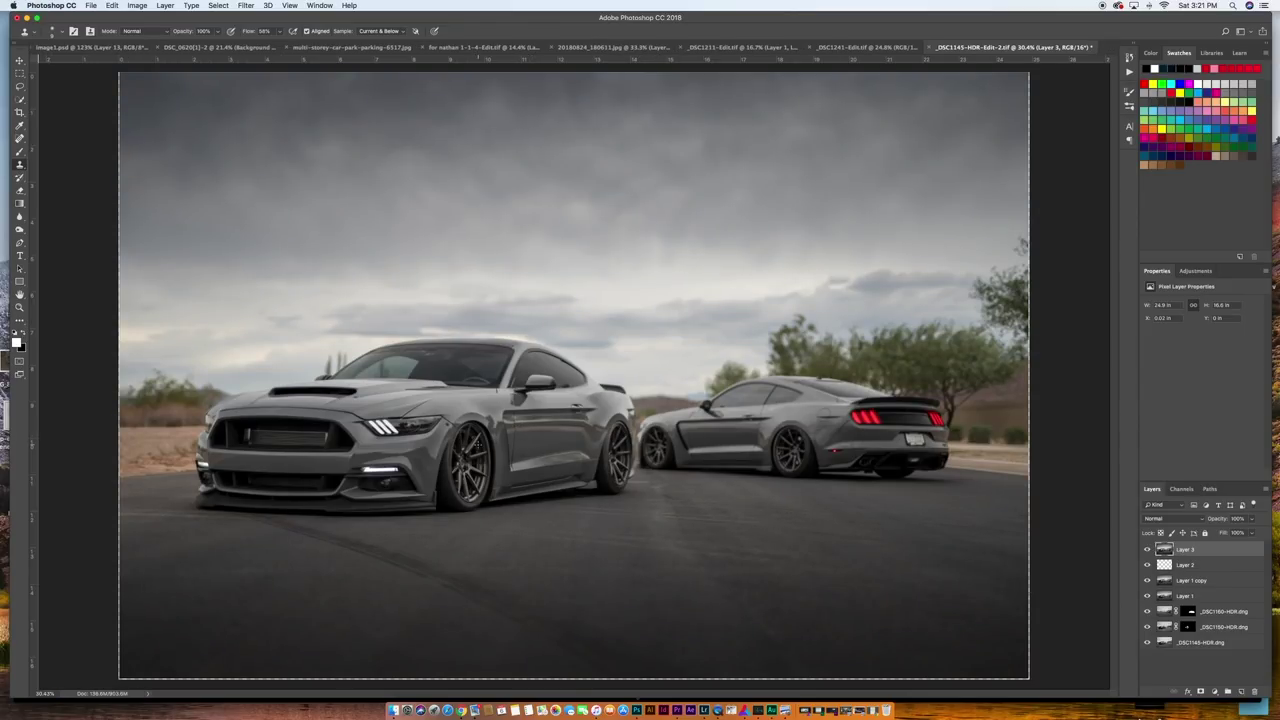
Step: Add a Curves adjustment layer and raise its midtones to brighten the image
left_click(246, 6)
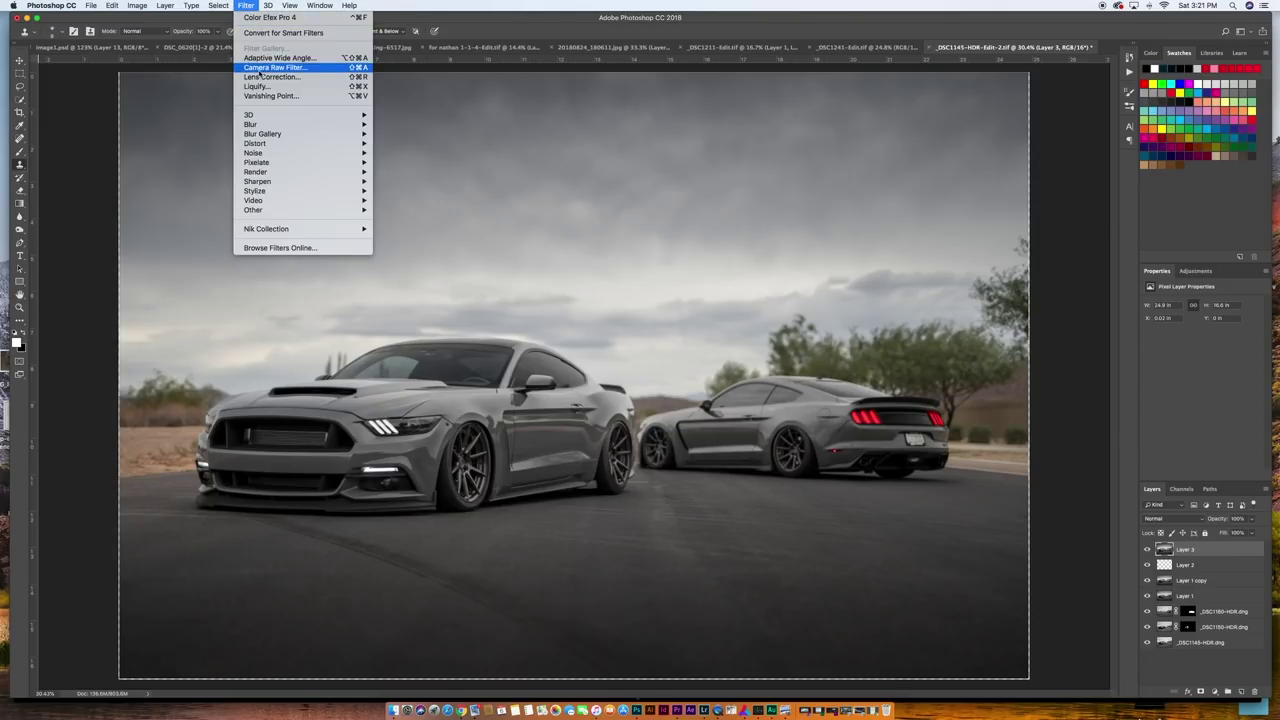
left_click(1200, 278)
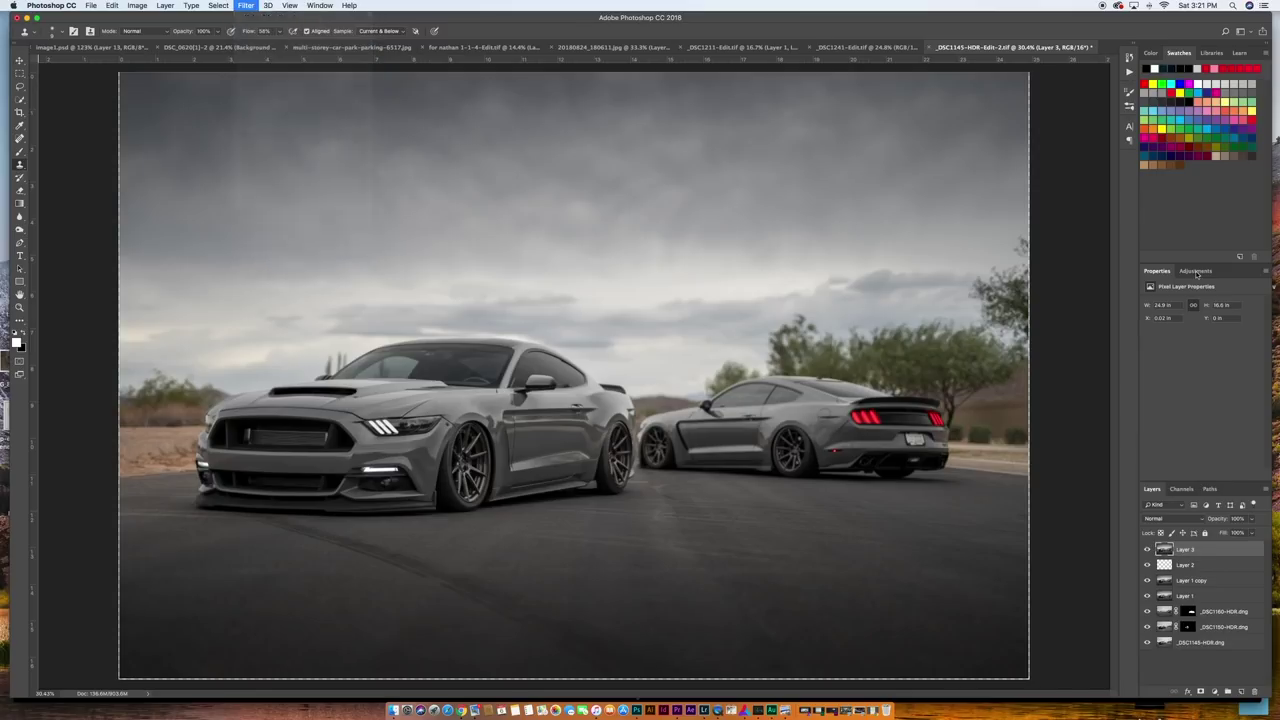
left_click(1195, 271)
left_click(1192, 293)
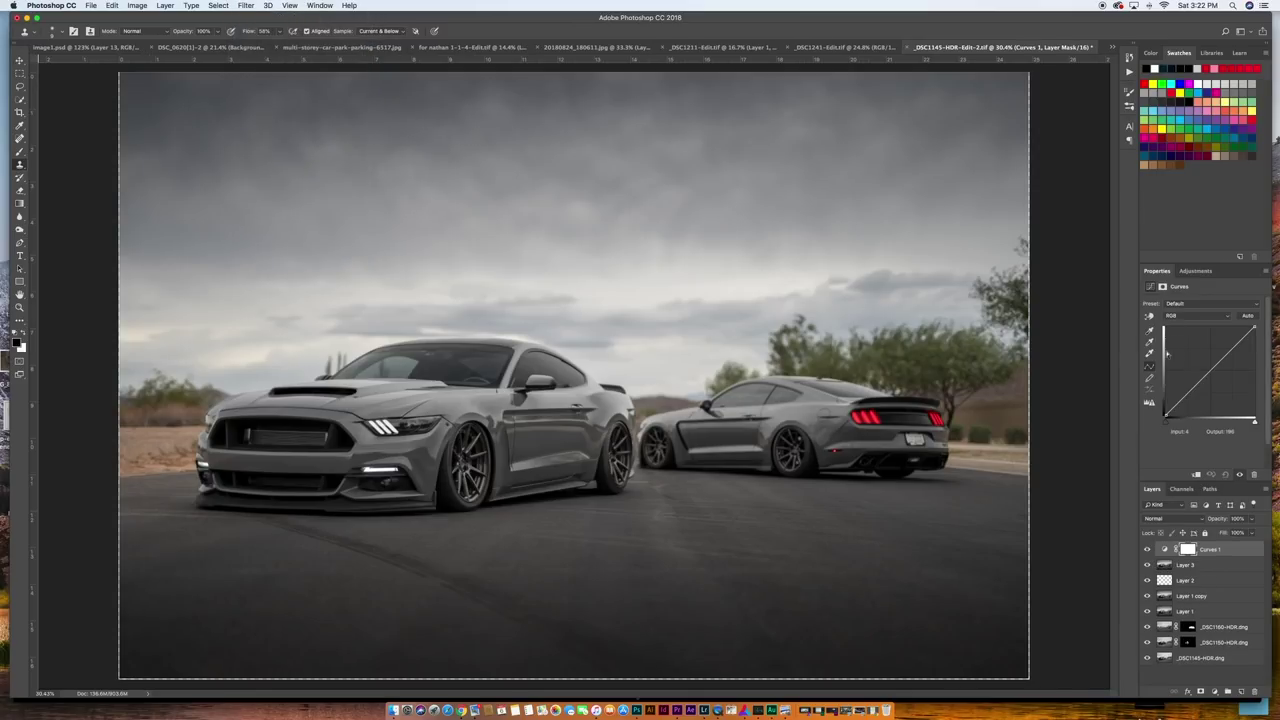
left_click_drag(1208, 372, 1206, 369)
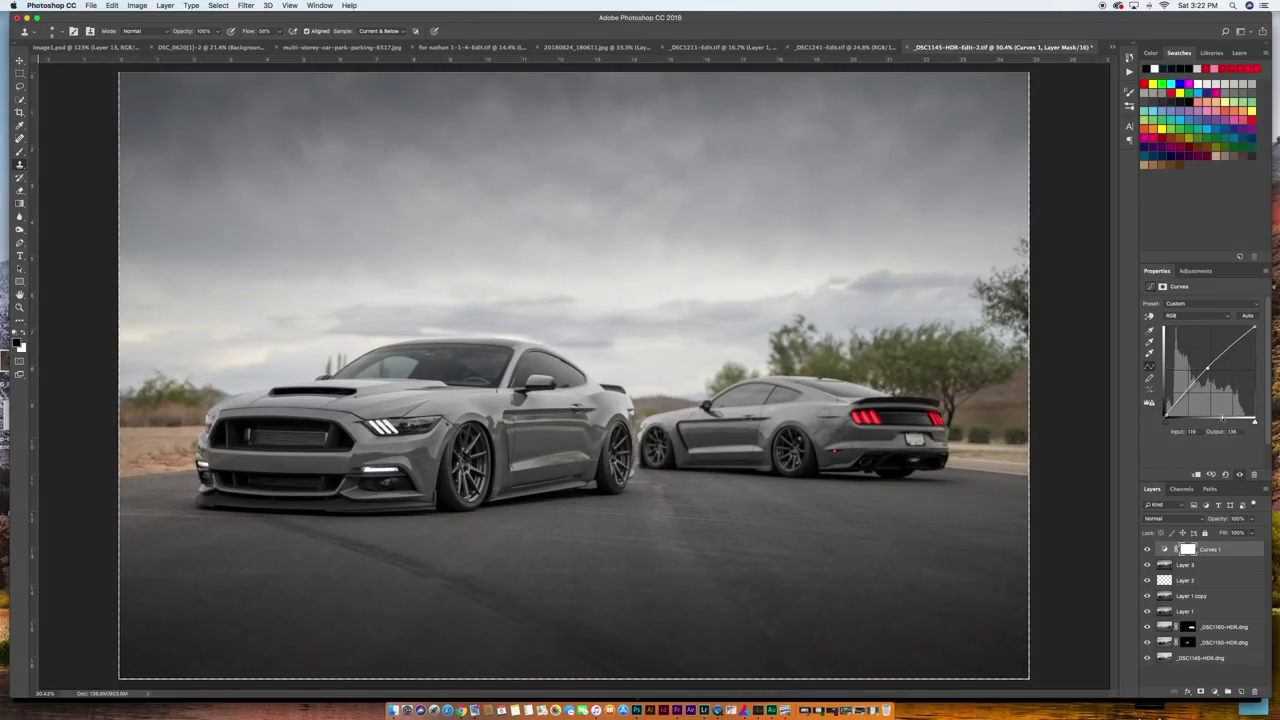
Step: Invert the Curves mask to black and paint white over the cars with a large soft brush at reduced flow
left_click(1190, 550)
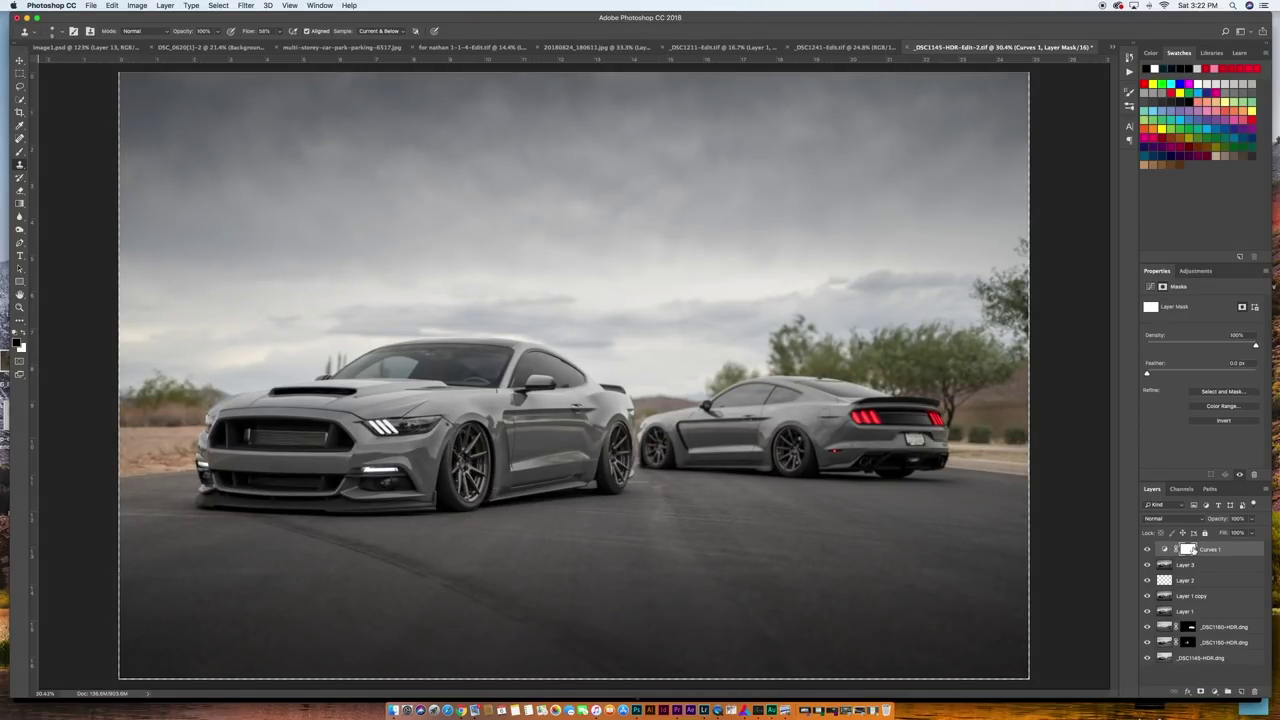
key("super+i")
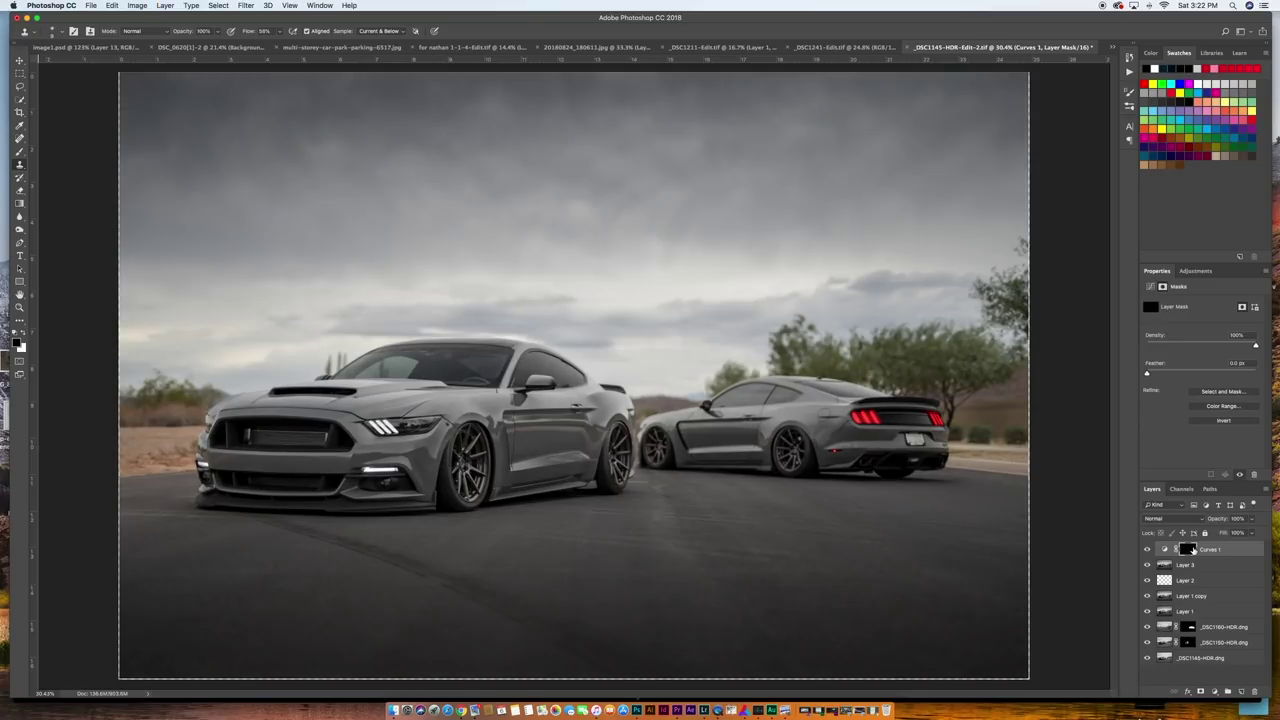
key("b")
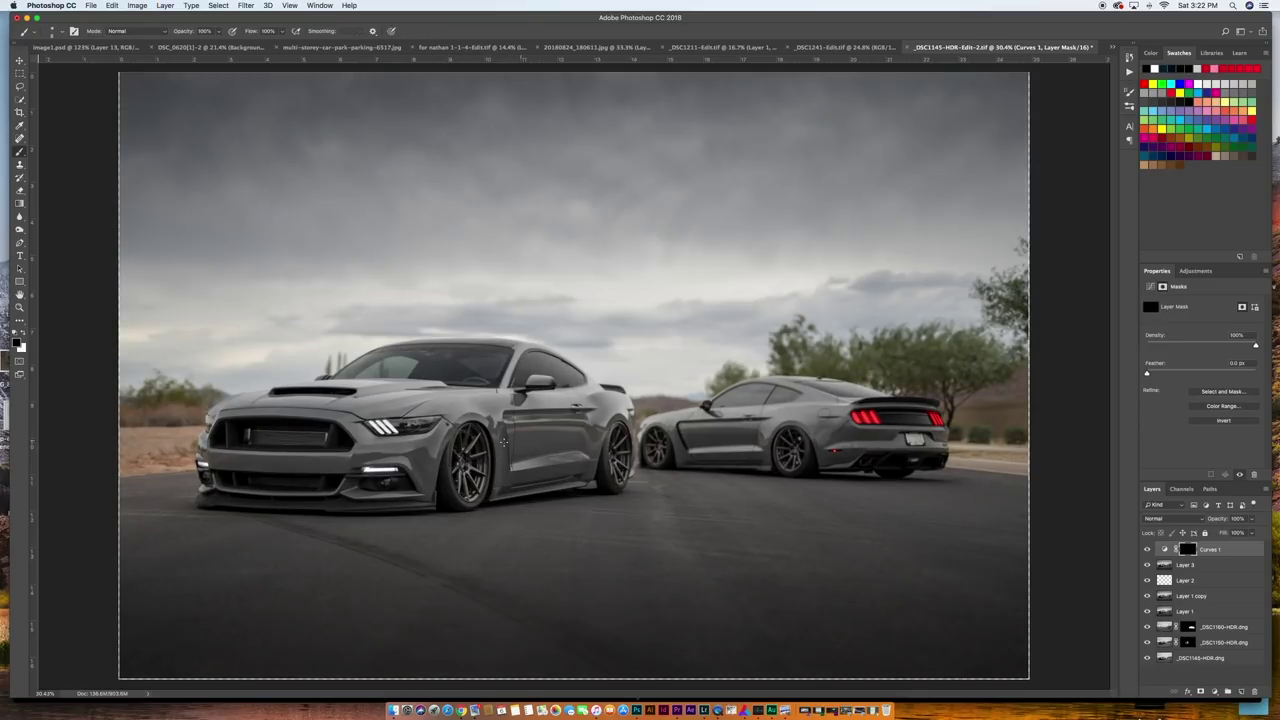
key("bracketright")
key("bracketright")
key("bracketright")
key("bracketright")
key("bracketright")
key("bracketright")
key("bracketright")
key("bracketright")
key("bracketright")
key("bracketright")
left_click_drag(252, 31, 212, 36)
mouse_move(500, 453)
left_mouse_down()
mouse_move(471, 471)
mouse_move(378, 428)
mouse_move(300, 452)
mouse_move(295, 466)
mouse_move(290, 400)
mouse_move(340, 385)
left_mouse_up()
mouse_move(420, 410)
left_mouse_down()
mouse_move(600, 375)
mouse_move(270, 398)
mouse_move(735, 400)
left_mouse_up()
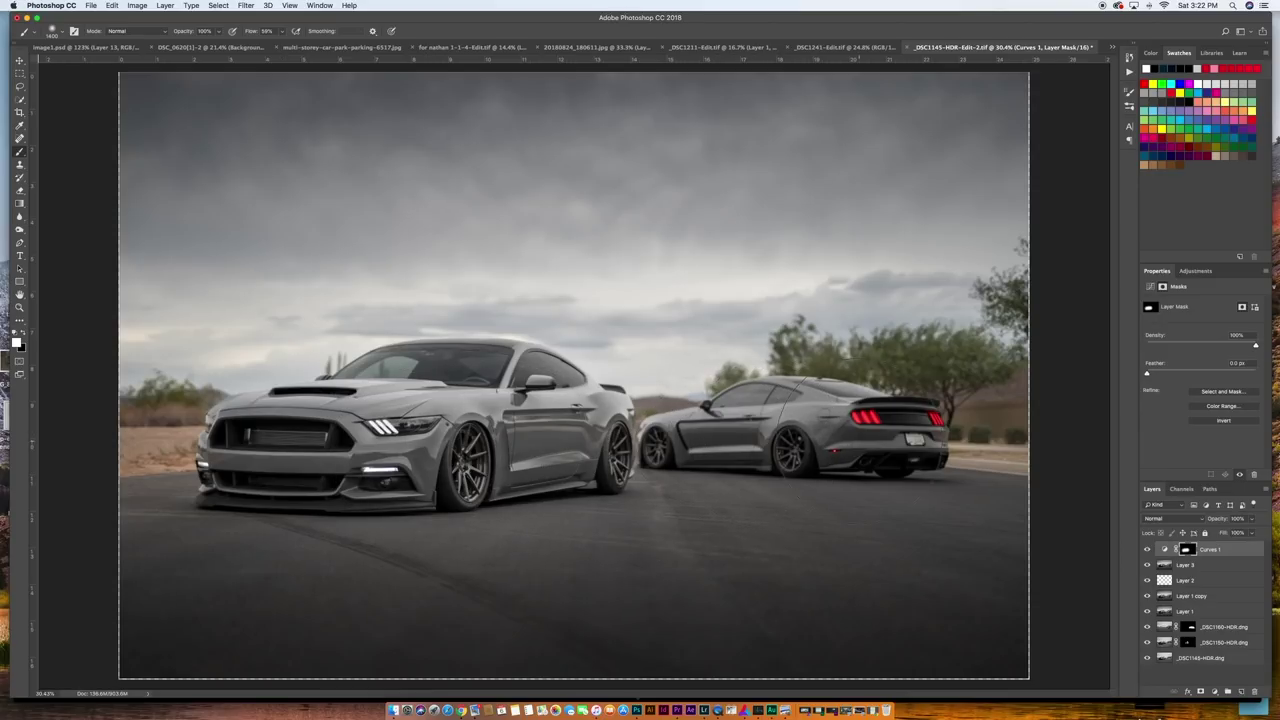
Step: Shrink the brush and extend the painted area of the Curves mask over the rear car
key("bracketleft")
key("bracketleft")
key("bracketleft")
key("bracketleft")
key("bracketleft")
key("bracketleft")
key("bracketleft")
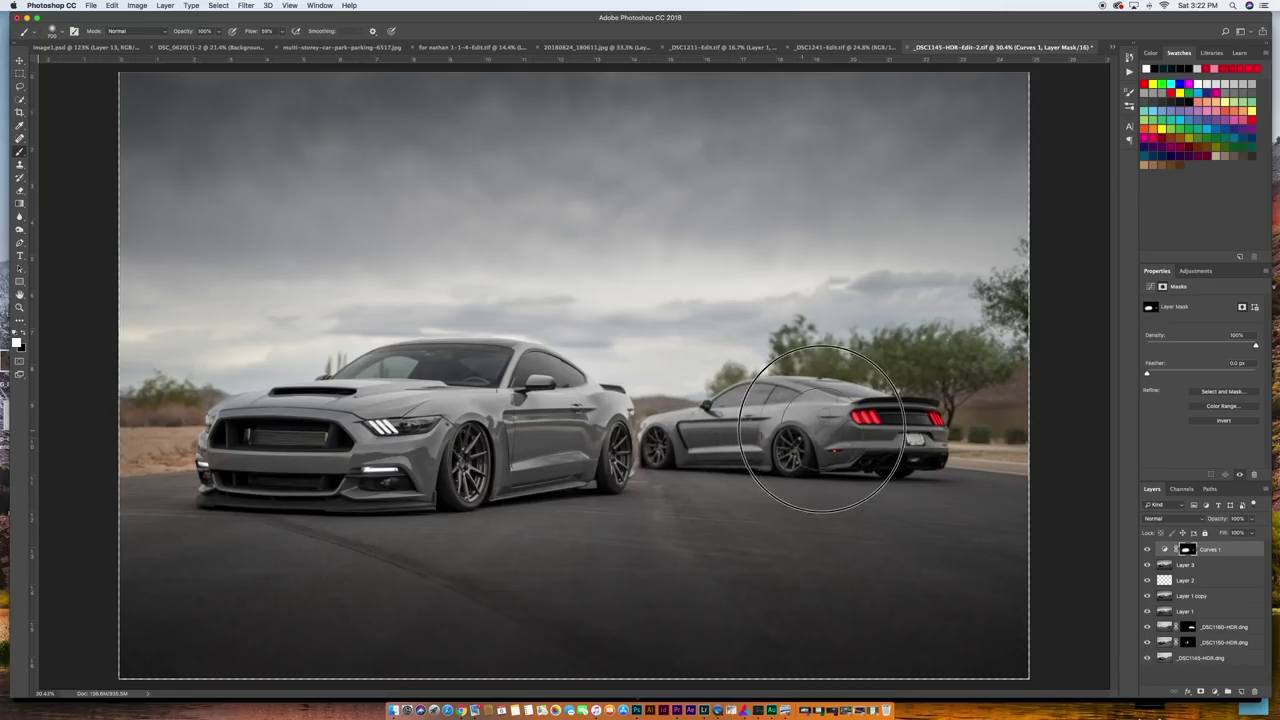
Step: Raise the Curves midtone point to output 142 and compare the cars with the adjustment hidden and shown
left_click(1166, 549)
left_click_drag(1202, 368, 1206, 366)
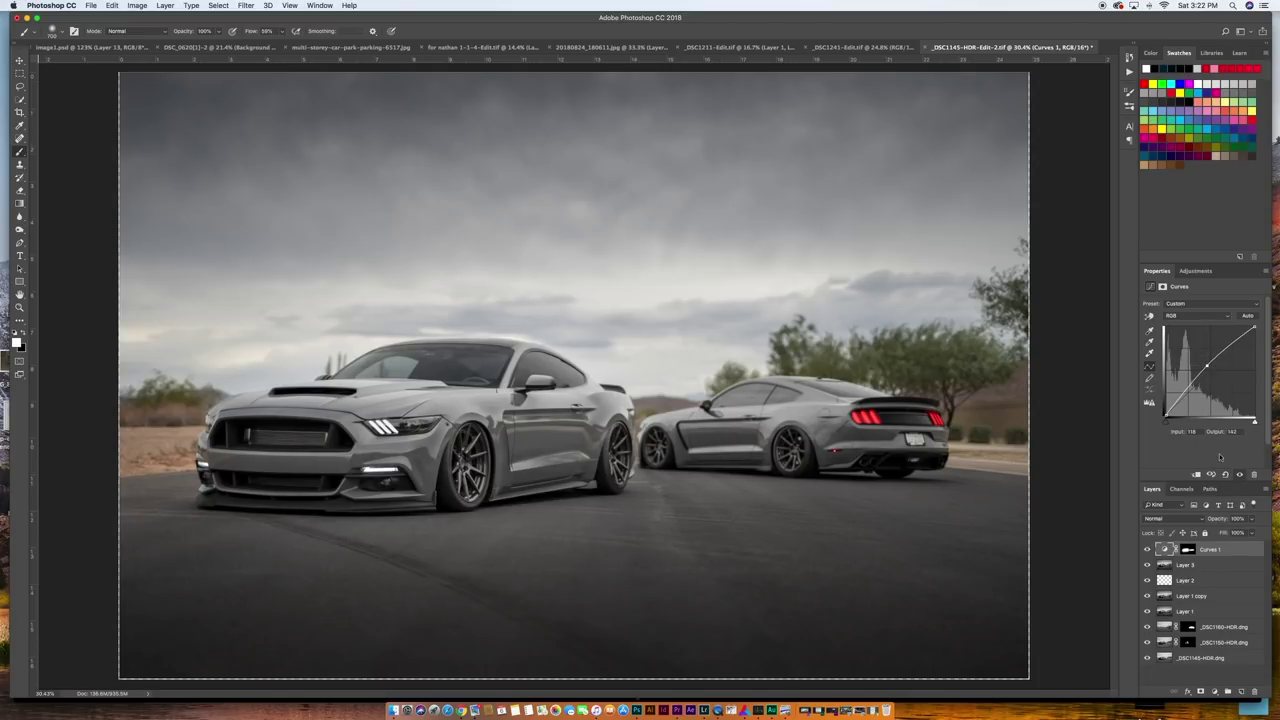
left_click(1147, 549)
left_click(1147, 549)
left_click(1147, 549)
left_click(1147, 549)
left_click(1147, 549)
left_click(1147, 549)
Step: Add an empty layer above the Curves adjustment and choose the Dust/Smoke Brush from the special effects brushes
left_click(1241, 691)
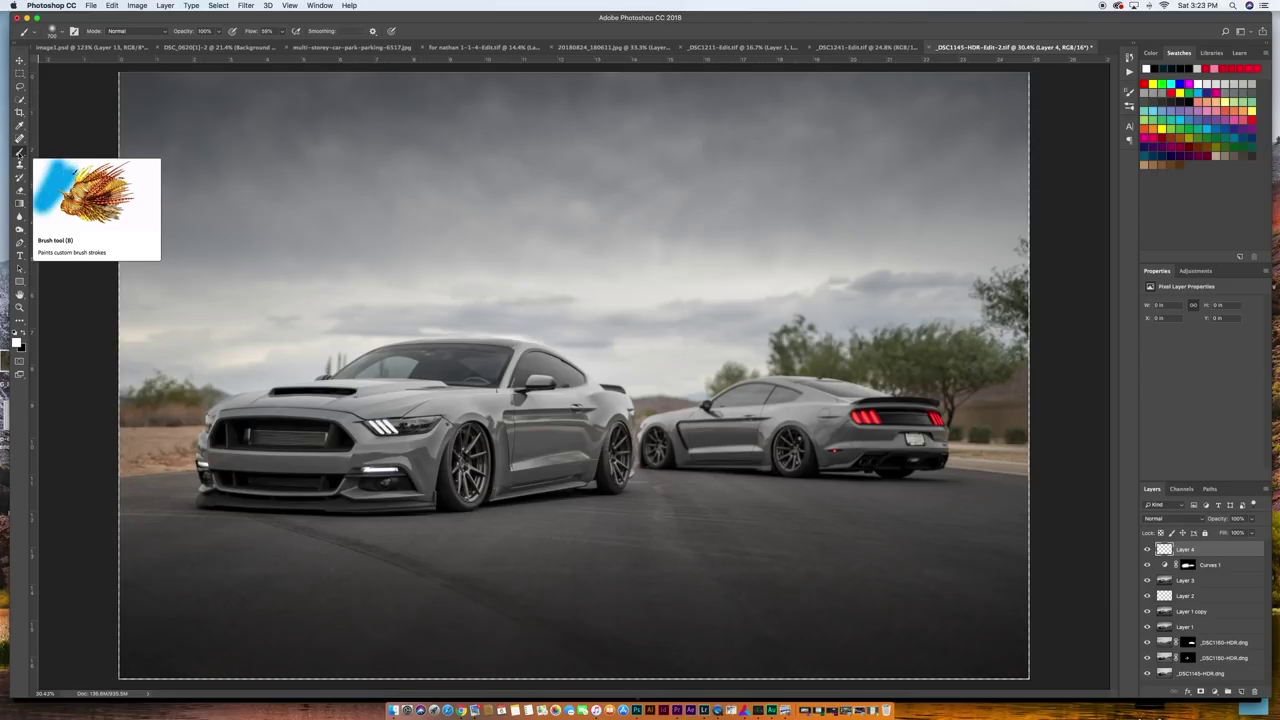
left_click(19, 152)
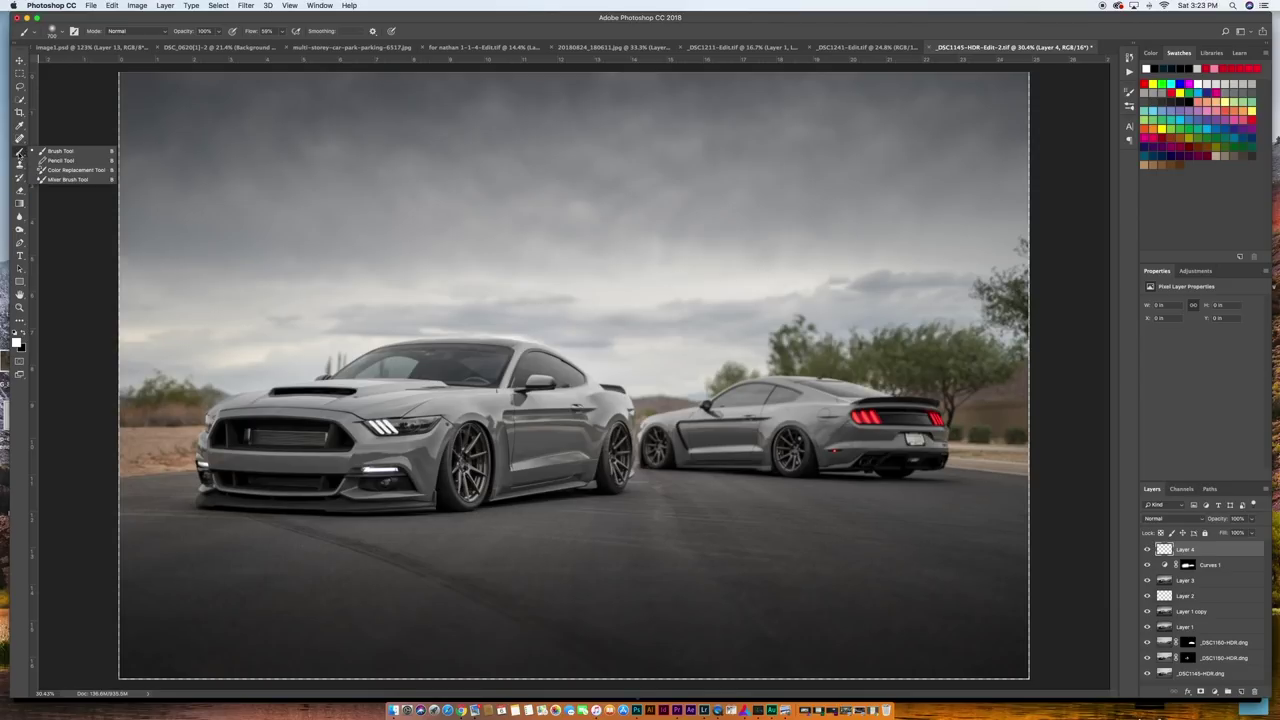
left_click(60, 151)
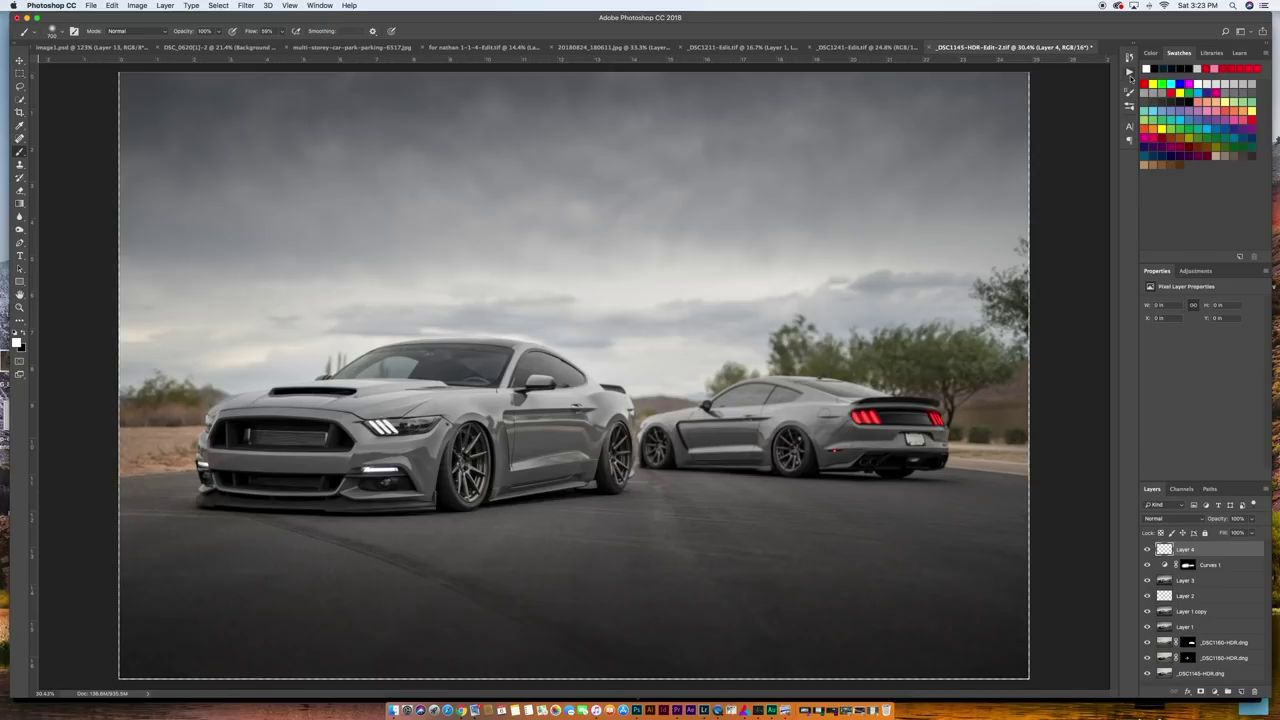
left_click(1130, 108)
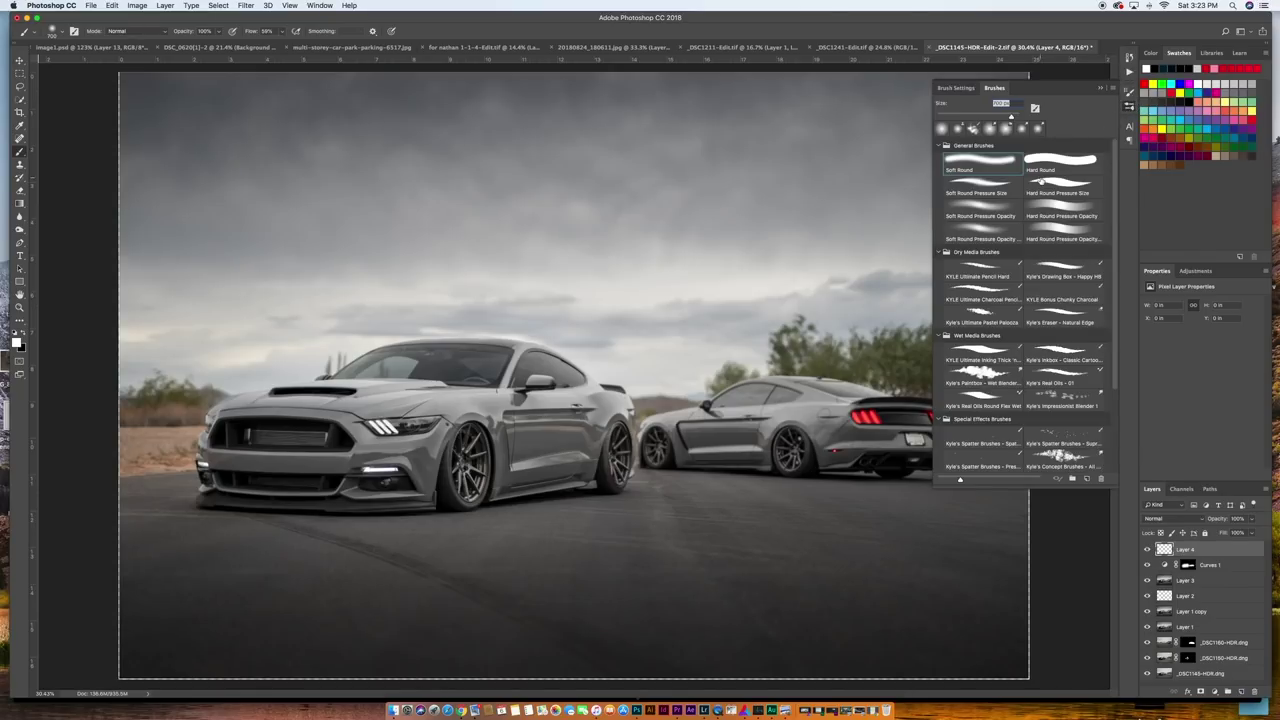
scroll(1020, 240, "down", 5)
left_click(966, 451)
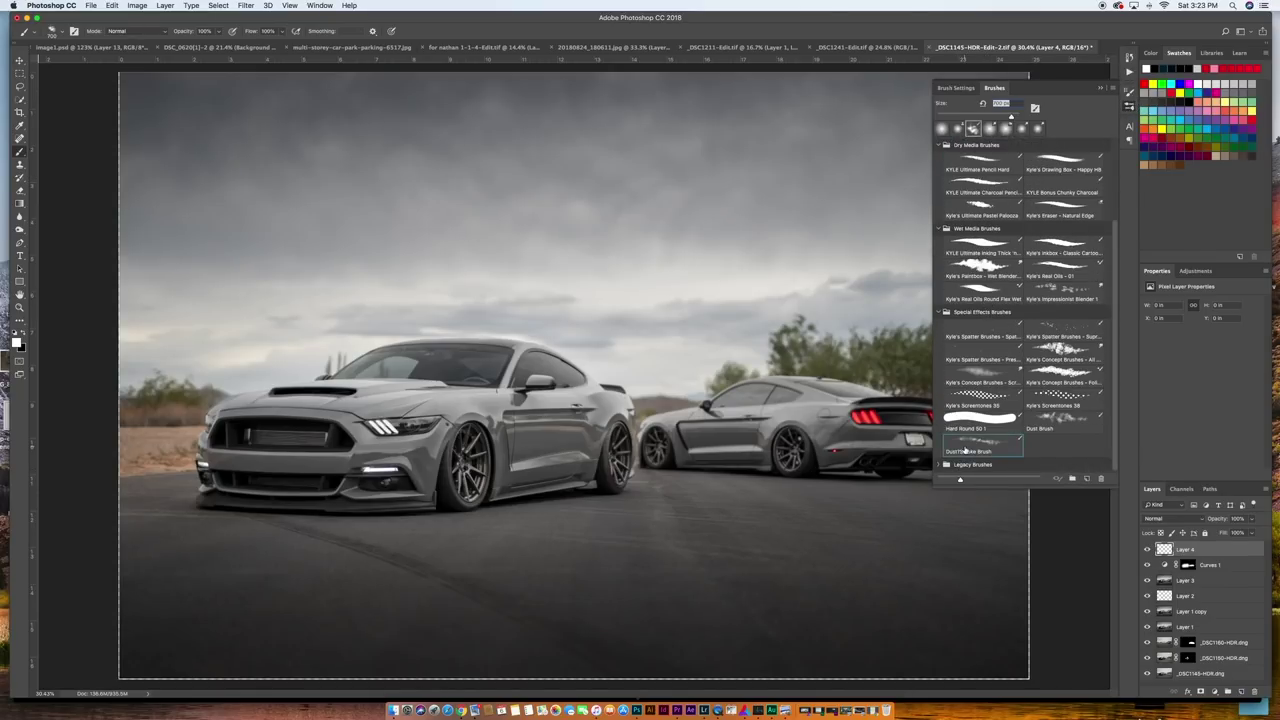
left_click(1061, 455)
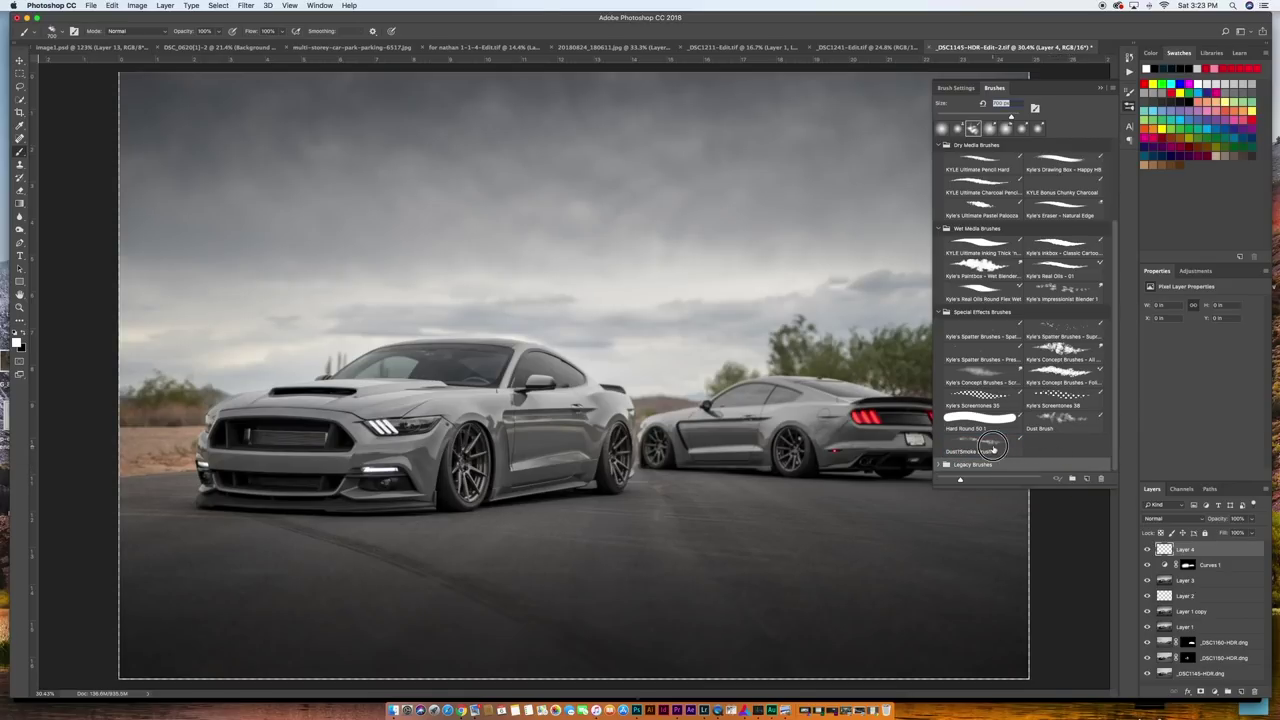
left_click(992, 446)
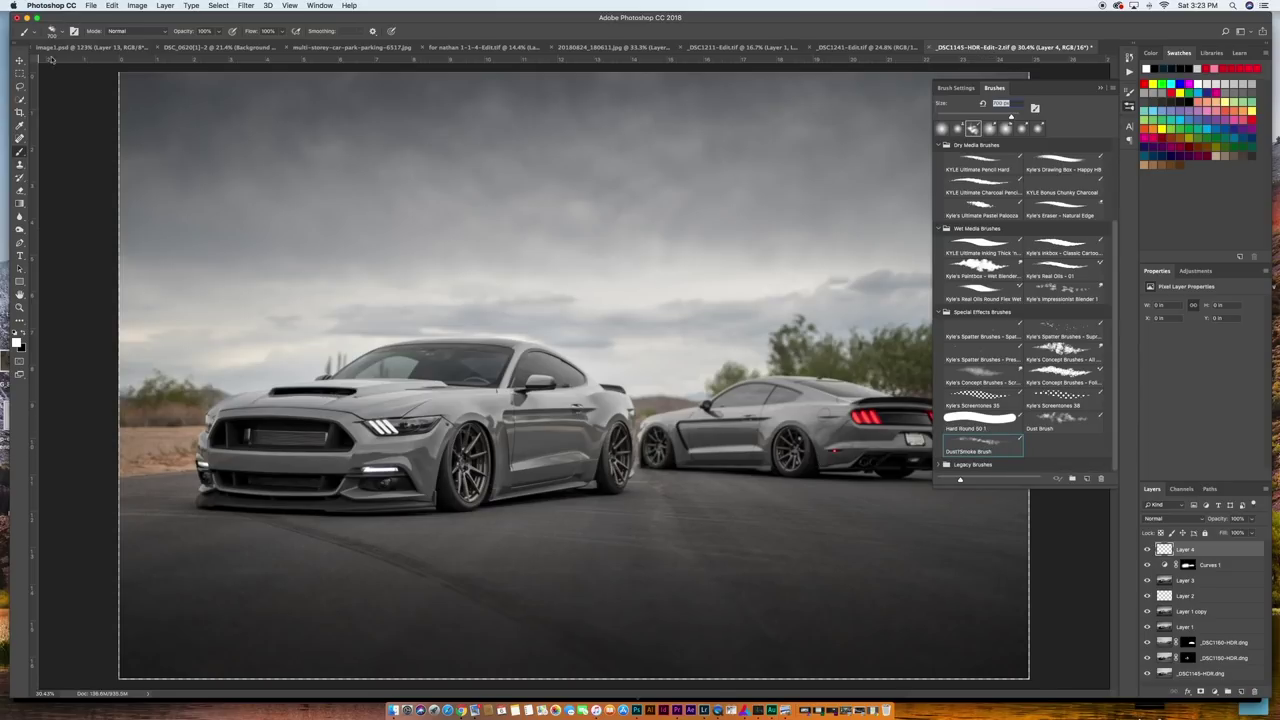
left_click(19, 60)
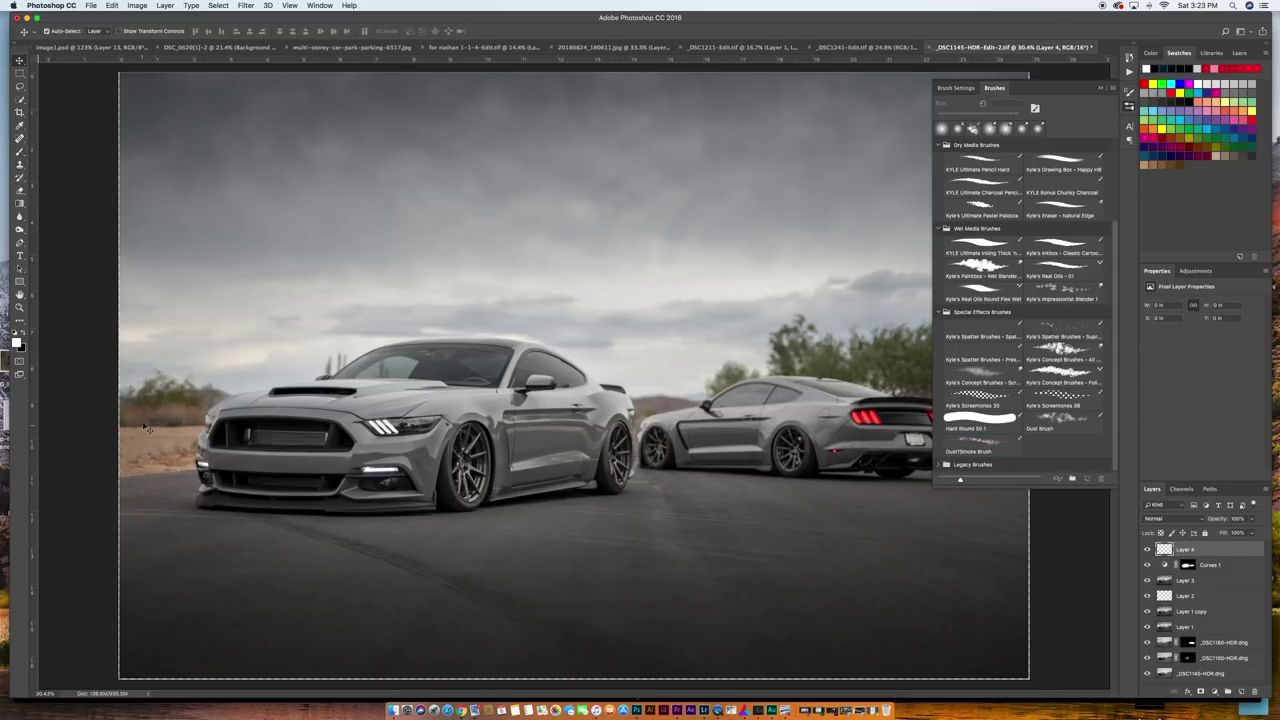
Step: Enlarge the Dust/Smoke Brush and try a dust stroke over the desert beside the front car, then undo it
left_click(1104, 84)
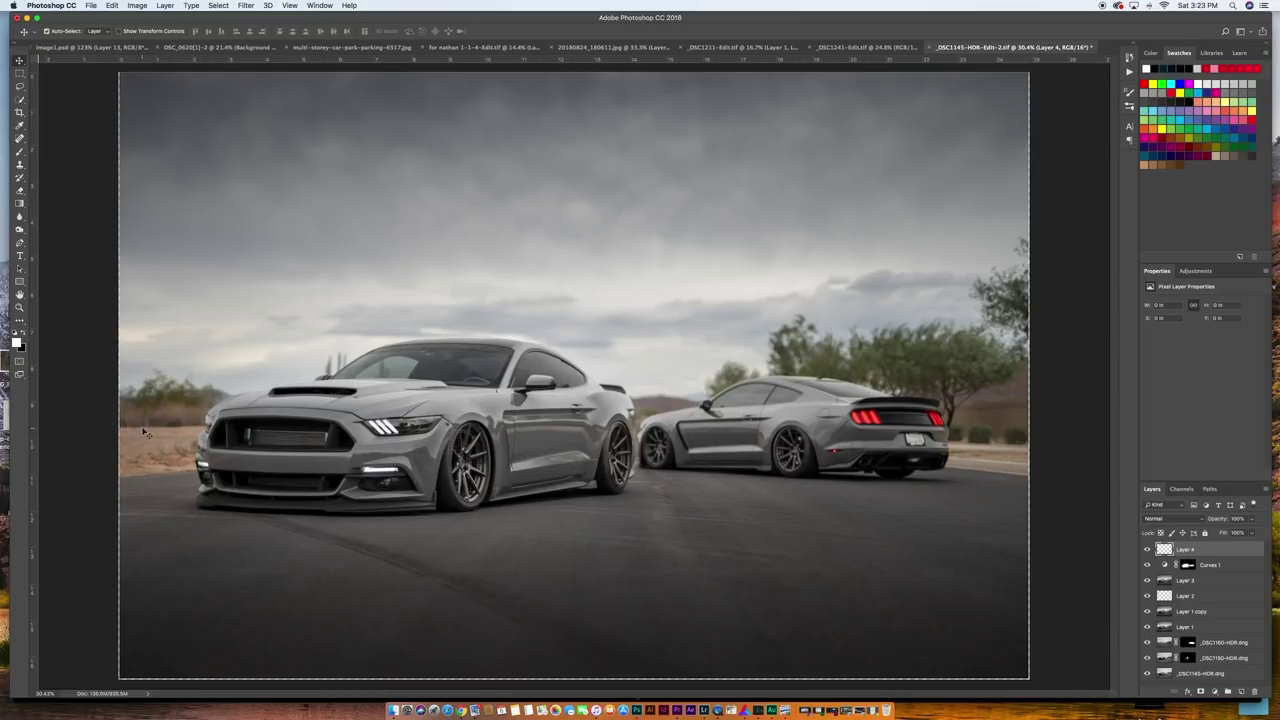
left_click(19, 151)
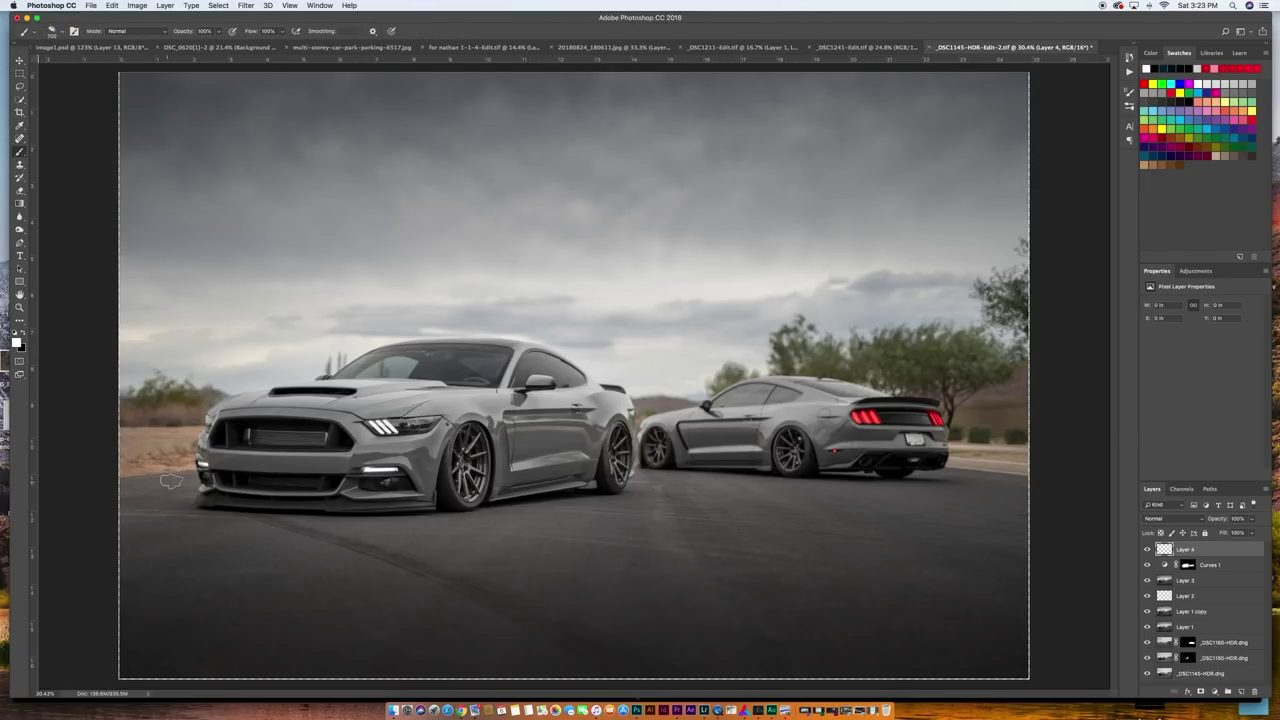
key("bracketright")
key("bracketright")
key("bracketright")
key("bracketright")
left_click_drag(143, 427, 162, 418)
key("super+z")
Step: Set the background colour to light grey, RGB 204, and paint dust over the desert at both side edges of the photo
left_click(21, 347)
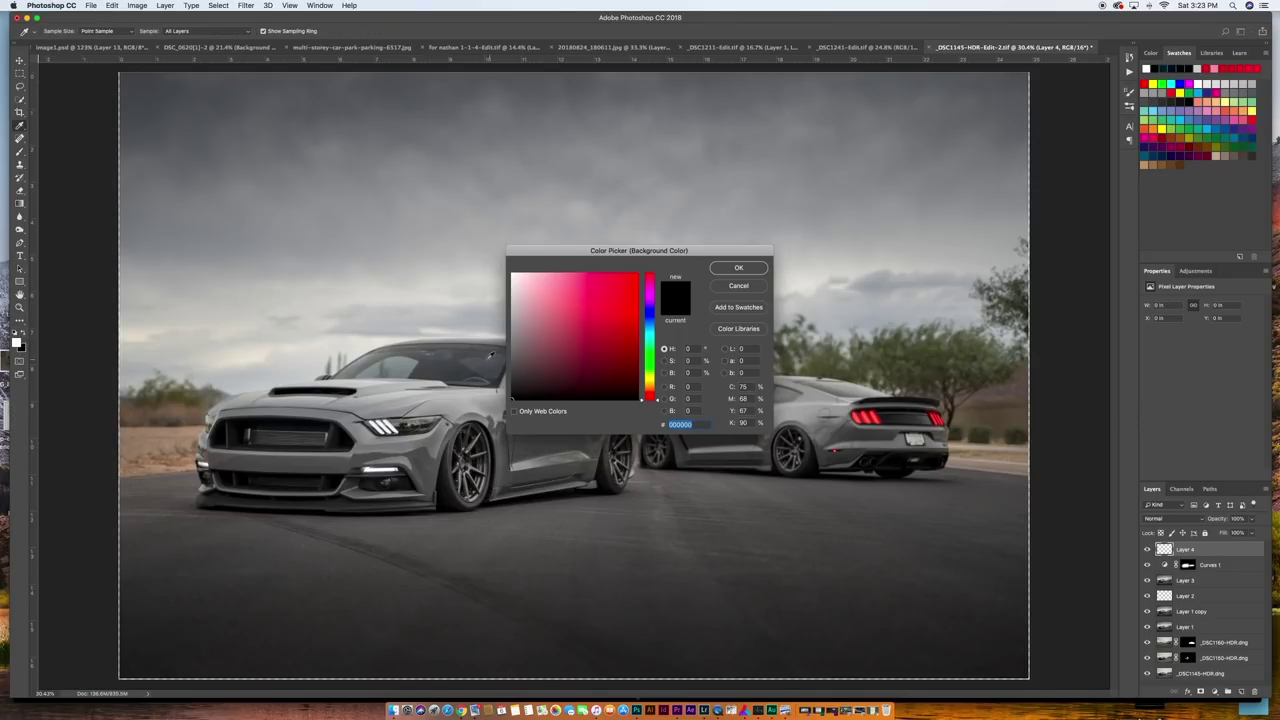
left_click_drag(510, 275, 511, 297)
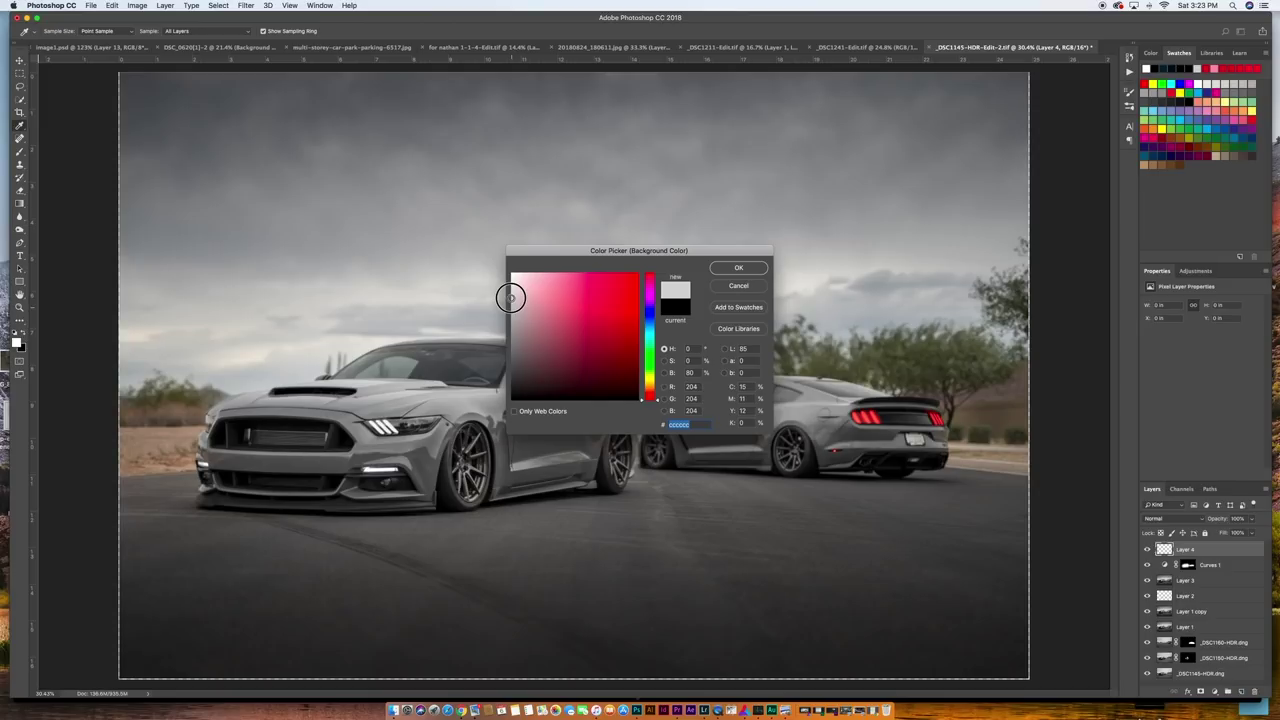
left_click(738, 267)
mouse_move(100, 405)
left_mouse_down()
mouse_move(137, 414)
mouse_move(63, 395)
left_mouse_up()
mouse_move(1038, 453)
left_mouse_down()
mouse_move(1014, 418)
mouse_move(967, 450)
left_mouse_up()
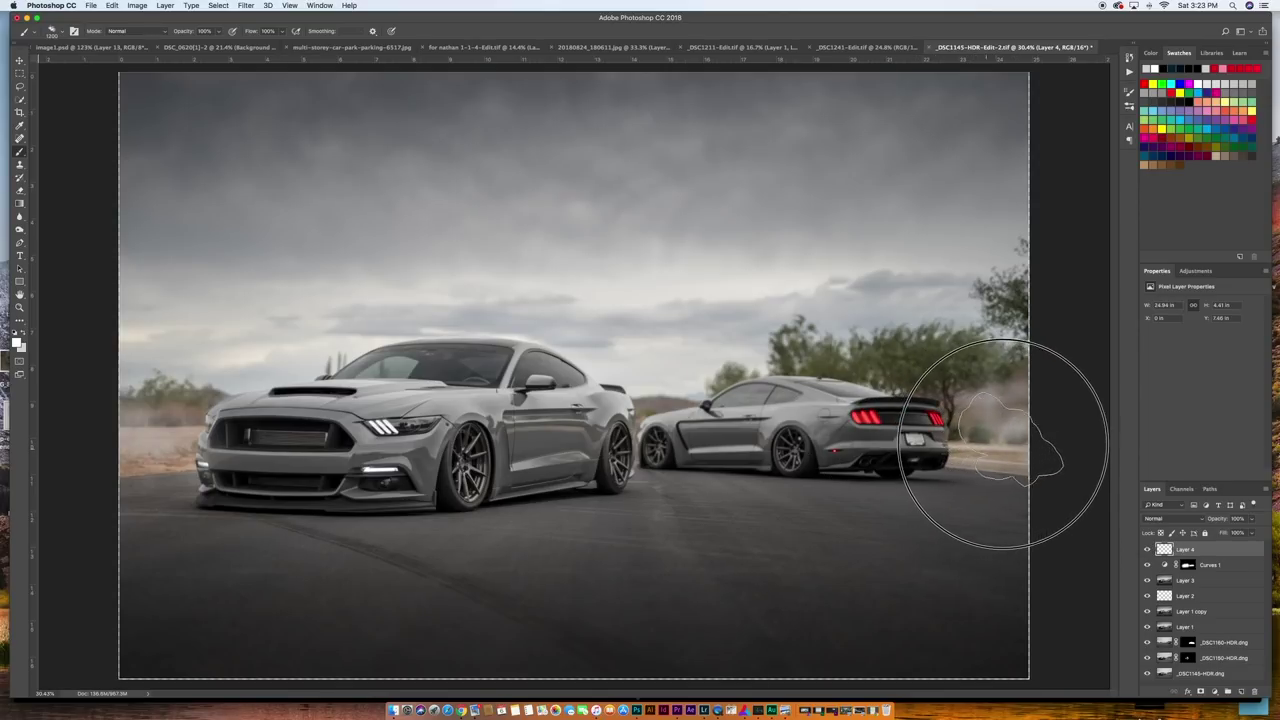
Step: Set the dust layer to 60% opacity with a new layer mask, and choose the Soft Round brush with black for masking
left_click_drag(1221, 518, 1204, 521)
left_click(1201, 691)
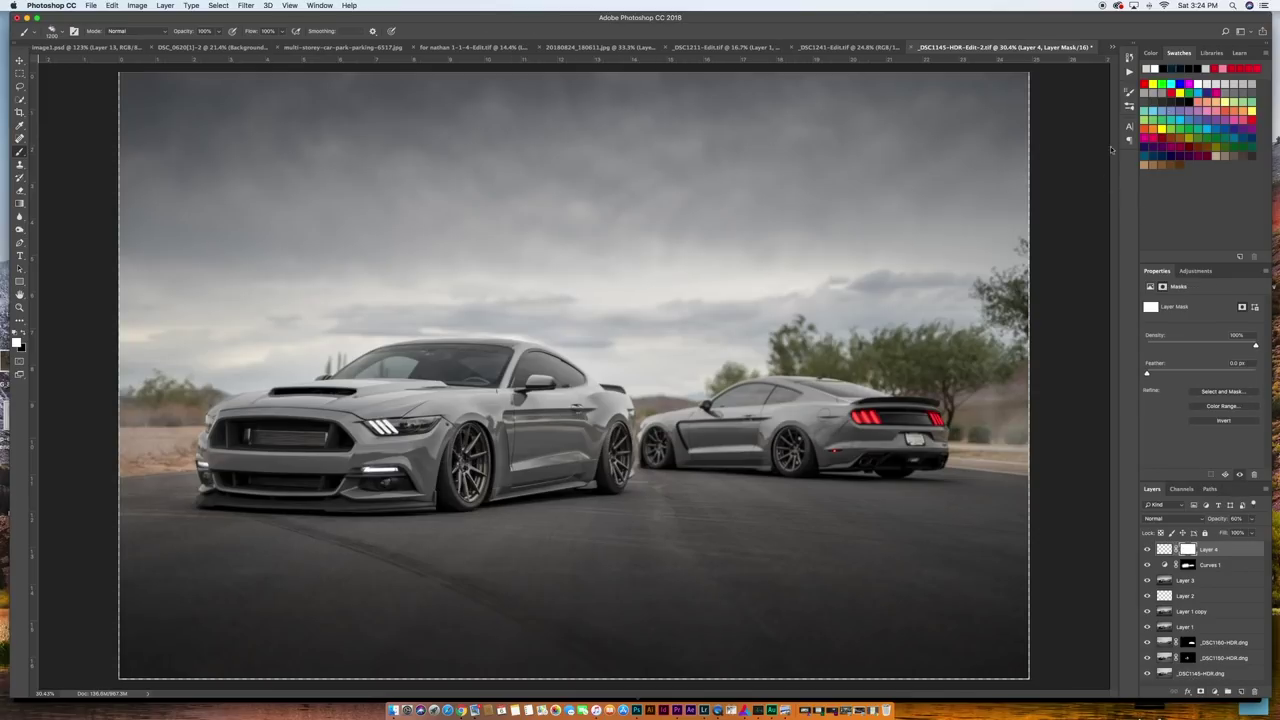
left_click(1130, 108)
scroll(984, 177, "up", 3)
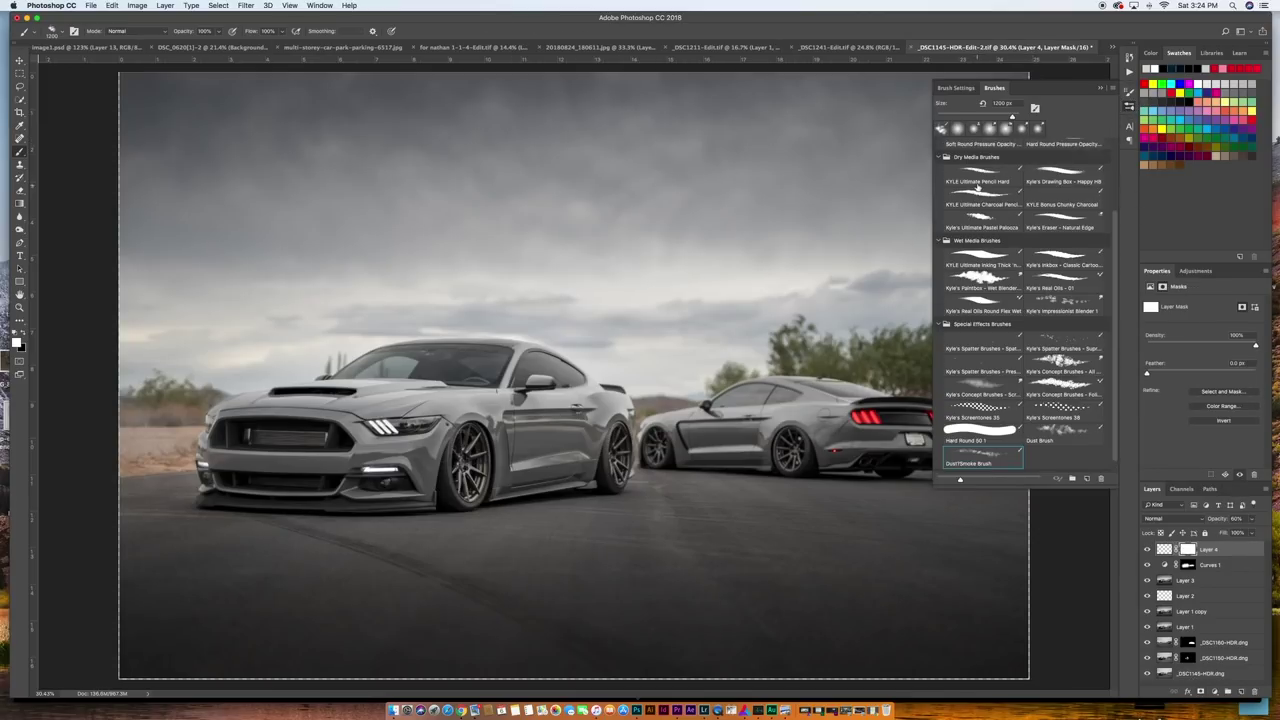
left_click(978, 160)
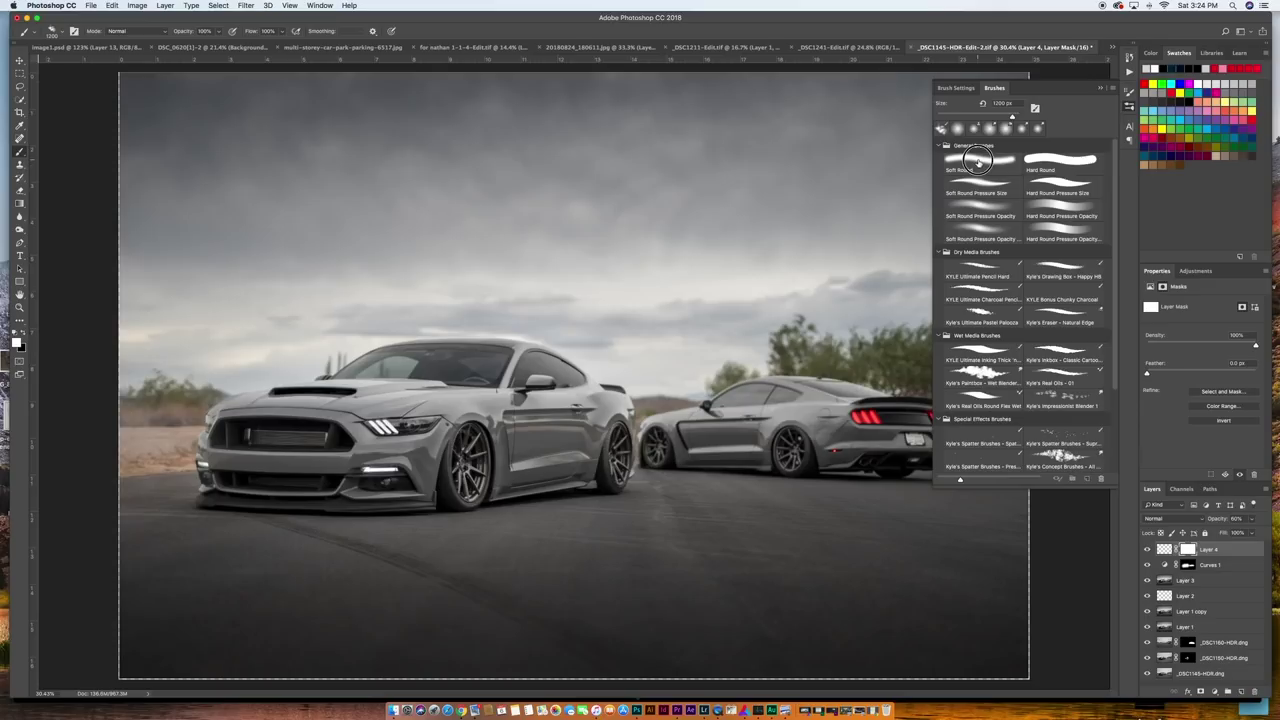
left_click(1100, 88)
key("x")
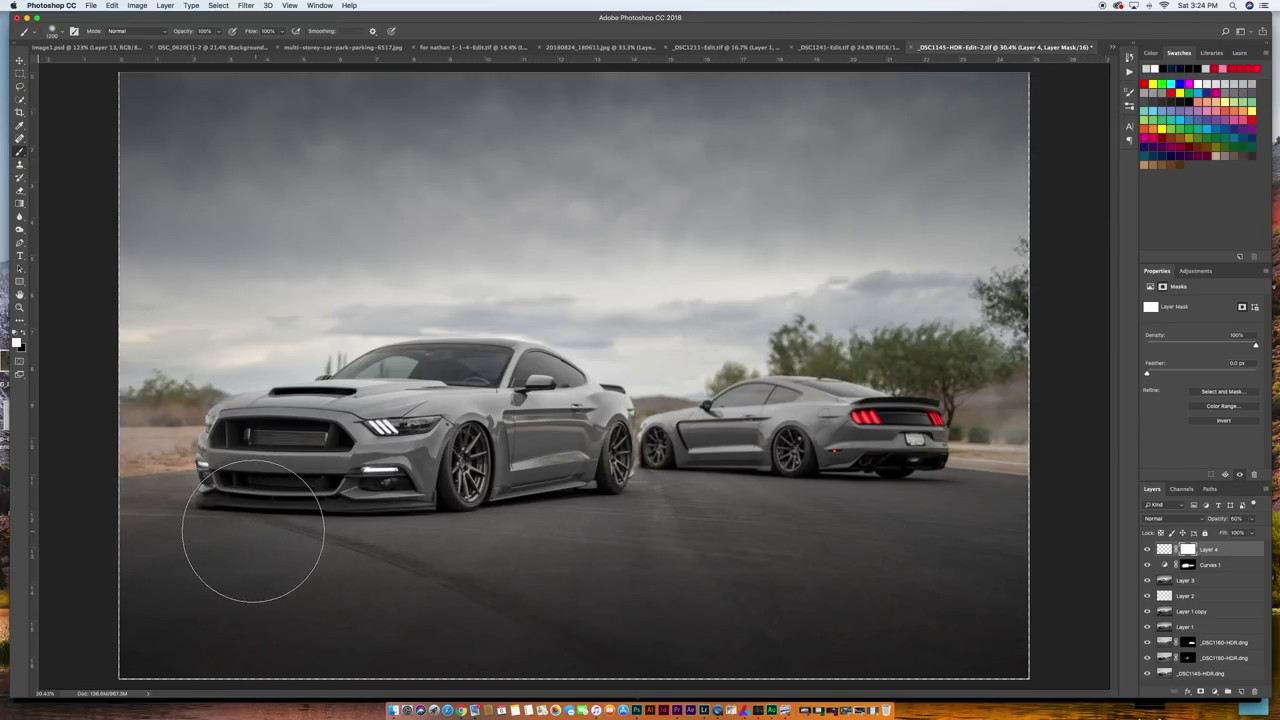
Step: Paint black on the dust layer's mask over the front car and the pavement, resizing the soft brush as needed
key("bracketleft")
key("bracketleft")
key("bracketleft")
key("bracketleft")
key("bracketleft")
key("bracketleft")
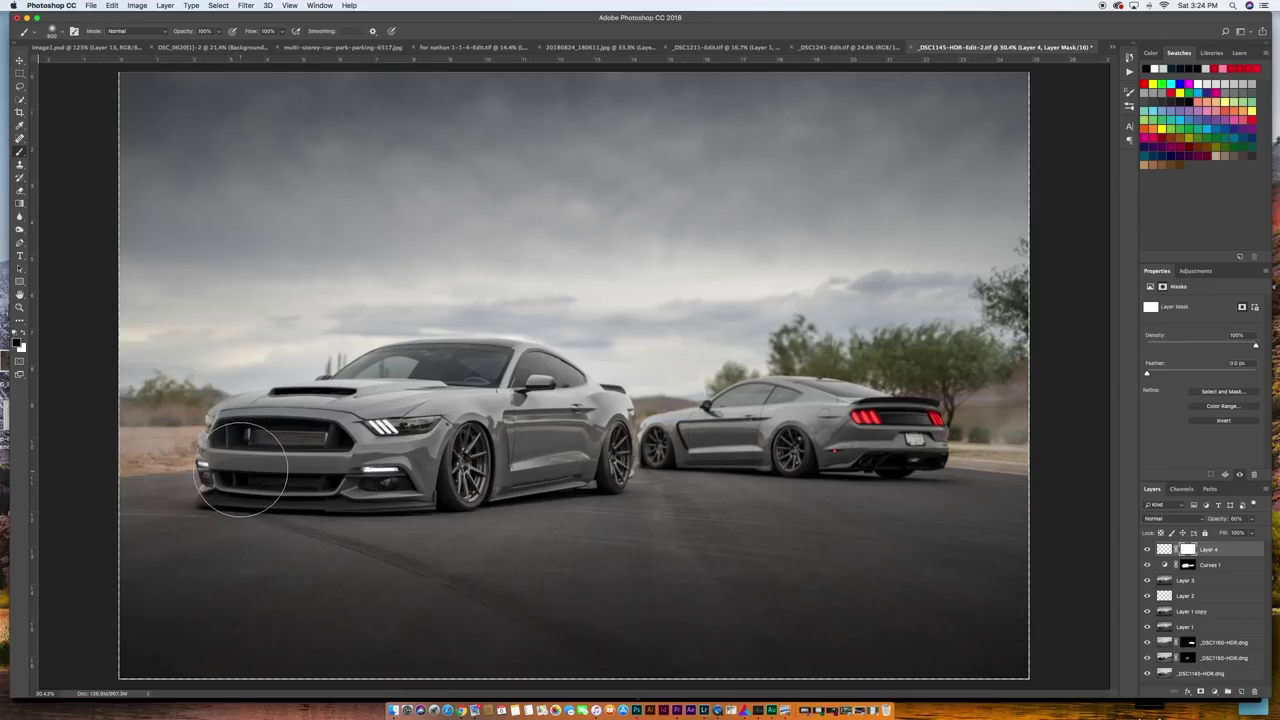
key("bracketright")
key("bracketright")
key("bracketright")
key("bracketright")
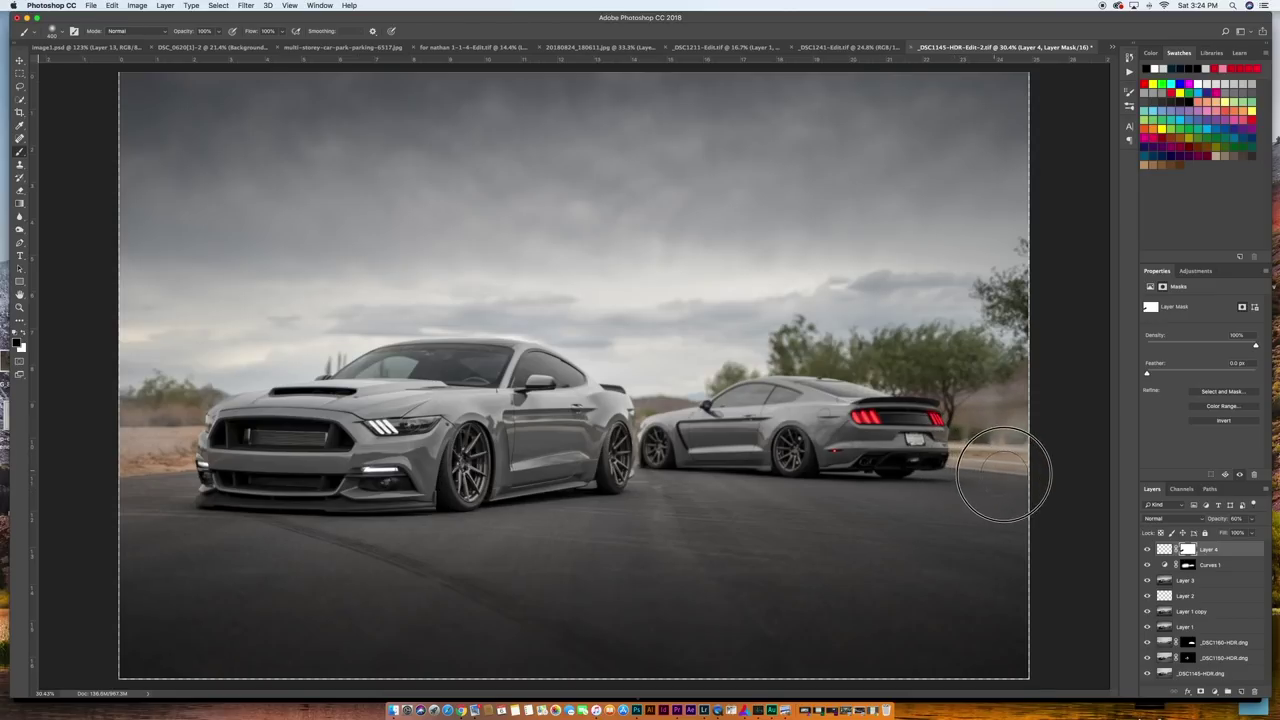
key("bracketleft")
key("bracketleft")
key("bracketleft")
key("bracketleft")
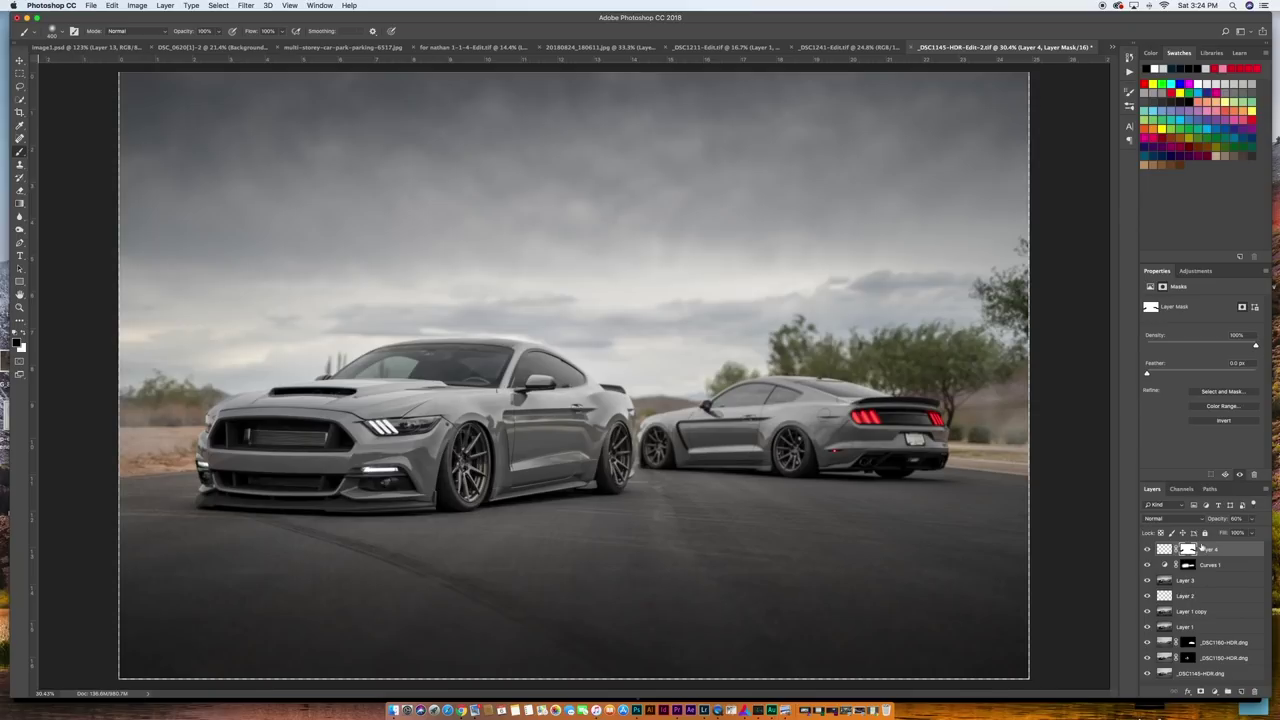
Step: Reduce the dust layer's opacity further and compare the photo with the dust hidden and shown
left_click_drag(1217, 523, 1202, 523)
left_click(1148, 550)
left_click(1148, 550)
left_click(1250, 551)
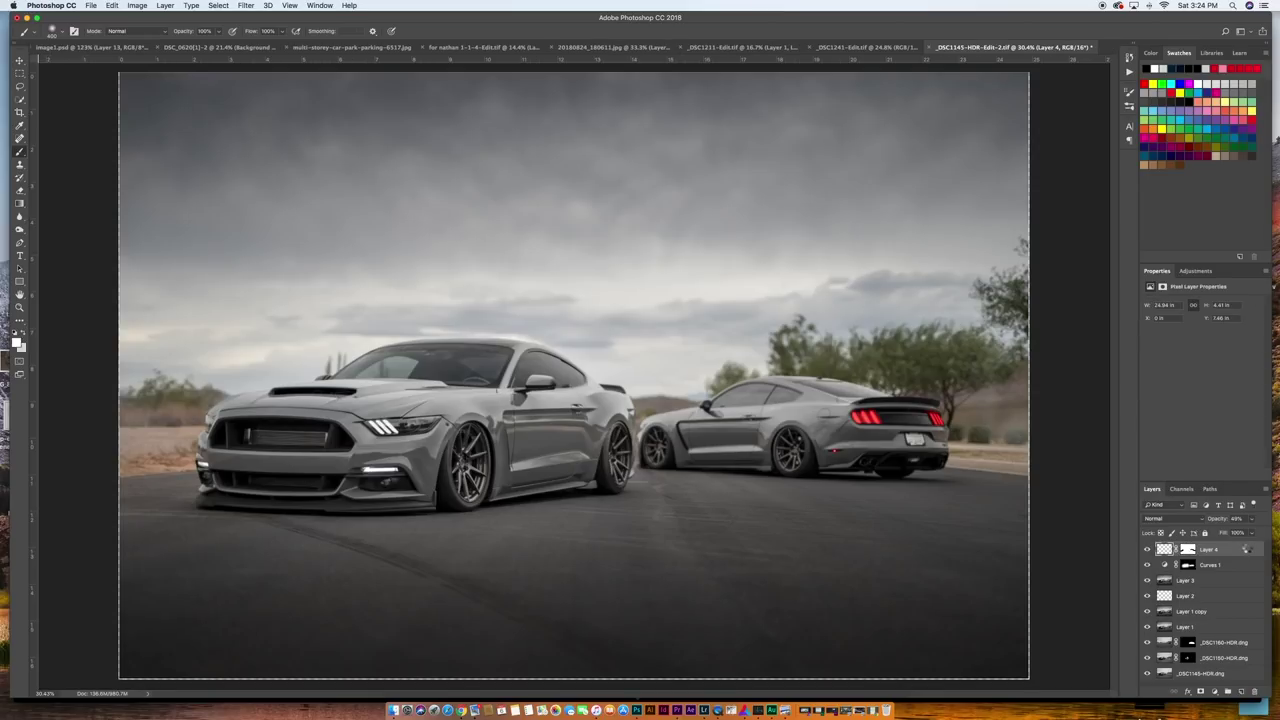
Step: Stamp all visible layers into a new layer and raise its Clarity to +17 in the Camera Raw Filter
key("alt+shift+super+e")
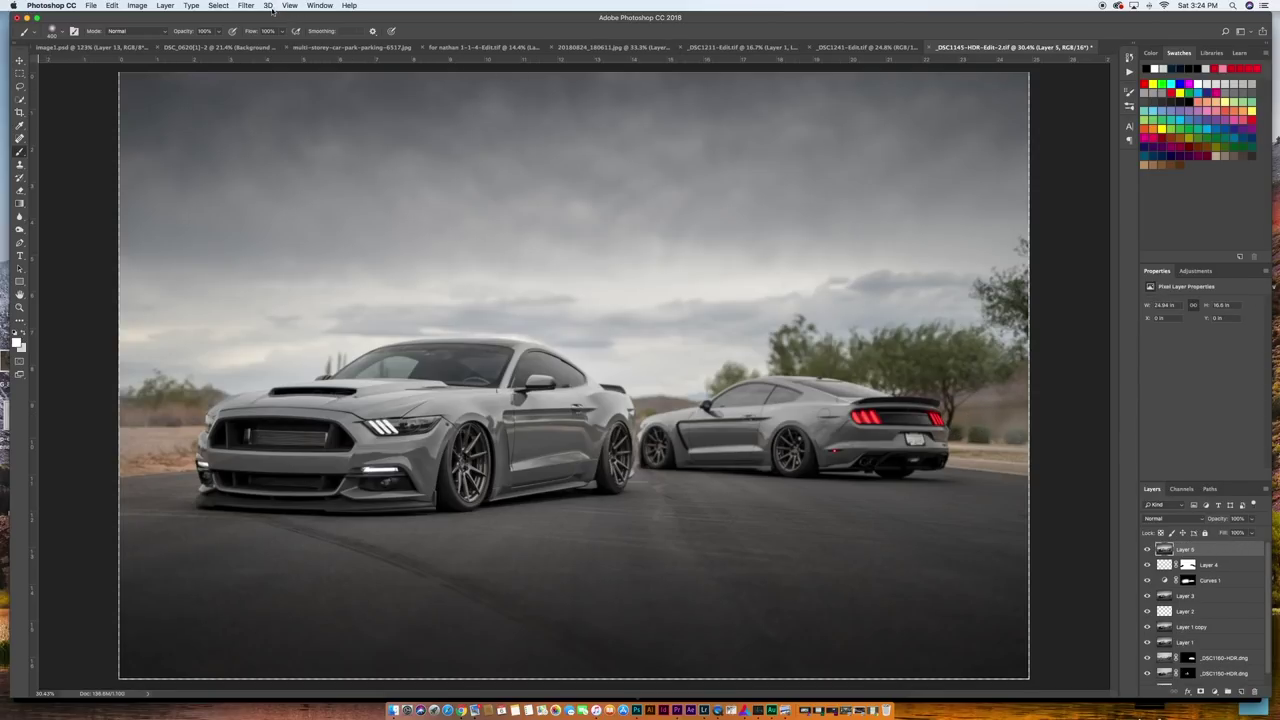
left_click(248, 5)
left_click(265, 70)
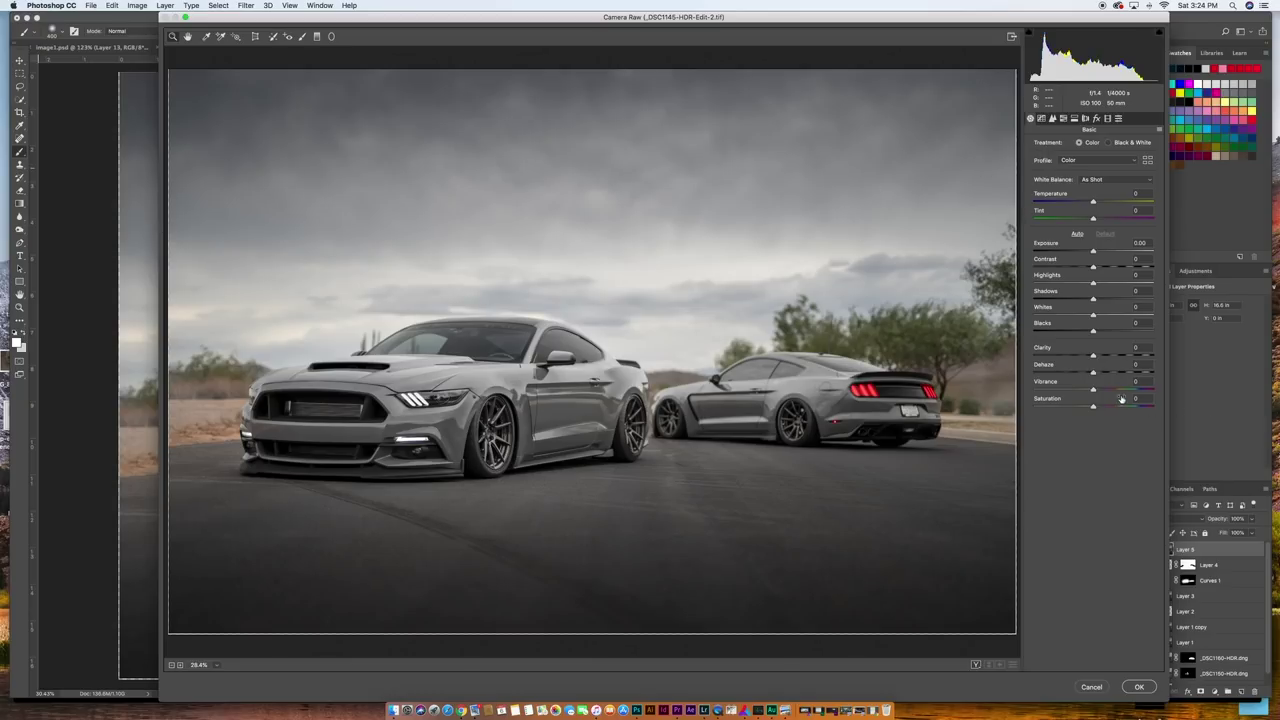
left_click_drag(1093, 357, 1103, 357)
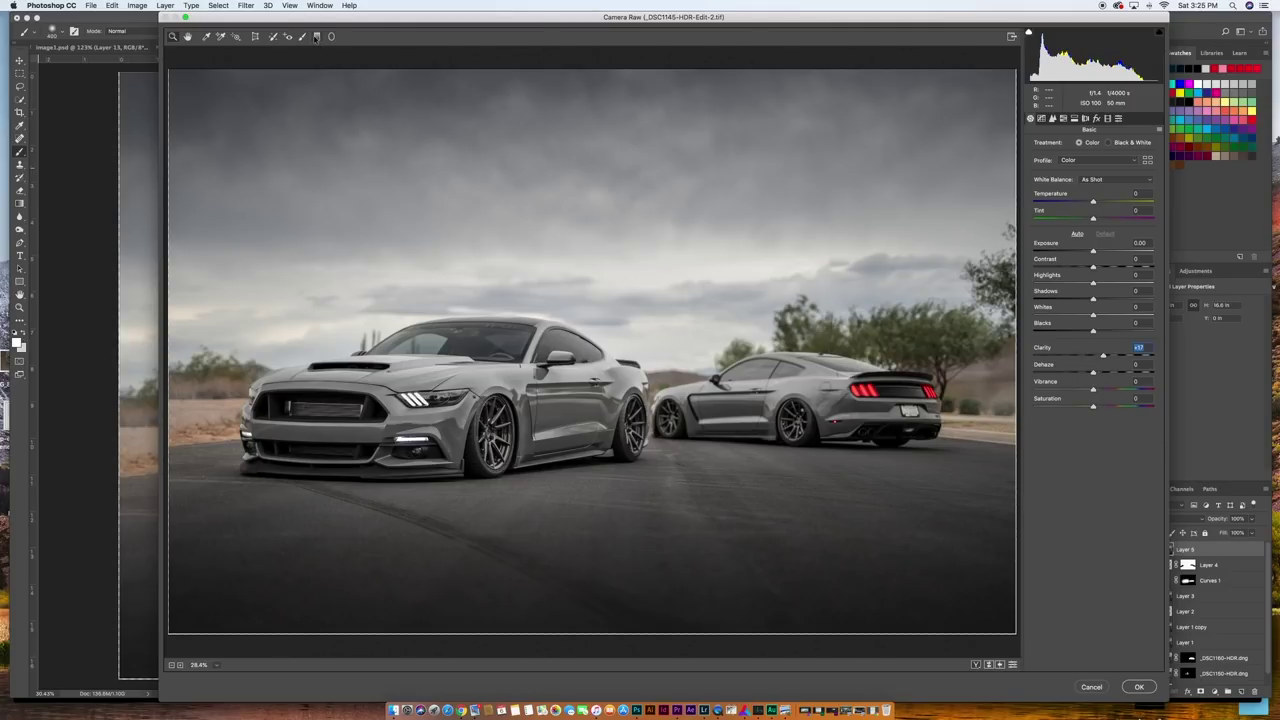
Step: Add a graduated filter from the photo's lower edge up to the wheels with Exposure -0.75, Clarity +3, Dehaze +3 and Saturation -36
left_click(317, 36)
left_click_drag(706, 637, 701, 447)
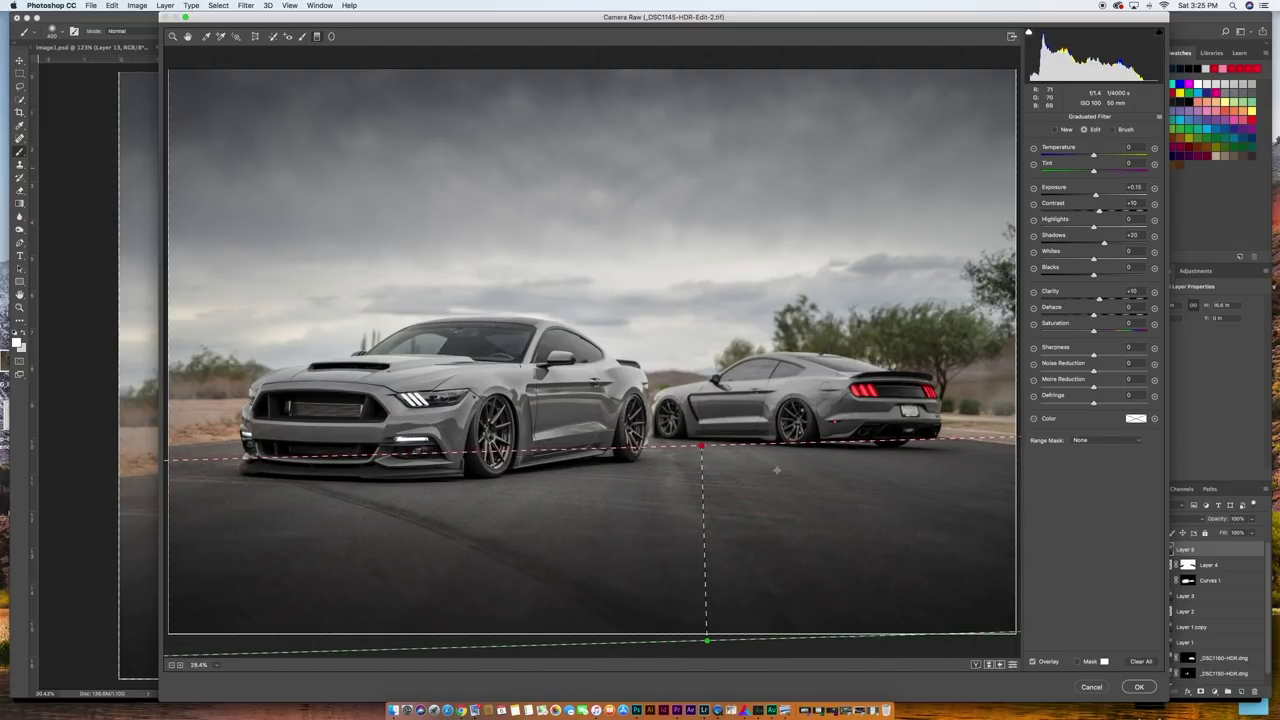
left_click_drag(1104, 244, 1083, 197)
mouse_move(1094, 334)
left_mouse_down()
mouse_move(1076, 333)
mouse_move(1092, 299)
mouse_move(1108, 299)
mouse_move(1088, 300)
mouse_move(1110, 316)
mouse_move(1084, 318)
left_mouse_up()
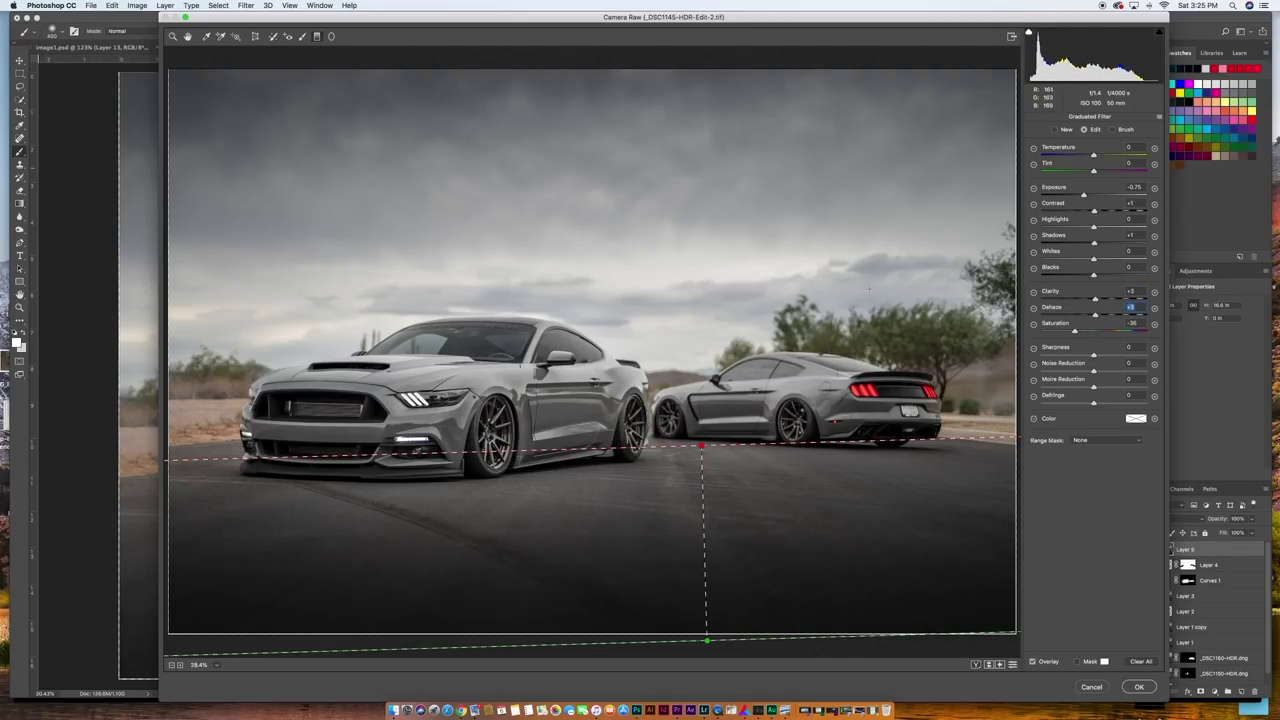
left_click(331, 36)
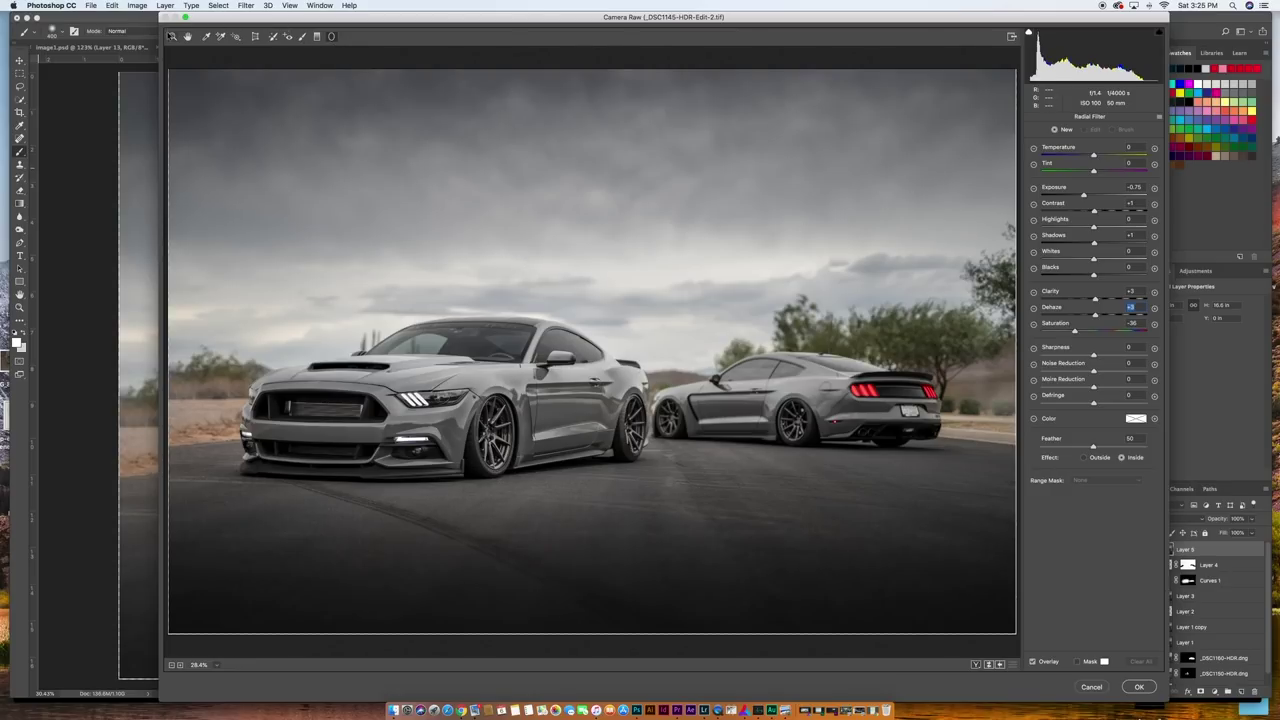
left_click(172, 36)
Step: Sharpen with Amount 40 and Masking 85, set noise reduction to Luminance 18 and Color 14, and inspect the front car up close
left_click(1041, 118)
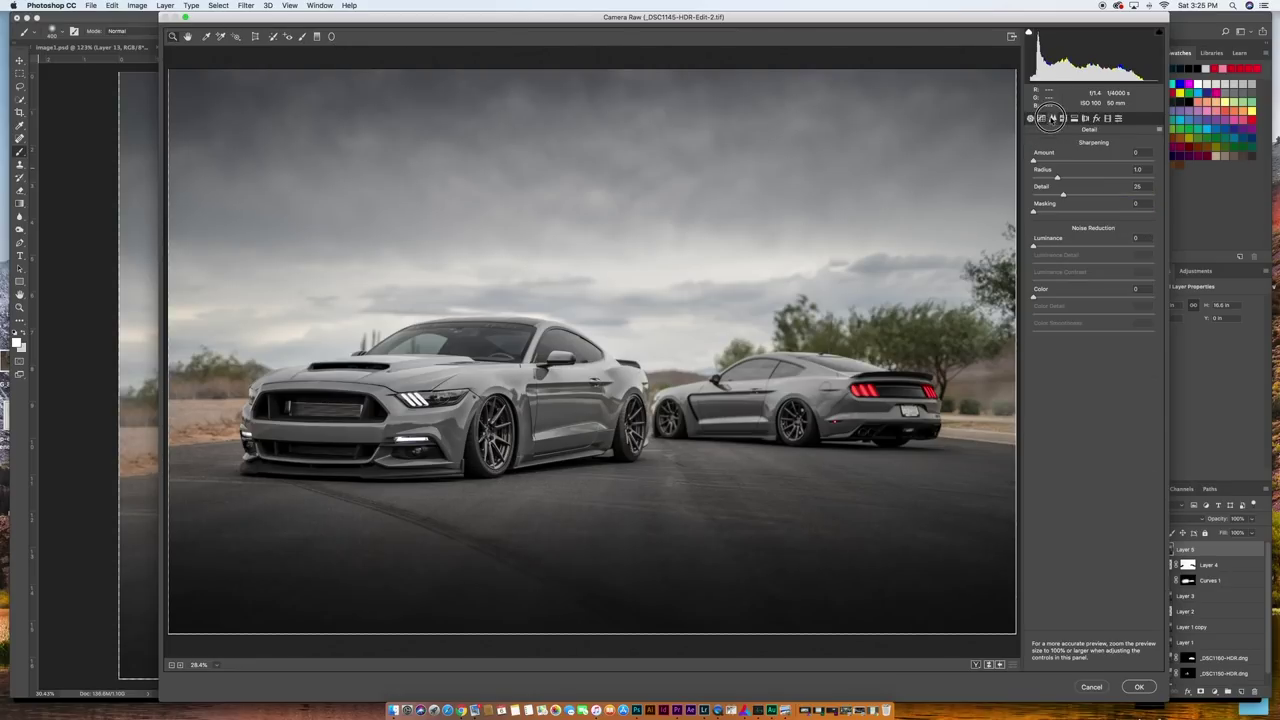
left_click_drag(1034, 160, 1066, 160)
left_click_drag(1035, 212, 1137, 212)
left_click_drag(1034, 247, 1061, 245)
left_click_drag(1054, 247, 1051, 297)
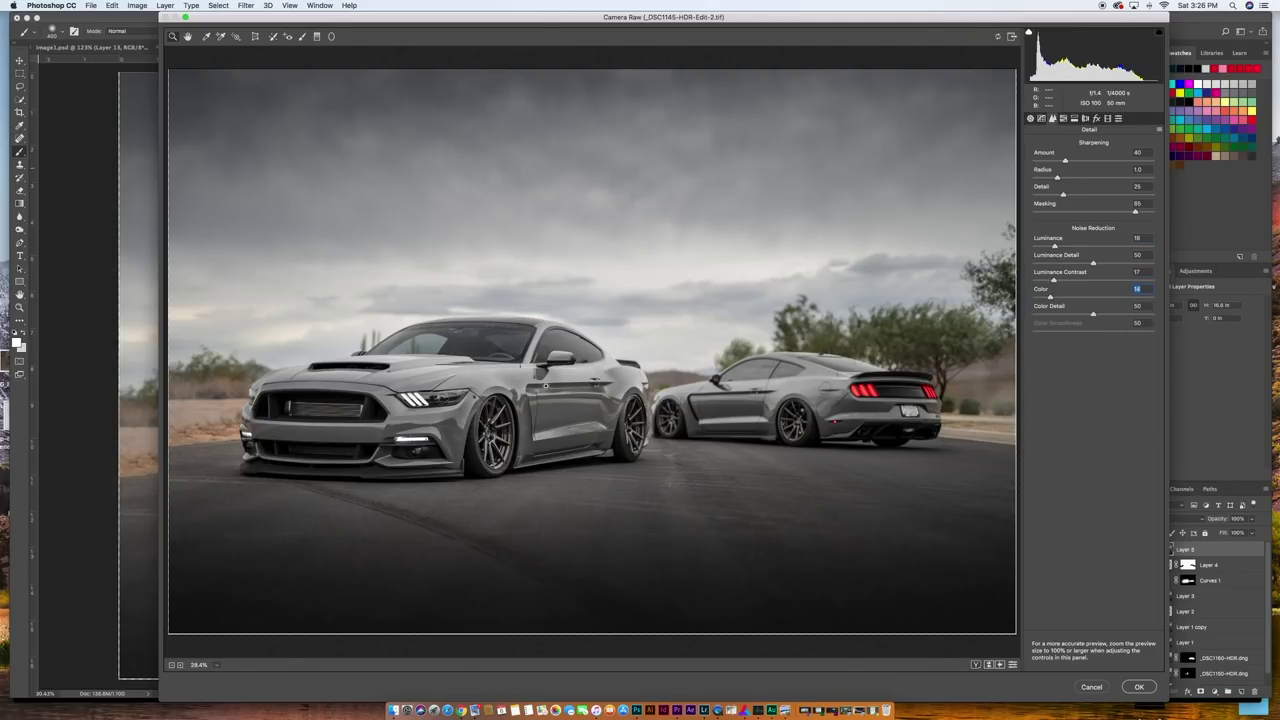
left_click(461, 411)
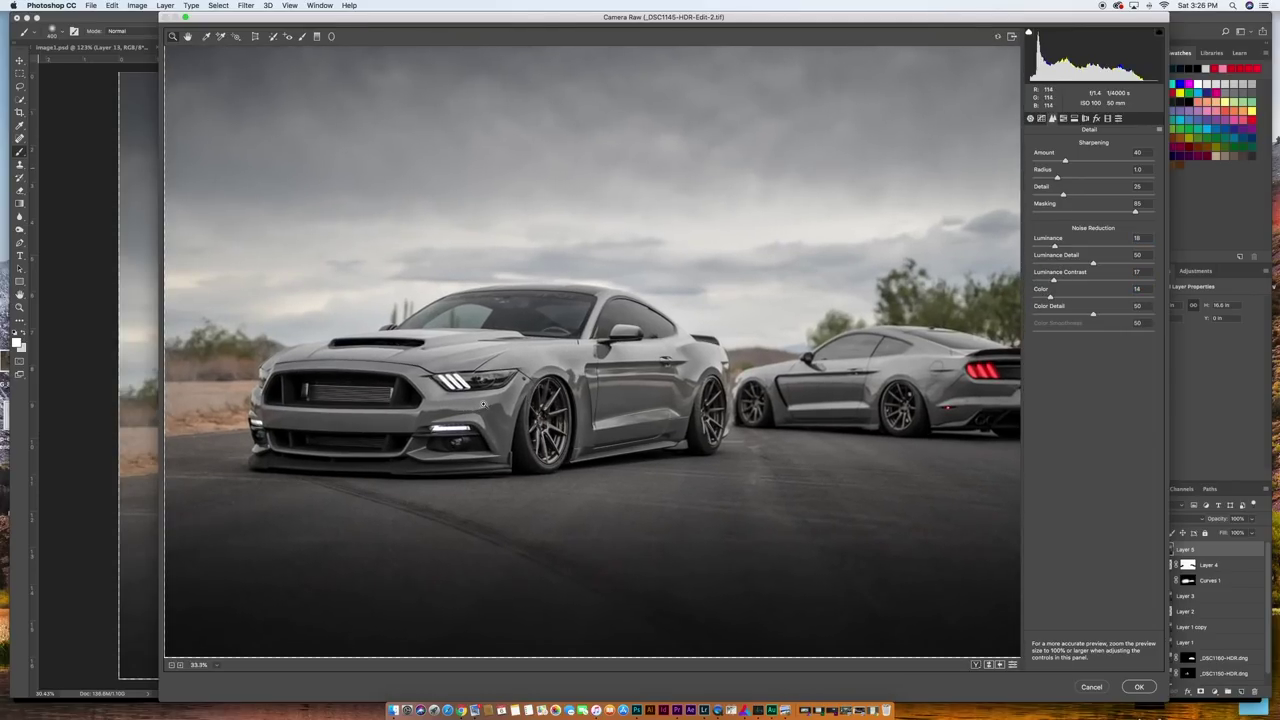
left_click(505, 401)
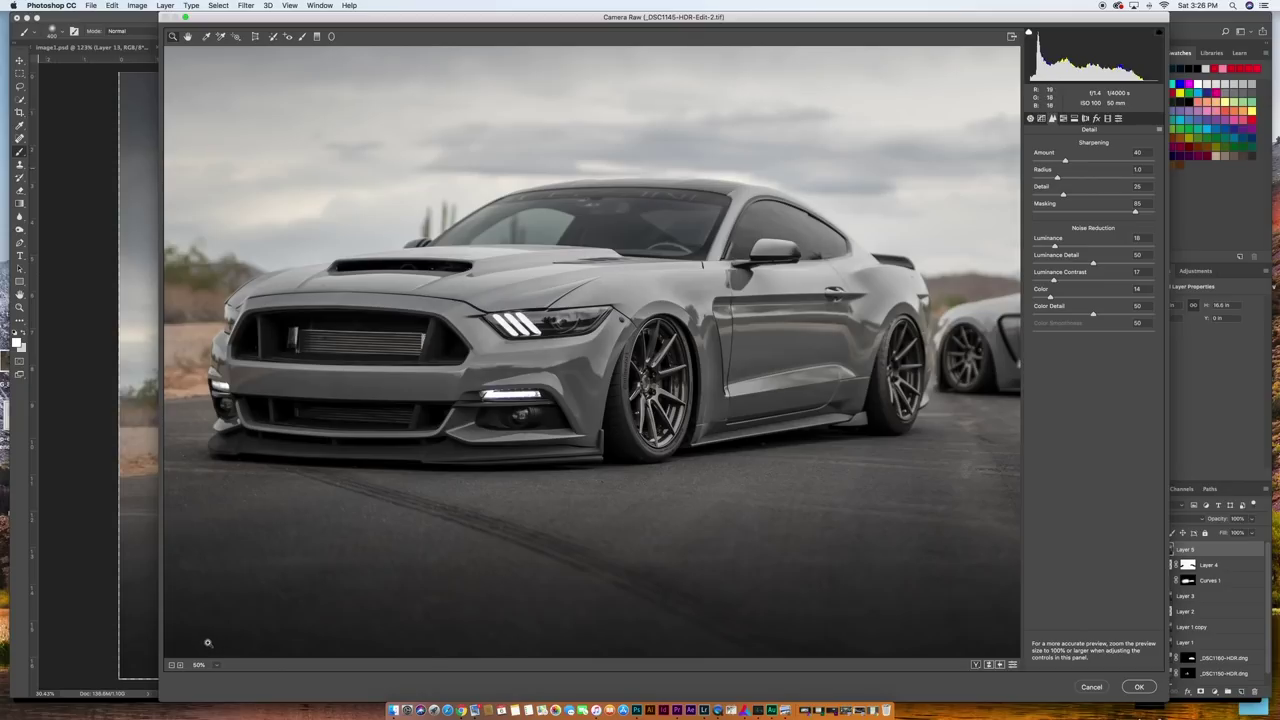
left_click(172, 664)
left_click(172, 664)
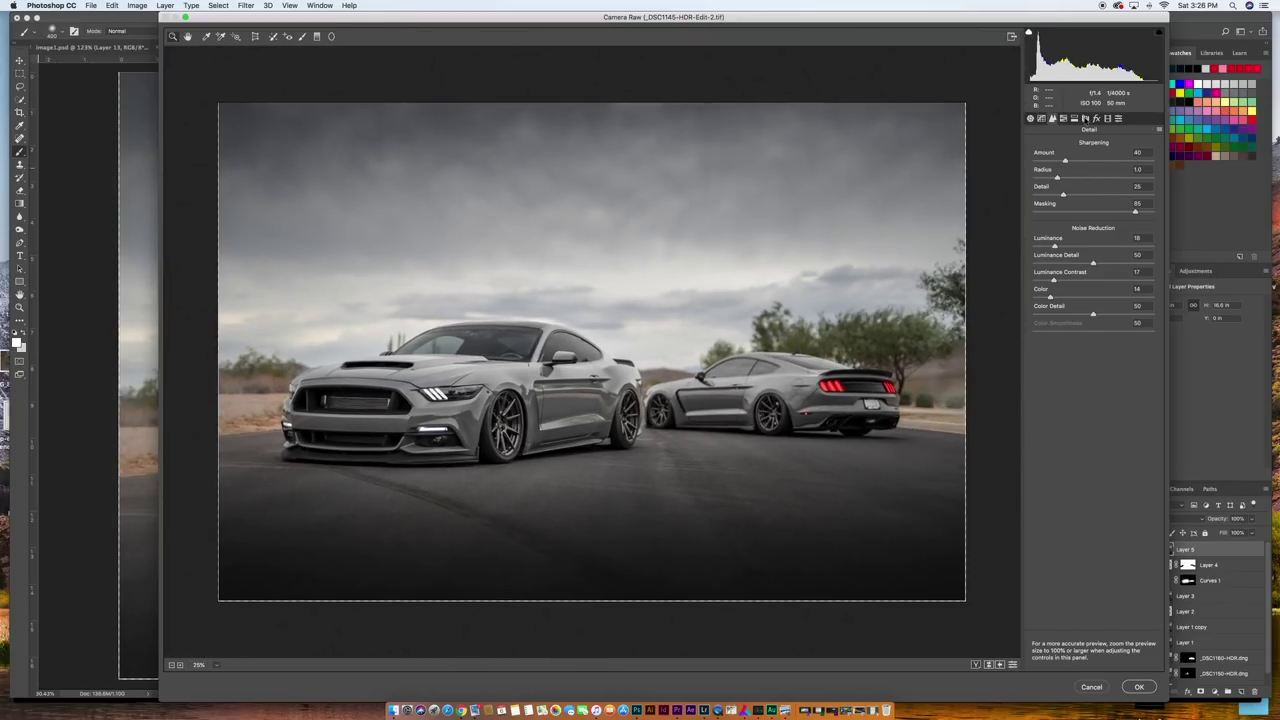
Step: Add a slight dark vignette in the lens corrections and apply the Camera Raw Filter
left_click(1086, 119)
left_click_drag(1094, 313, 1081, 313)
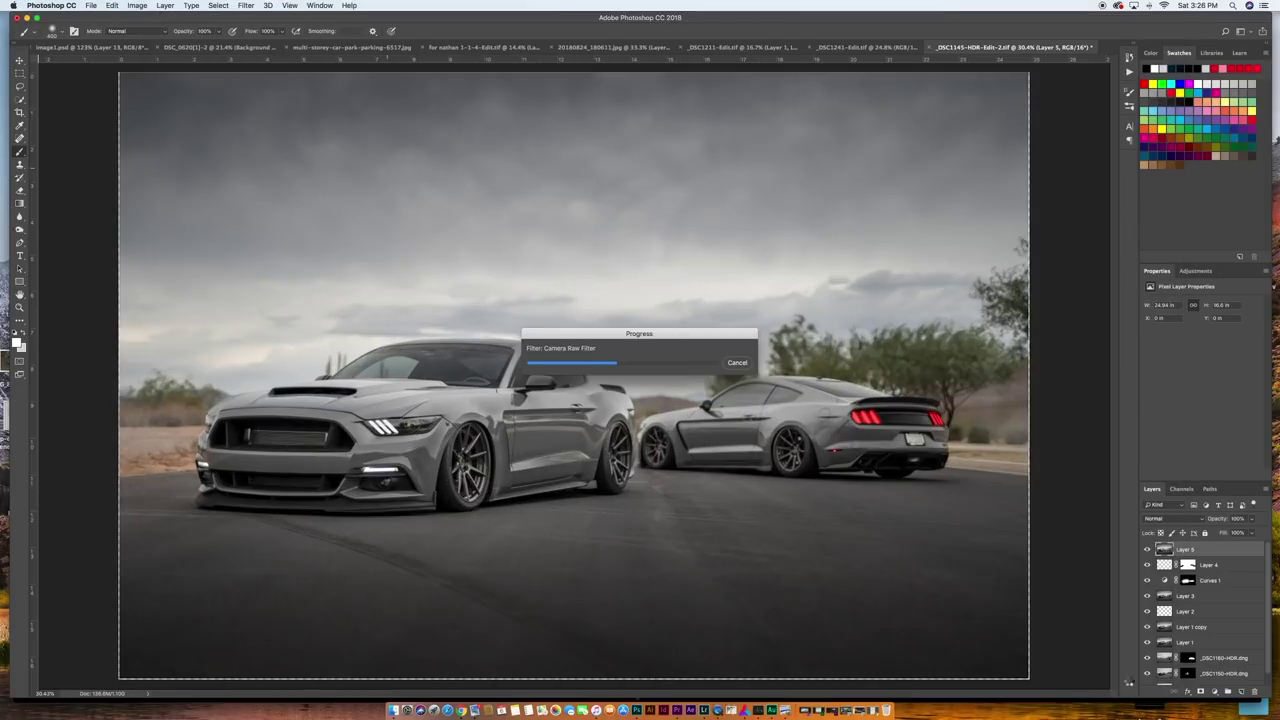
left_click(1133, 686)
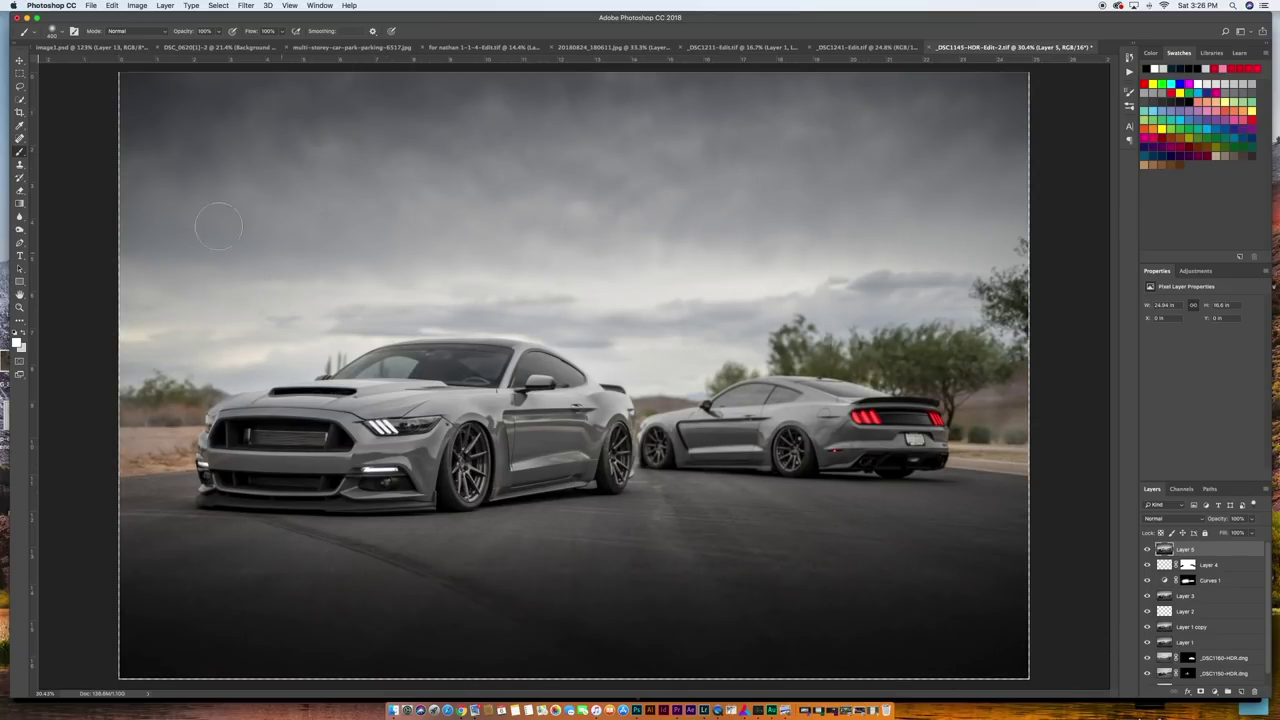
Step: Clear the fixed crop ratio and rotate the crop slightly to level the scene
left_click(21, 113)
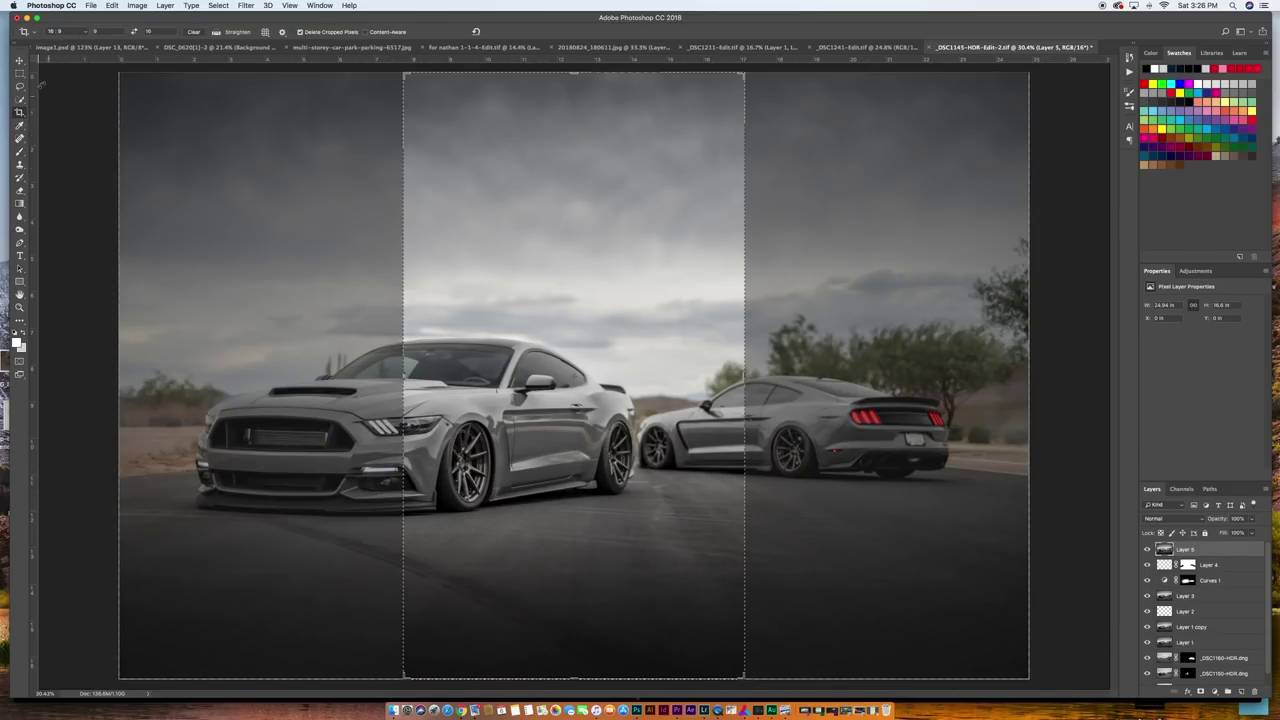
left_click(194, 31)
left_click(20, 112)
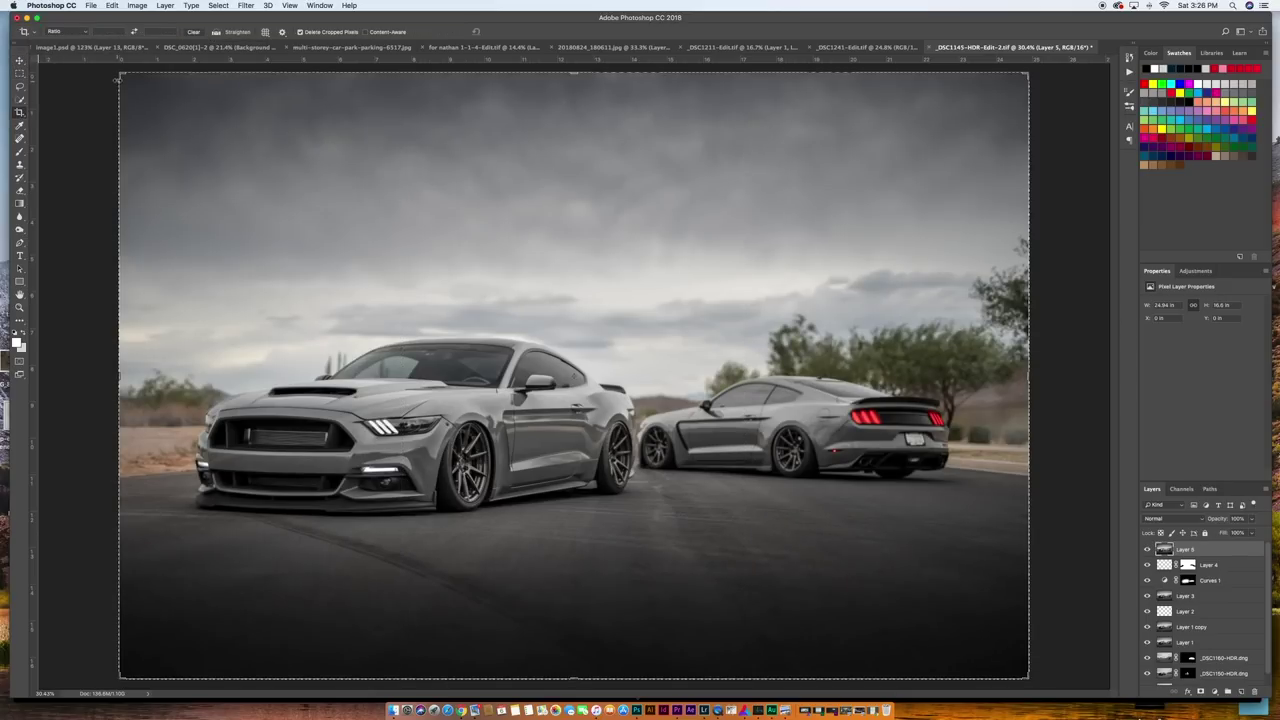
left_click_drag(118, 78, 130, 78)
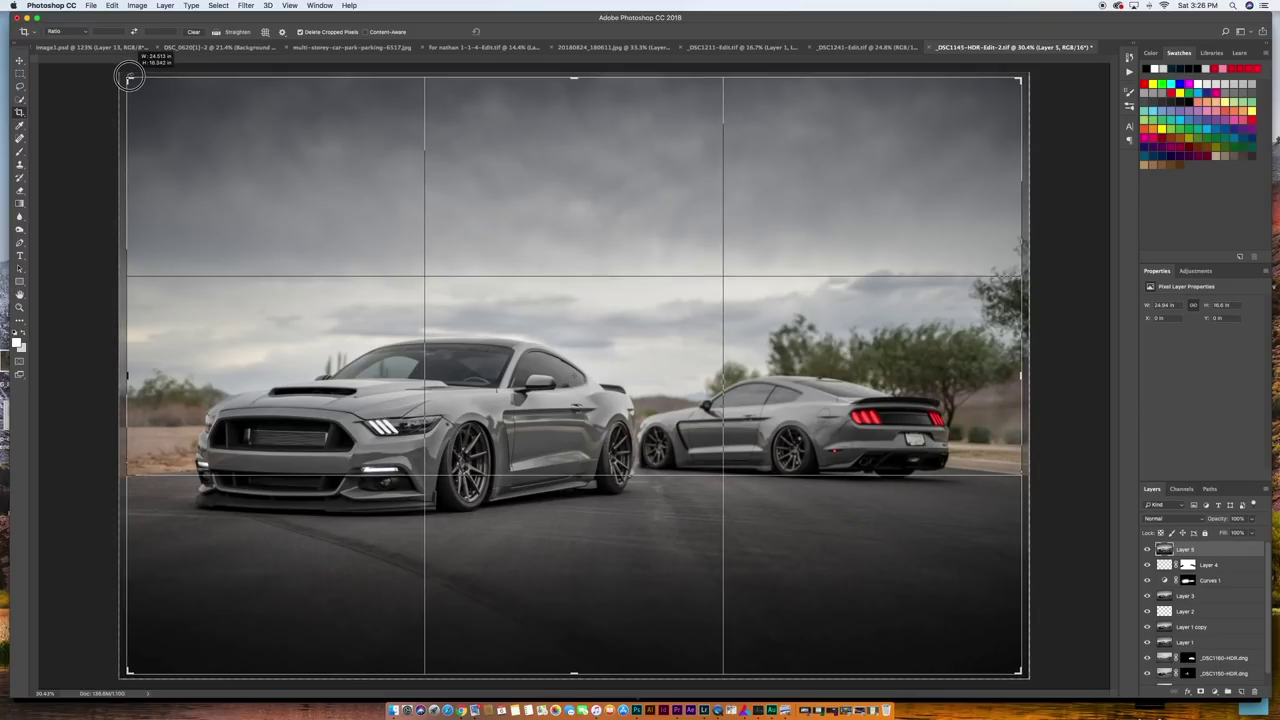
left_click_drag(129, 77, 109, 82)
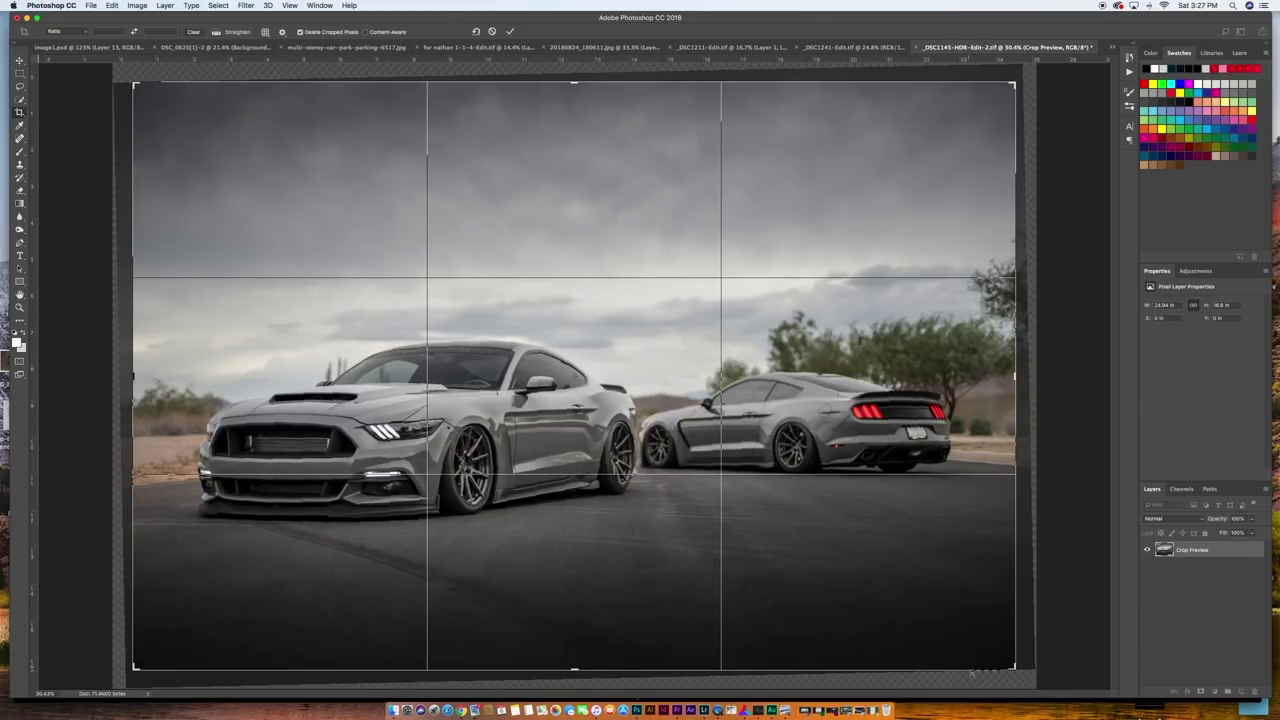
Step: Compare the rotated crop's frame with Content-Aware filling switched on and off
left_click(366, 33)
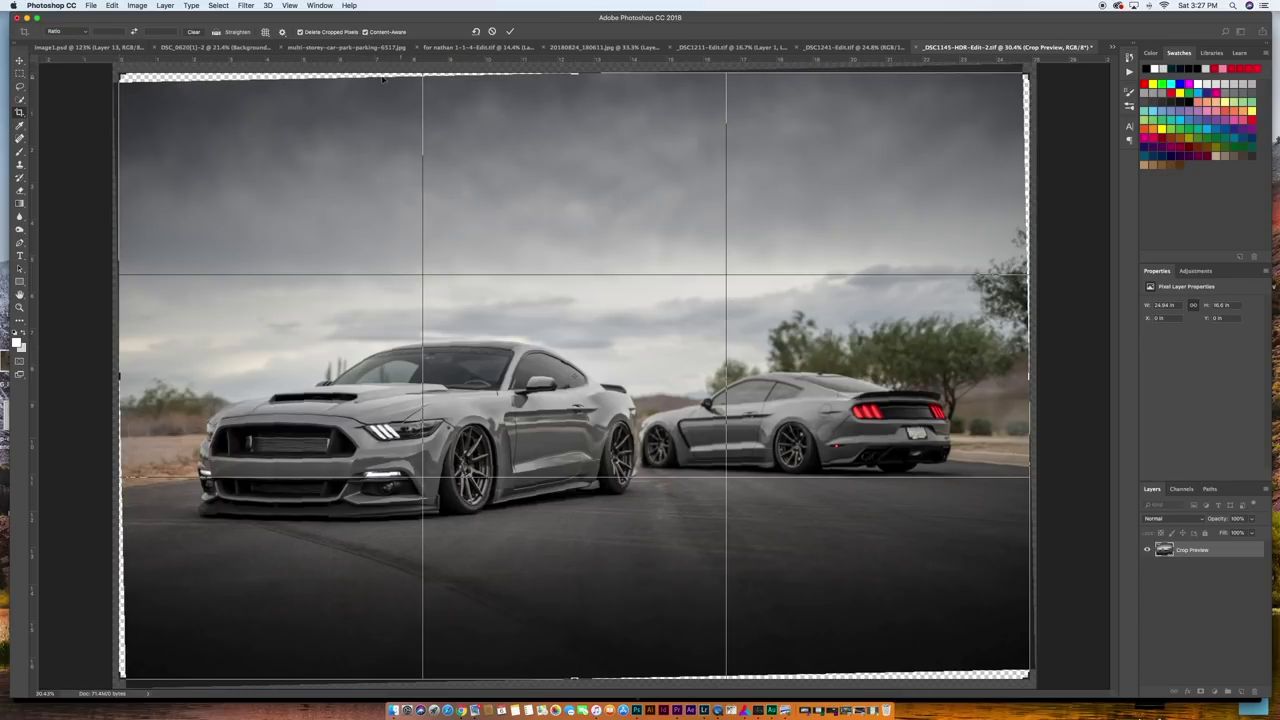
left_click(365, 32)
left_click(365, 32)
left_click(365, 32)
left_click(365, 32)
left_click(365, 32)
left_click(365, 32)
left_click(365, 32)
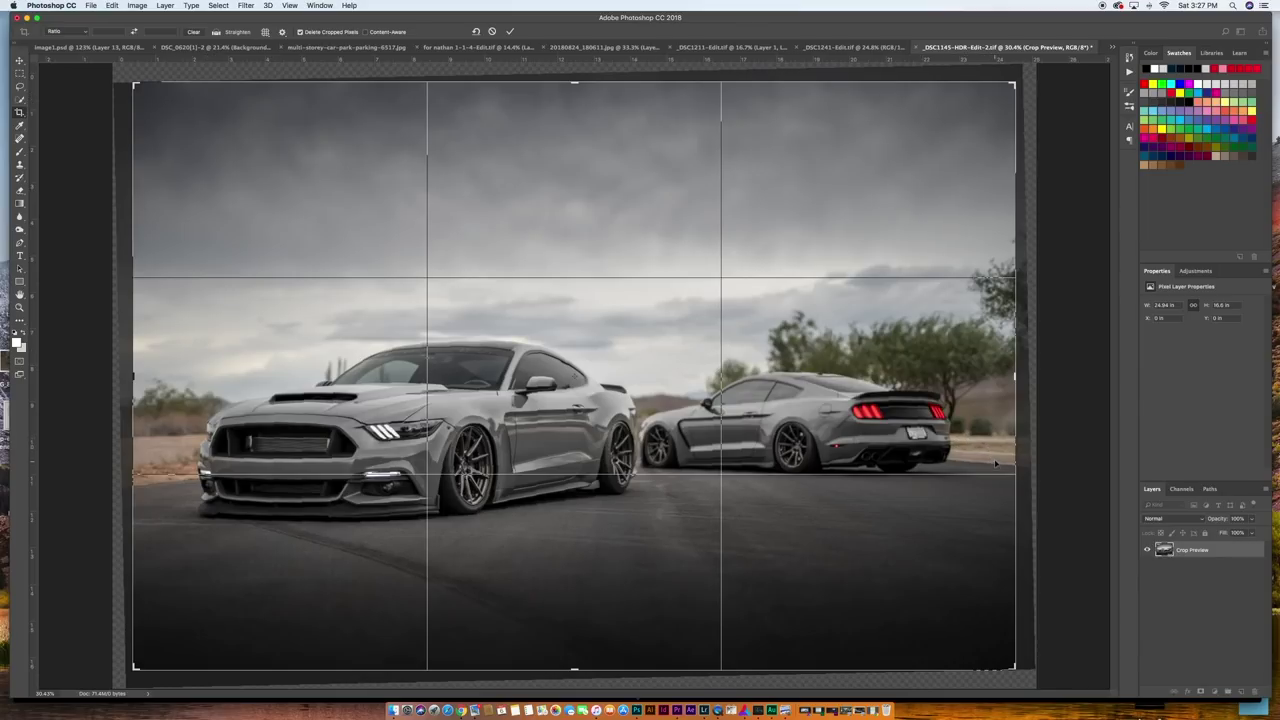
Step: Enable Content-Aware for the rotated crop and apply it so the empty corners are filled
left_click(366, 33)
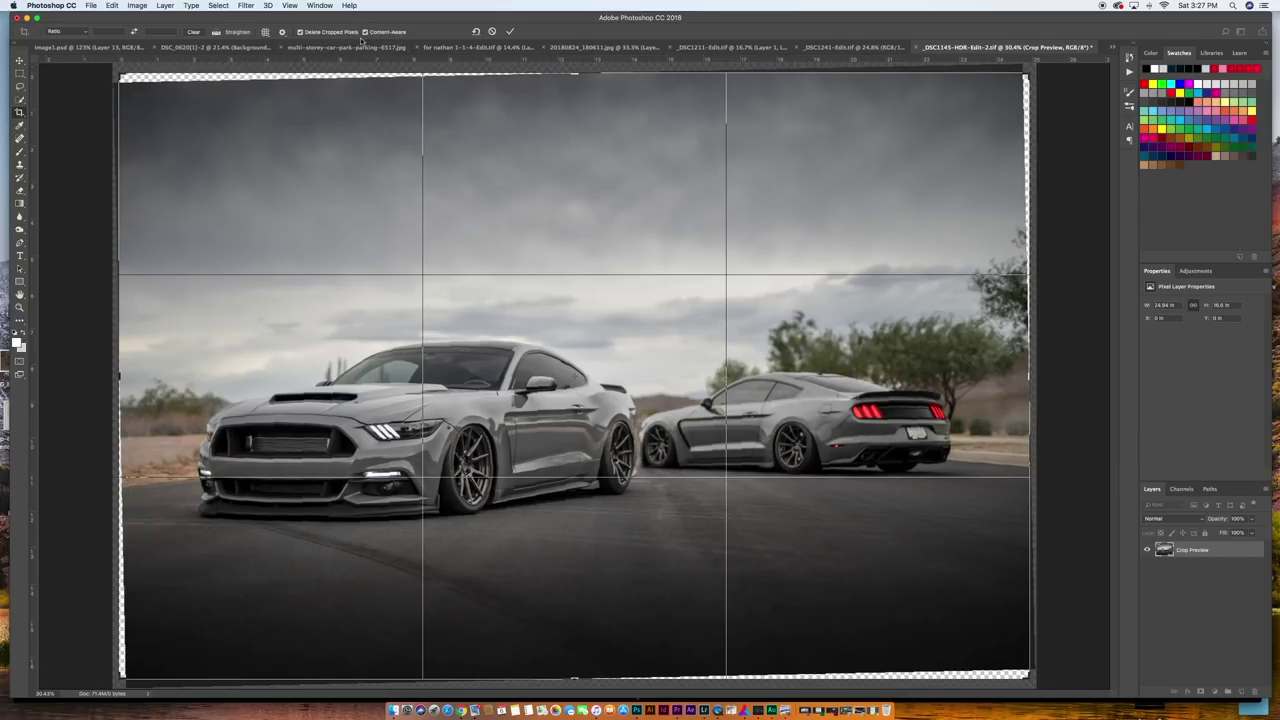
left_click(510, 31)
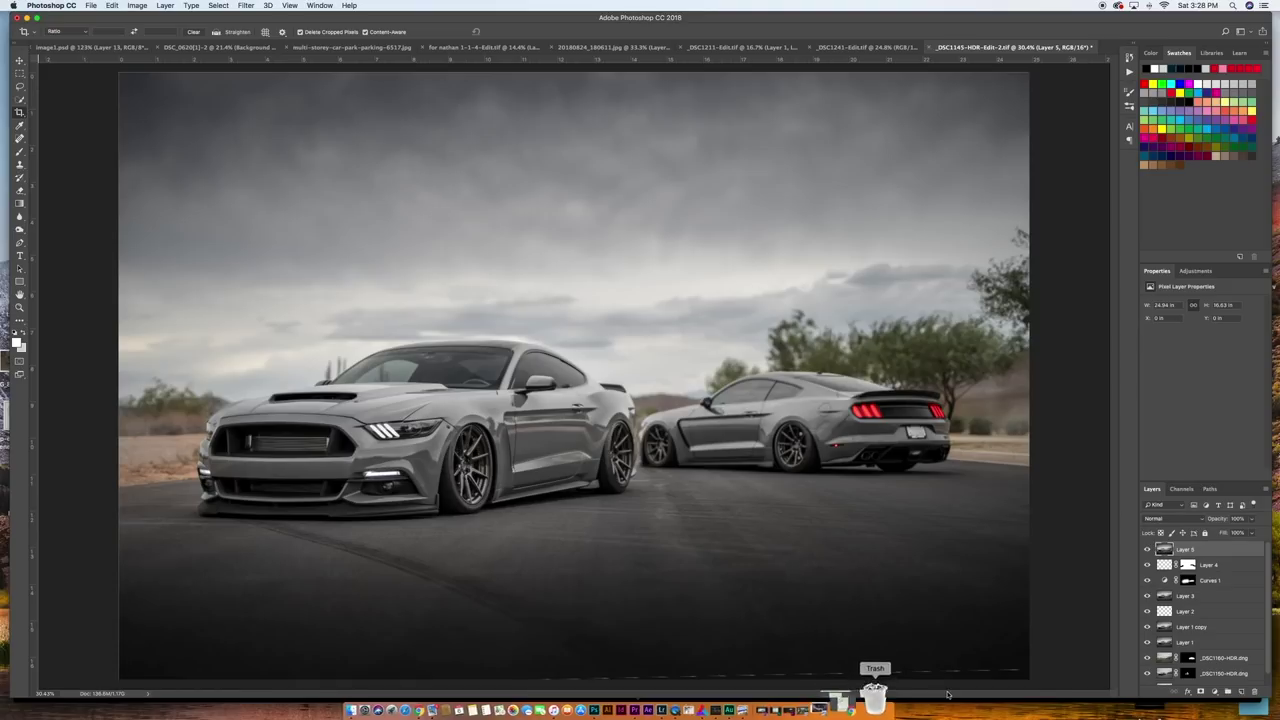
left_click(19, 110)
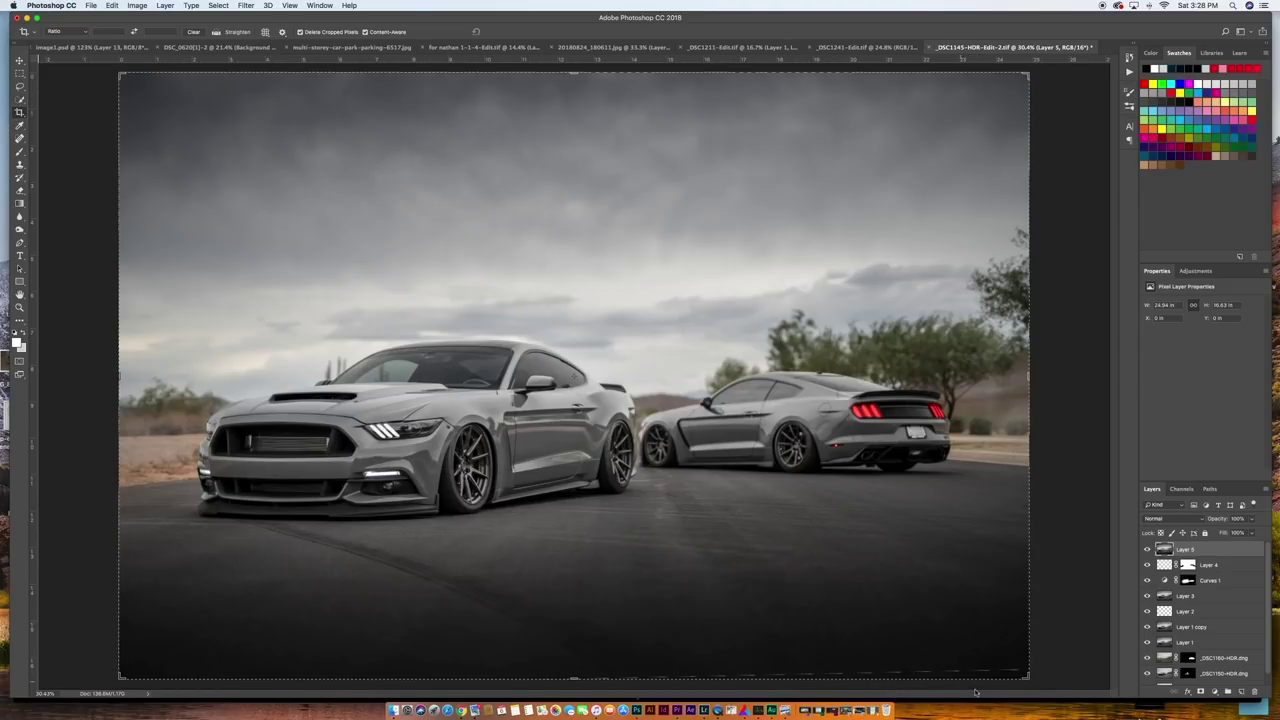
Step: Crop the composite slightly tighter on all sides, to about 24 by 16 inches, and apply the crop
left_click_drag(1031, 678, 1014, 661)
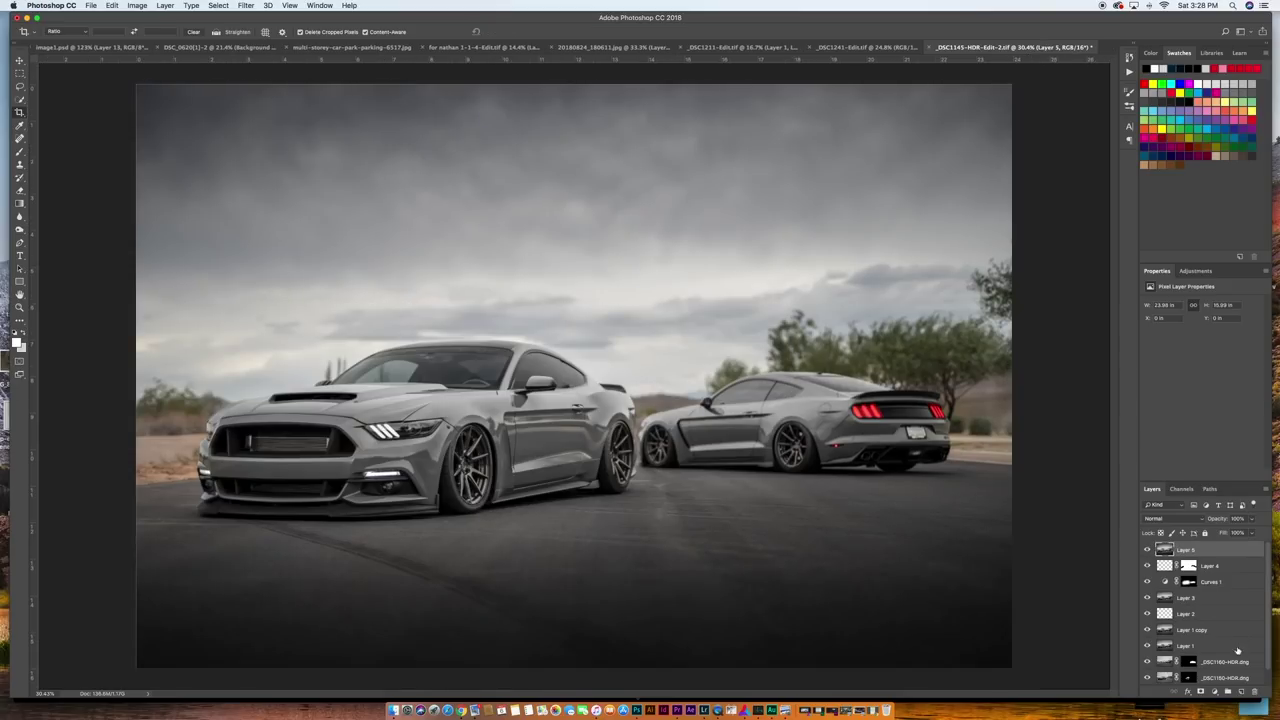
Step: On a new layer, draw a white-to-transparent radial gradient from outside the photo's upper-left corner into the sky as a soft light glow
left_click(1241, 691)
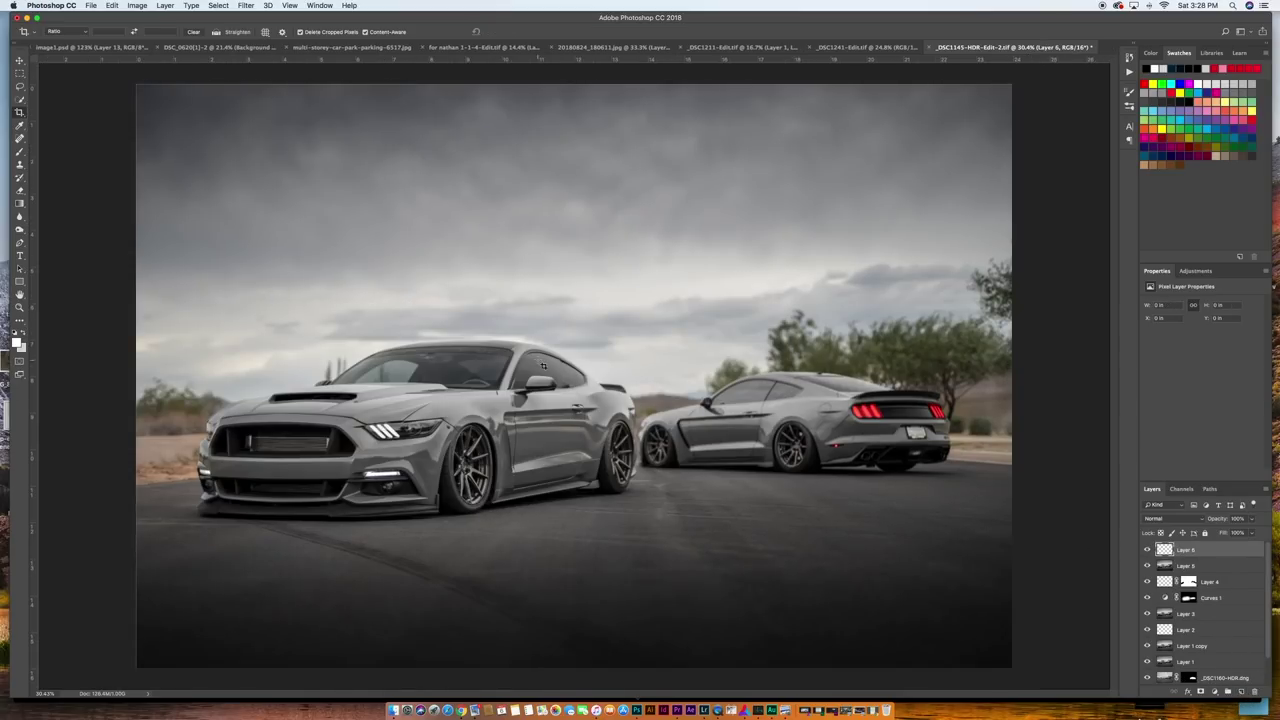
left_click(18, 204)
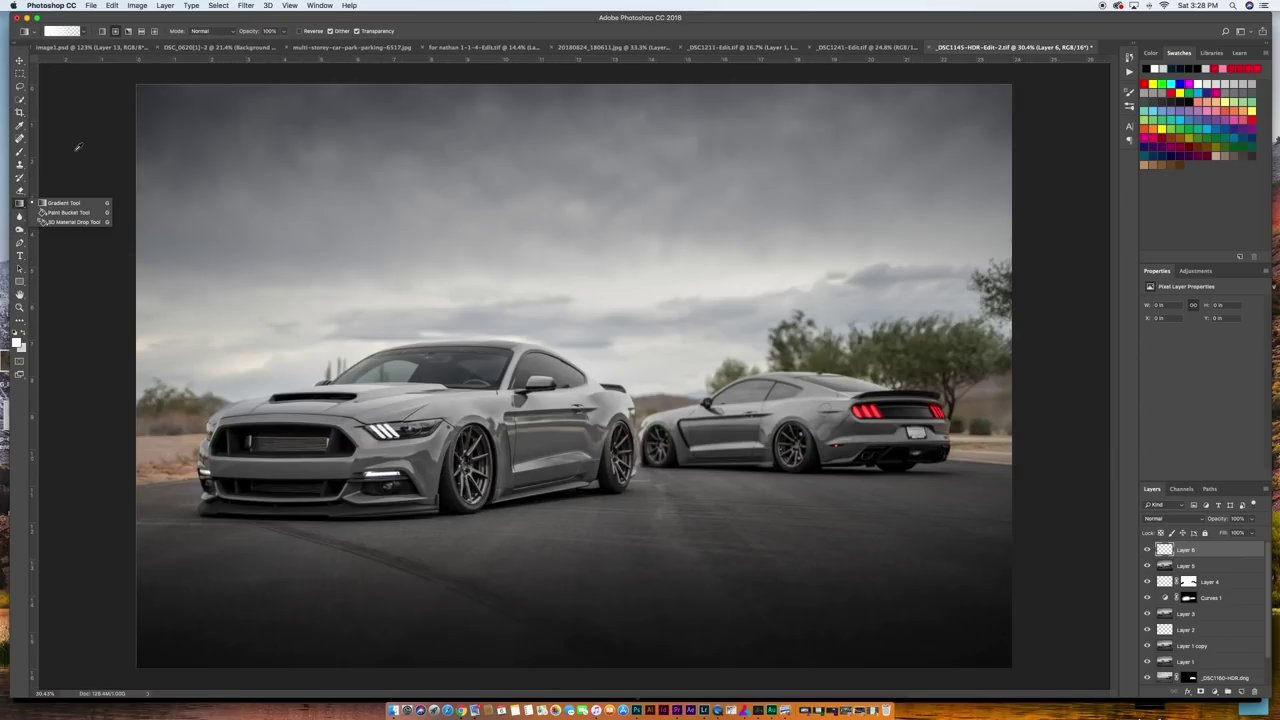
scroll(74, 150, "down", 3)
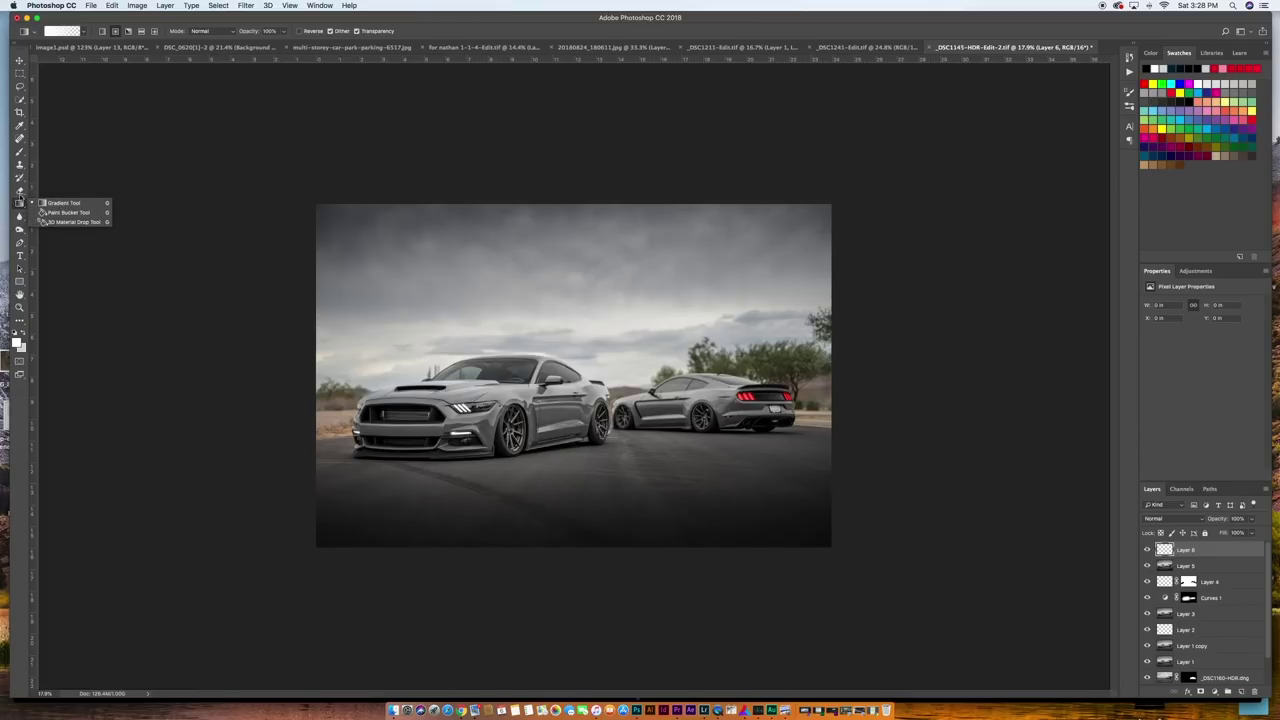
left_click(115, 32)
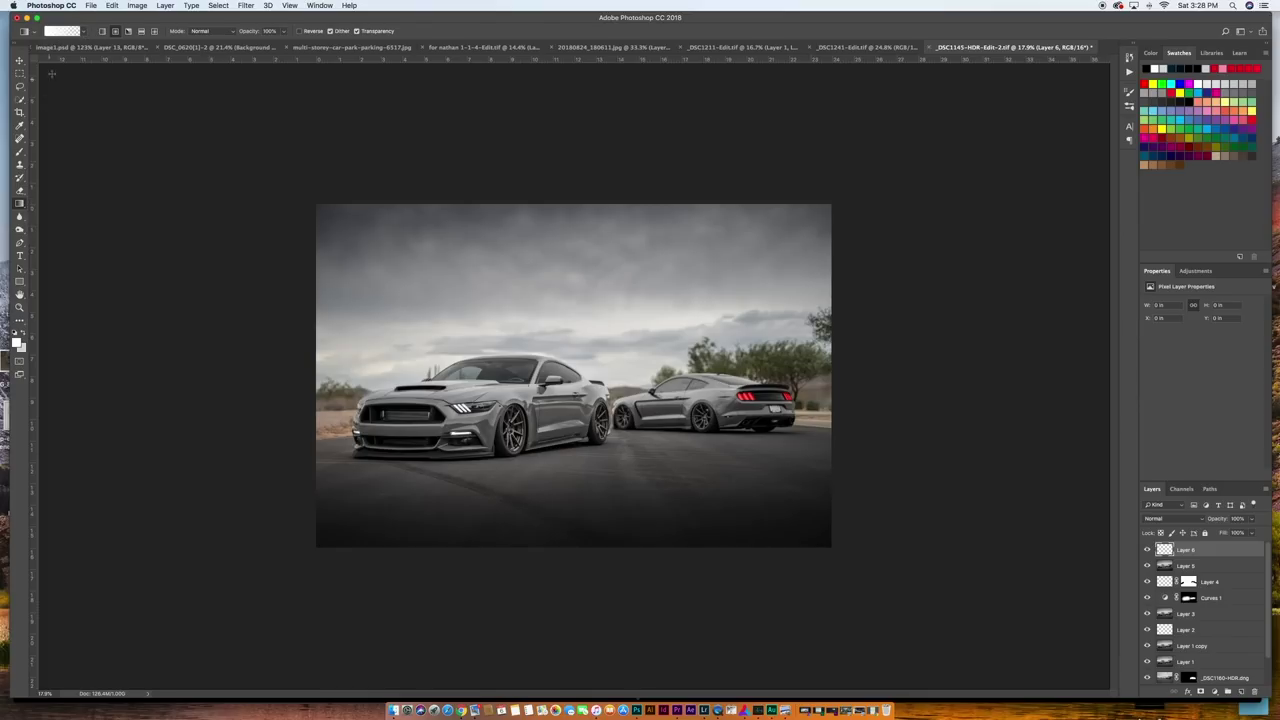
left_click(83, 31)
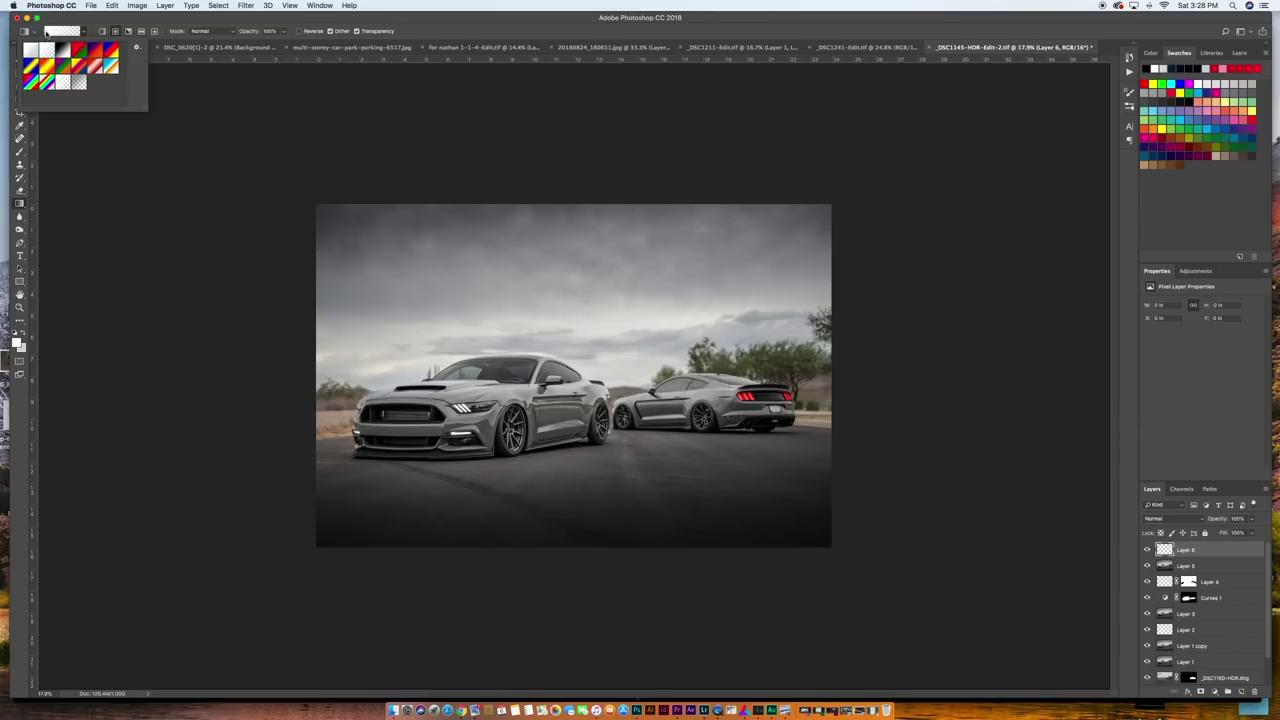
key("Escape")
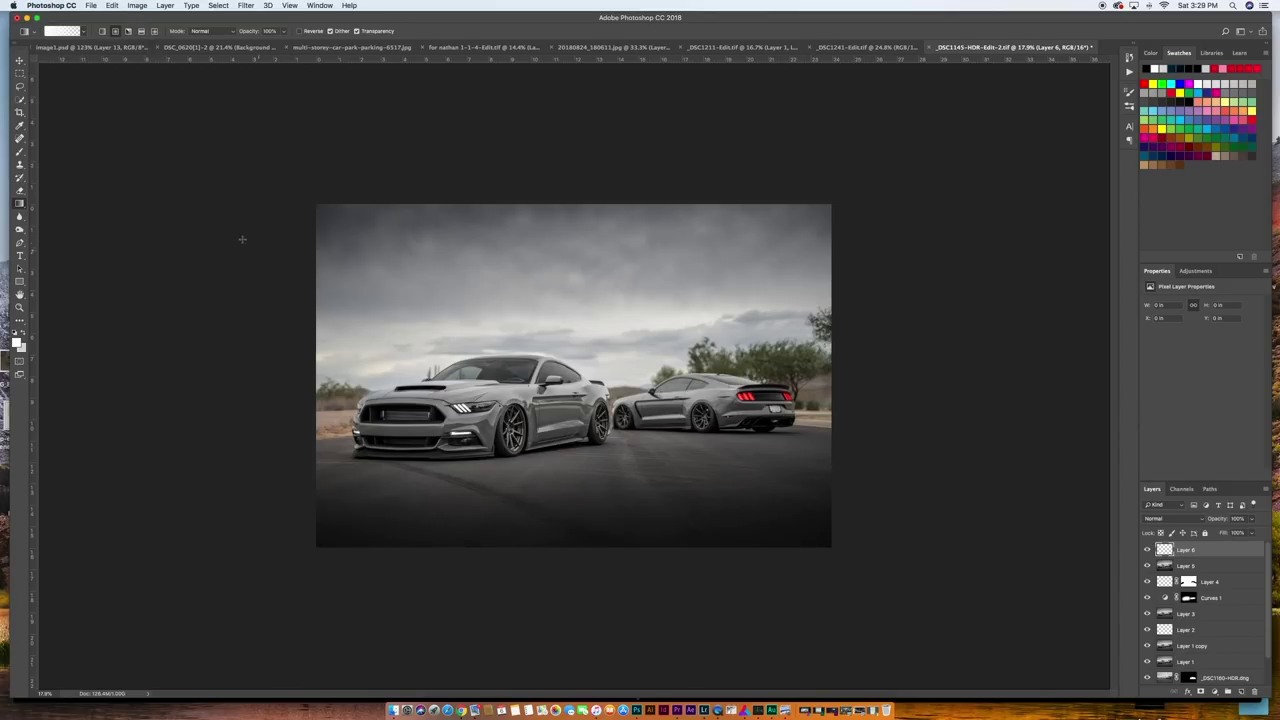
left_click_drag(232, 242, 394, 303)
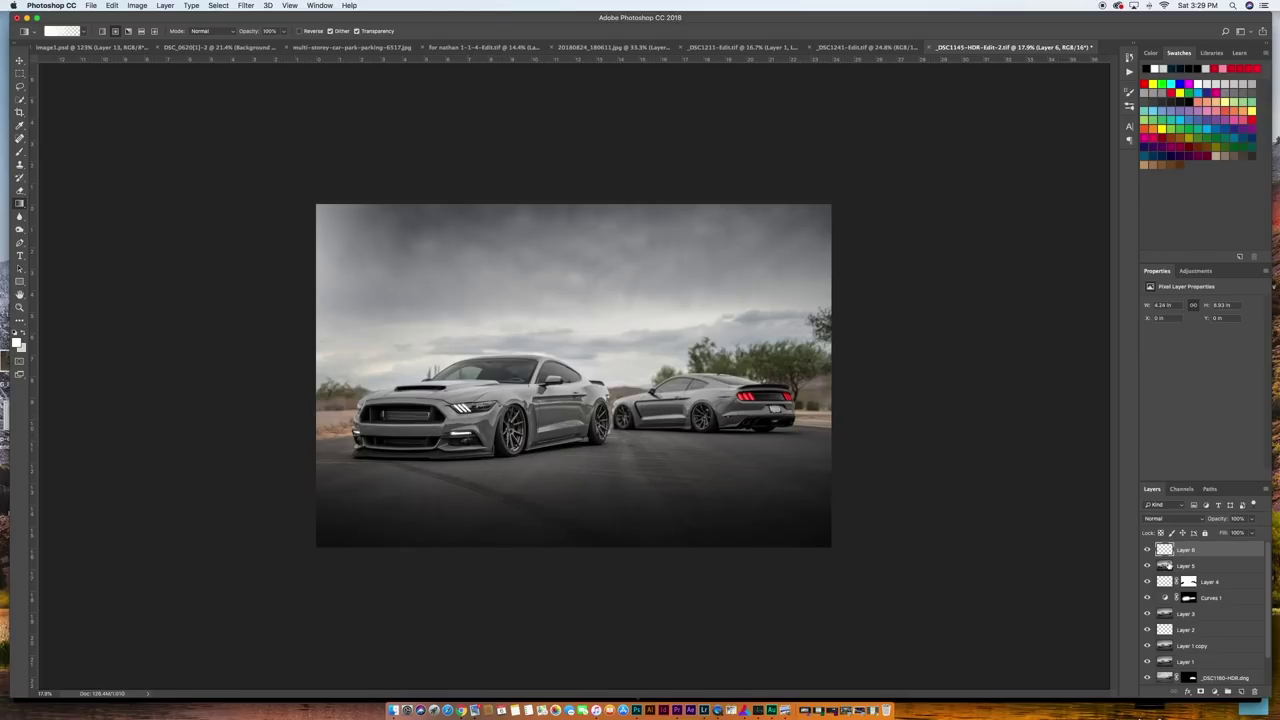
scroll(716, 443, "up", 2)
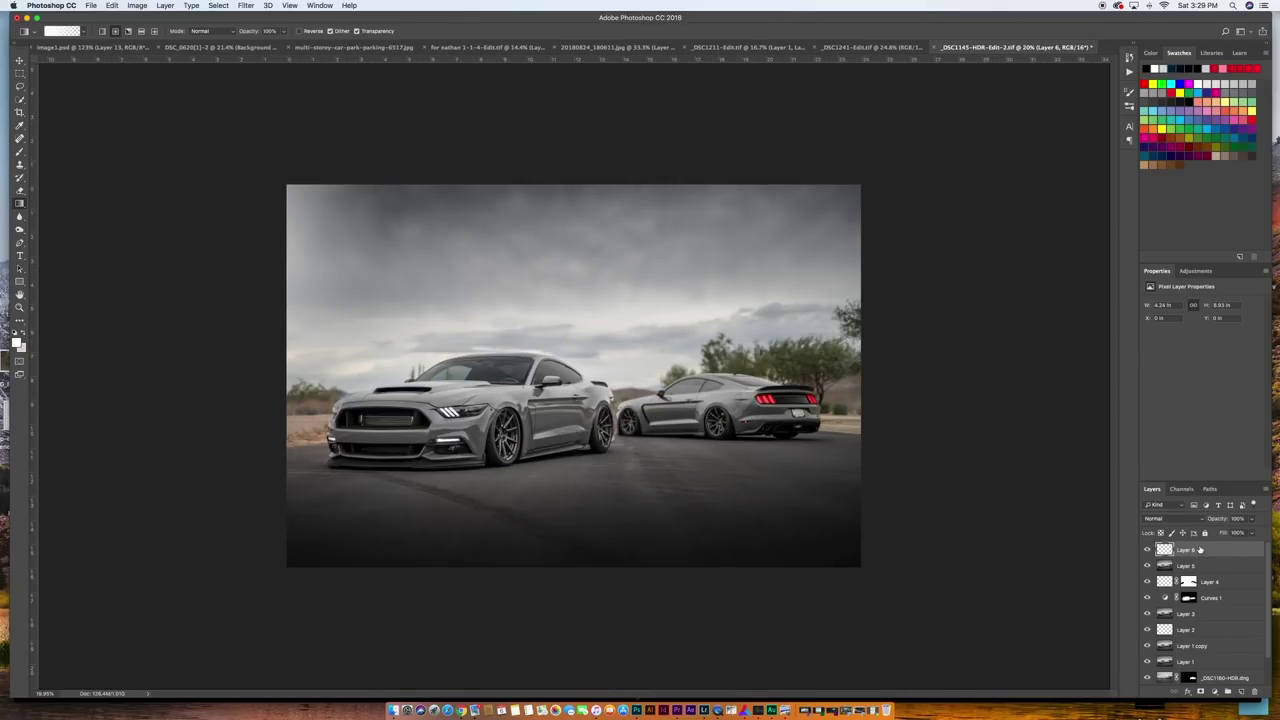
Step: Start a Save for Web export of the composite as a high-quality JPEG and set its width to 2048 px
left_click(89, 5)
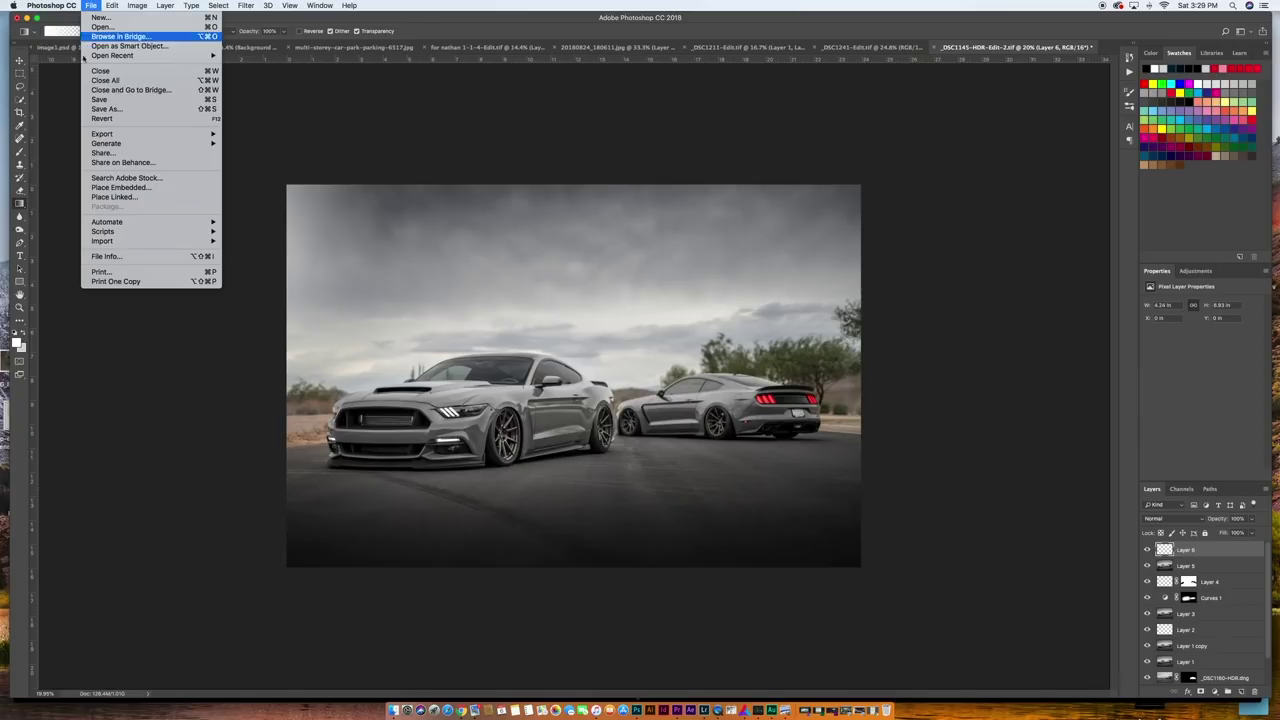
mouse_move(190, 134)
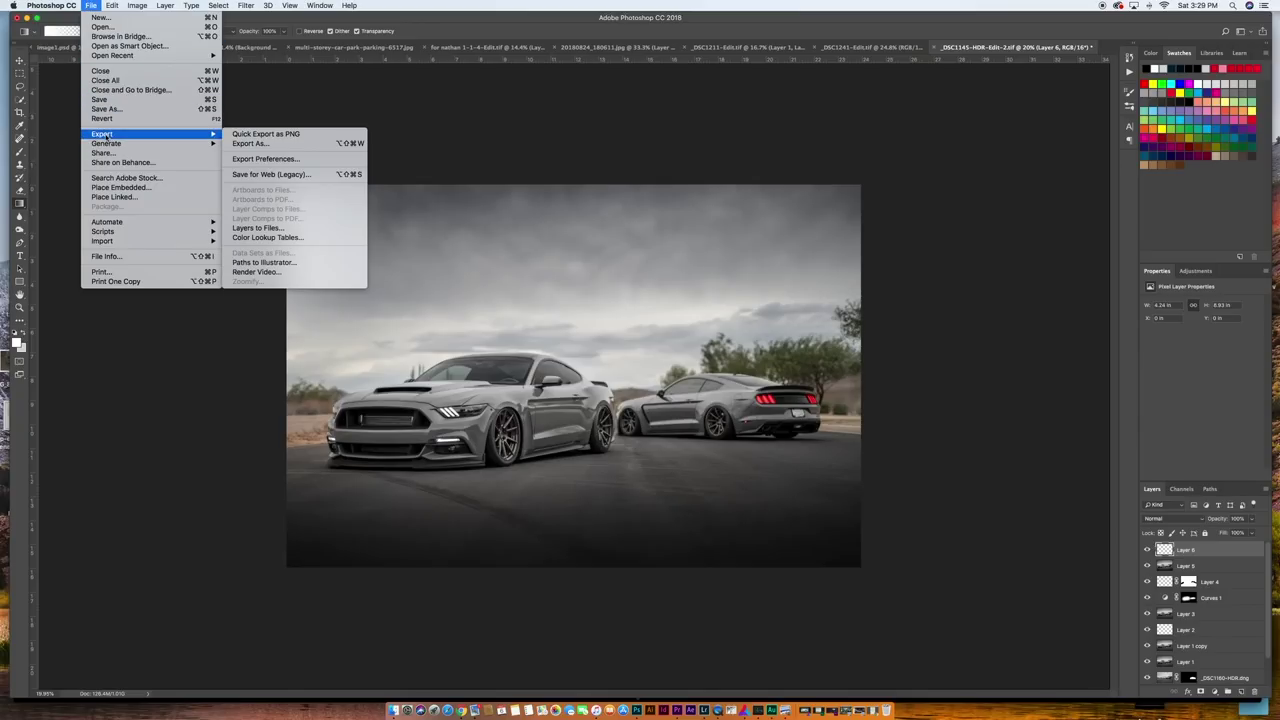
left_click(285, 173)
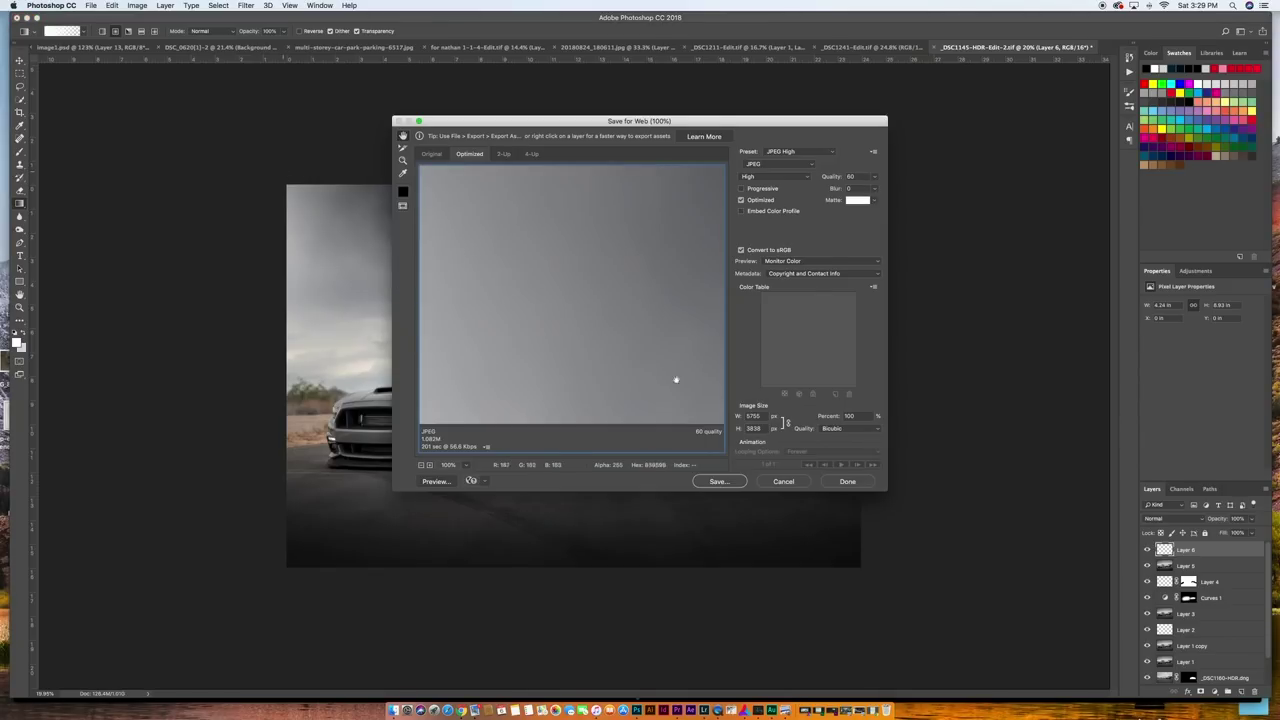
left_click(756, 416)
type("2048")
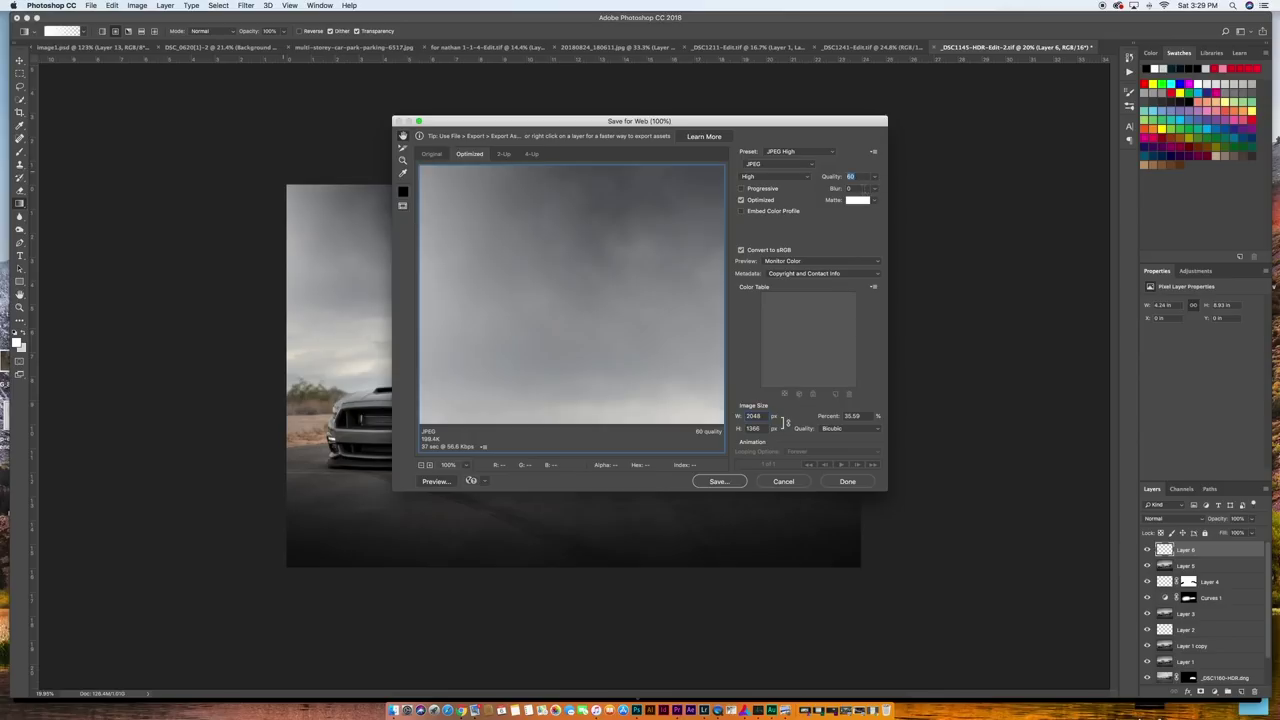
Step: Raise the JPEG quality and save the web export to the Desktop as _DSC1145-HDR-Edit-2.jpg
left_click(874, 178)
left_click_drag(855, 192, 868, 190)
left_click(724, 482)
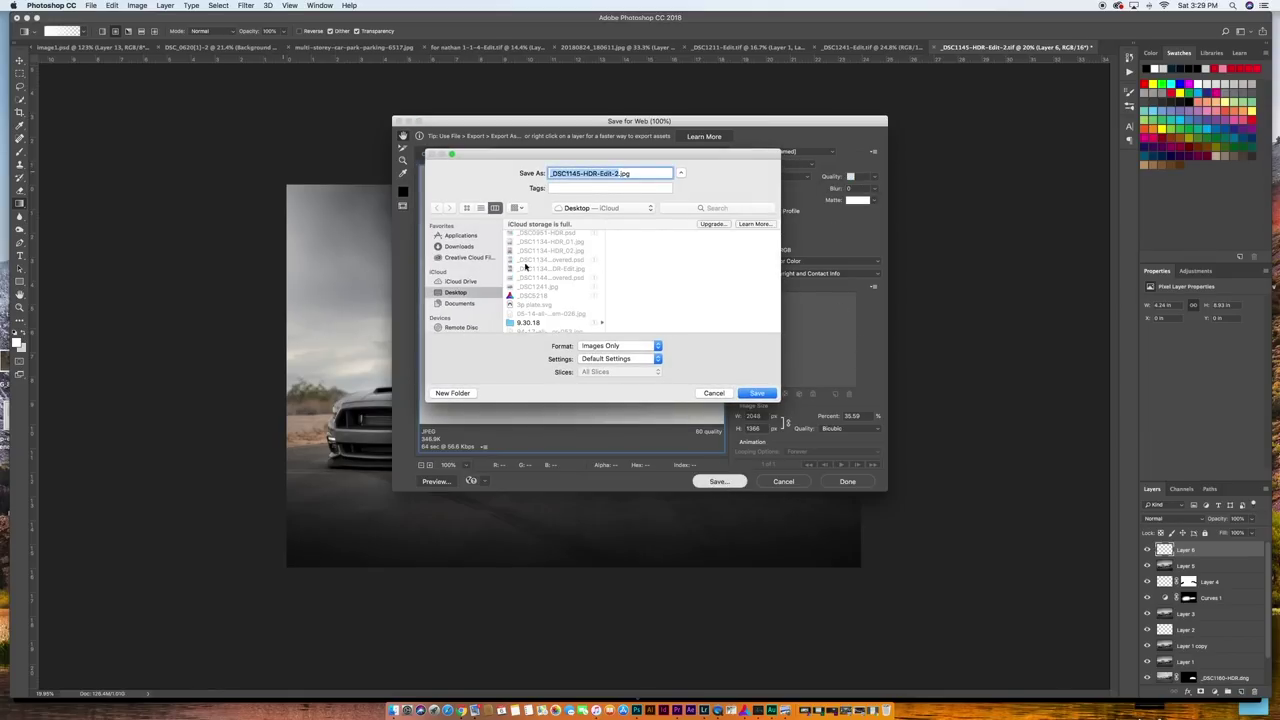
left_click(757, 393)
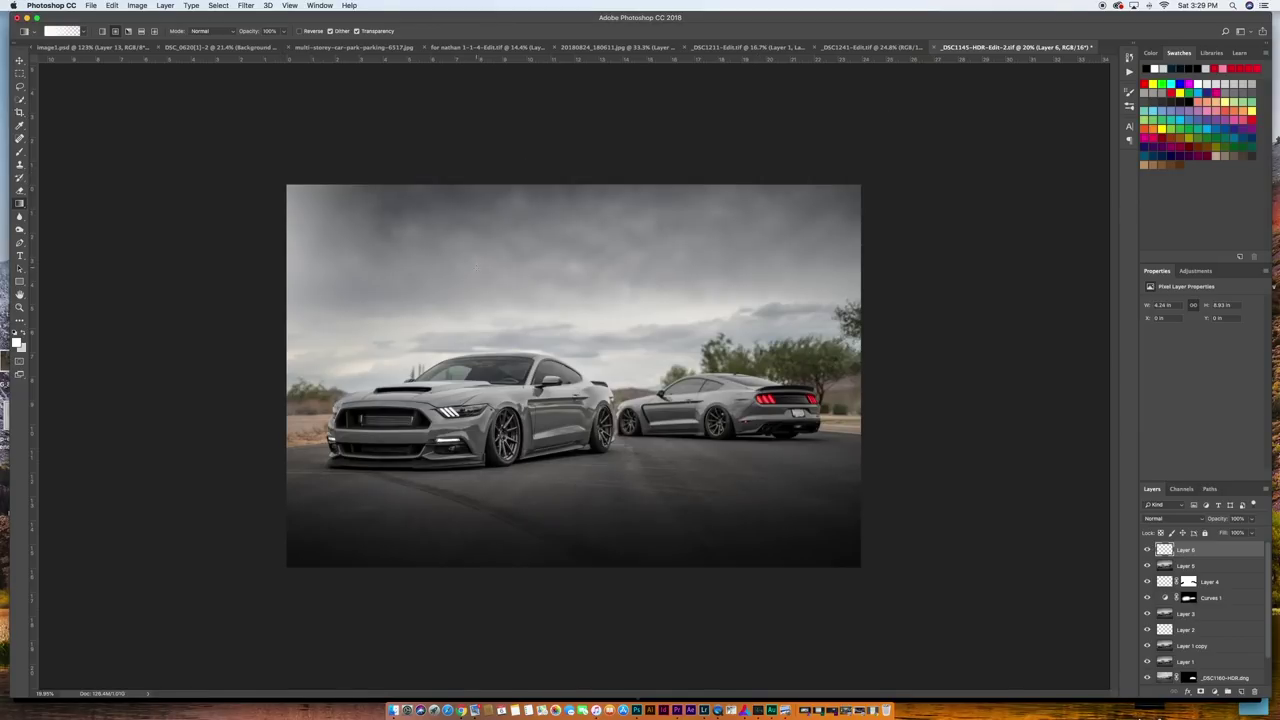